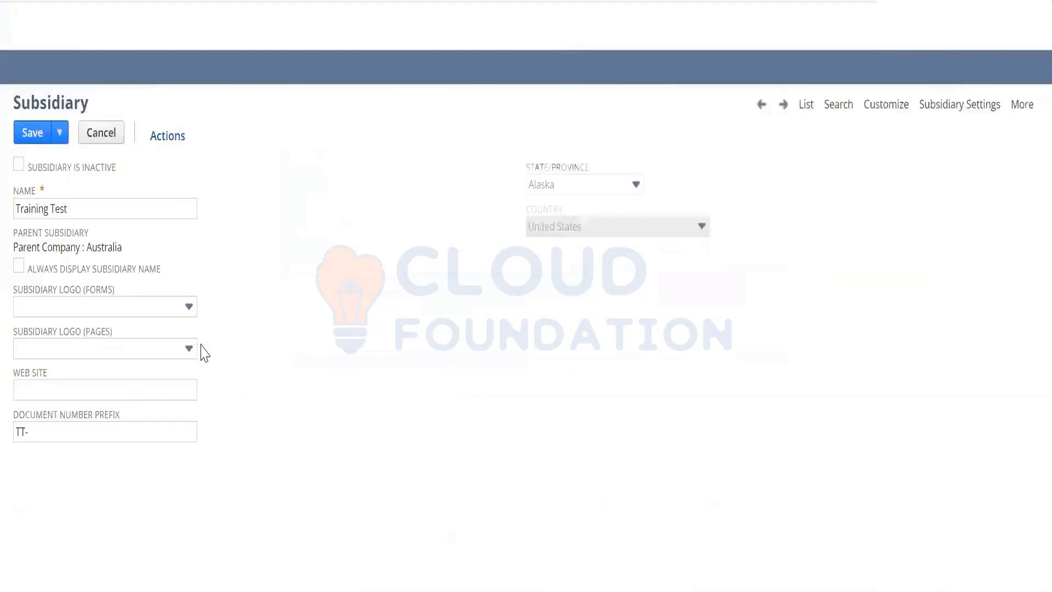
# Delete the Training Test subsidiary record and confirm the deletion.
pyautogui.moveTo(183, 139)
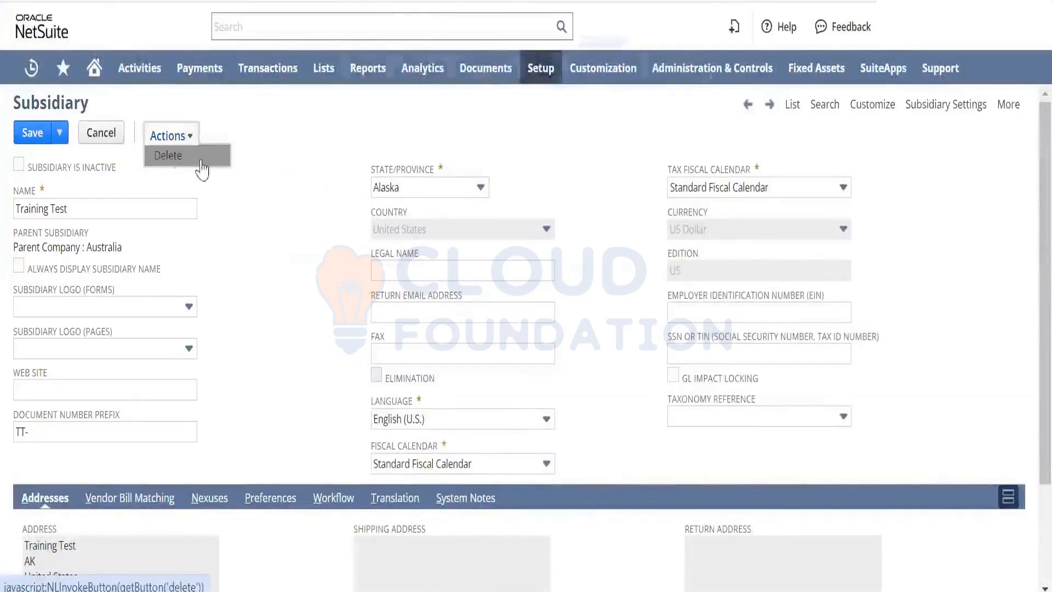
pyautogui.click(168, 155)
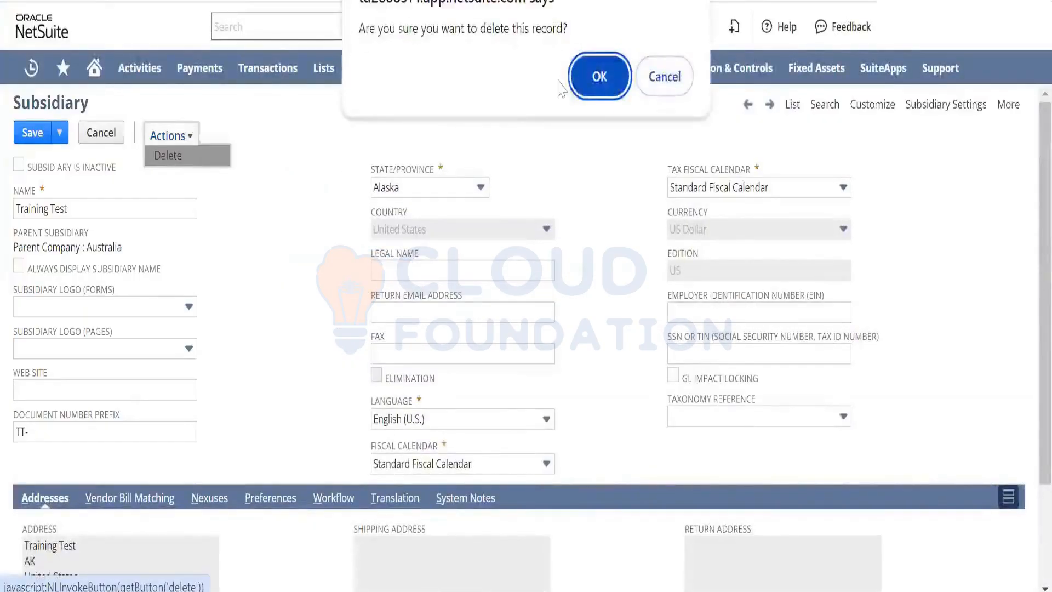
pyautogui.click(589, 88)
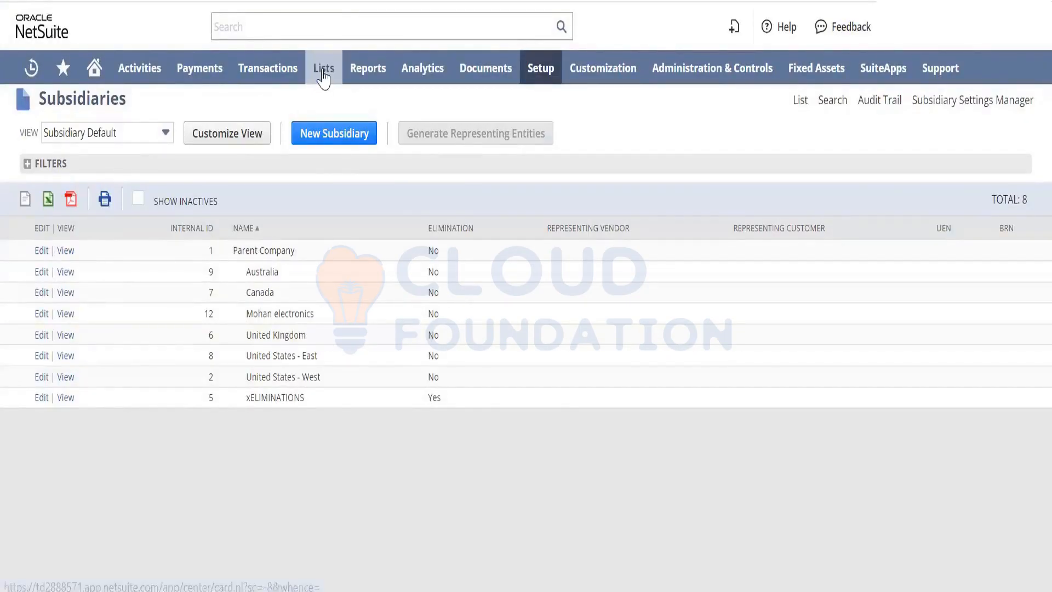
# Start a new inventory item and highlight its vendor bill matching tolerance and difference fields in the purchasing and inventory details.
pyautogui.moveTo(324, 69)
pyautogui.moveTo(341, 148)
pyautogui.moveTo(470, 236)
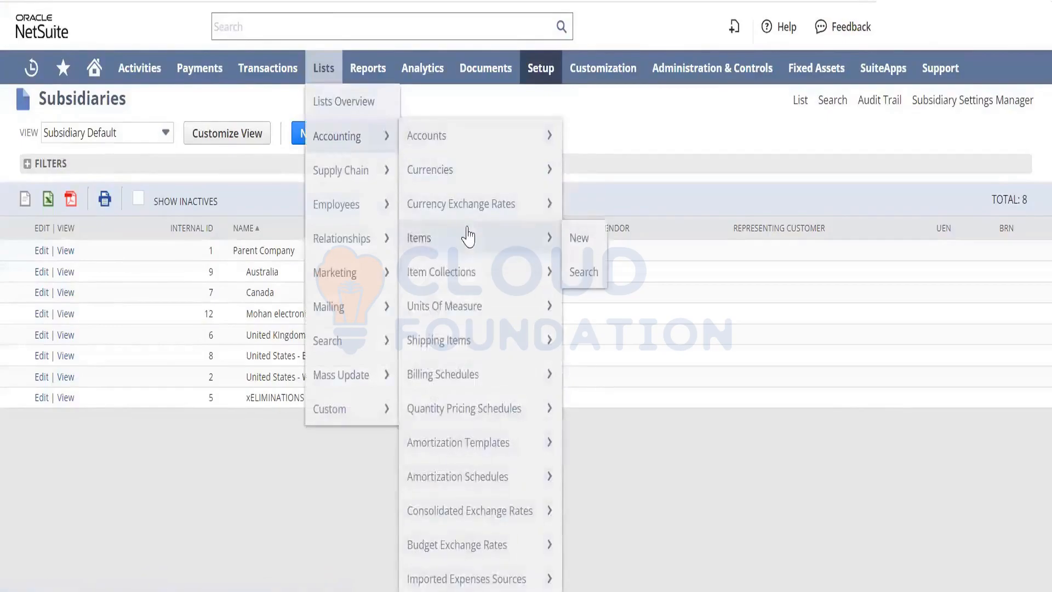
pyautogui.click(576, 239)
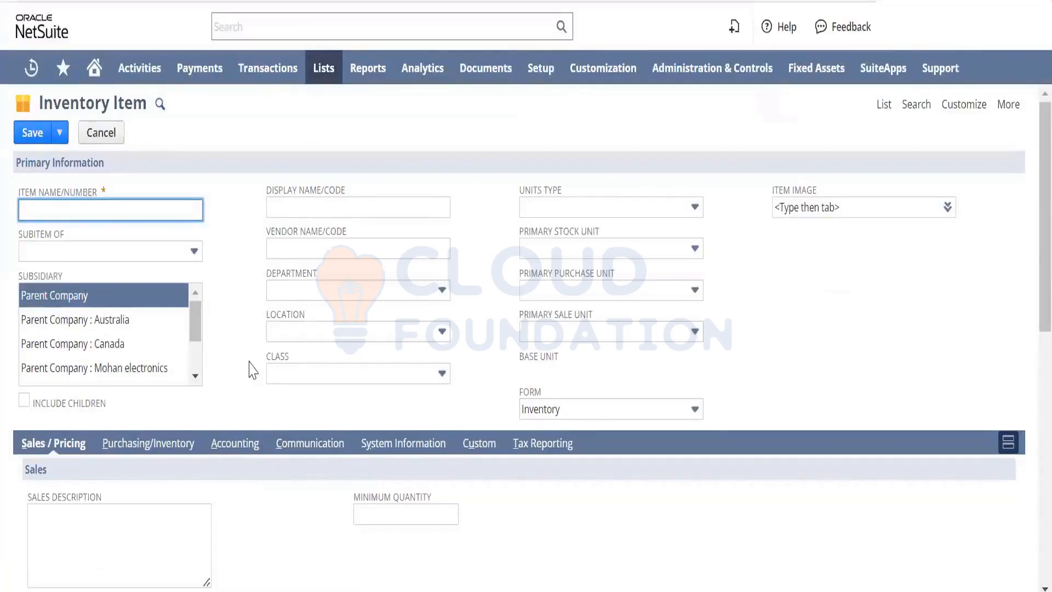
pyautogui.click(164, 444)
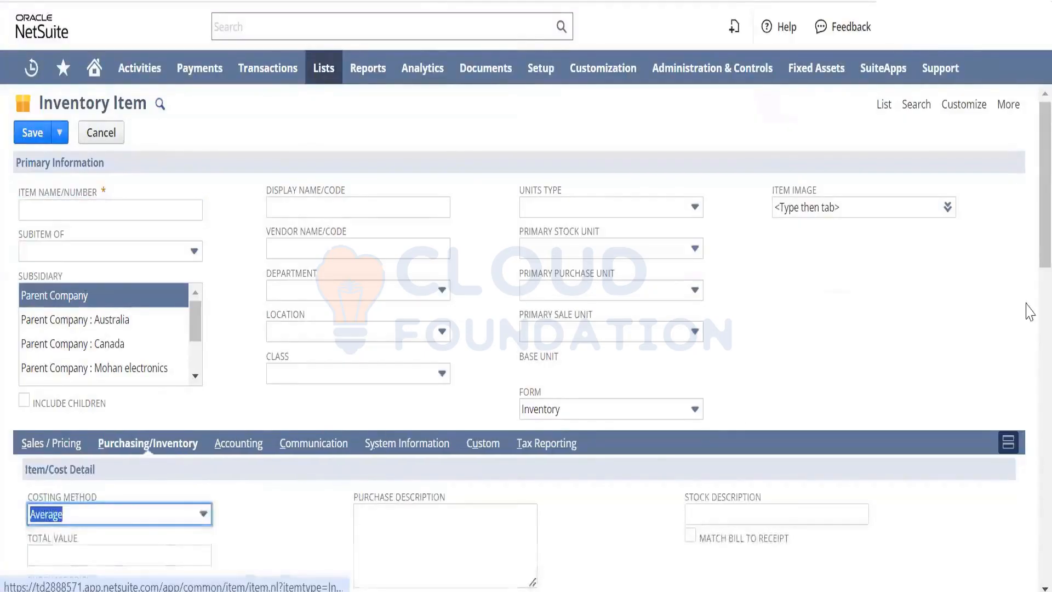
pyautogui.scroll(-10, 1029, 243)
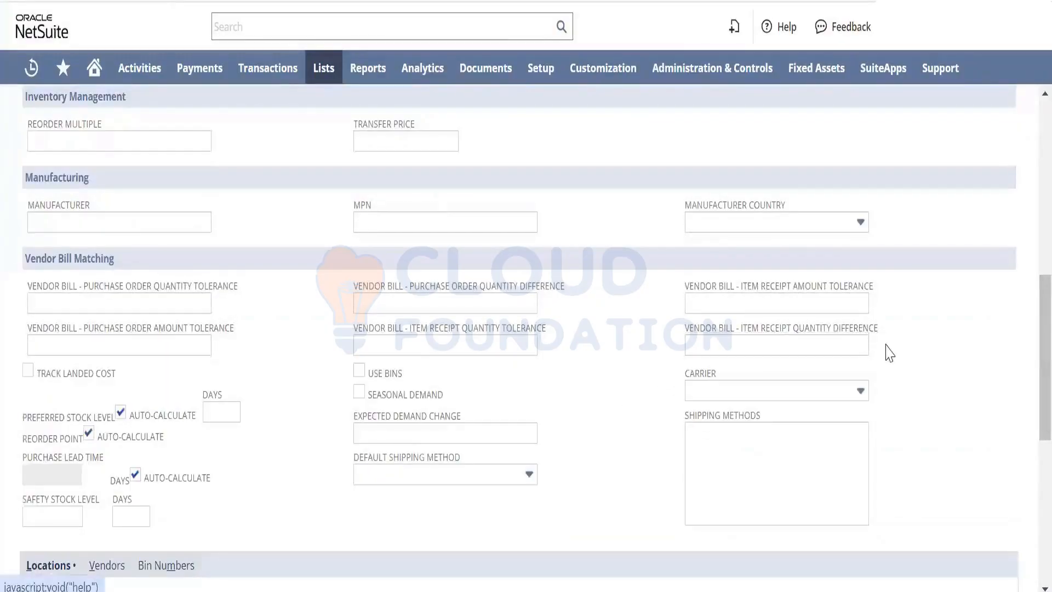
pyautogui.moveTo(888, 353); pyautogui.dragTo(25, 296)
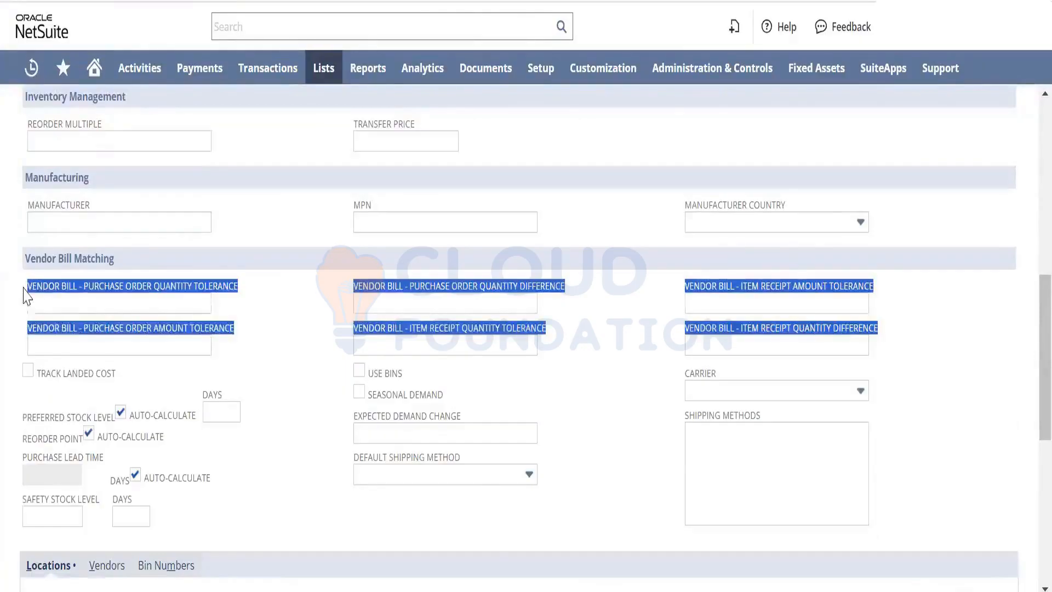
# Switch to Notepad and replace all the existing text with "Subsidiary 3 way bill match".
pyautogui.hotkey('alt', 'Tab')
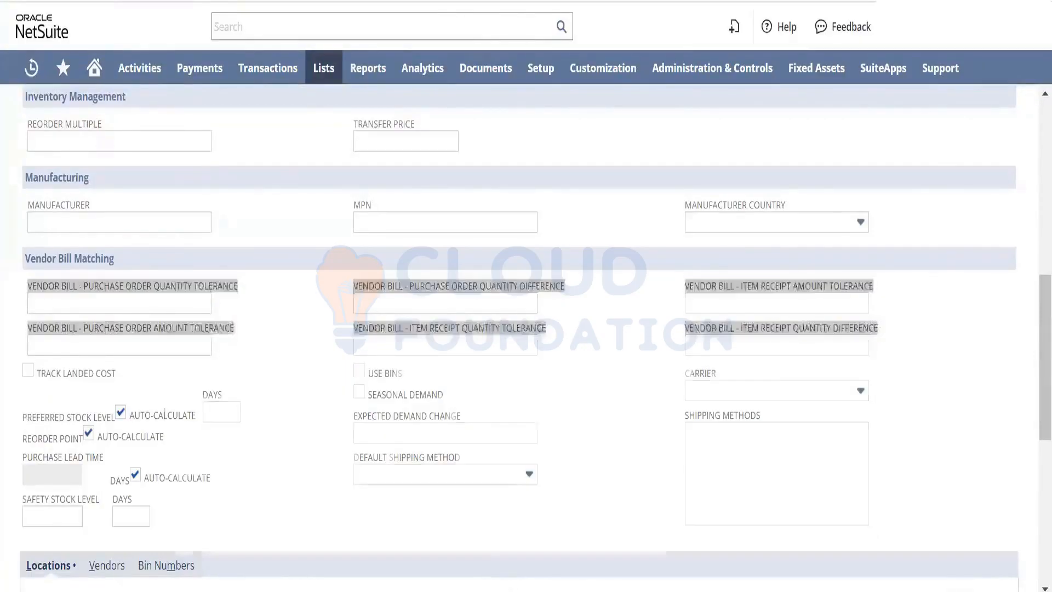
pyautogui.hotkey('ctrl', 'a')
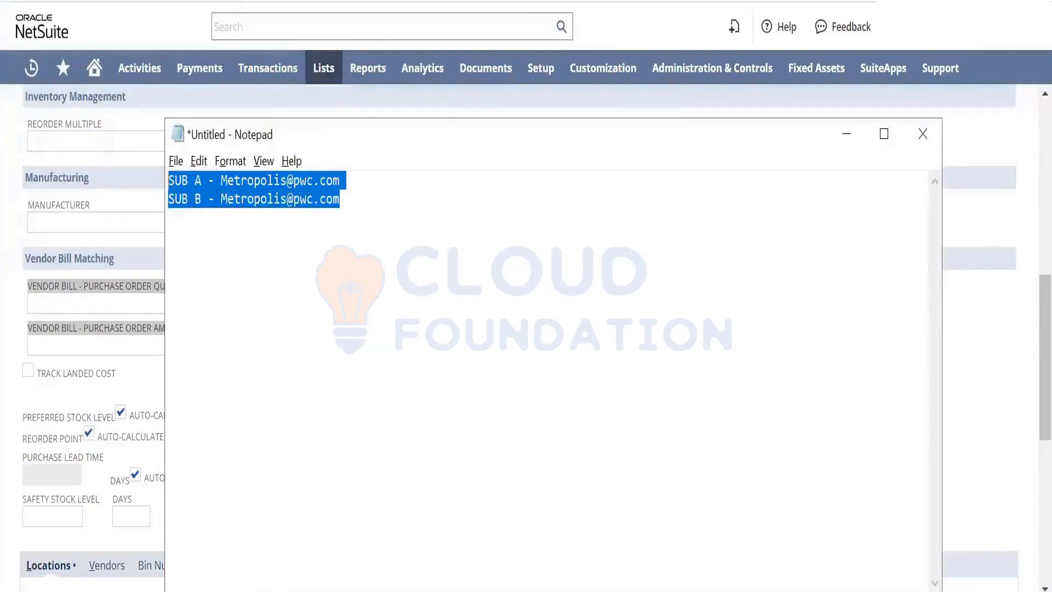
pyautogui.write('Subsidiary')
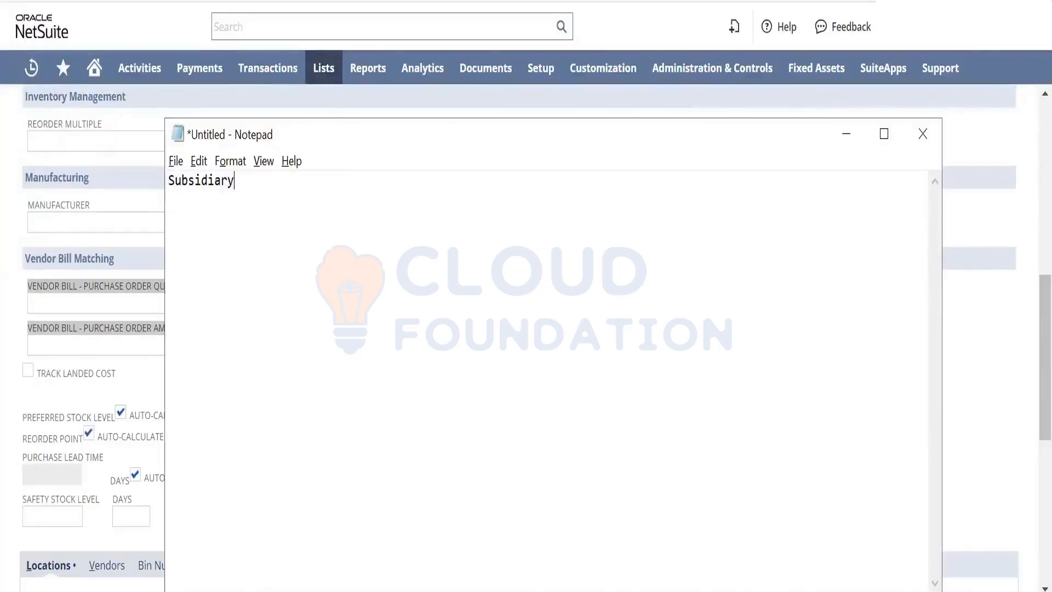
pyautogui.write(' 32 Way')
pyautogui.press('BackSpace')
pyautogui.press('BackSpace')
pyautogui.press('BackSpace')
pyautogui.press('BackSpace')
pyautogui.press('BackSpace')
pyautogui.write('aw')
pyautogui.press('BackSpace')
pyautogui.press('BackSpace')
pyautogui.write('way bill match ')
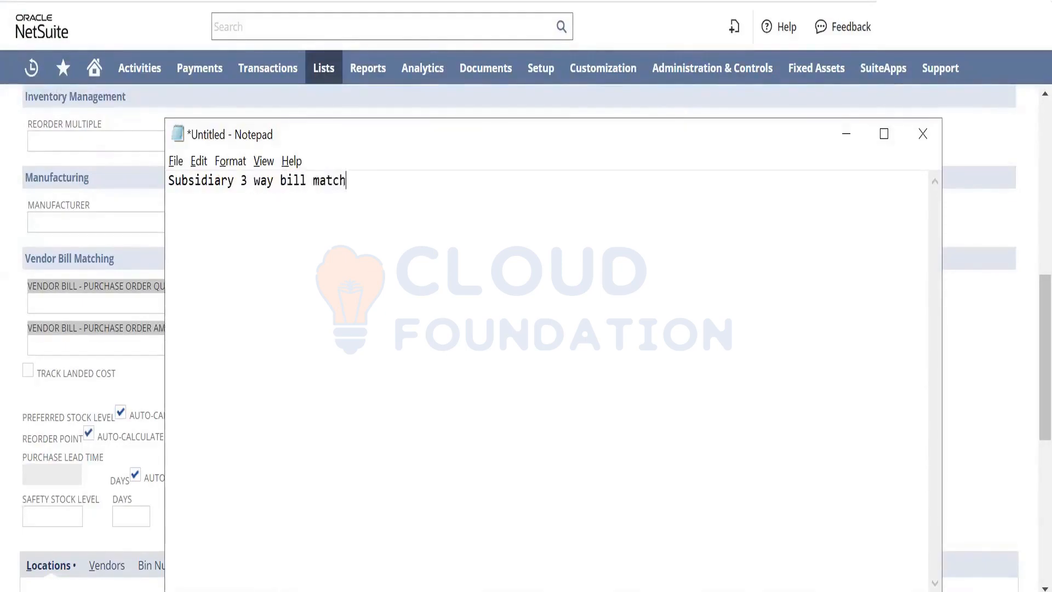
# Complete the Subsidiary line with "- Highest level for tolerance" and leave a blank line below it.
pyautogui.write('- High')
pyautogui.press('BackSpace')
pyautogui.write('ghest lev')
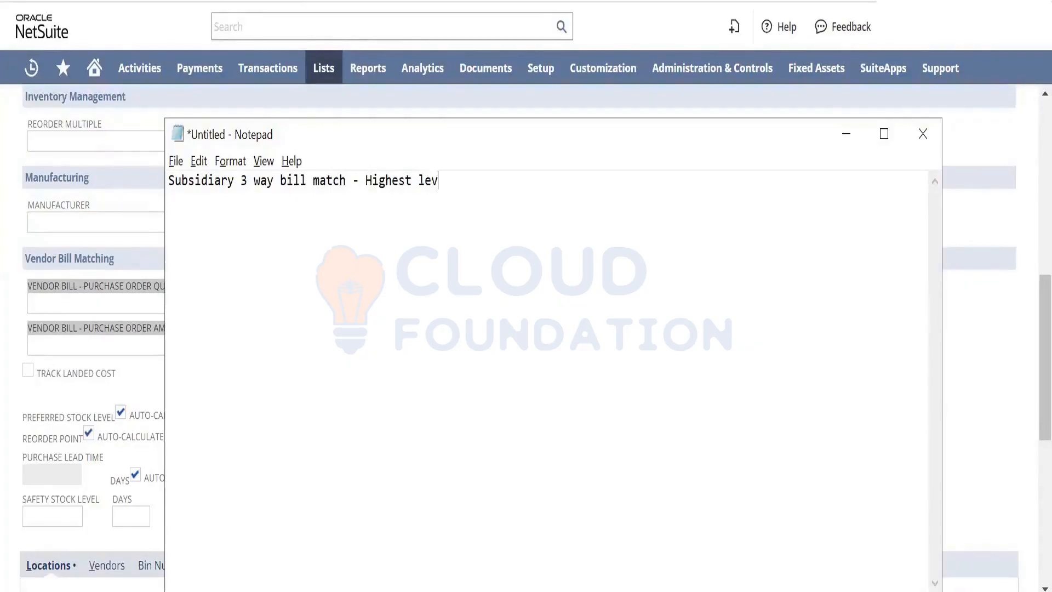
pyautogui.write('el for tolera')
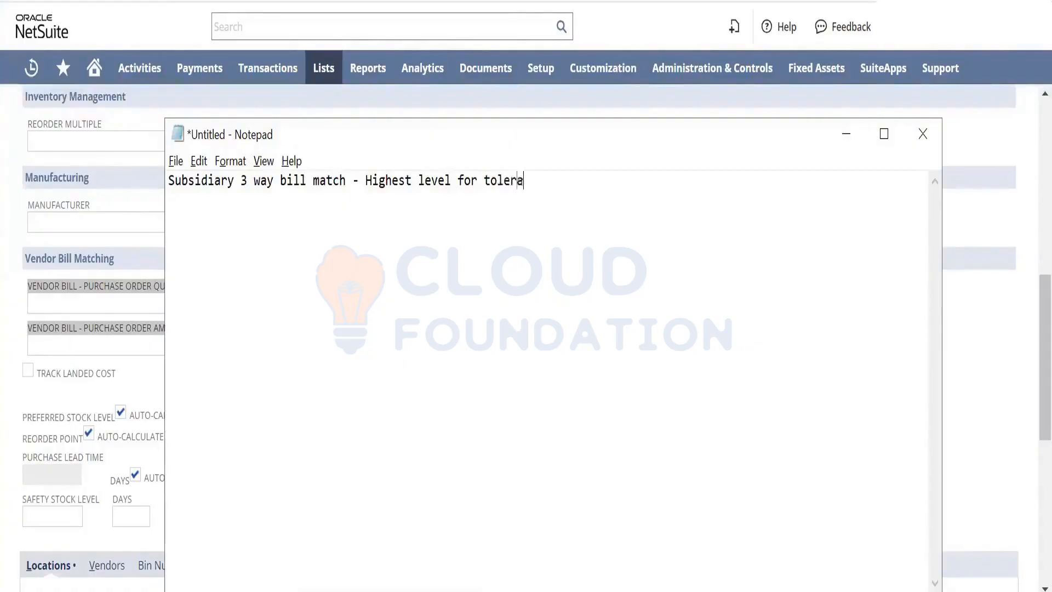
pyautogui.write('nce')
pyautogui.press('Return')
pyautogui.press('Return')
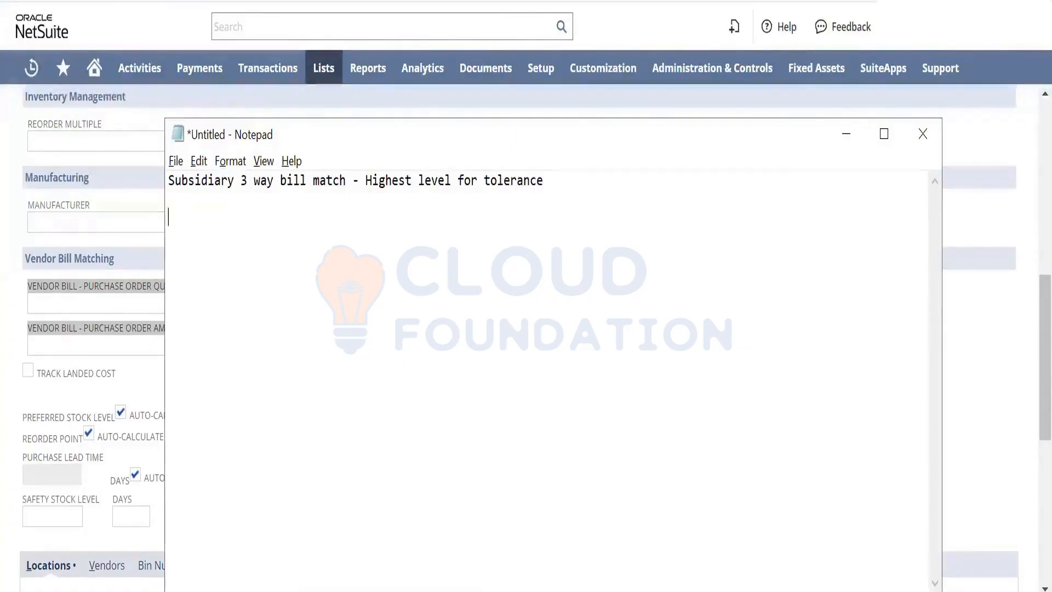
# Write "Vendor" on a new line below the Subsidiary note.
pyautogui.write('Vndor')
pyautogui.press('BackSpace')
pyautogui.press('BackSpace')
pyautogui.press('BackSpace')
pyautogui.press('BackSpace')
pyautogui.write('endor ')
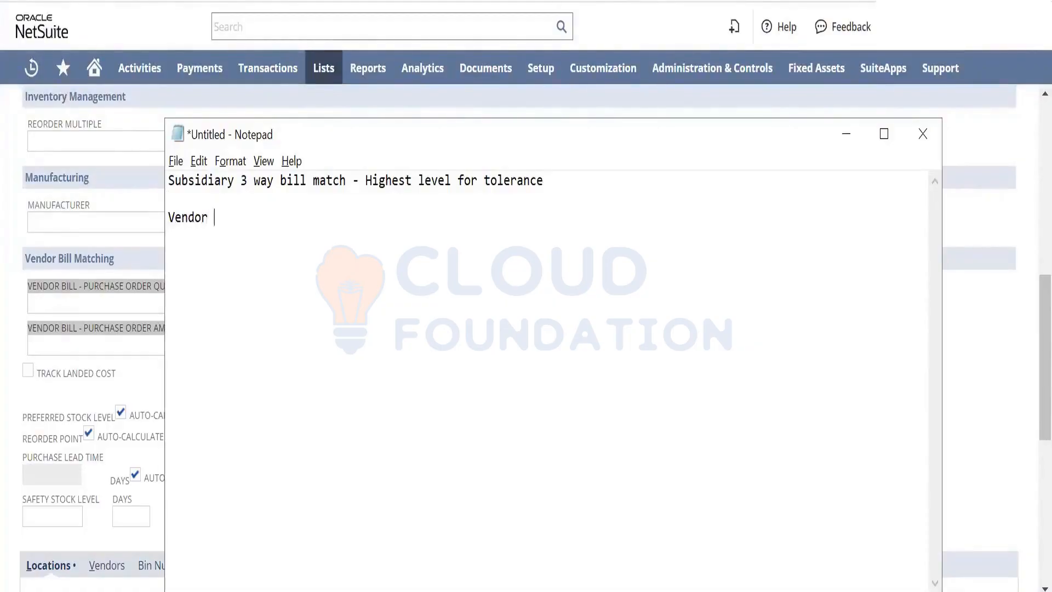
pyautogui.write('- item')
pyautogui.moveTo(346, 195); pyautogui.dragTo(285, 184)
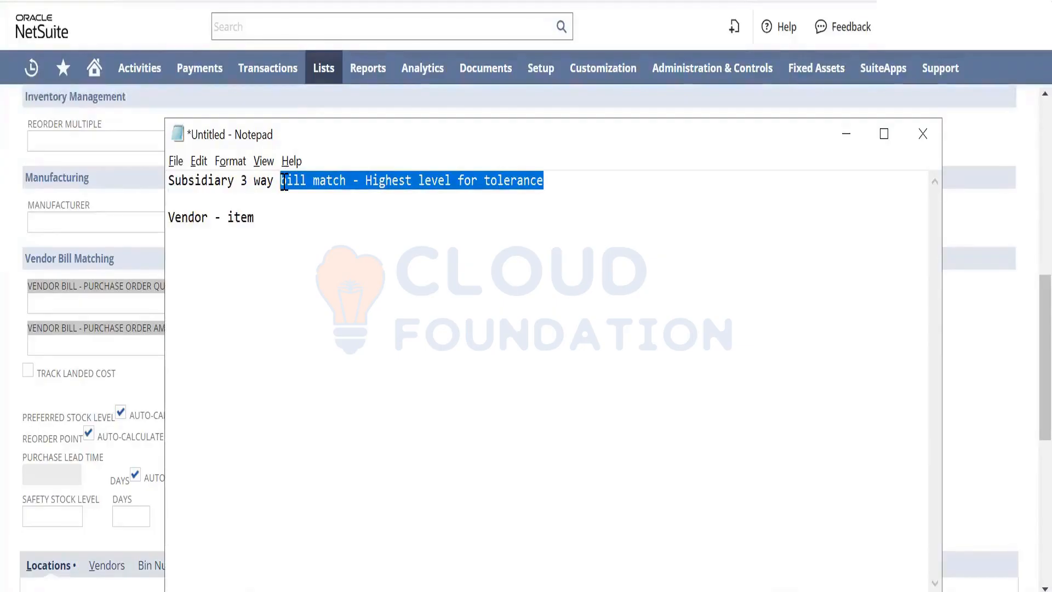
pyautogui.click(267, 216)
pyautogui.press('BackSpace')
pyautogui.press('BackSpace')
pyautogui.press('BackSpace')
pyautogui.press('BackSpace')
pyautogui.press('BackSpace')
pyautogui.press('BackSpace')
pyautogui.press('BackSpace')
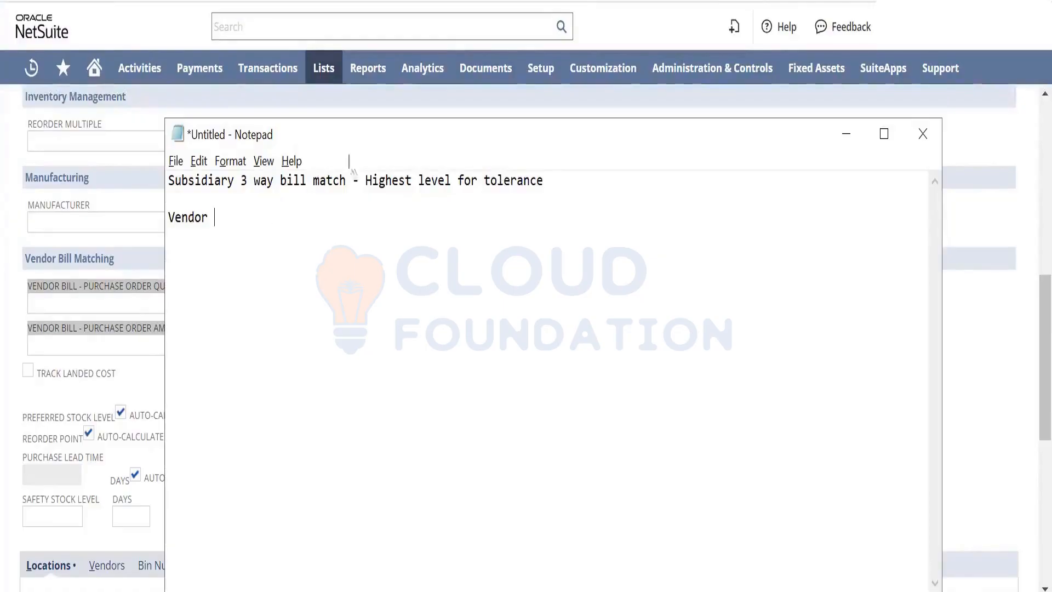
# Copy "3 way bill match" from the Subsidiary line to the end of the Vendor line and add a dash.
pyautogui.moveTo(346, 181); pyautogui.dragTo(243, 184)
pyautogui.hotkey('ctrl', 'c')
pyautogui.press('Down')
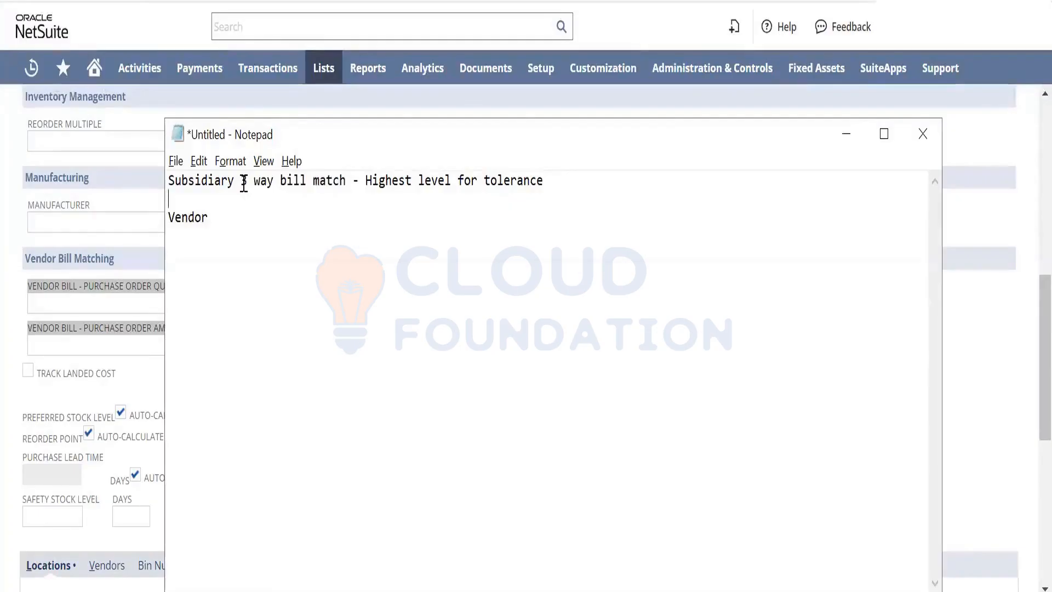
pyautogui.press('Down')
pyautogui.press('Right')
pyautogui.press('Right')
pyautogui.press('Right')
pyautogui.press('Right')
pyautogui.press('Right')
pyautogui.press('Right')
pyautogui.hotkey('ctrl', 'v')
pyautogui.write('- ')
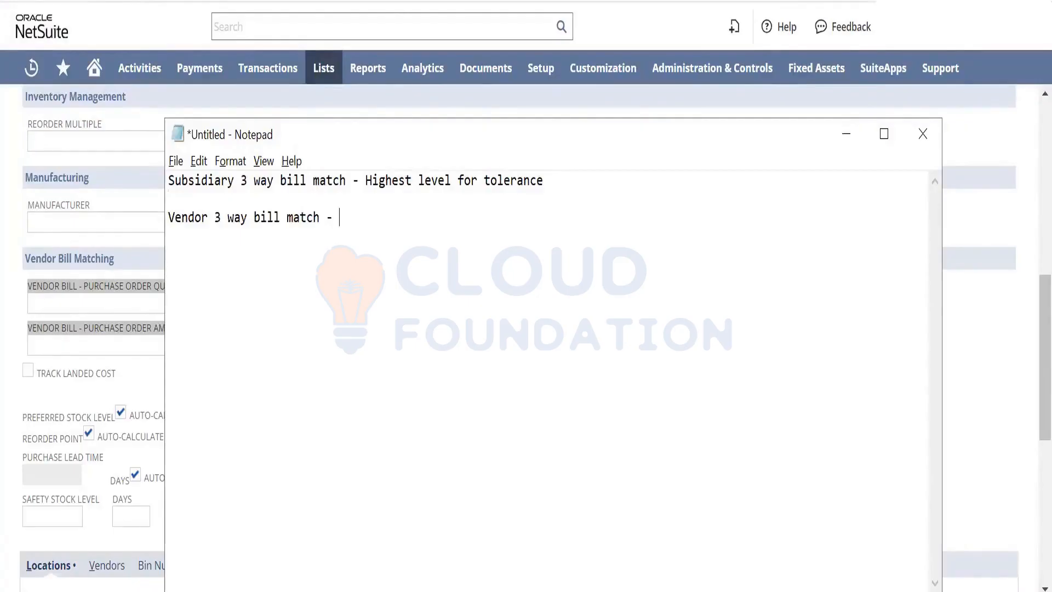
# Append "Tolerance -" to the Vendor line and add a line reading "Item -" below it.
pyautogui.write('Tolerance -')
pyautogui.press('Return')
pyautogui.write('Item')
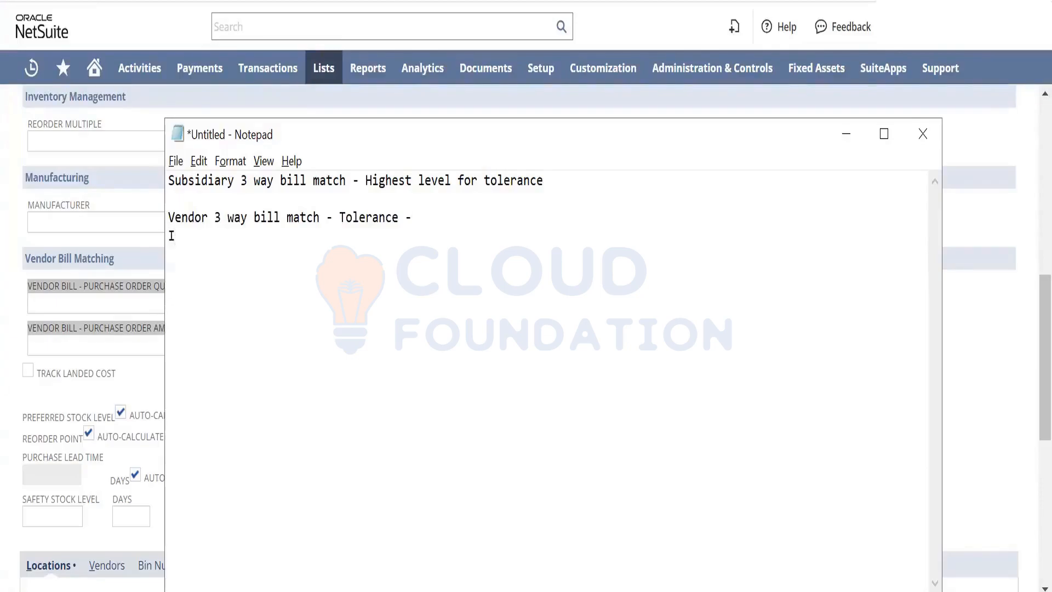
pyautogui.write(' -')
# Insert a line reading "100 - 50" directly above the Vendor line.
pyautogui.press('Up')
pyautogui.press('Up')
pyautogui.press('Return')
pyautogui.write('100')
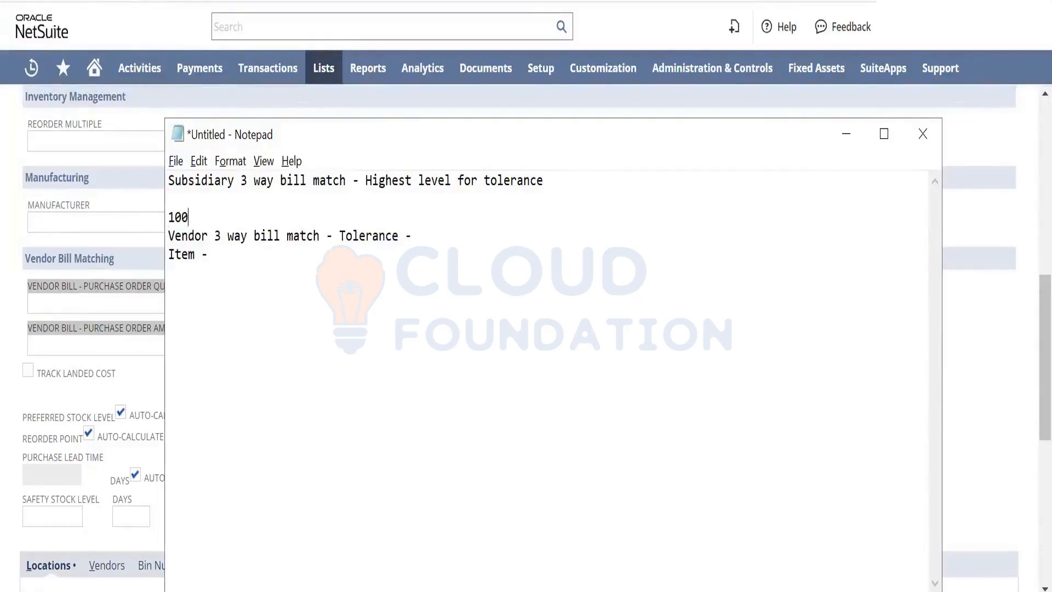
pyautogui.write(' - 50')
pyautogui.hotkey('shift', 'Left')
pyautogui.hotkey('shift', 'Left')
pyautogui.click(207, 225)
pyautogui.press('Left')
pyautogui.press('Left')
pyautogui.press('Up')
pyautogui.press('Up')
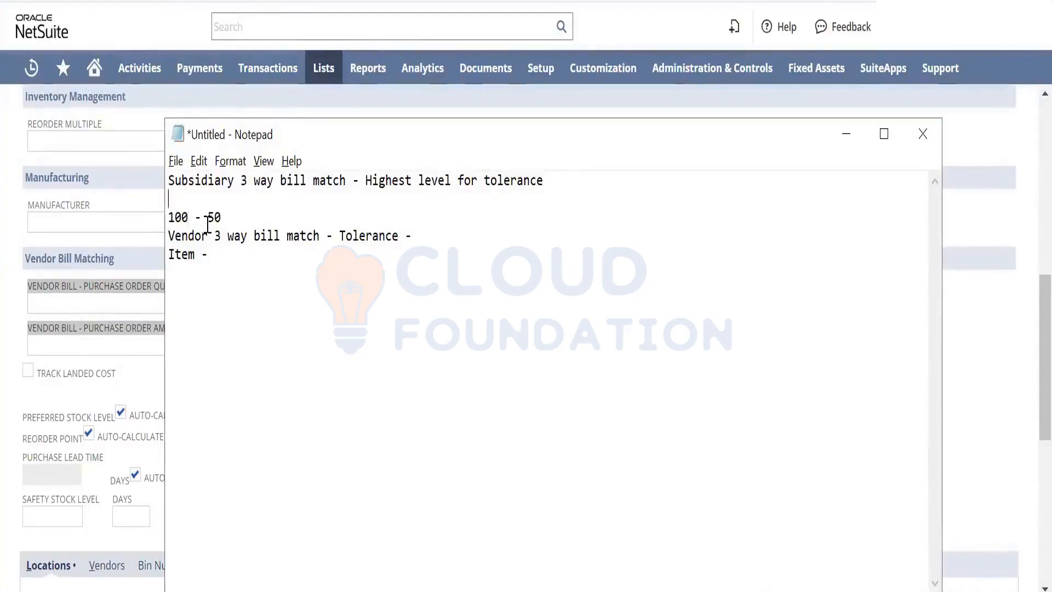
pyautogui.press('Down')
pyautogui.press('Down')
pyautogui.hotkey('shift', 'Right')
pyautogui.hotkey('shift', 'Right')
pyautogui.hotkey('shift', 'Right')
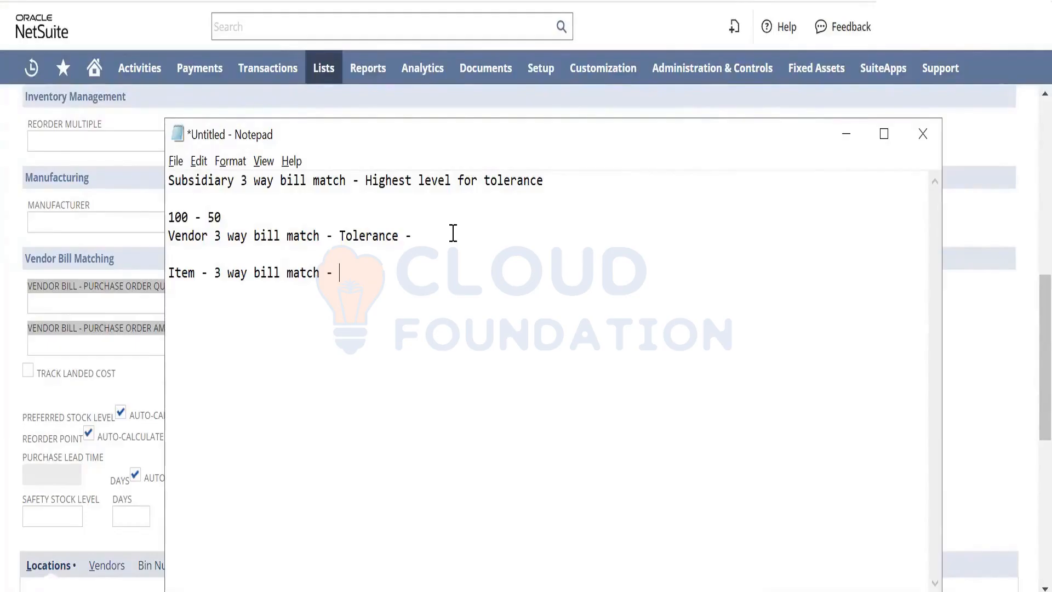
# Insert "1000 - 500" on a new line above the Item line and change "Item" to "Items".
pyautogui.press('Up')
pyautogui.press('Return')
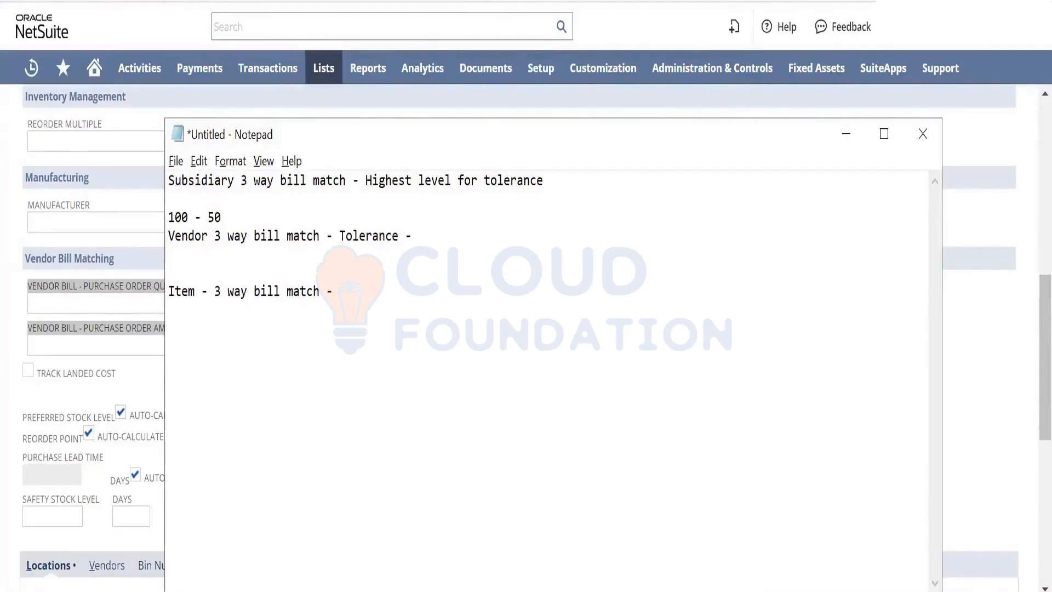
pyautogui.write('1000 - 500')
pyautogui.press('Left')
pyautogui.press('Left')
pyautogui.press('Down')
pyautogui.press('Left')
pyautogui.press('Left')
pyautogui.write('s')
pyautogui.press('Up')
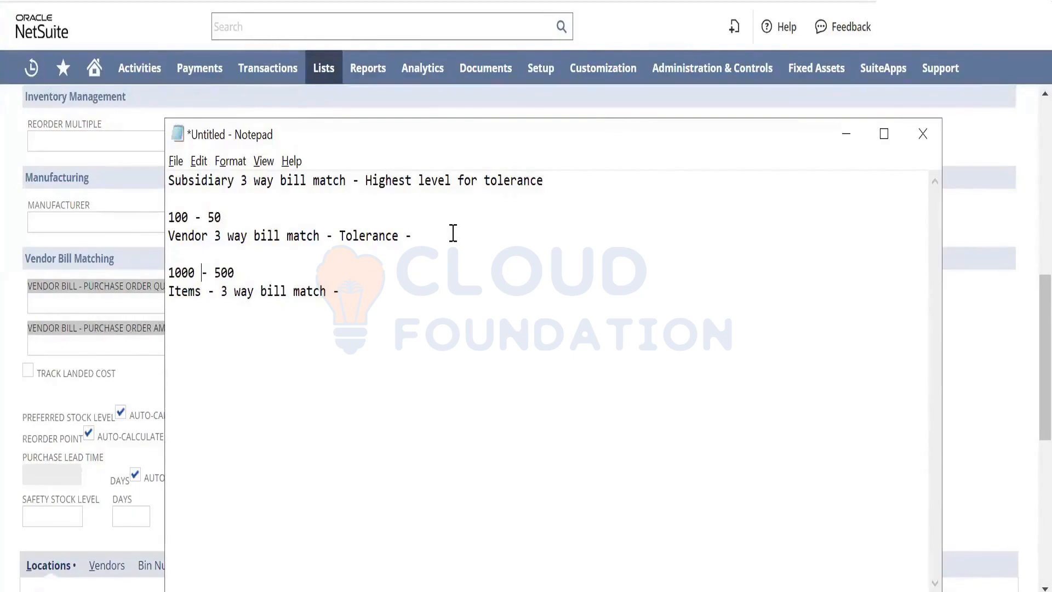
pyautogui.press('Right')
pyautogui.hotkey('shift', 'Down')
pyautogui.hotkey('shift', 'Right')
pyautogui.hotkey('shift', 'Right')
pyautogui.hotkey('shift', 'Right')
pyautogui.hotkey('shift', 'Right')
pyautogui.hotkey('shift', 'Right')
pyautogui.hotkey('shift', 'Right')
pyautogui.hotkey('shift', 'Right')
pyautogui.hotkey('shift', 'Right')
pyautogui.hotkey('shift', 'Right')
pyautogui.hotkey('shift', 'Right')
pyautogui.hotkey('shift', 'Right')
pyautogui.hotkey('shift', 'Right')
pyautogui.hotkey('shift', 'Right')
pyautogui.hotkey('shift', 'Right')
pyautogui.hotkey('shift', 'Right')
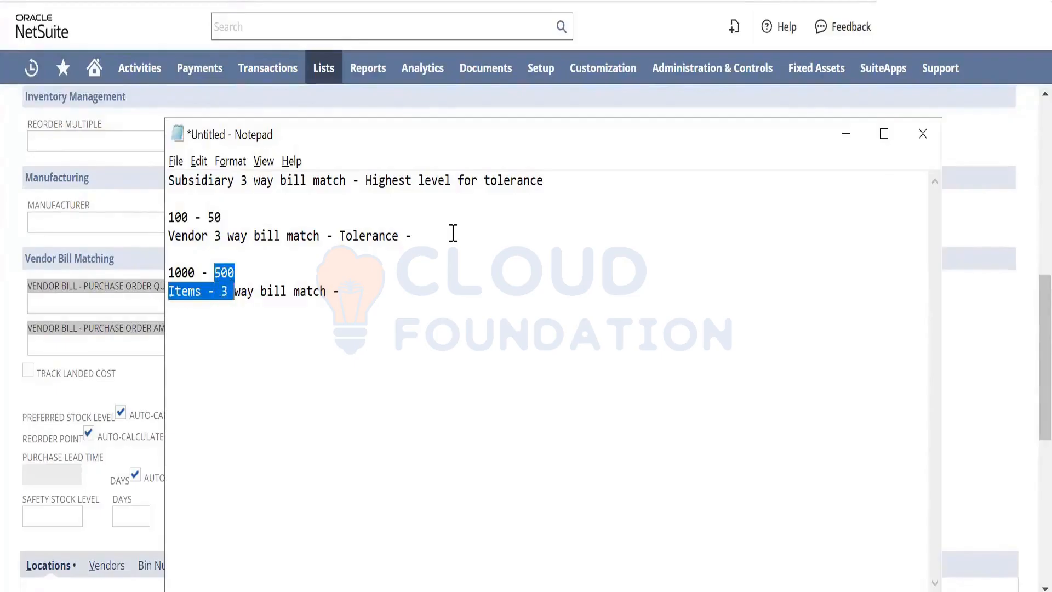
pyautogui.hotkey('shift', 'Right')
pyautogui.hotkey('shift', 'Right')
pyautogui.hotkey('shift', 'Right')
pyautogui.hotkey('shift', 'Right')
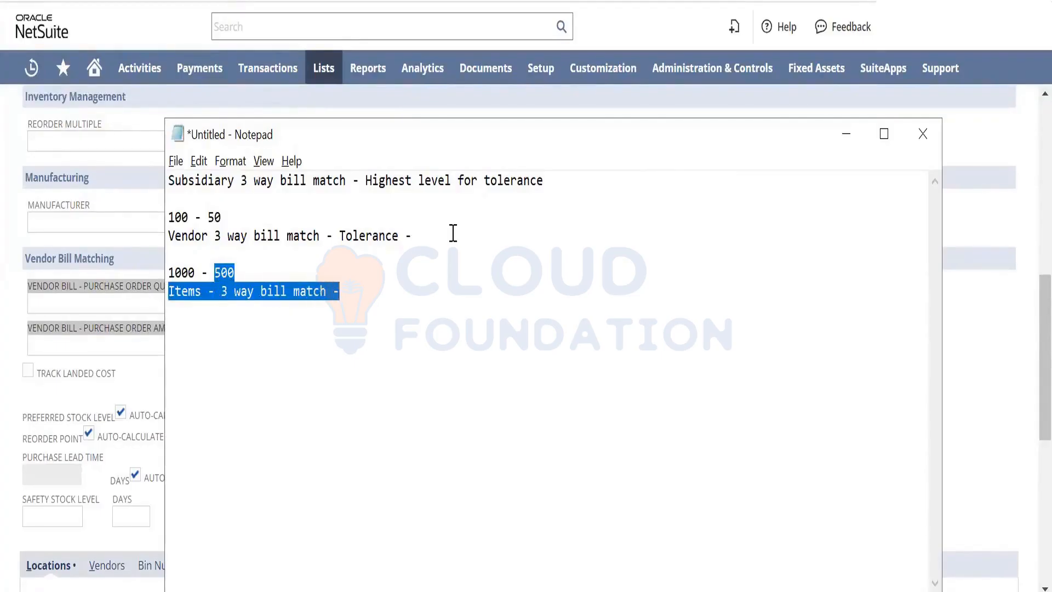
pyautogui.press('Right')
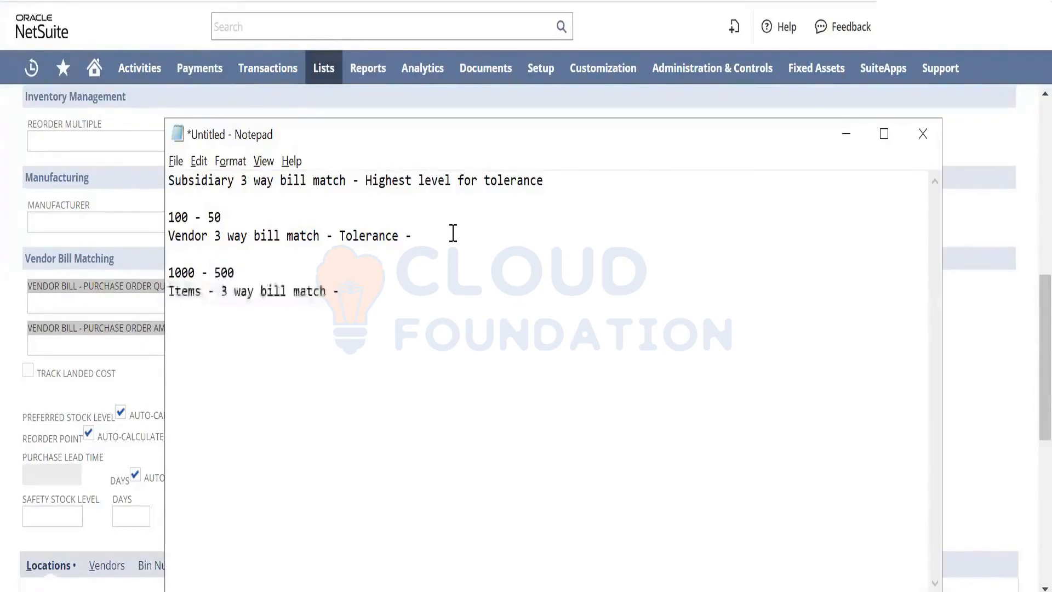
pyautogui.press('Left')
pyautogui.press('Left')
pyautogui.press('Left')
pyautogui.press('Left')
pyautogui.press('Up')
pyautogui.press('Left')
pyautogui.press('Left')
pyautogui.press('Left')
pyautogui.press('Left')
pyautogui.press('Left')
pyautogui.press('Left')
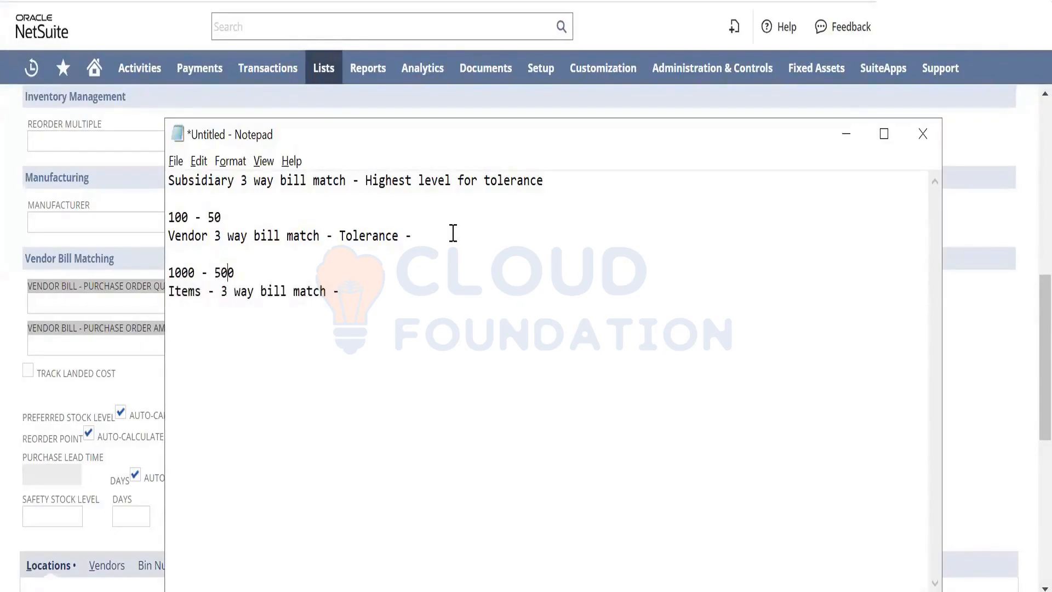
# Review the tolerance values written above the Vendor and Items lines in the notes.
pyautogui.hotkey('shift', 'Left')
pyautogui.hotkey('shift', 'Left')
pyautogui.hotkey('shift', 'Left')
pyautogui.hotkey('shift', 'Left')
pyautogui.press('Left')
pyautogui.press('Up')
pyautogui.press('Up')
pyautogui.press('Up')
pyautogui.press('Up')
pyautogui.press('Up')
pyautogui.press('Down')
pyautogui.press('Down')
pyautogui.hotkey('shift', 'Right')
pyautogui.hotkey('shift', 'Right')
pyautogui.hotkey('shift', 'Right')
pyautogui.press('Down')
pyautogui.press('Down')
pyautogui.hotkey('shift', 'Right')
pyautogui.hotkey('shift', 'Right')
pyautogui.hotkey('shift', 'Right')
pyautogui.hotkey('shift', 'Right')
pyautogui.press('Down')
pyautogui.press('Up')
pyautogui.press('Right')
pyautogui.press('End')
pyautogui.press('Left')
pyautogui.press('Left')
# Highlight the word "Subsidiary" in the first line of the notes.
pyautogui.press('Up')
pyautogui.press('Up')
pyautogui.hotkey('shift', 'Right')
pyautogui.hotkey('shift', 'Right')
pyautogui.hotkey('shift', 'Right')
pyautogui.hotkey('shift', 'Right')
pyautogui.hotkey('shift', 'Right')
pyautogui.hotkey('shift', 'Right')
pyautogui.hotkey('shift', 'Right')
pyautogui.hotkey('shift', 'Right')
pyautogui.hotkey('shift', 'Right')
pyautogui.hotkey('shift', 'Right')
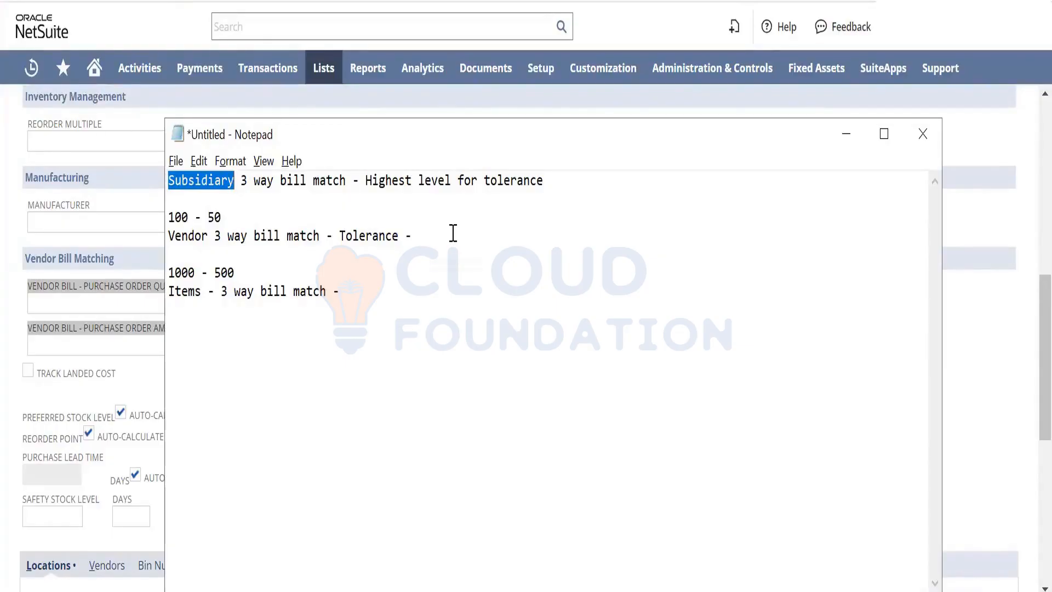
# Switch back to NetSuite and open a blank form for a new vendor record.
pyautogui.click(25, 174)
pyautogui.moveTo(329, 68)
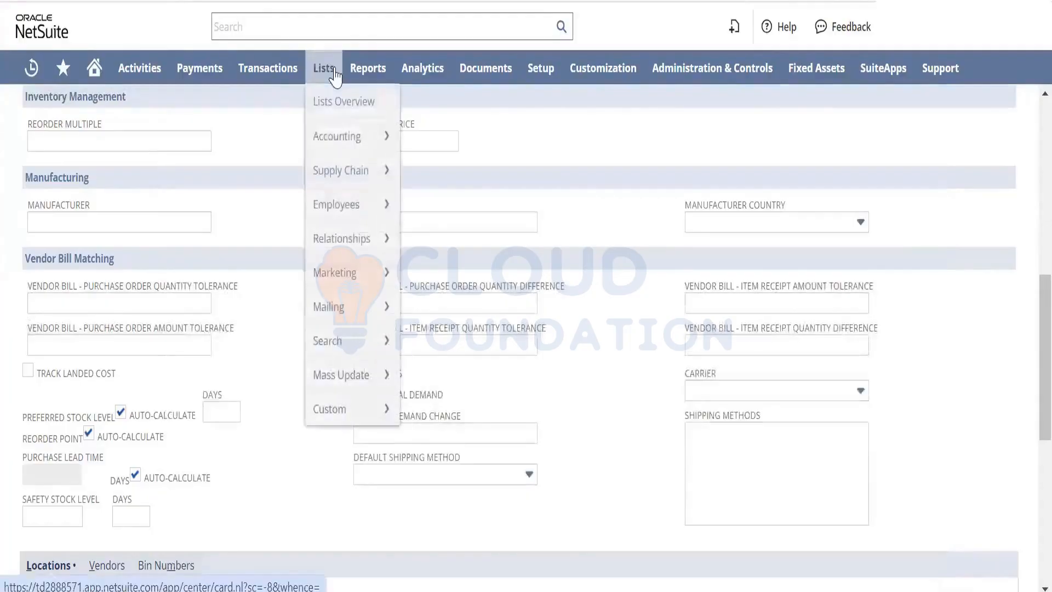
pyautogui.moveTo(363, 154)
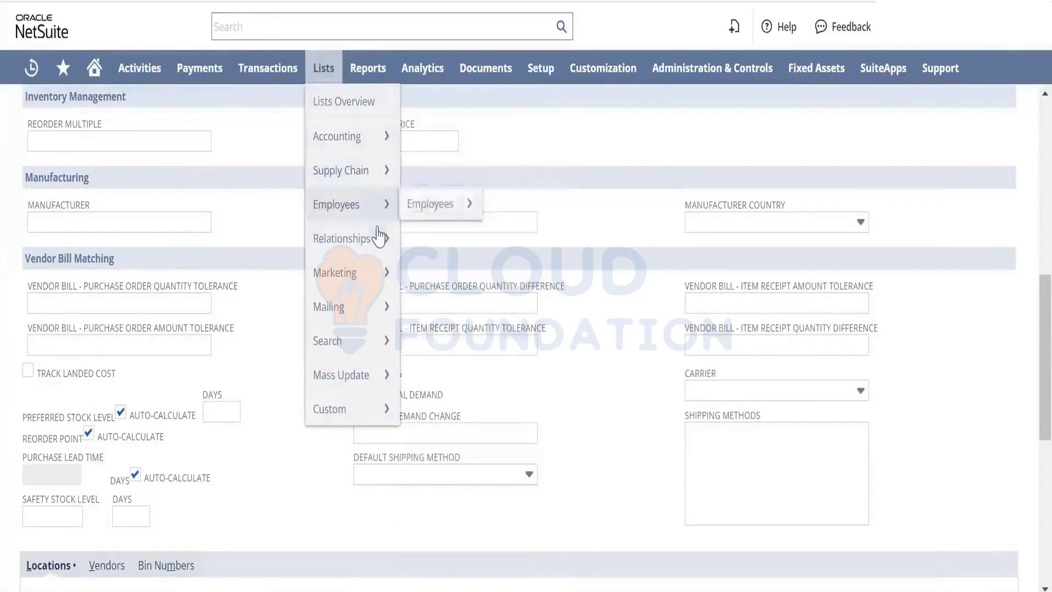
pyautogui.moveTo(356, 238)
pyautogui.moveTo(477, 311)
pyautogui.moveTo(507, 444)
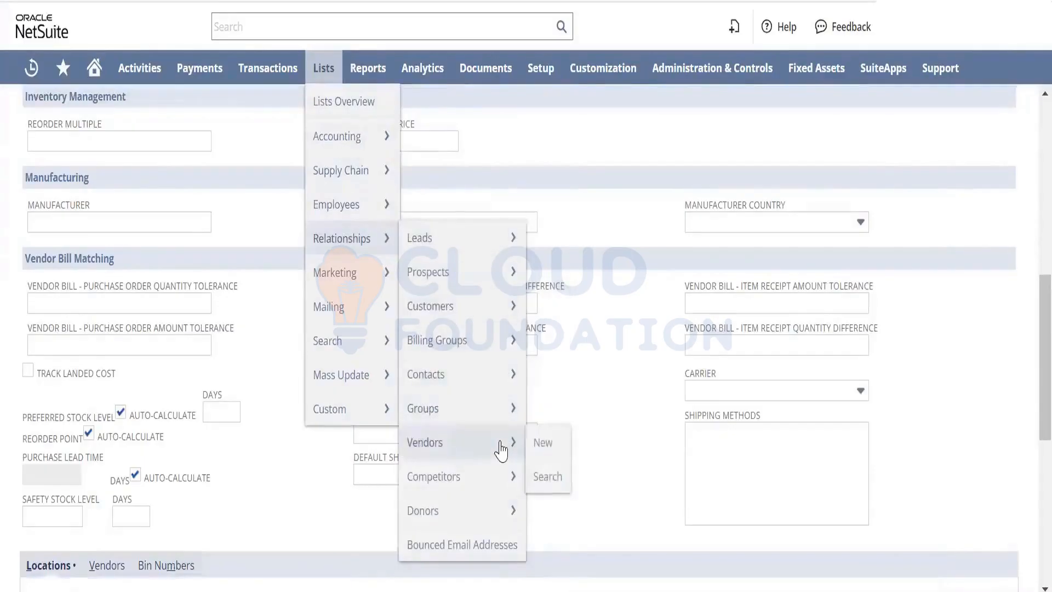
pyautogui.click(545, 444)
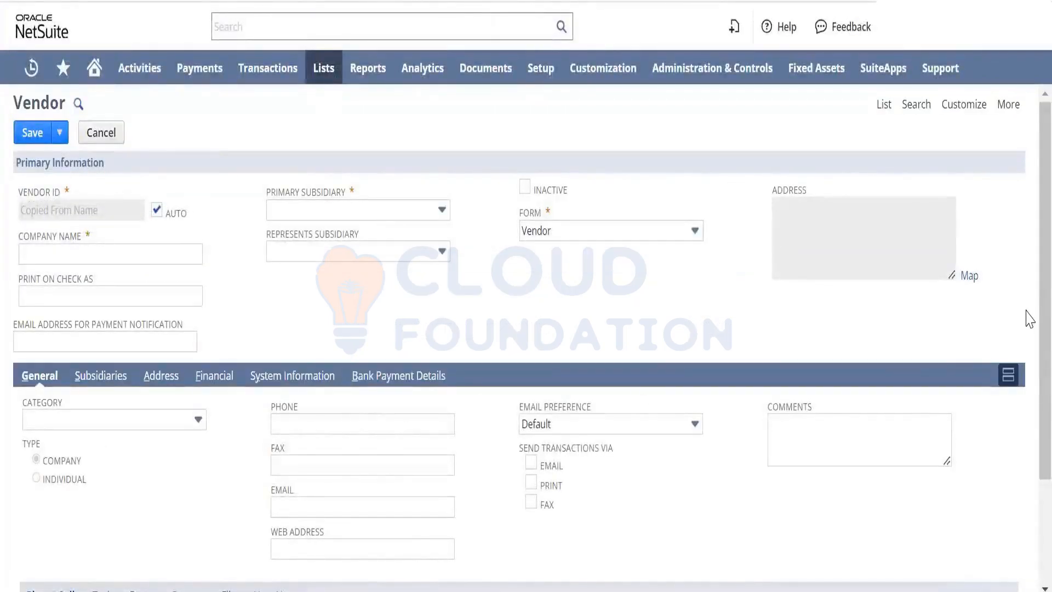
pyautogui.scroll(-1, 1028, 351)
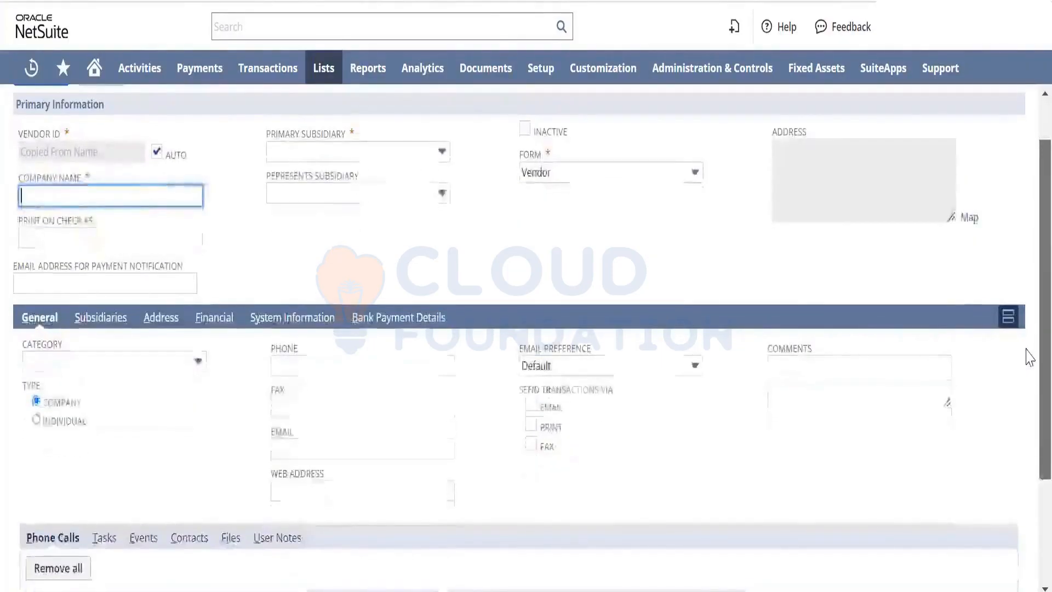
pyautogui.scroll(1, 1028, 328)
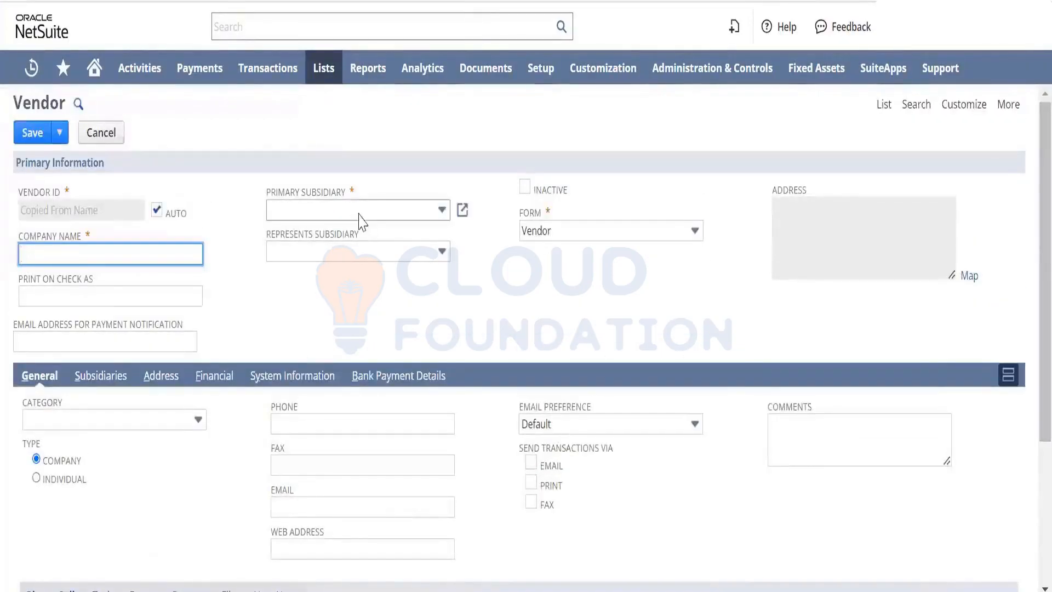
# Set the new vendor's primary subsidiary to Australia.
pyautogui.moveTo(354, 192); pyautogui.dragTo(271, 206)
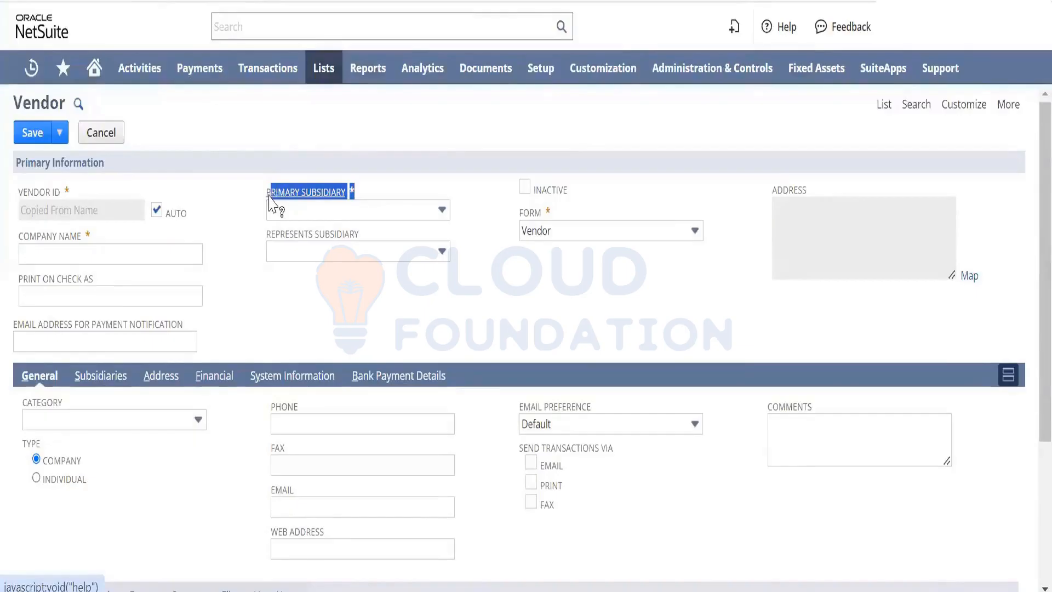
pyautogui.click(279, 209)
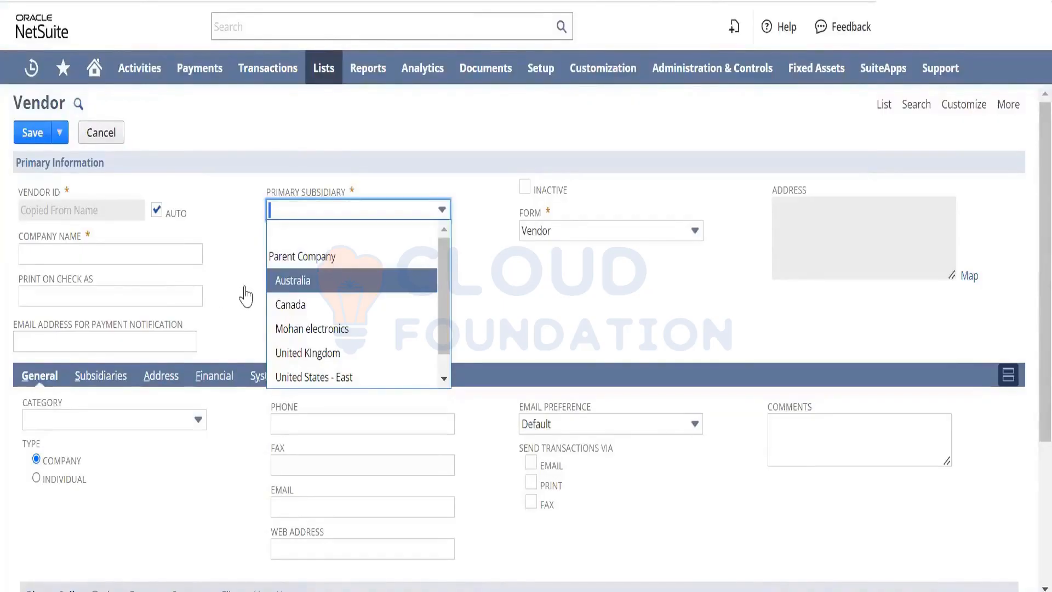
pyautogui.press('Return')
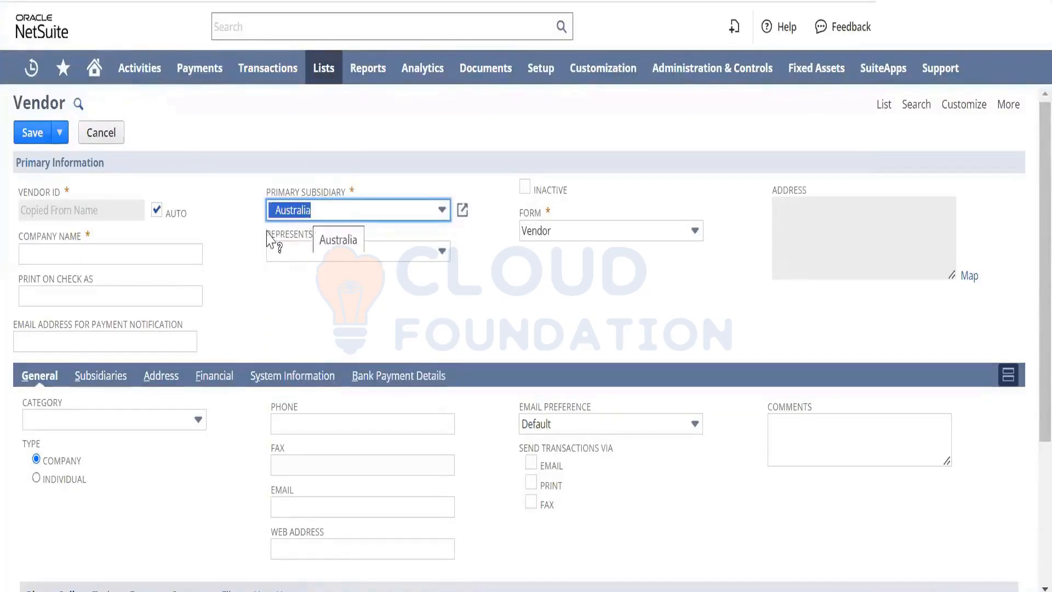
pyautogui.click(146, 258)
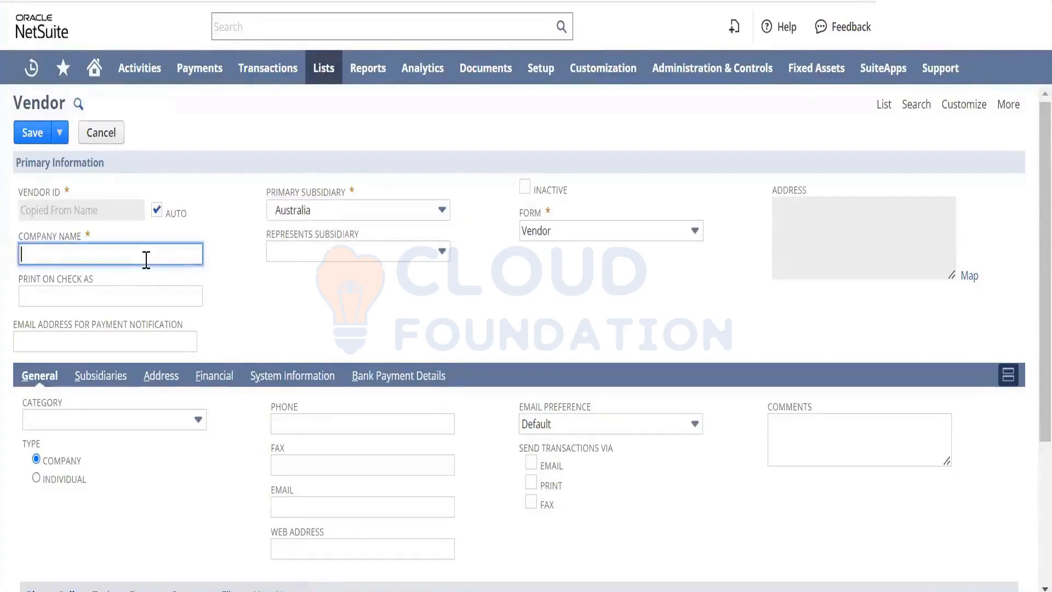
pyautogui.write('iojufoiejfhwee')
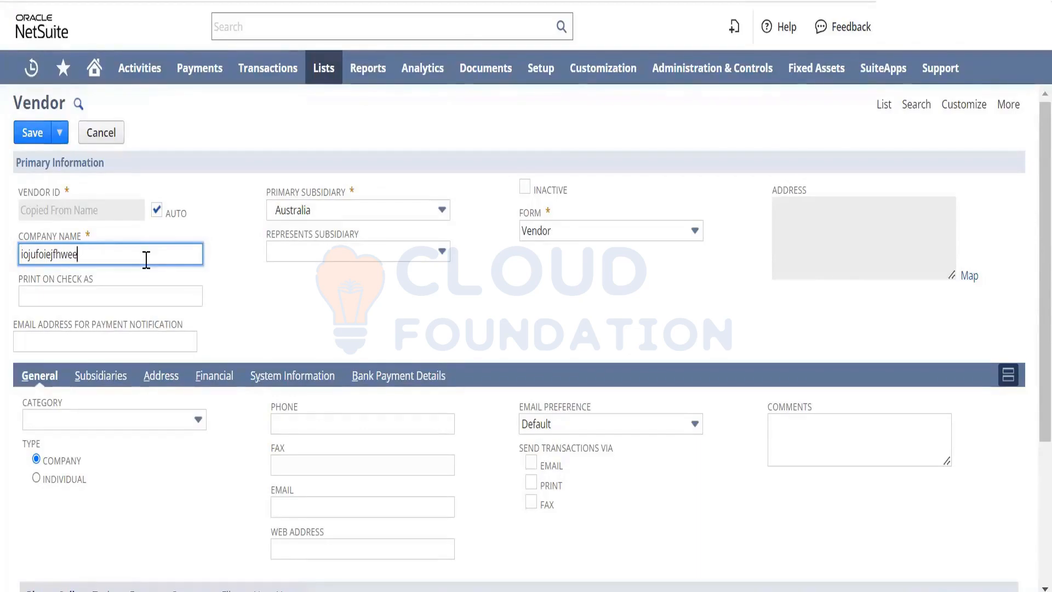
pyautogui.doubleClick(146, 260)
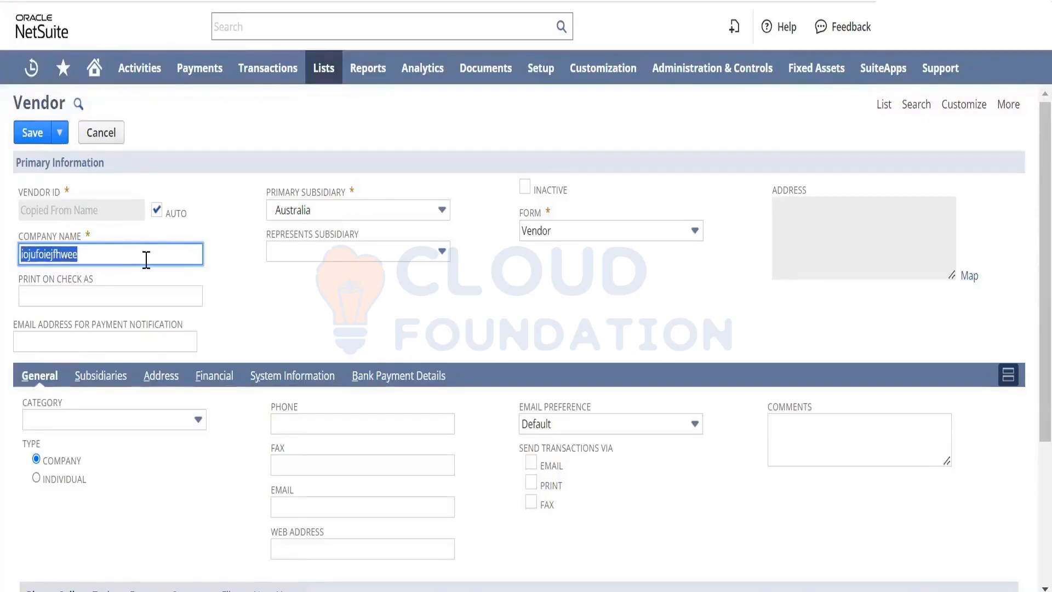
pyautogui.press('BackSpace')
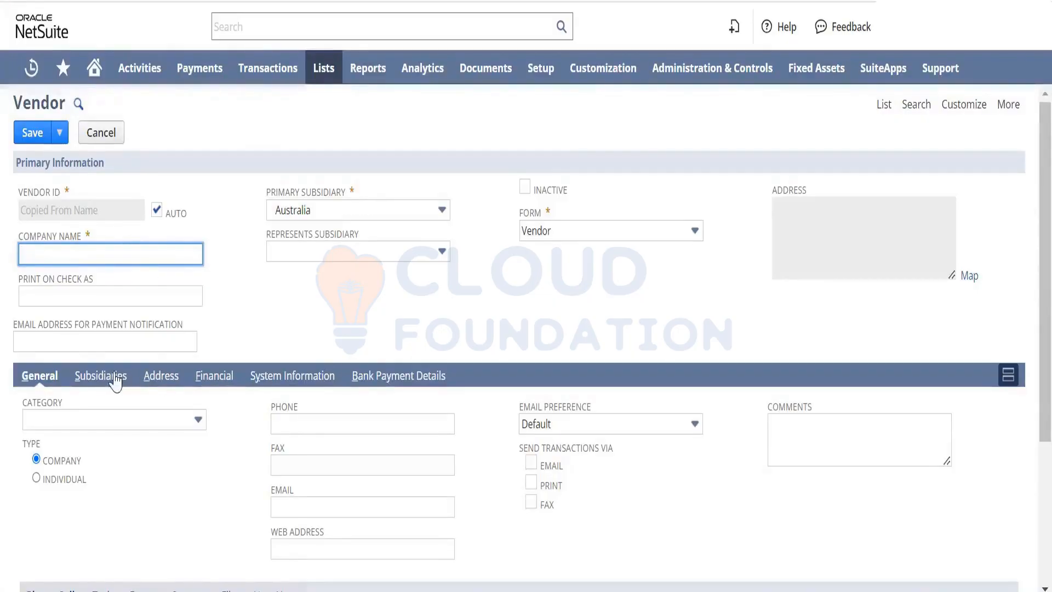
# Show the vendor's financial details and examine the Vendor Bill Matching quantity and amount tolerance fields.
pyautogui.click(218, 384)
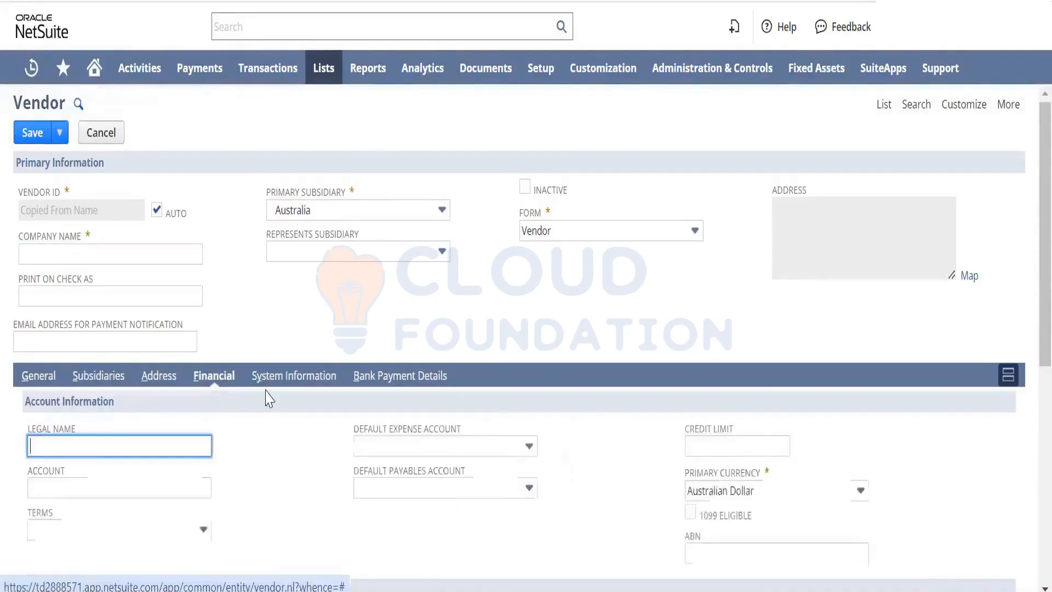
pyautogui.scroll(-5, 1027, 420)
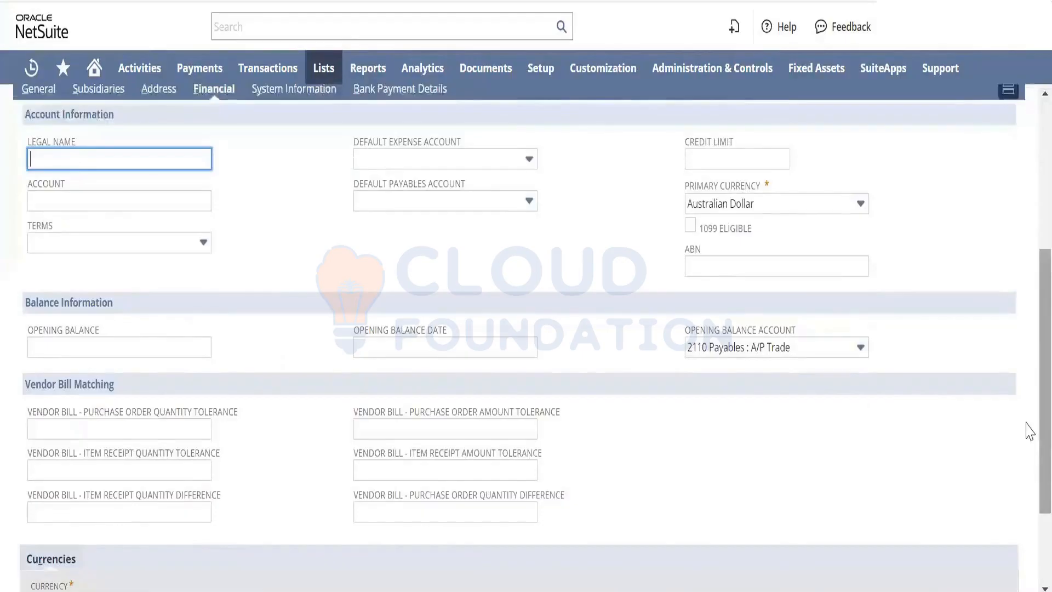
pyautogui.scroll(2, 1031, 314)
pyautogui.scroll(3, 1031, 314)
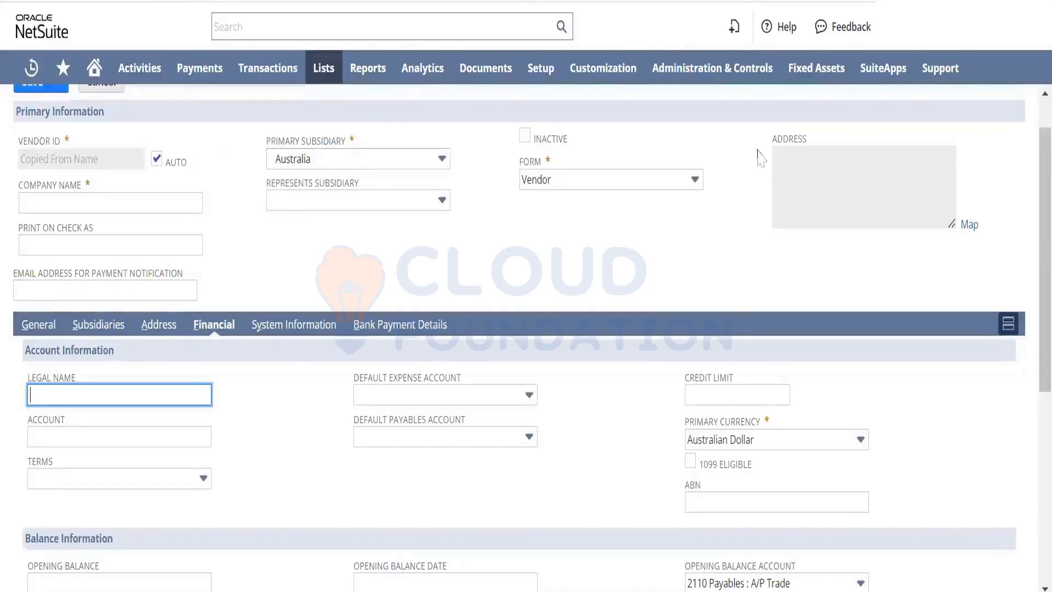
pyautogui.scroll(-5, 213, 342)
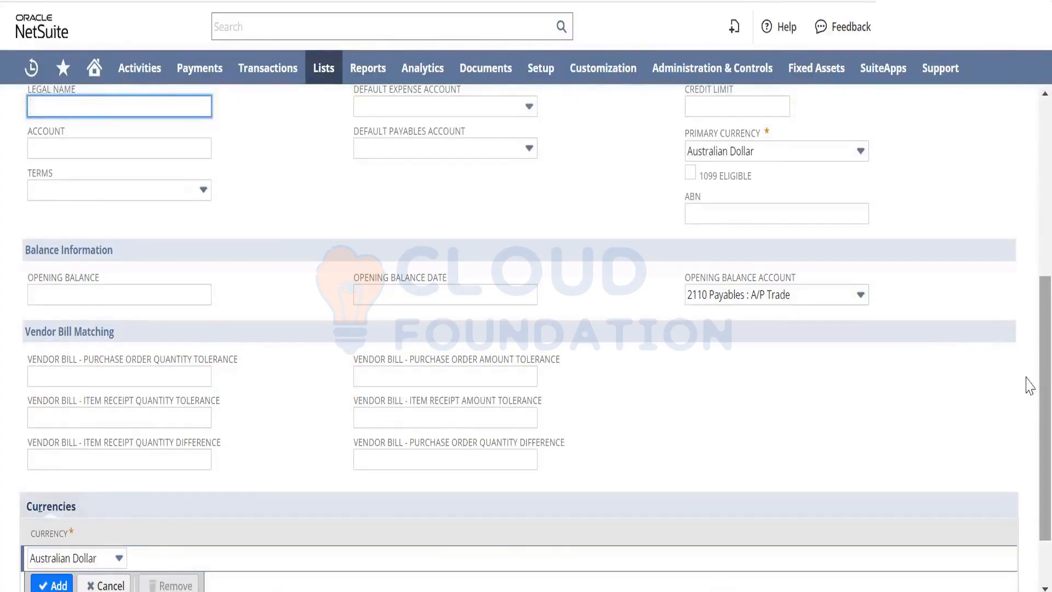
pyautogui.moveTo(1028, 360); pyautogui.dragTo(1029, 192)
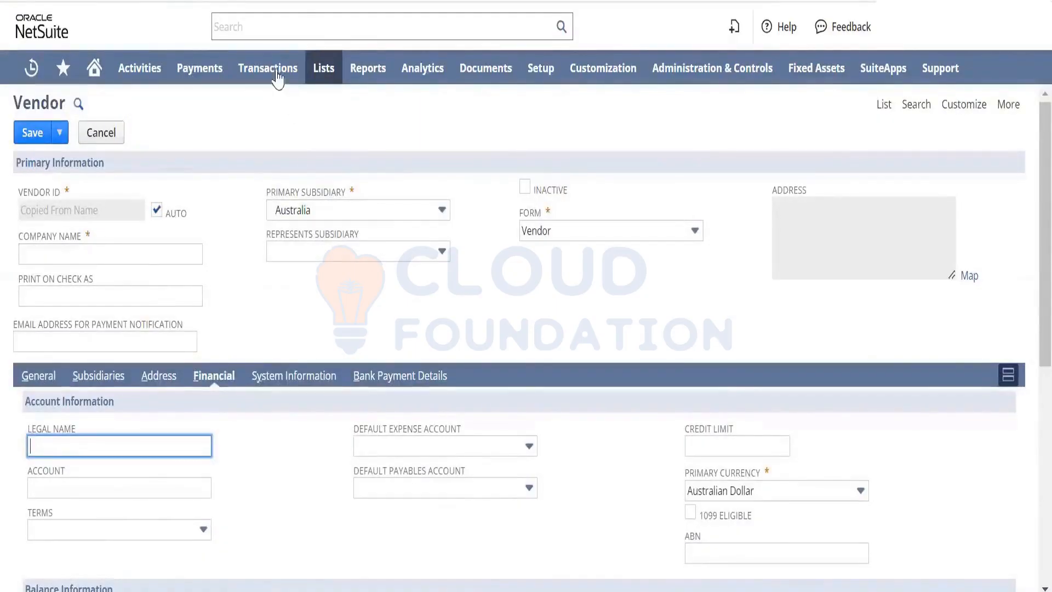
# Open a new purchase order form, discarding the unsaved vendor record.
pyautogui.moveTo(276, 68)
pyautogui.moveTo(296, 170)
pyautogui.moveTo(437, 169)
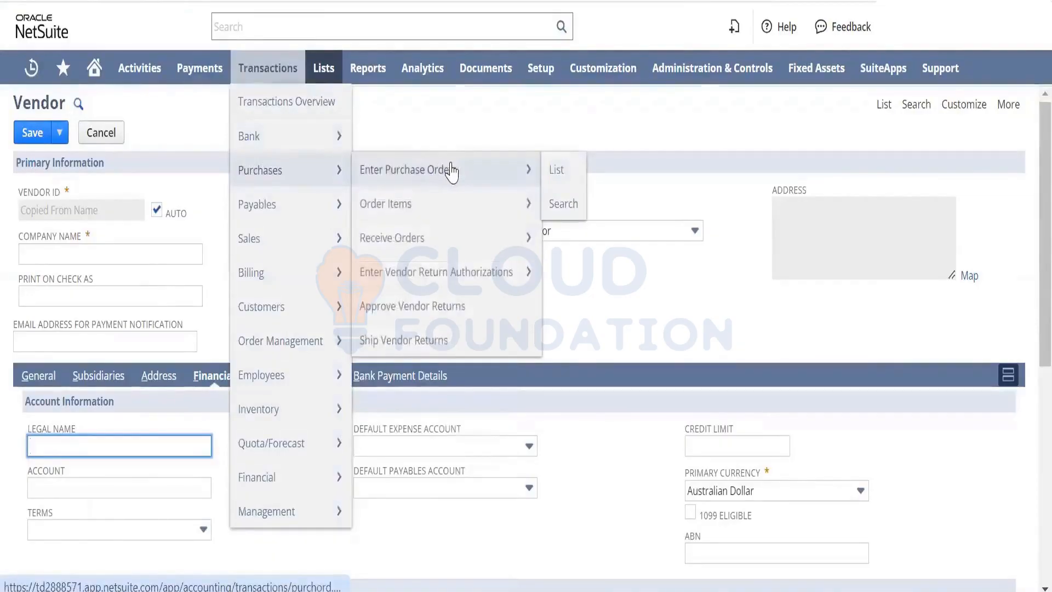
pyautogui.click(453, 170)
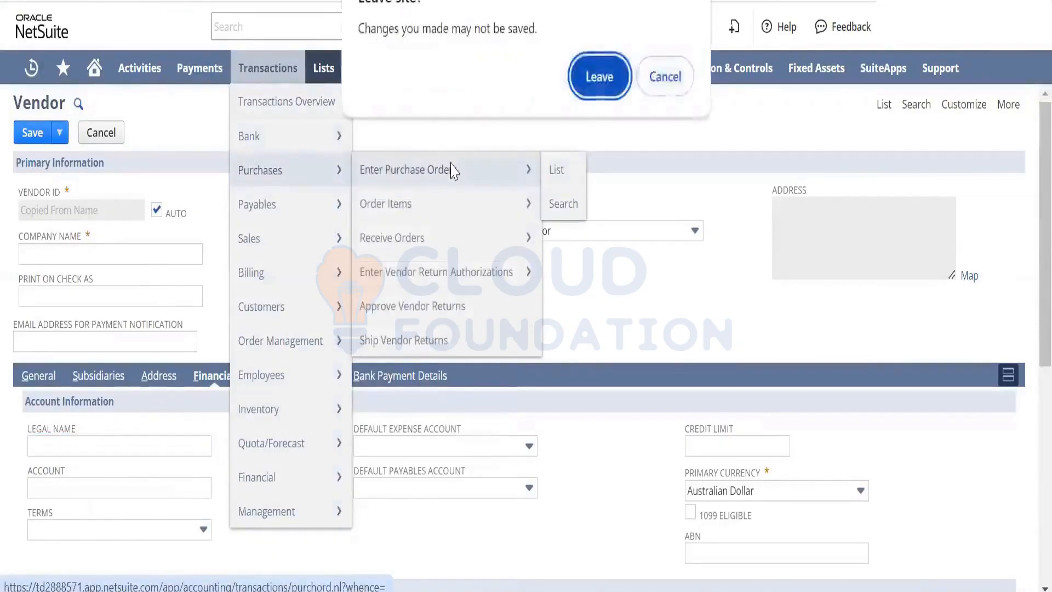
pyautogui.click(608, 83)
pyautogui.moveTo(608, 87)
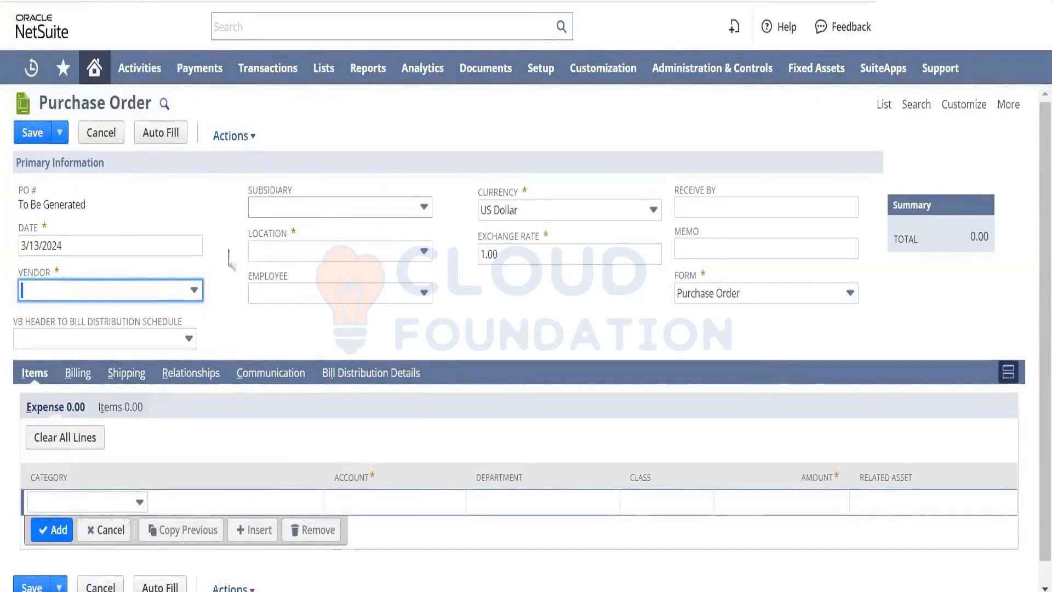
# Choose A Bread Supplier as the purchase order's vendor and Canada as its subsidiary.
pyautogui.click(181, 292)
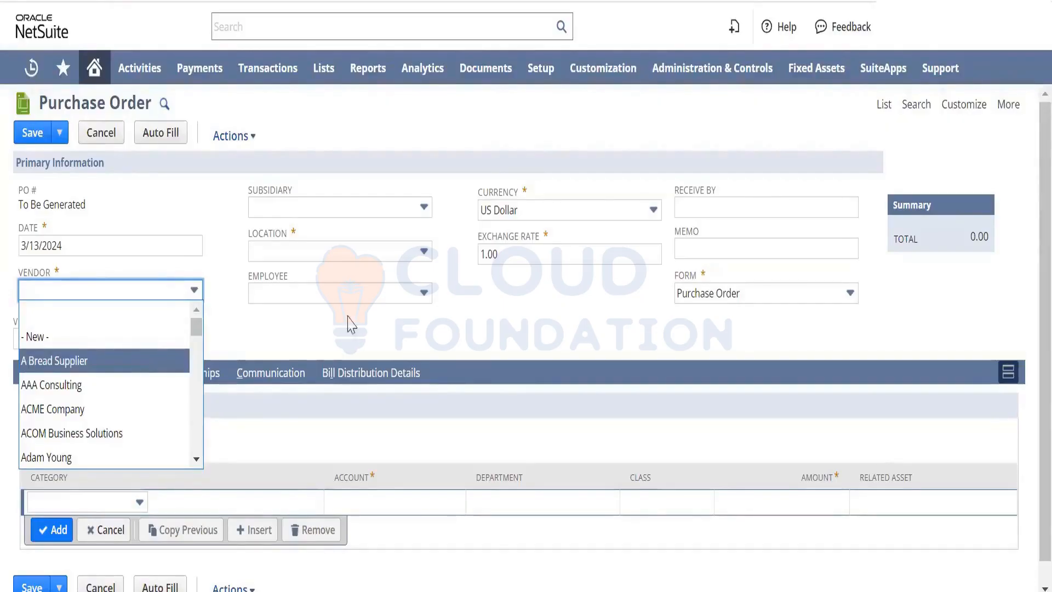
pyautogui.press('Return')
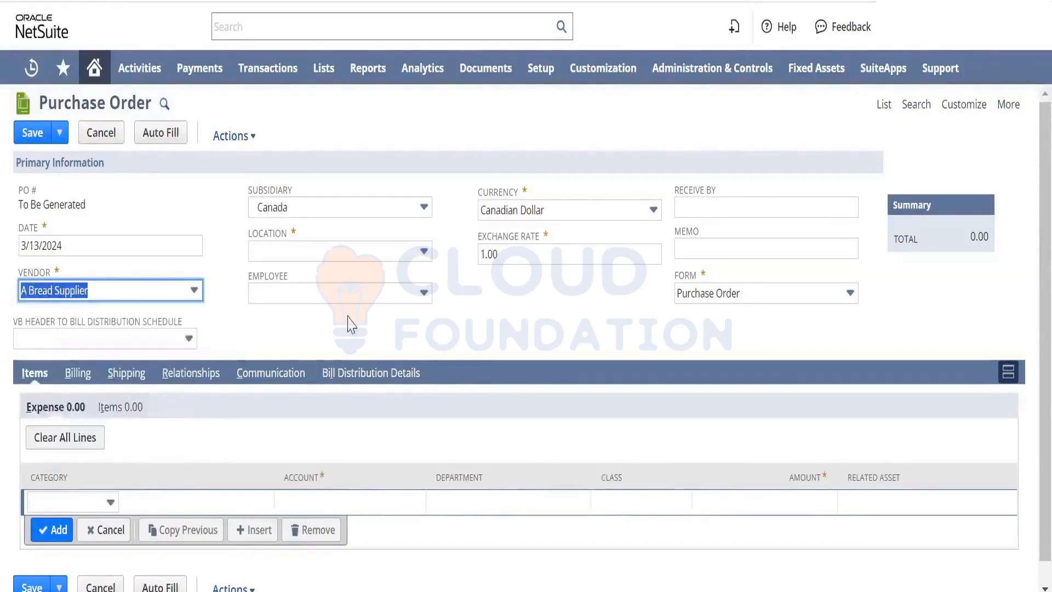
pyautogui.click(300, 209)
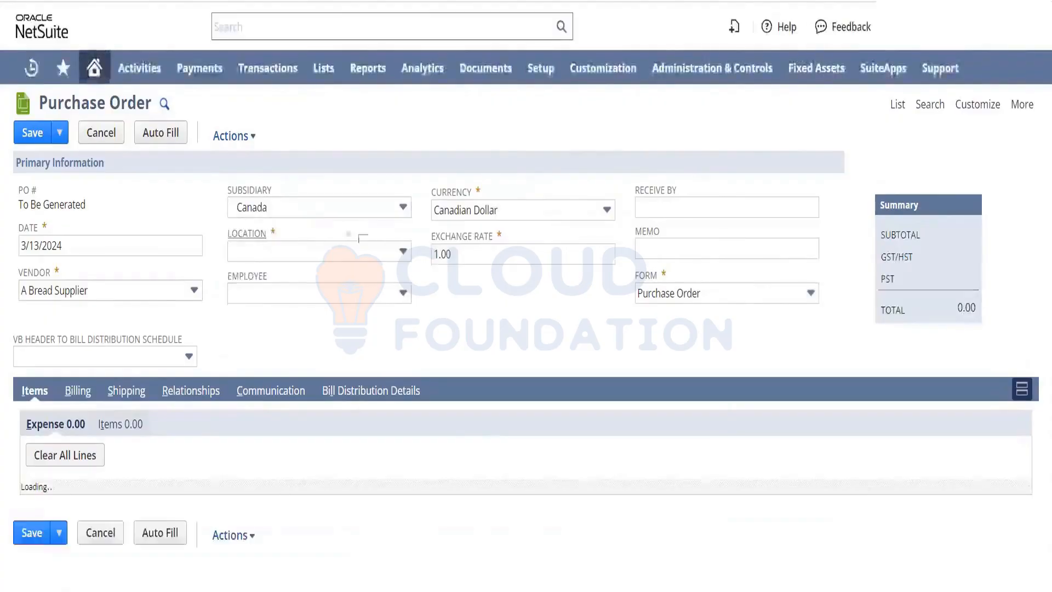
pyautogui.click(300, 212)
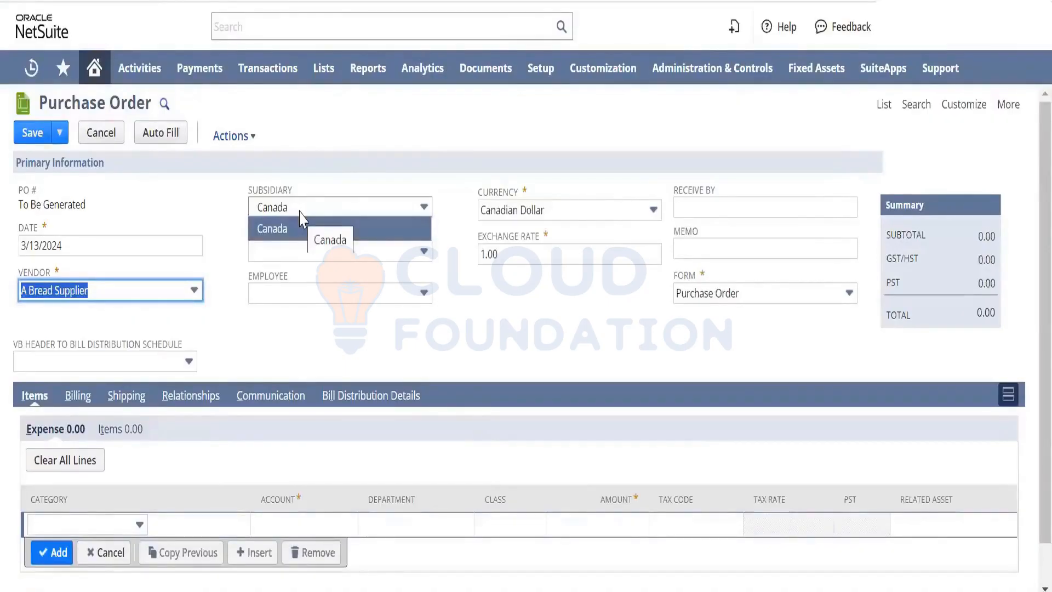
pyautogui.click(301, 218)
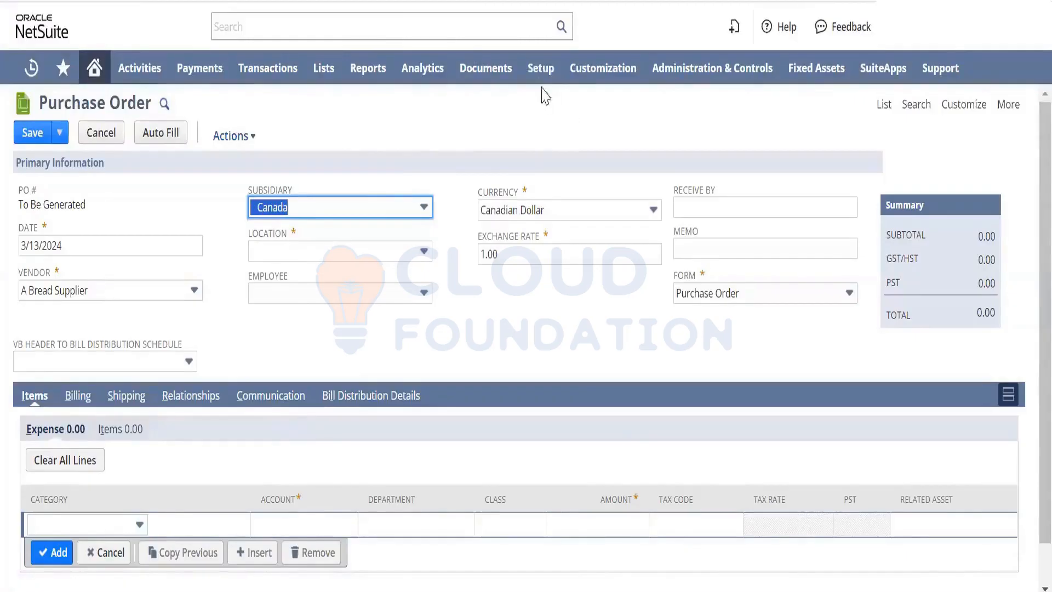
# Open the Departments list from the company setup classifications in a new browser tab.
pyautogui.moveTo(538, 77)
pyautogui.moveTo(569, 148)
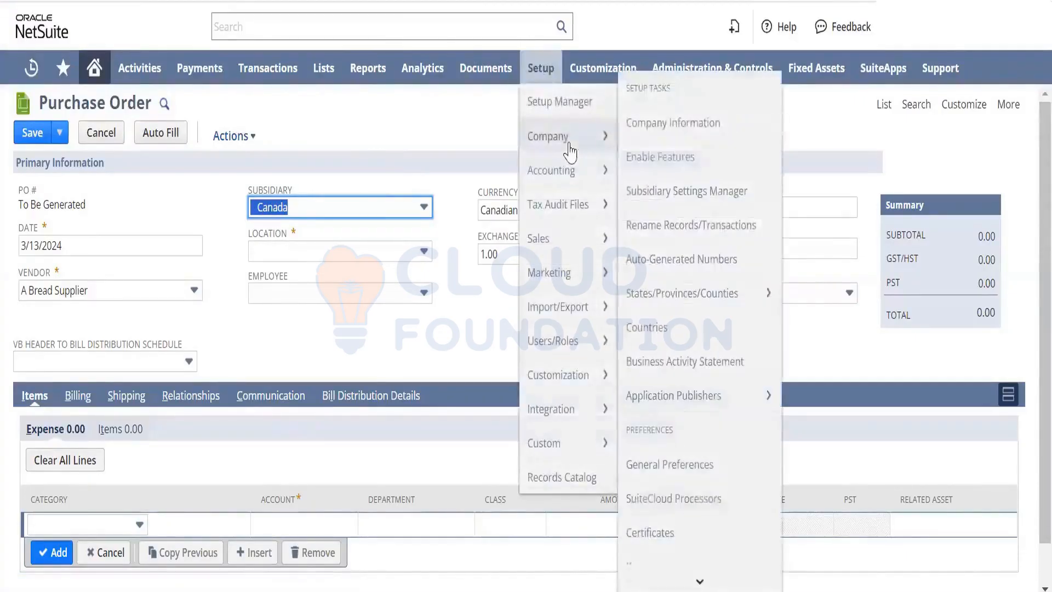
pyautogui.moveTo(701, 580)
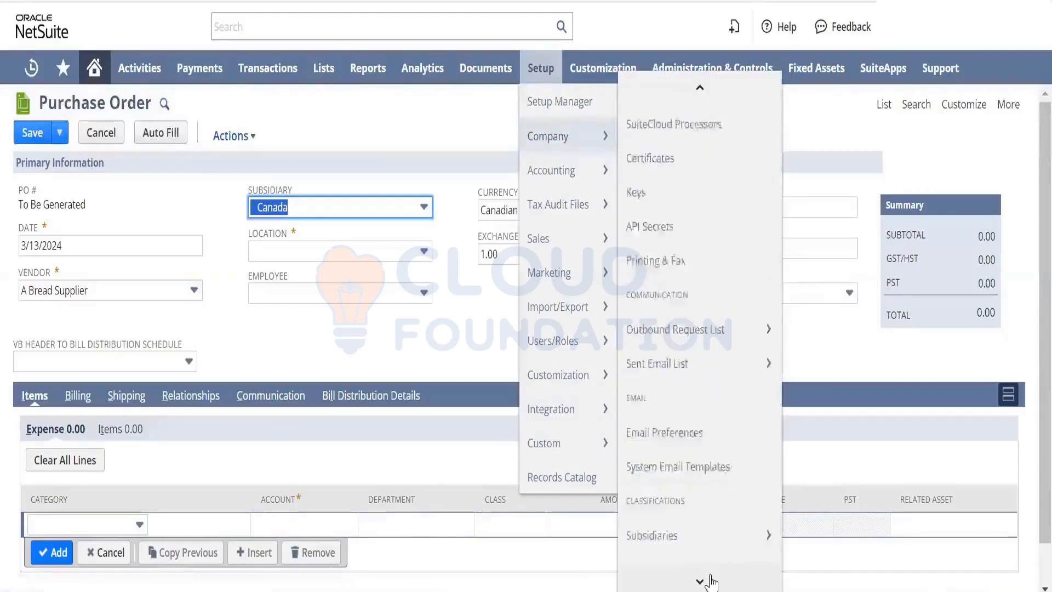
pyautogui.moveTo(727, 436)
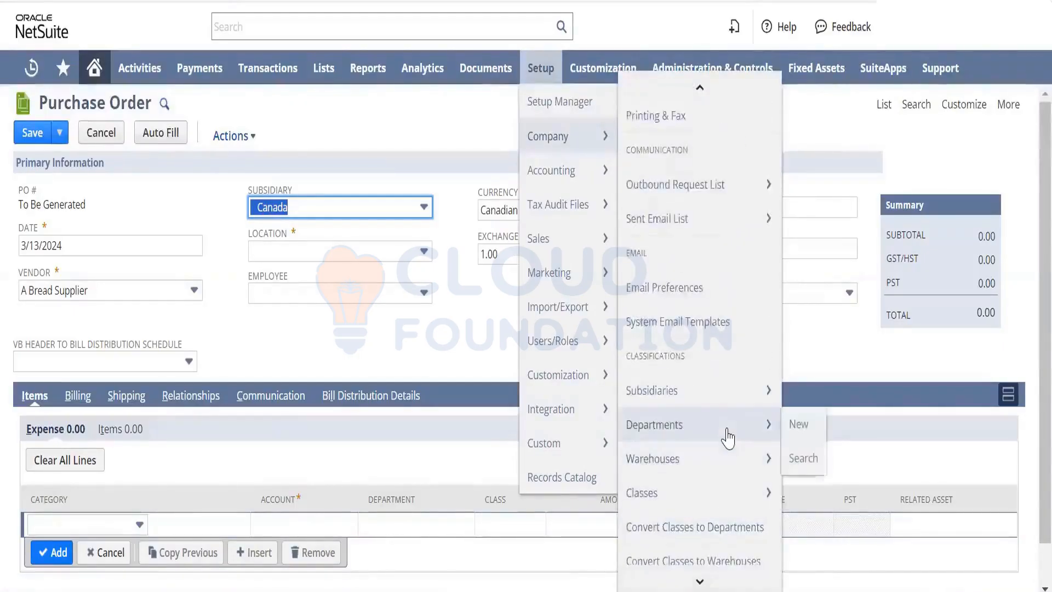
pyautogui.rightClick(729, 433)
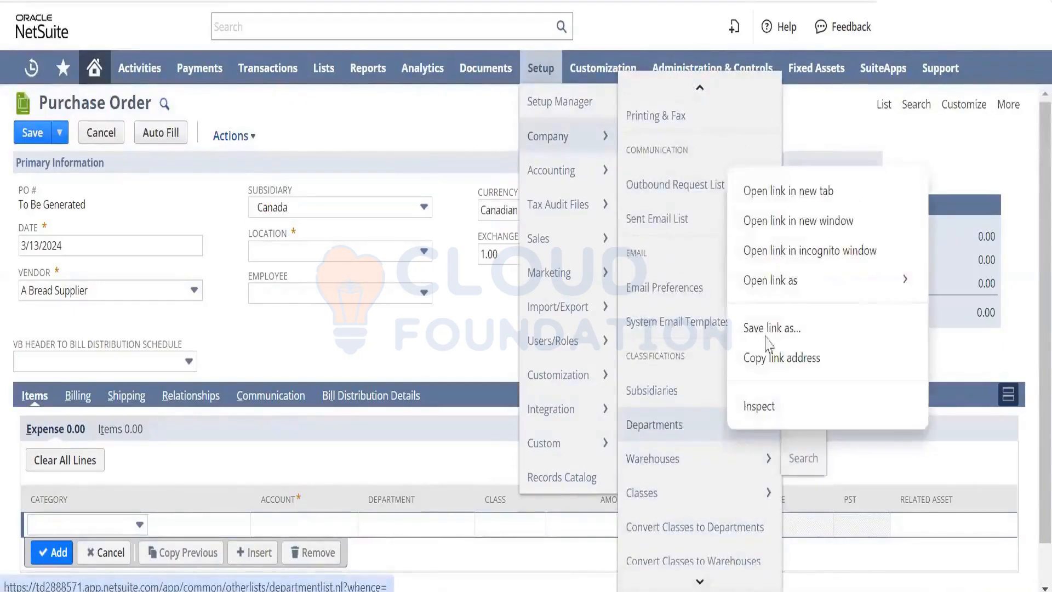
pyautogui.click(799, 189)
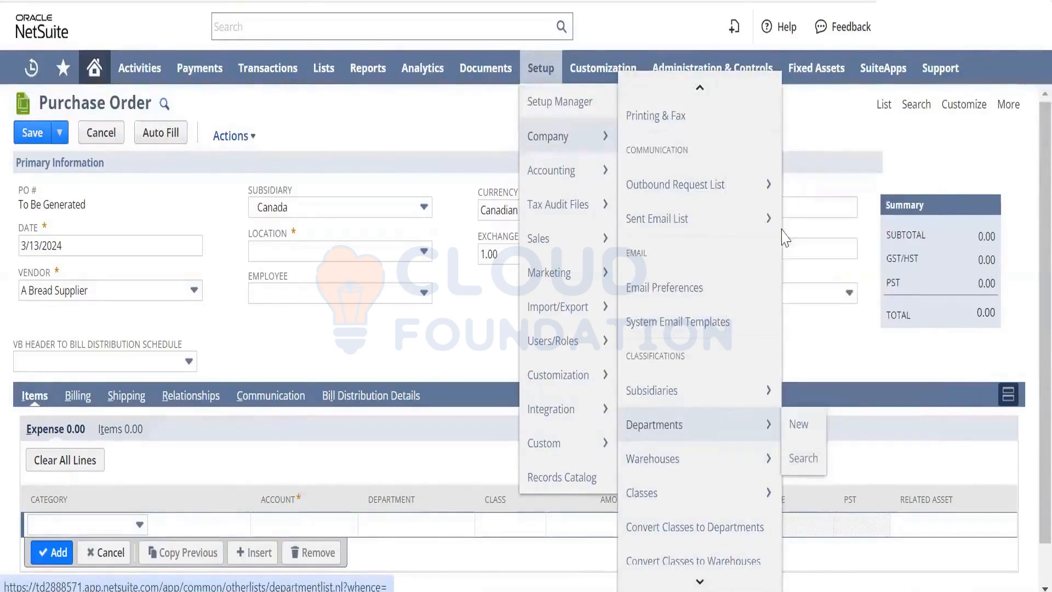
# Open the Warehouses and Classes lists in separate new browser tabs.
pyautogui.rightClick(721, 460)
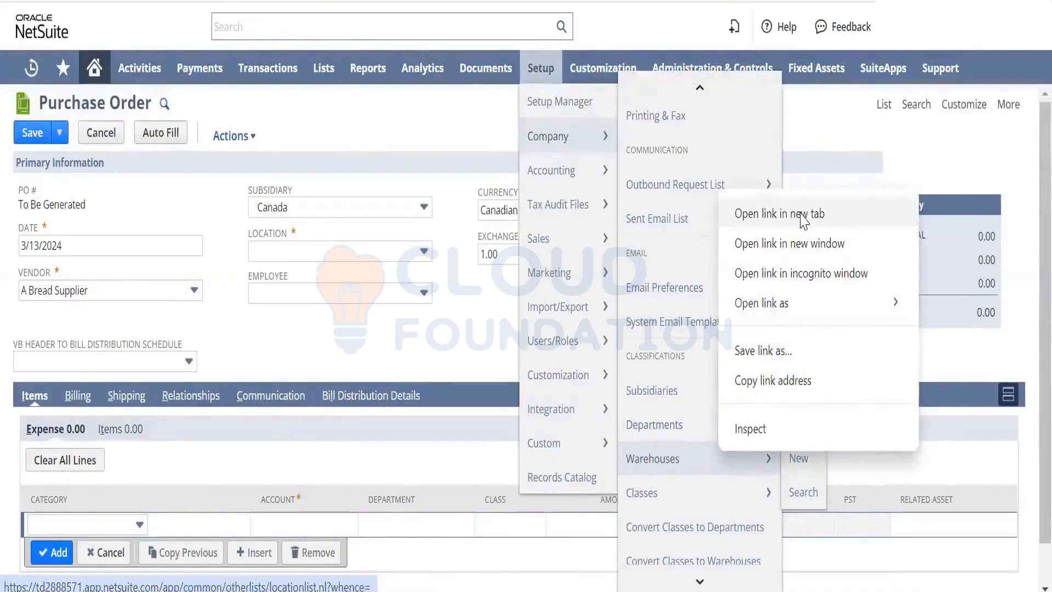
pyautogui.click(792, 219)
pyautogui.rightClick(680, 494)
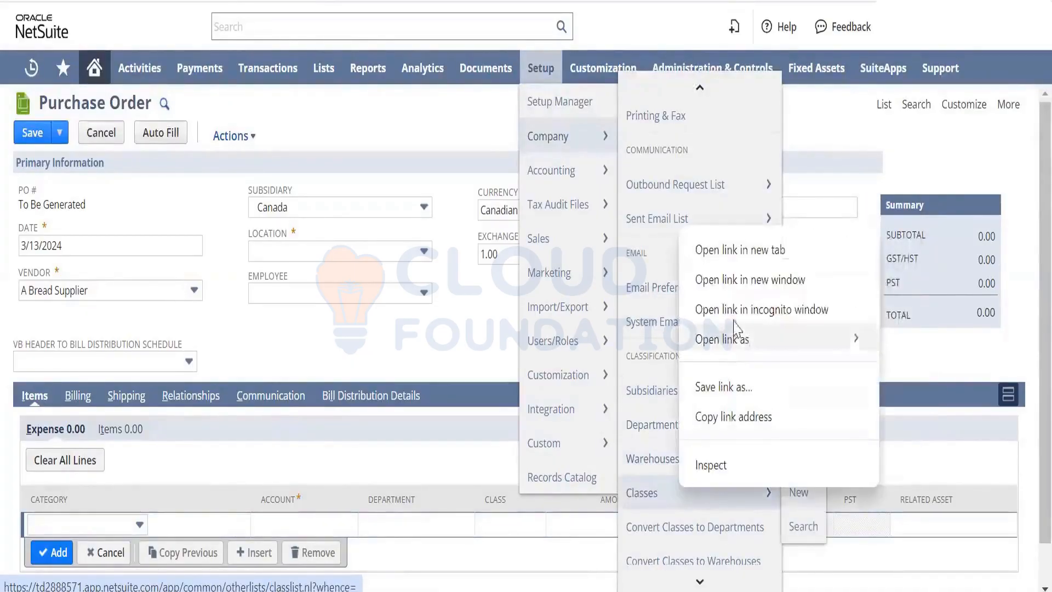
pyautogui.click(752, 258)
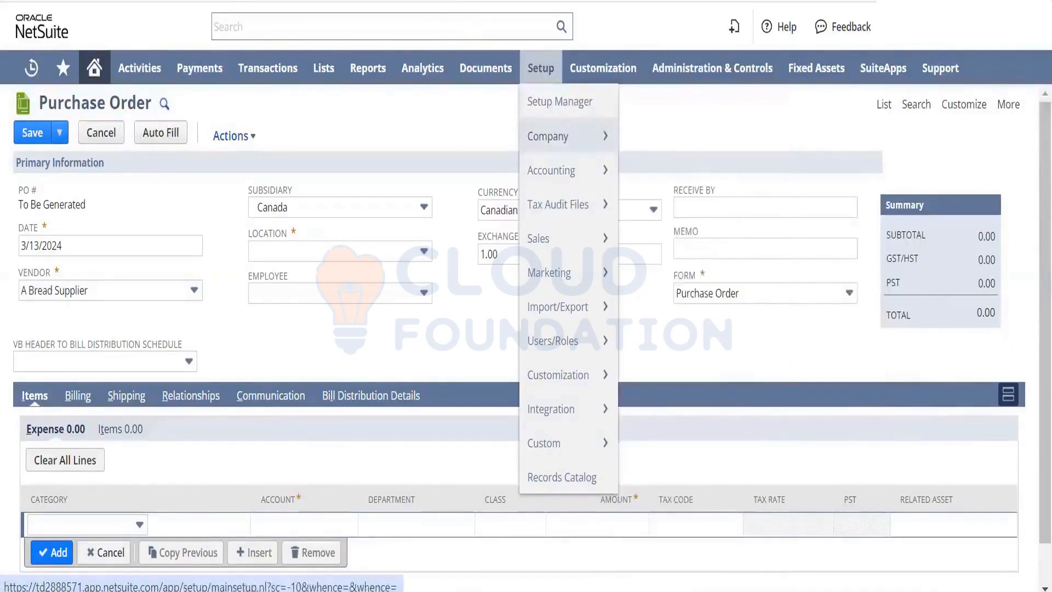
# Open a blank department form from the Departments list to view its fields, and cancel it.
pyautogui.click(450, 1)
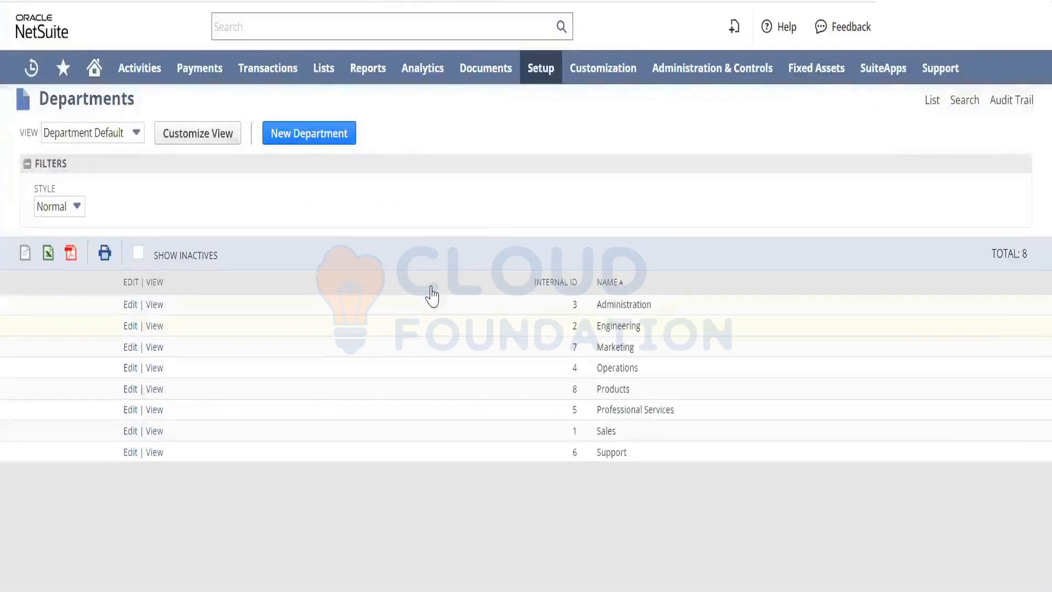
pyautogui.click(317, 137)
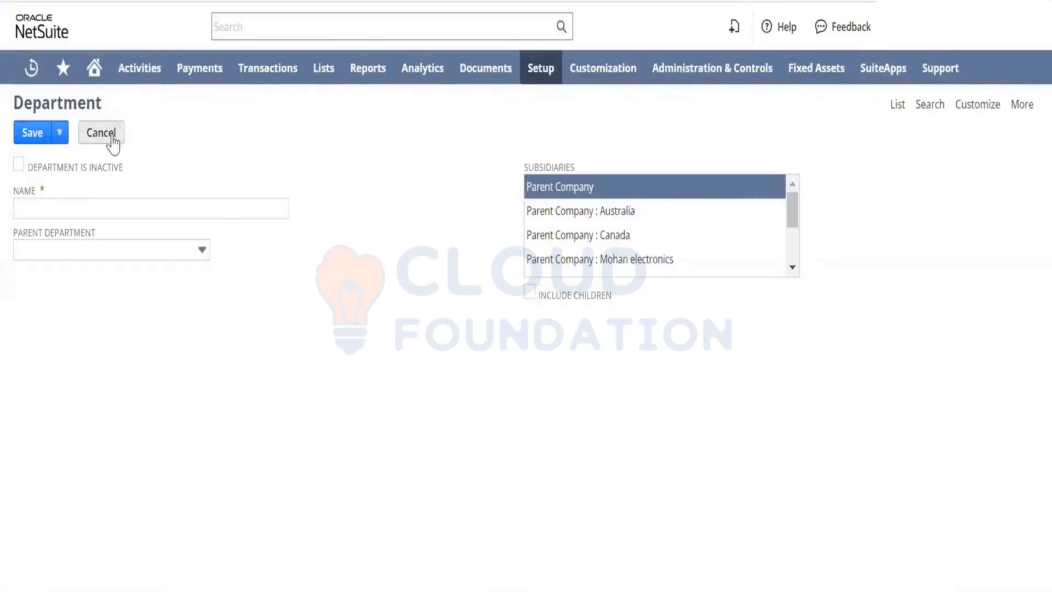
pyautogui.click(101, 133)
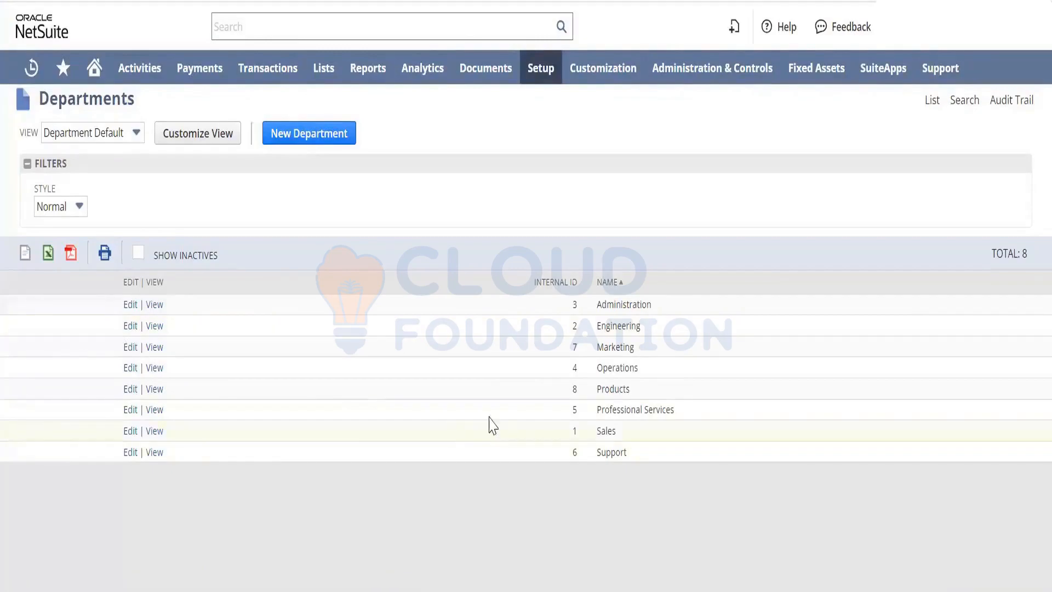
# Set Engineering as the Products department's parent, save the record, and refresh the department update status.
pyautogui.click(129, 393)
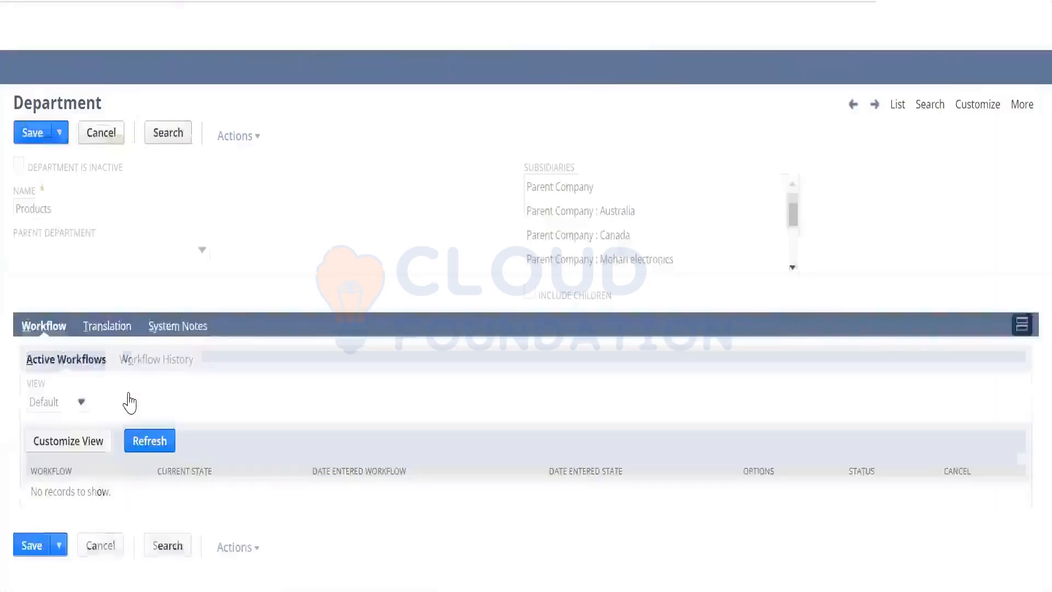
pyautogui.click(173, 252)
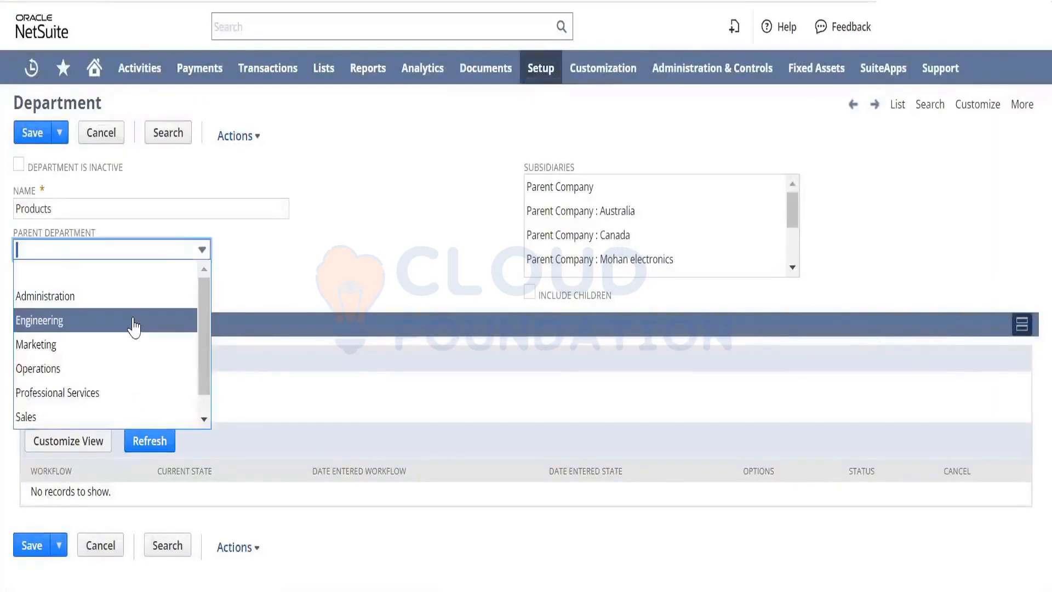
pyautogui.click(67, 319)
pyautogui.click(234, 270)
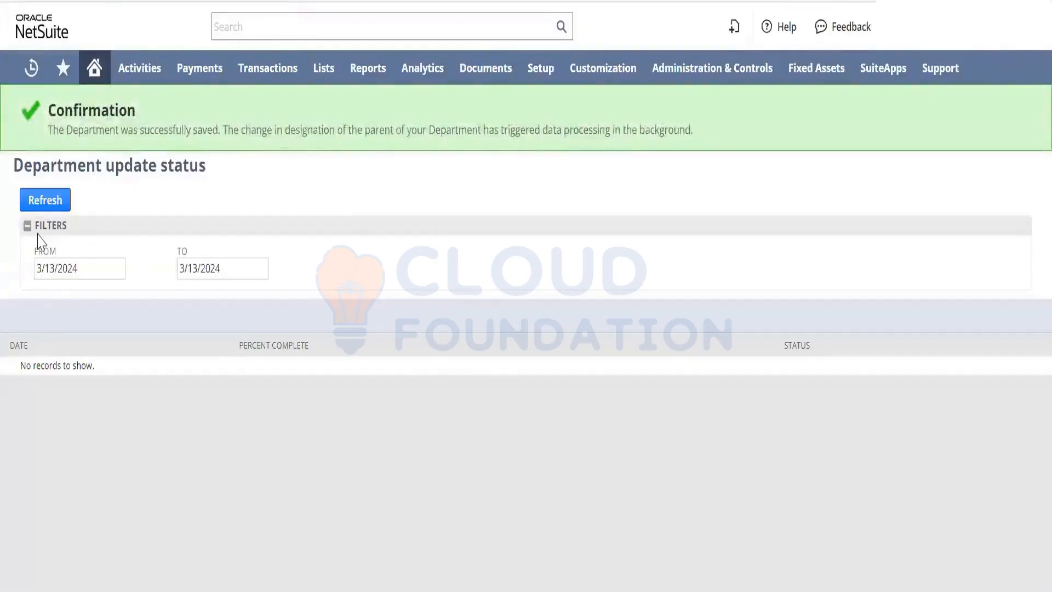
pyautogui.click(59, 202)
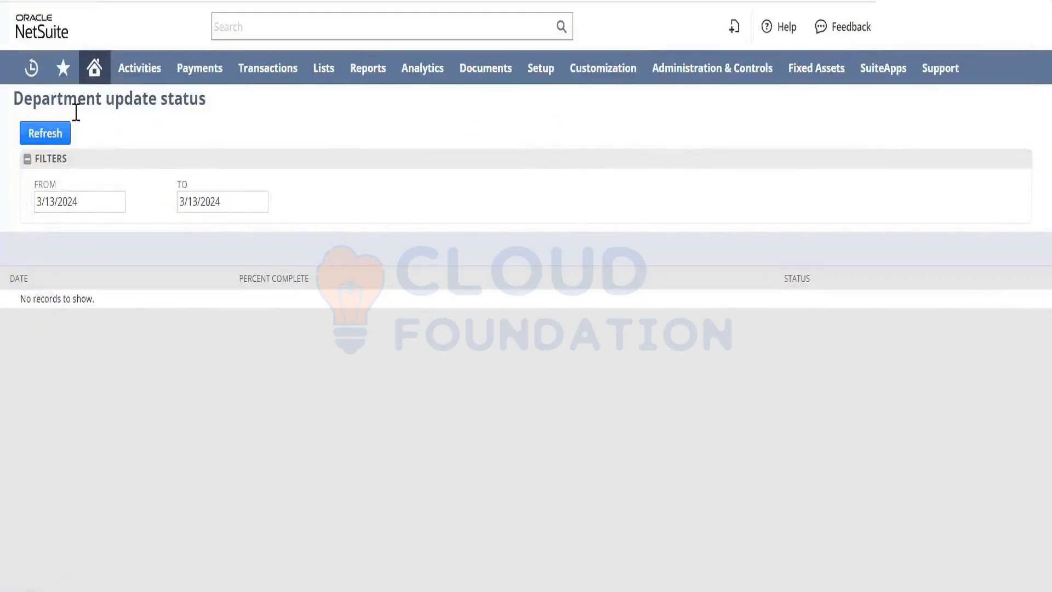
# Reopen the Departments list from the company setup classifications and check the Products department's place in the hierarchy.
pyautogui.moveTo(62, 79)
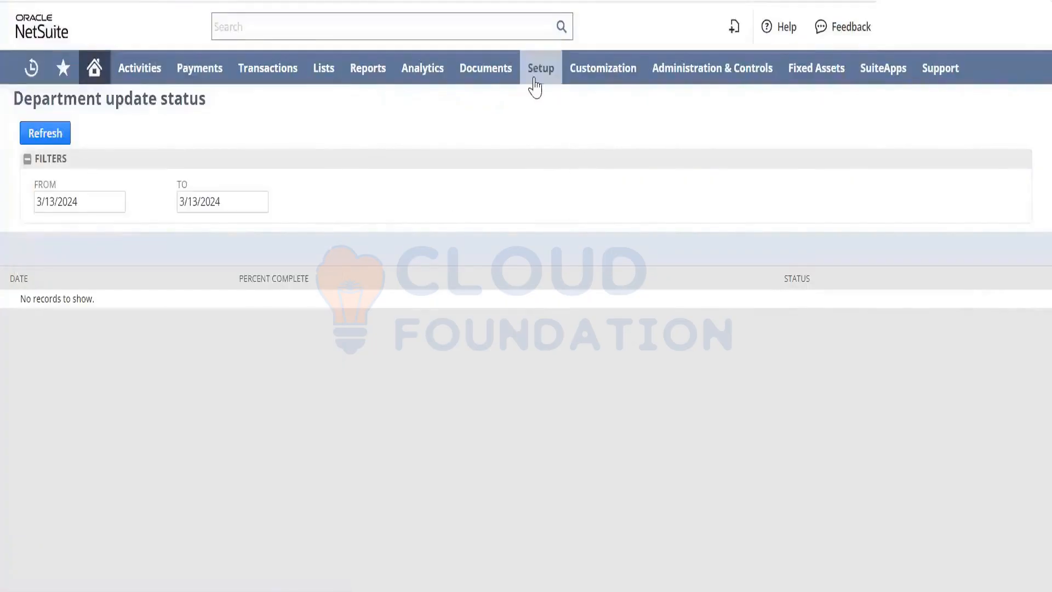
pyautogui.moveTo(536, 82)
pyautogui.moveTo(567, 141)
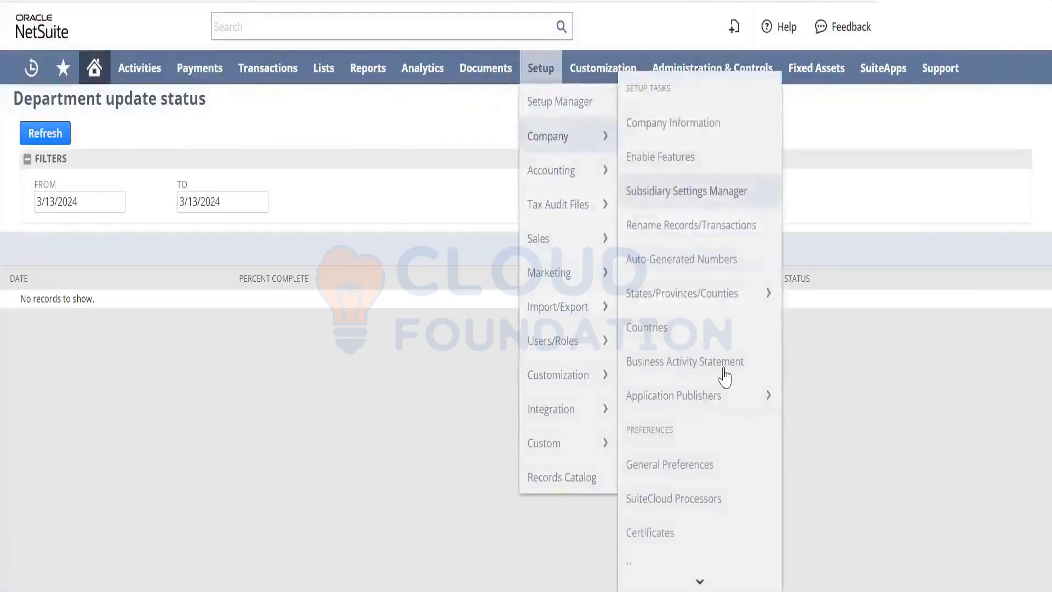
pyautogui.moveTo(724, 586)
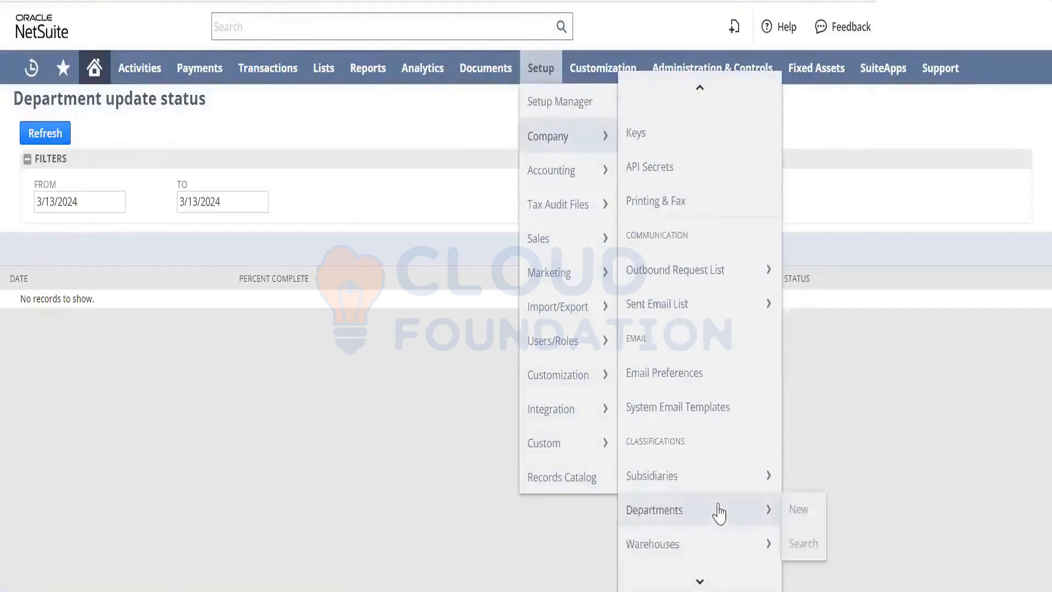
pyautogui.click(717, 511)
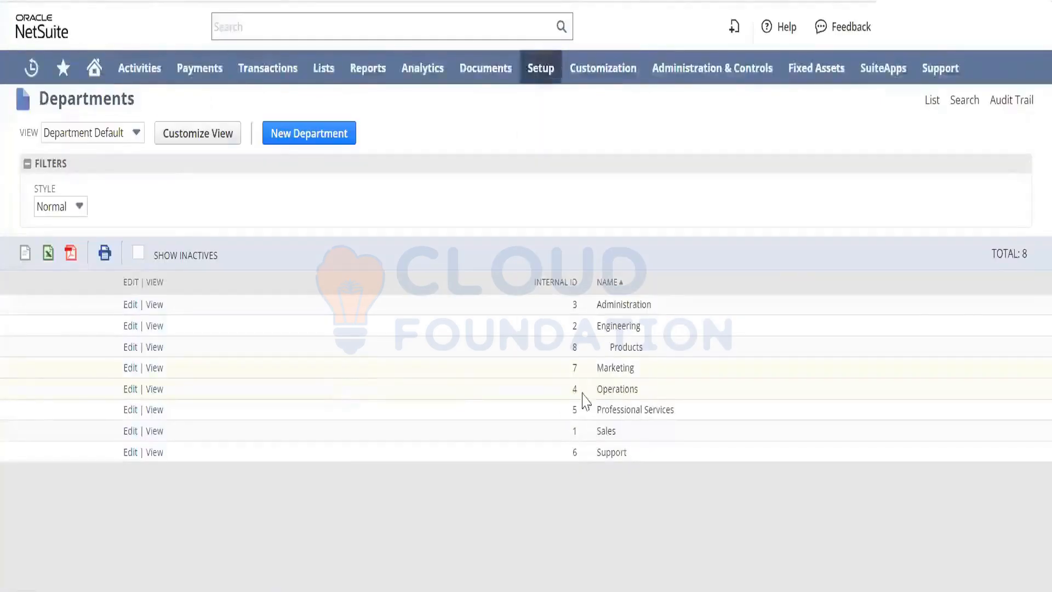
pyautogui.doubleClick(623, 340)
pyautogui.doubleClick(619, 326)
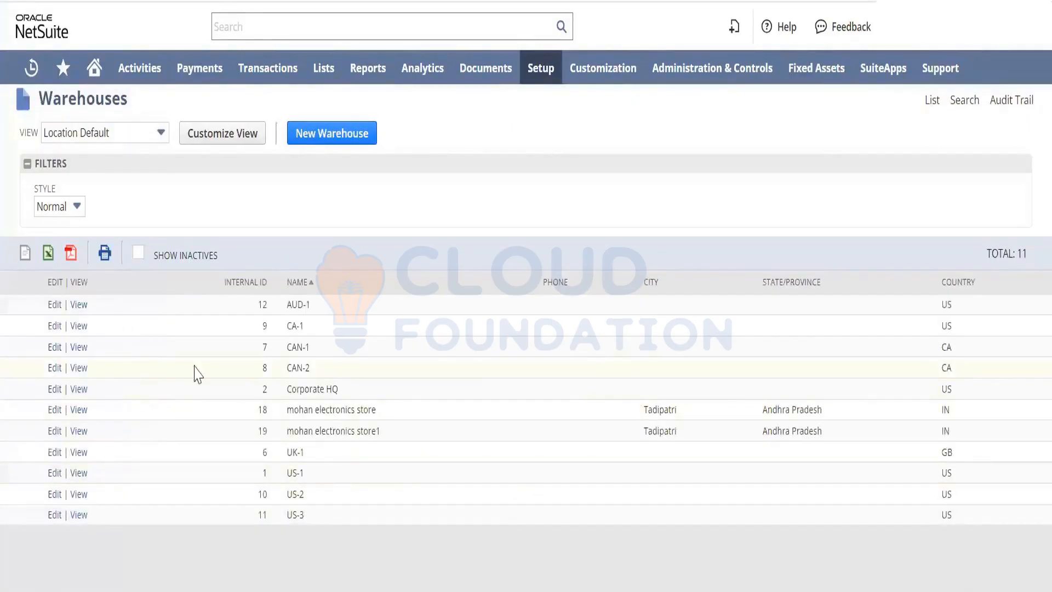
# Open warehouse CA-1 for editing with its document numbers shown, and enter CA as the document number prefix.
pyautogui.click(78, 326)
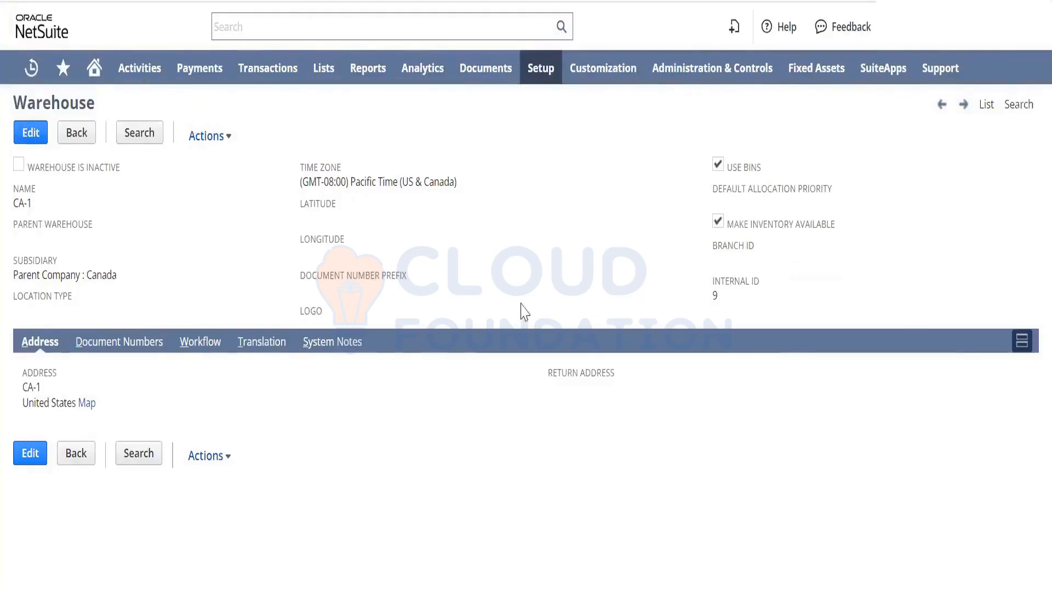
pyautogui.click(148, 342)
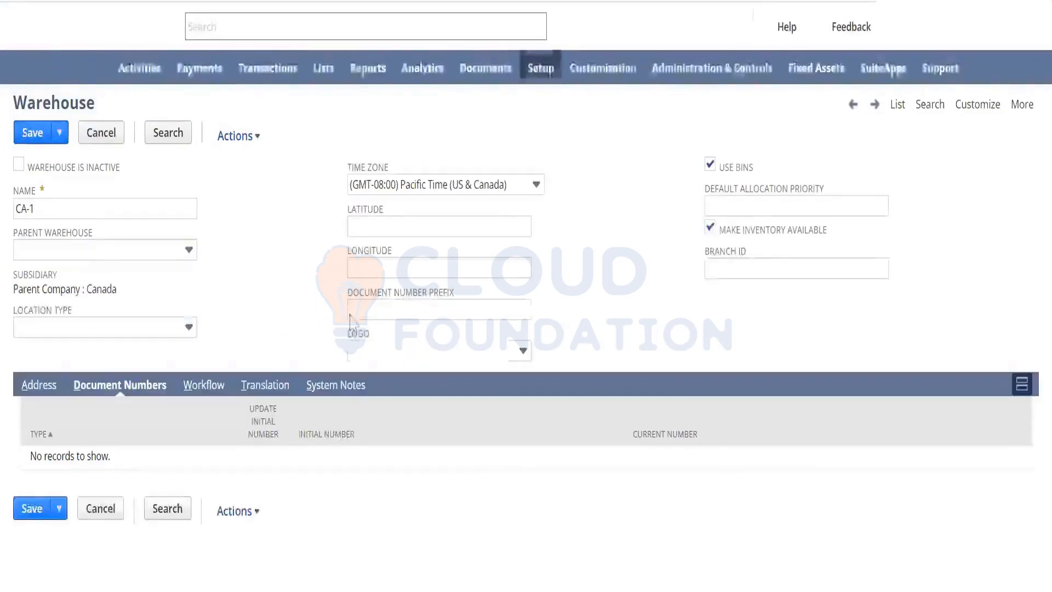
pyautogui.click(370, 308)
pyautogui.write('CA')
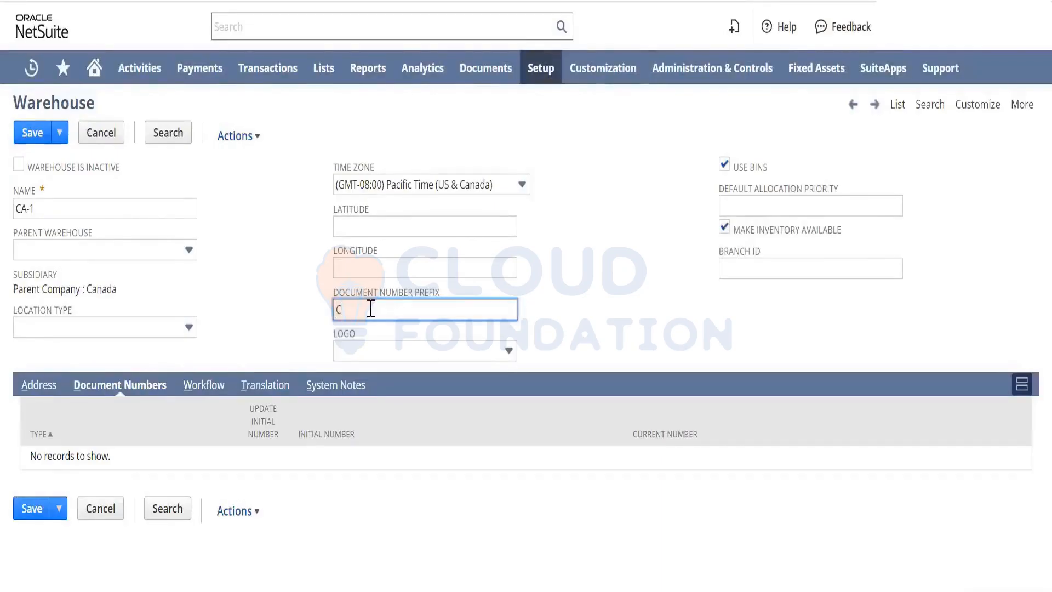
pyautogui.press('Tab')
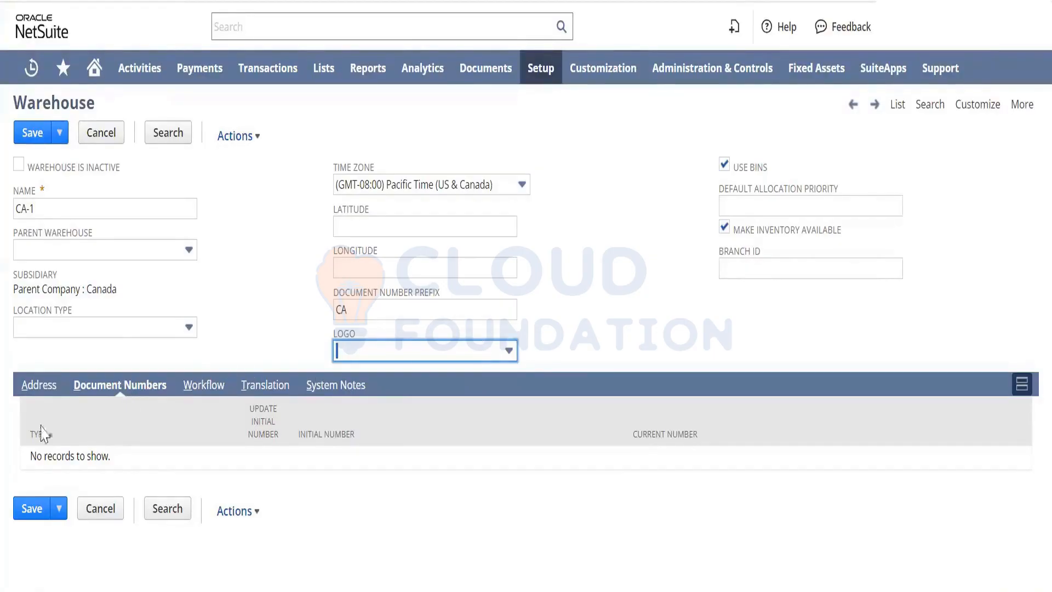
# View warehouse CA-1's address details, the blank class form's fields, and the warehouse's subsidiary assignment.
pyautogui.click(43, 394)
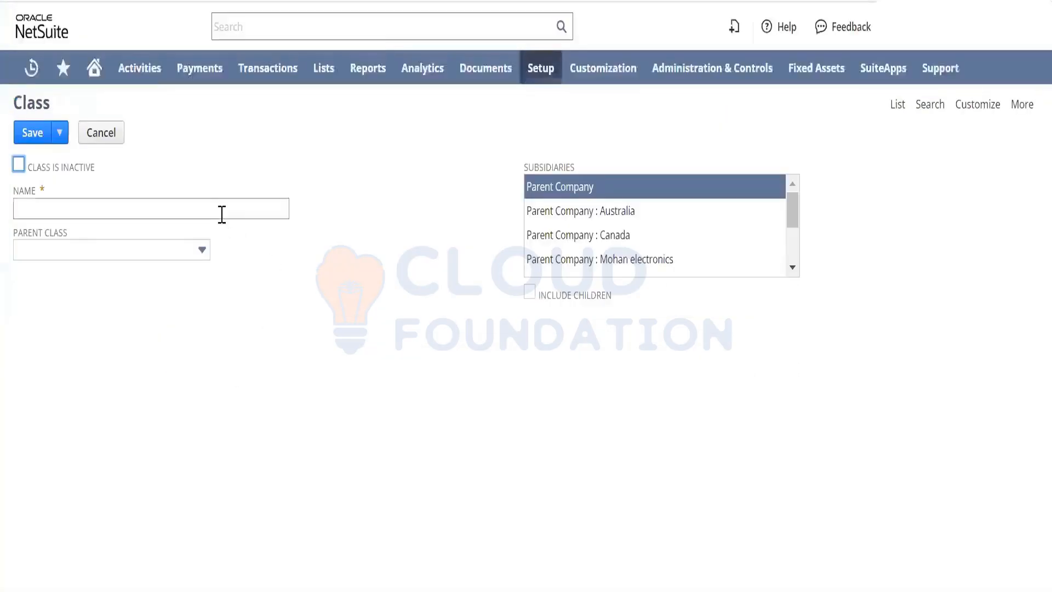
pyautogui.click(222, 215)
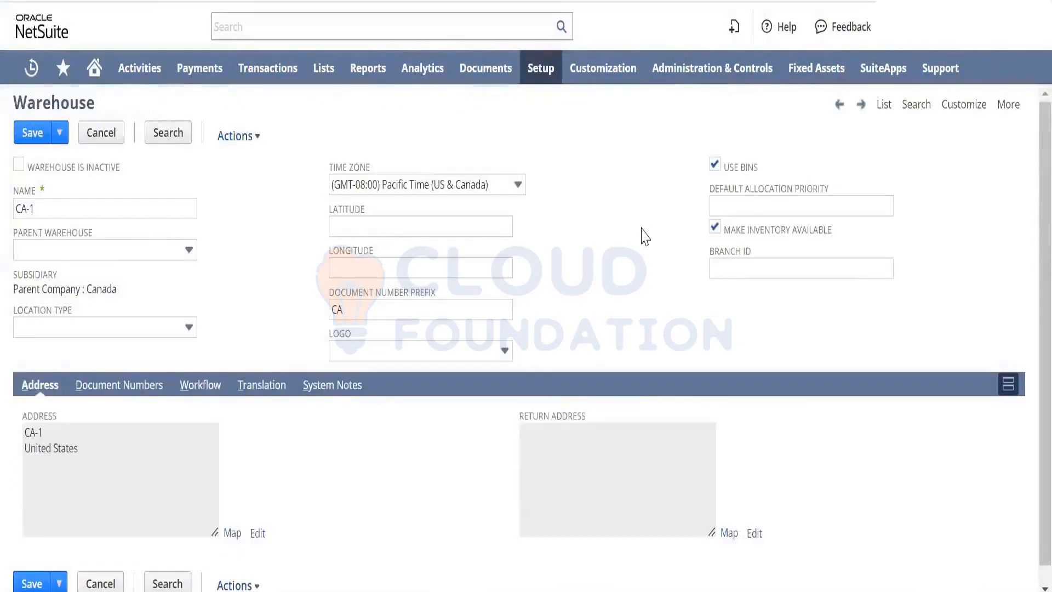
pyautogui.tripleClick(88, 289)
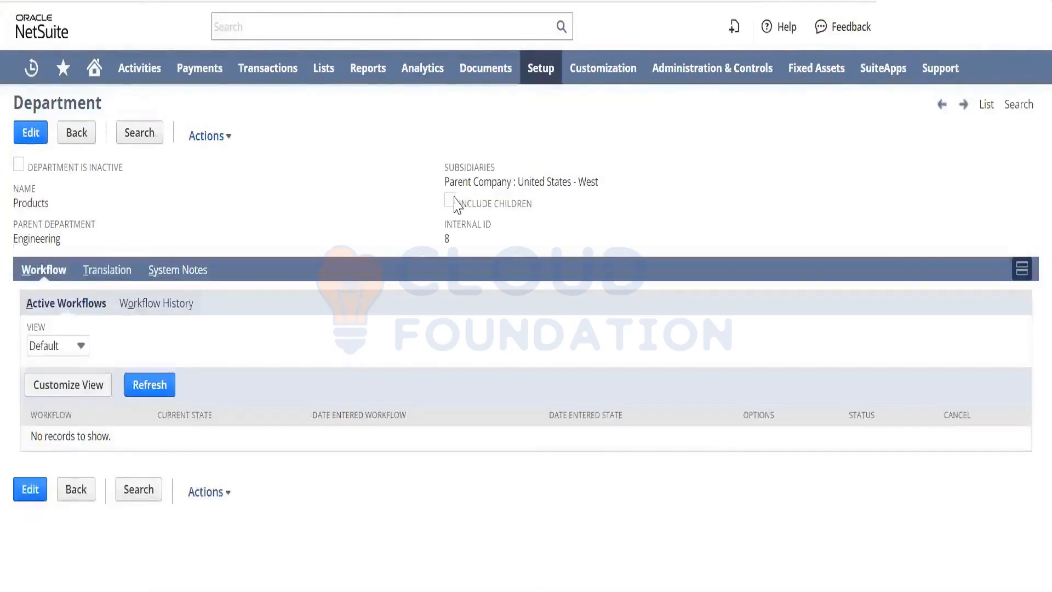
# Assign the Products department to Parent Company with Include Children enabled, and save the record.
pyautogui.click(31, 133)
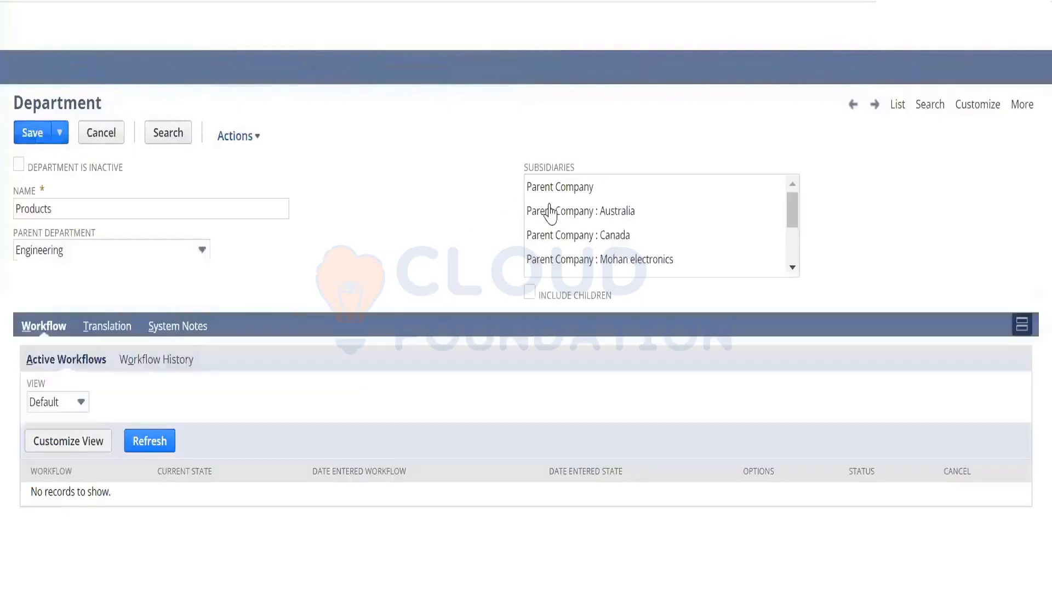
pyautogui.click(575, 189)
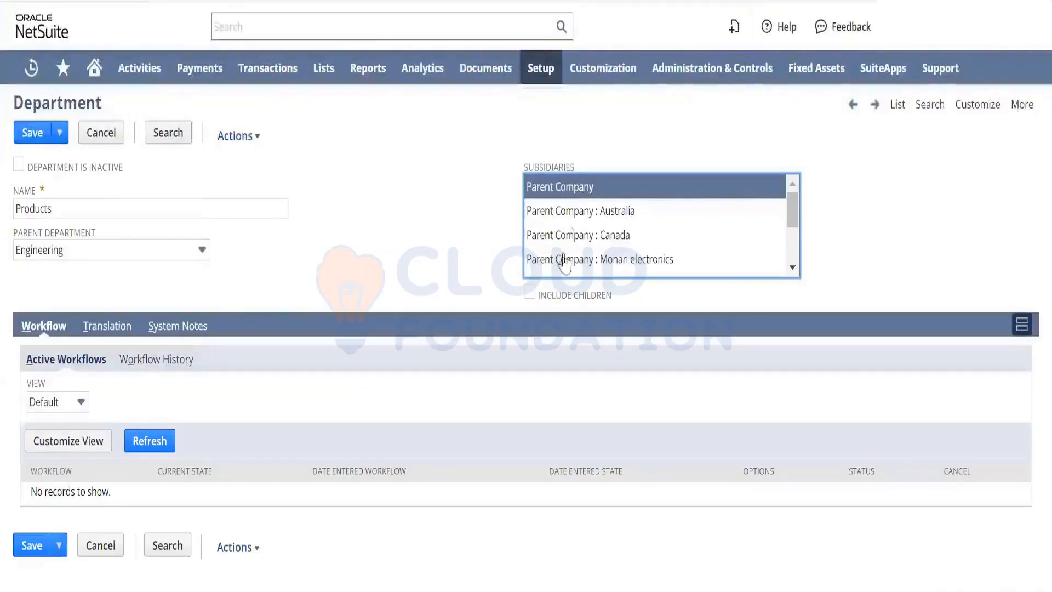
pyautogui.click(529, 292)
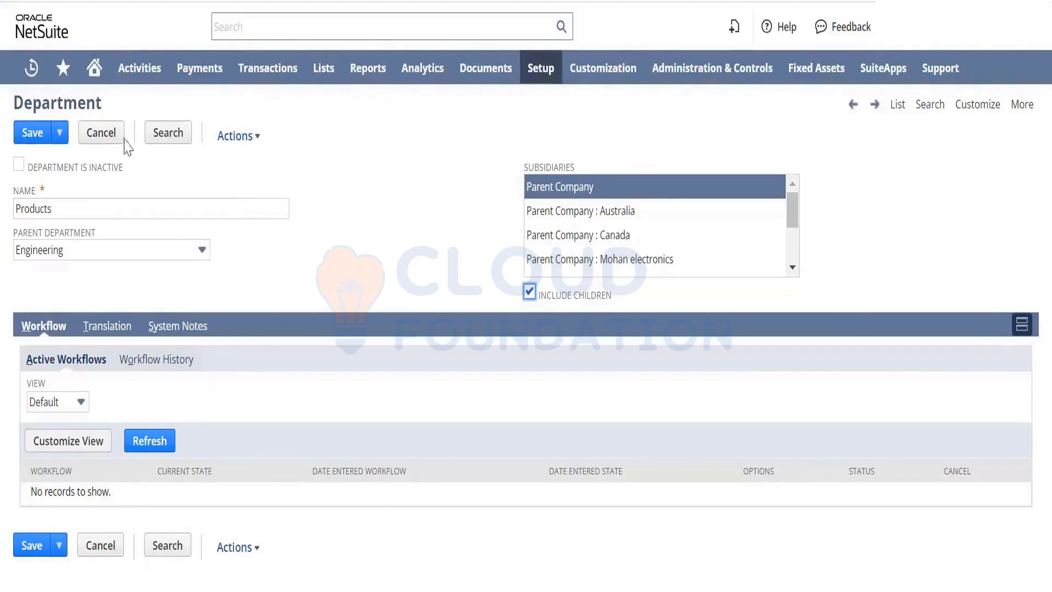
pyautogui.click(38, 140)
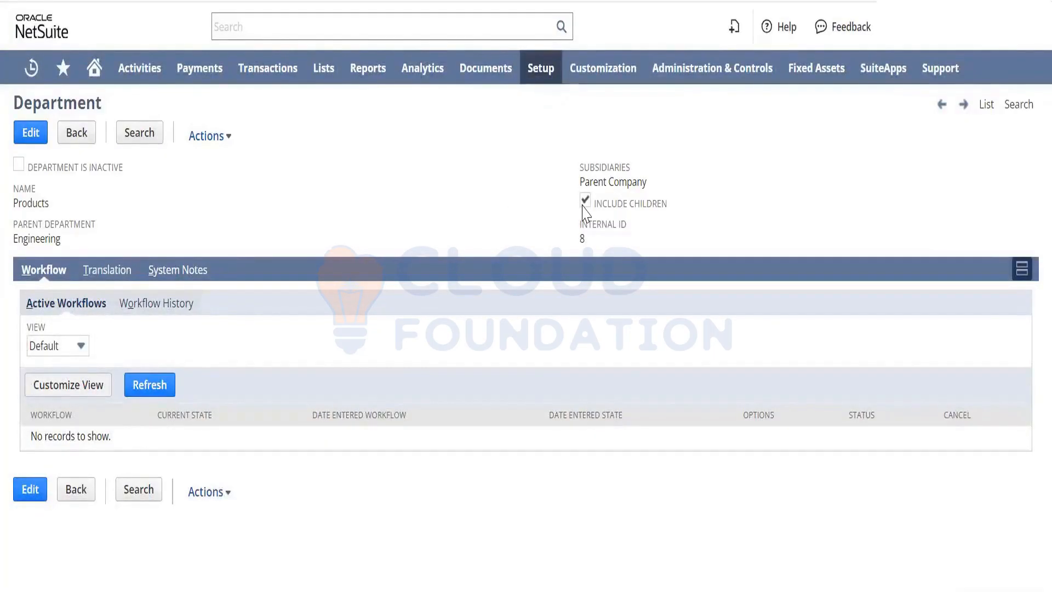
# Try to restrict the Products department to Parent Company : Australia with Include Children disabled.
pyautogui.click(25, 142)
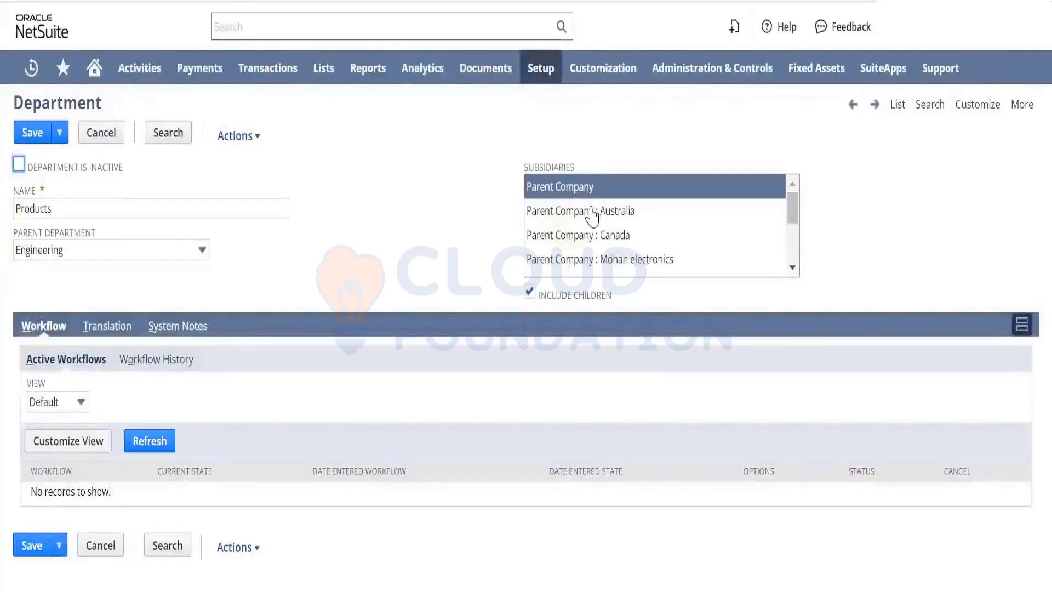
pyautogui.click(592, 214)
pyautogui.click(530, 294)
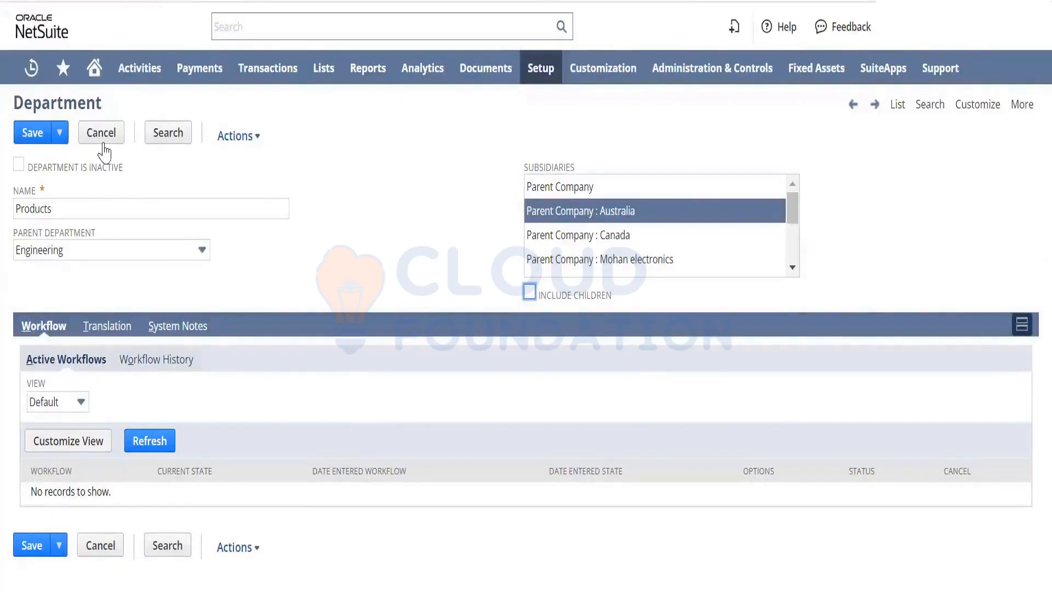
pyautogui.click(31, 135)
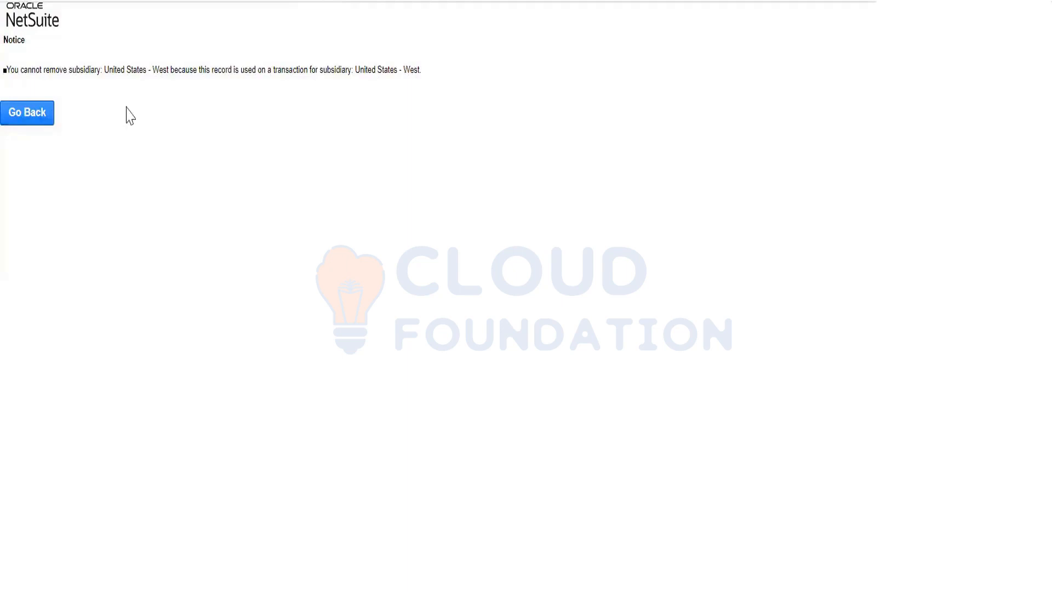
pyautogui.tripleClick(215, 69)
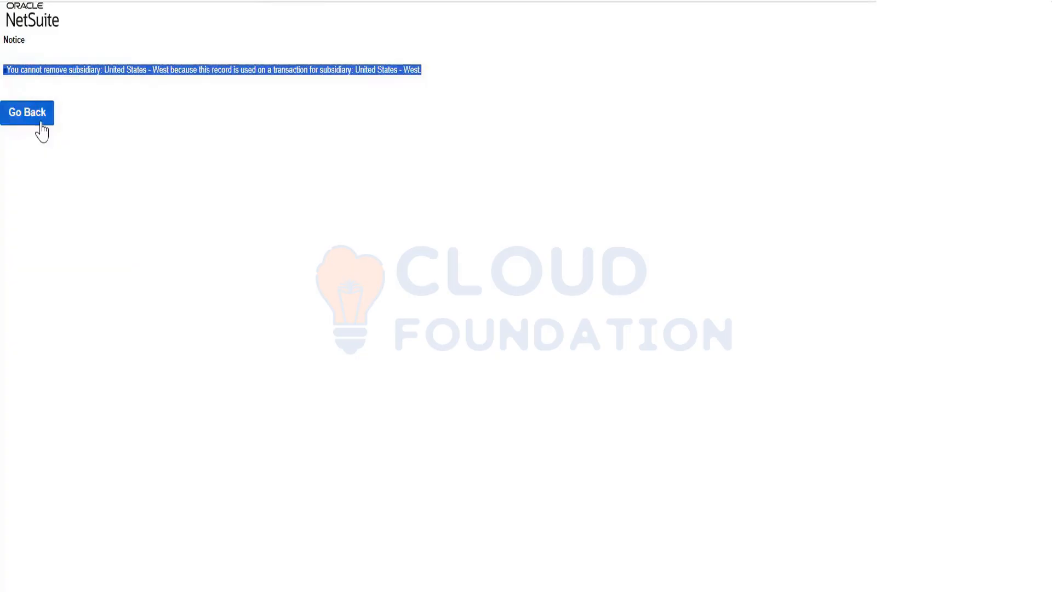
pyautogui.click(42, 132)
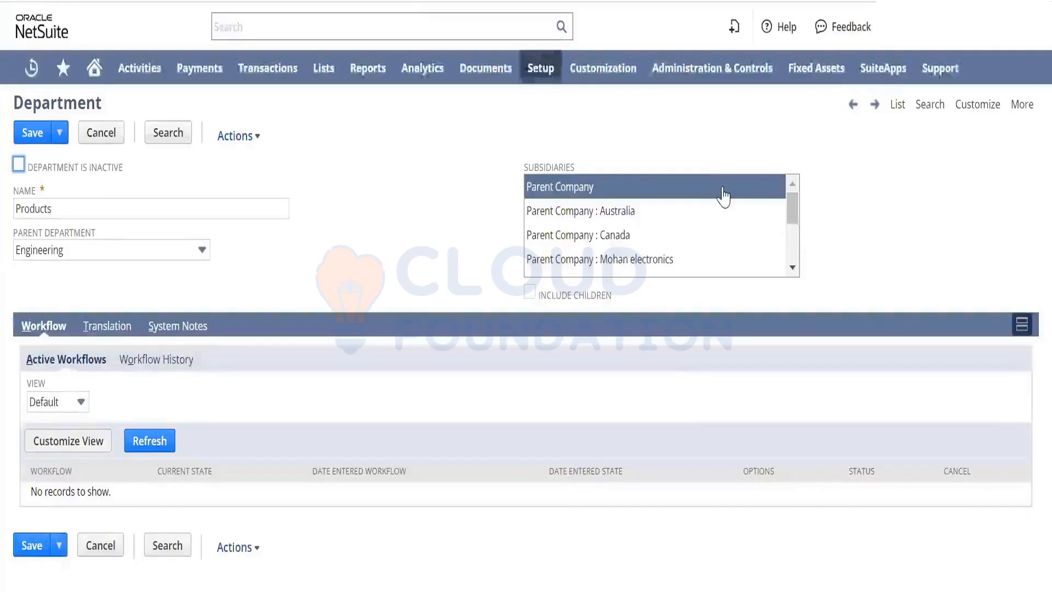
# Assign the Products department to only Parent Company : United States - West and save the record.
pyautogui.click(792, 268)
pyautogui.click(792, 268)
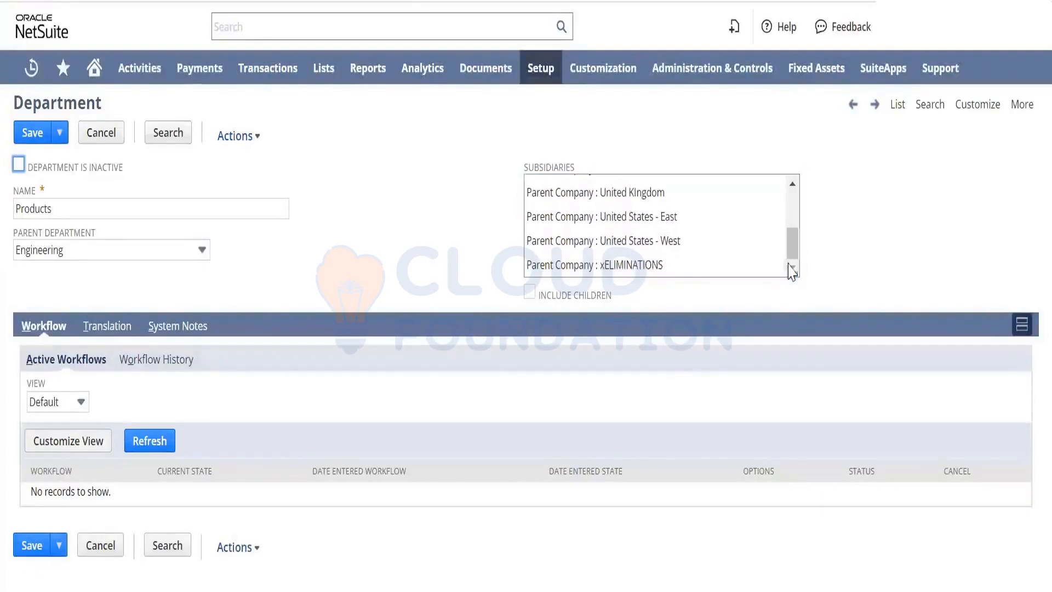
pyautogui.click(709, 244)
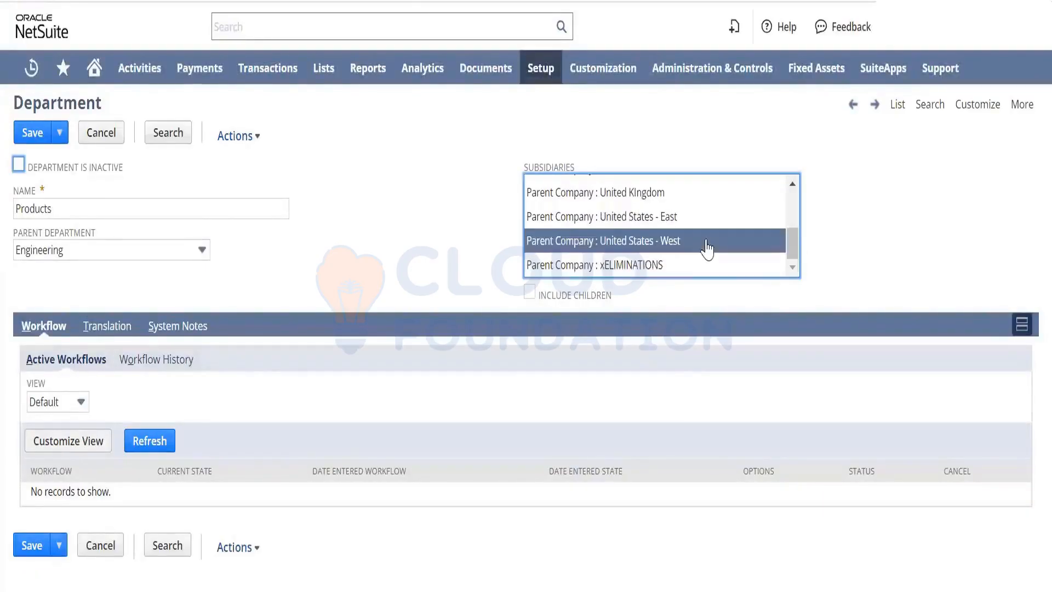
pyautogui.click(43, 135)
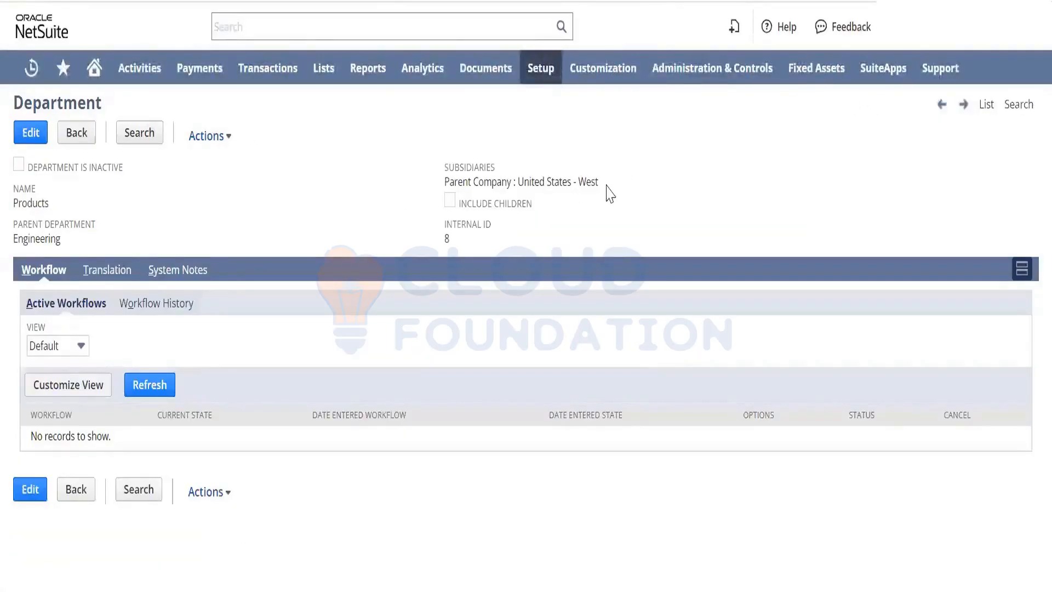
# Check the Products department's subsidiary, reassign it to Parent Company with Include Children enabled, and save.
pyautogui.moveTo(607, 186); pyautogui.dragTo(513, 180)
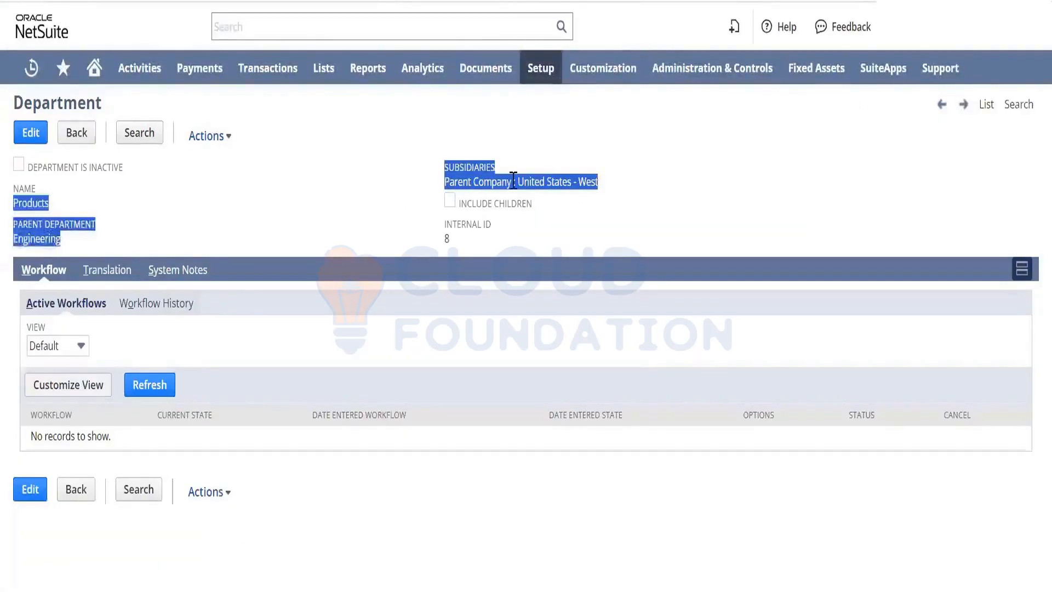
pyautogui.tripleClick(527, 181)
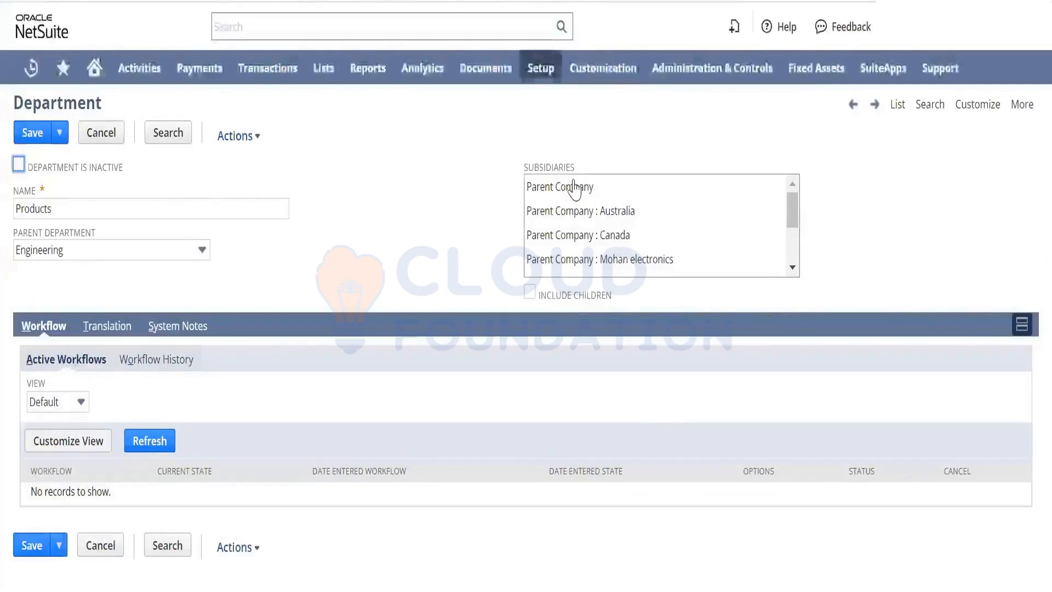
pyautogui.click(573, 187)
pyautogui.click(530, 292)
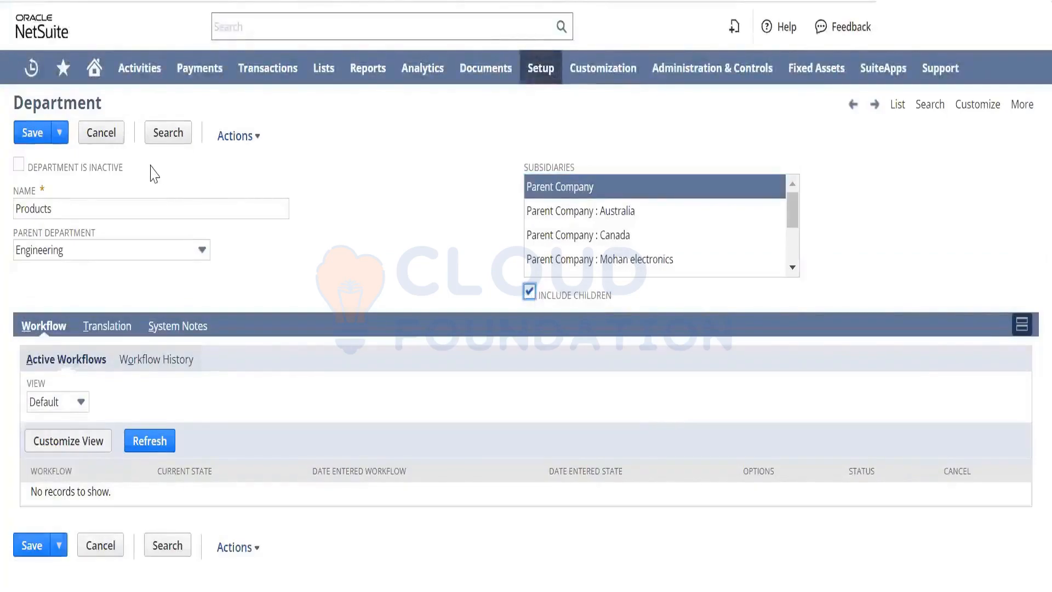
pyautogui.click(32, 134)
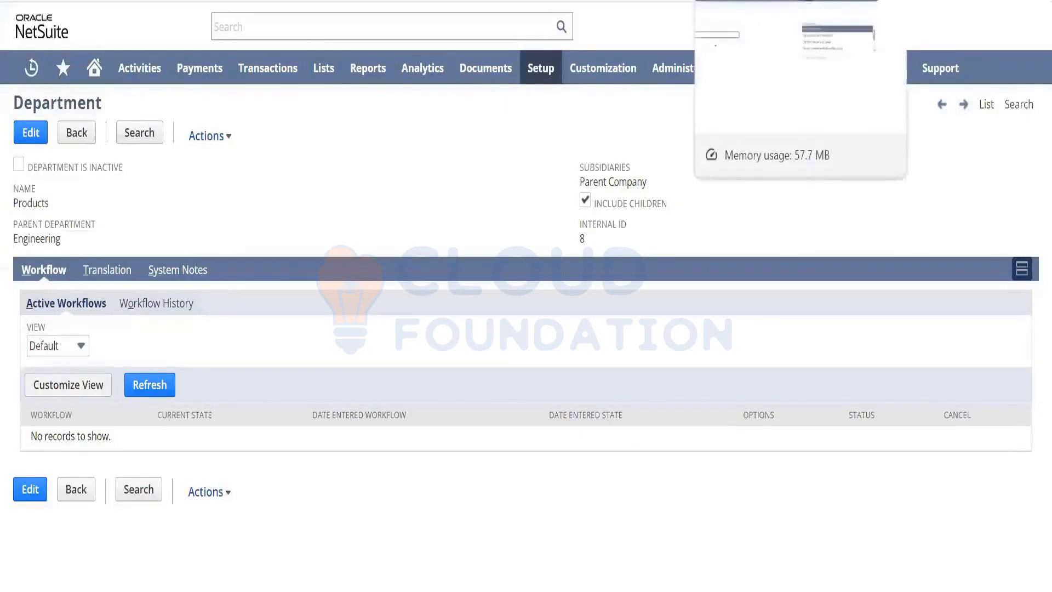
# Create the Training Furniture class under parent Class-A for Parent Company with Include Children enabled, and save it.
pyautogui.click(737, 1)
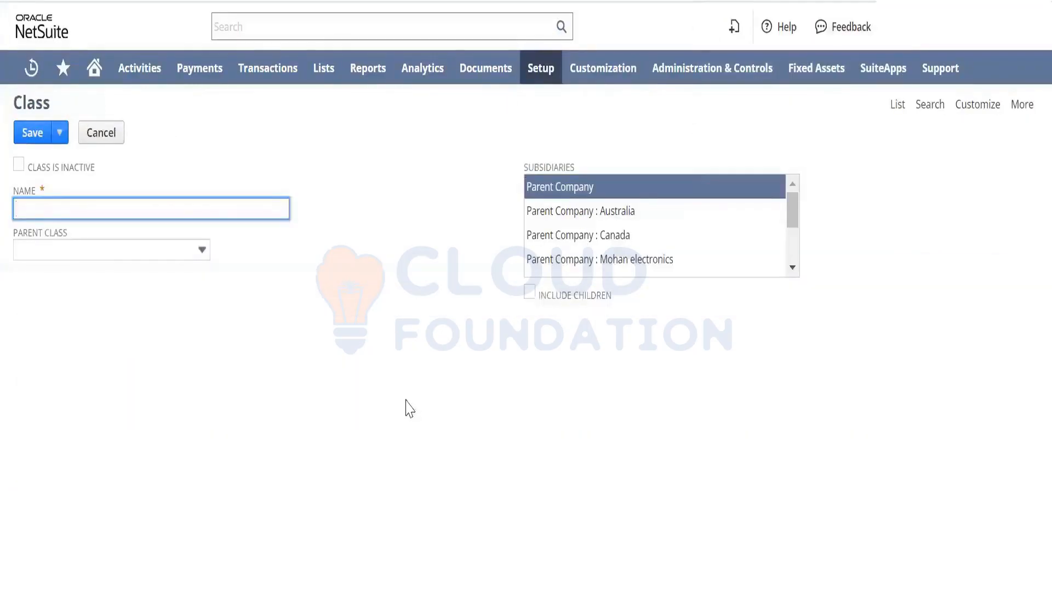
pyautogui.write('Training Furniture')
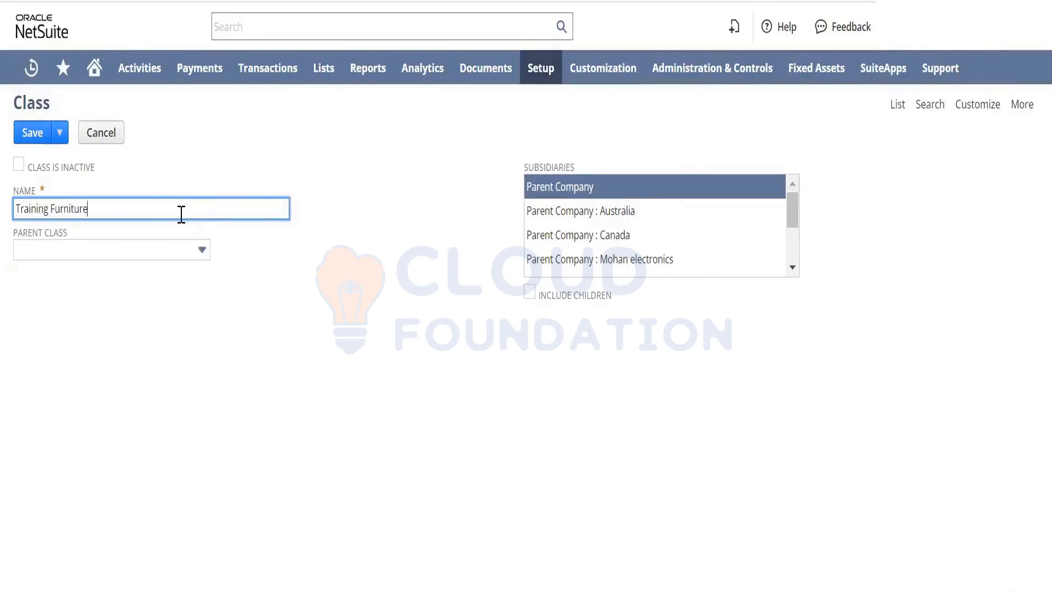
pyautogui.press('Tab')
pyautogui.click(176, 251)
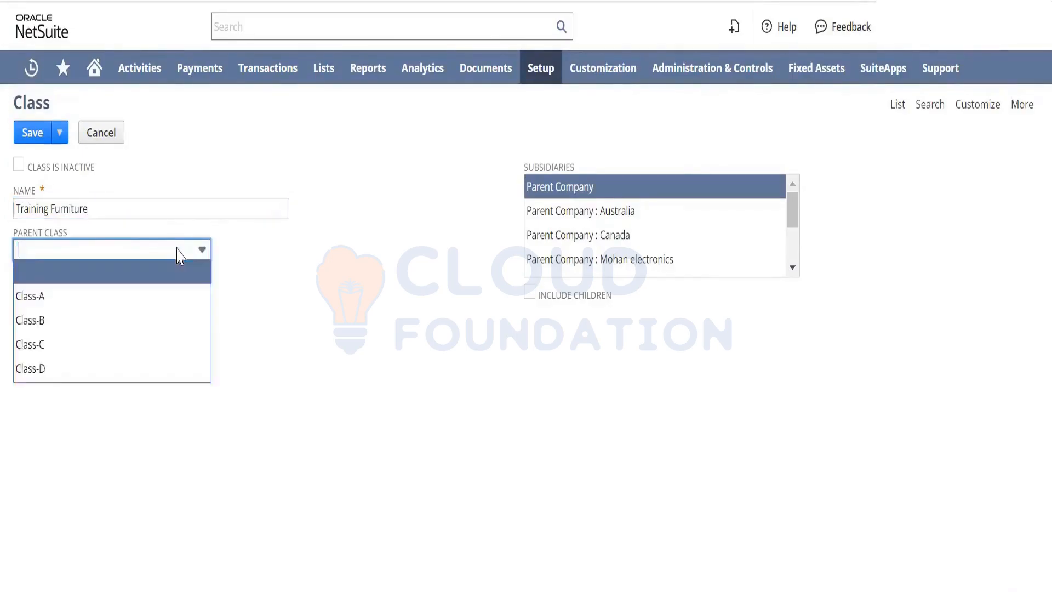
pyautogui.click(139, 299)
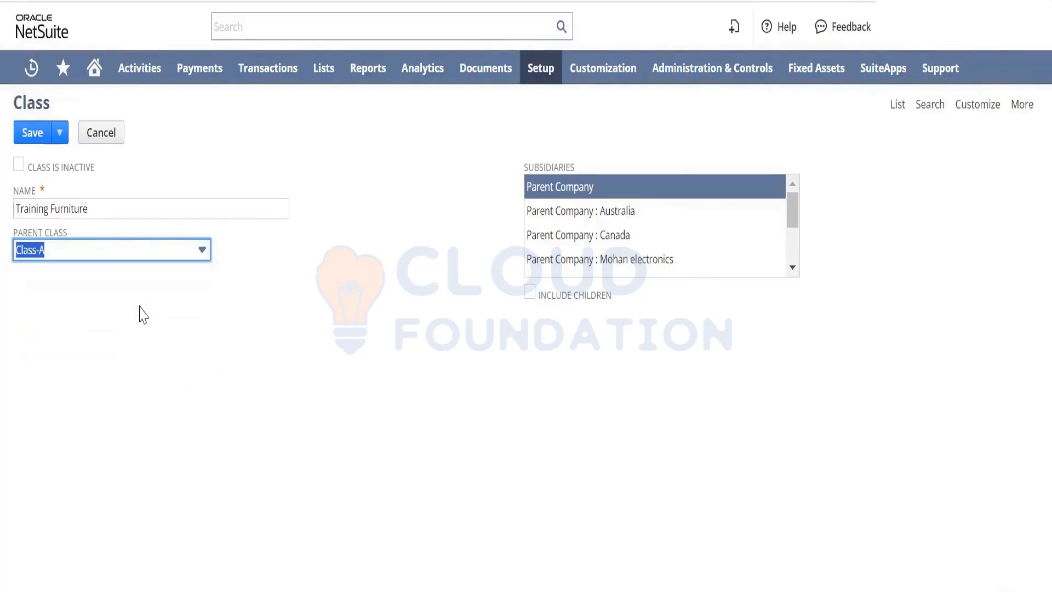
pyautogui.click(529, 292)
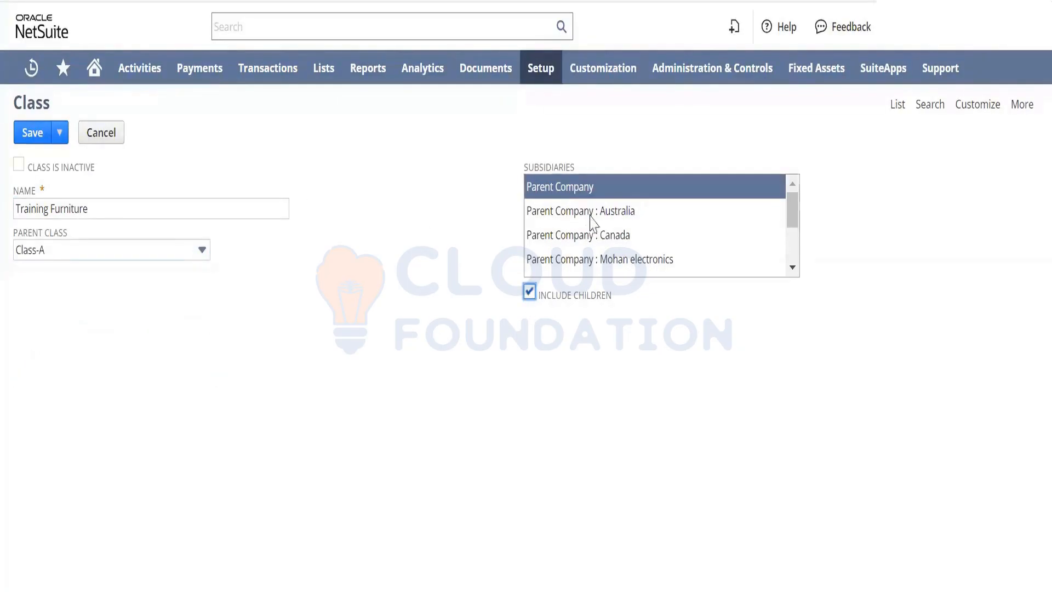
pyautogui.click(25, 136)
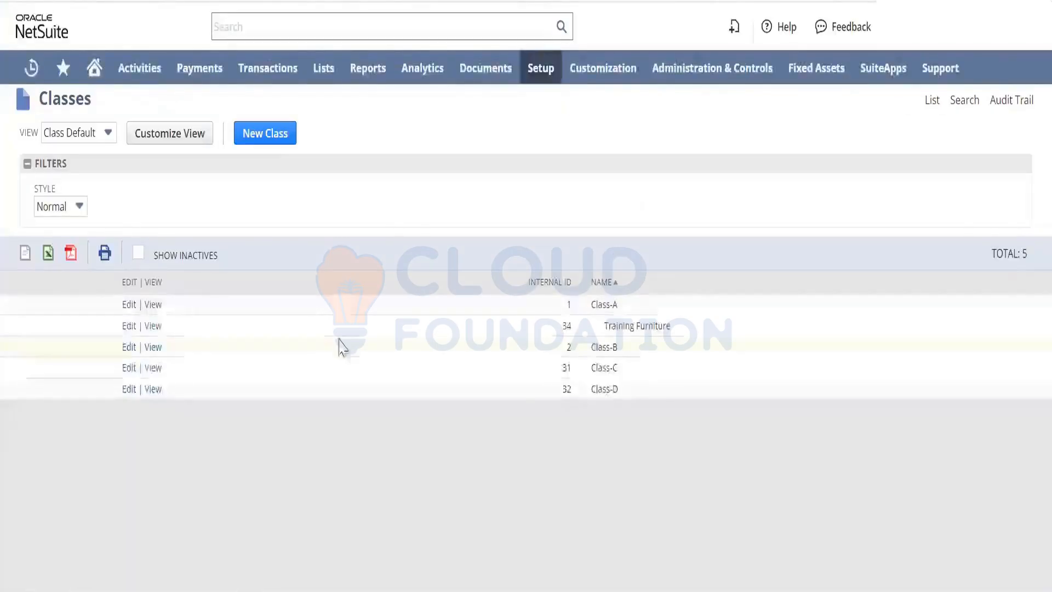
# Examine the Training Furniture class in the class list and compare its internal ID with that of Class-D.
pyautogui.moveTo(681, 333); pyautogui.dragTo(599, 340)
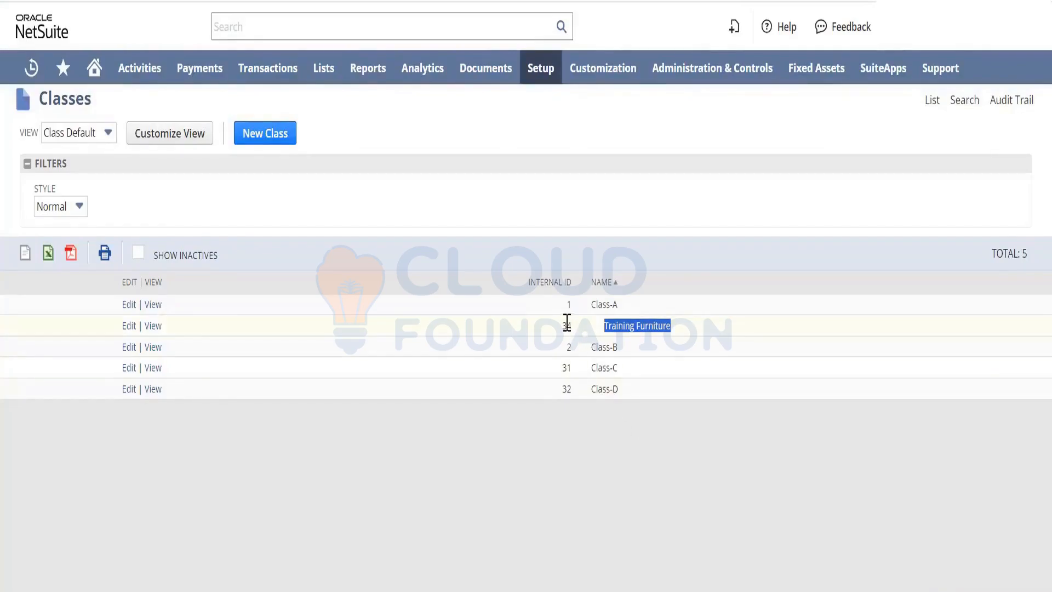
pyautogui.moveTo(574, 324); pyautogui.dragTo(567, 324)
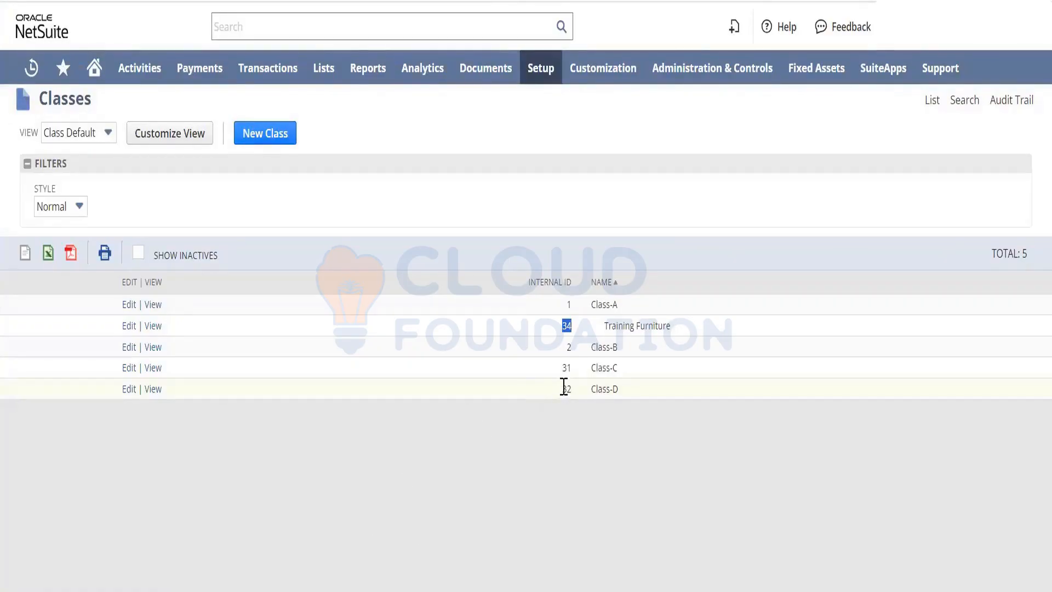
pyautogui.doubleClick(565, 389)
# Mark the Training Furniture class as inactive from the class list, submit the change, and hide inactive classes again.
pyautogui.click(144, 266)
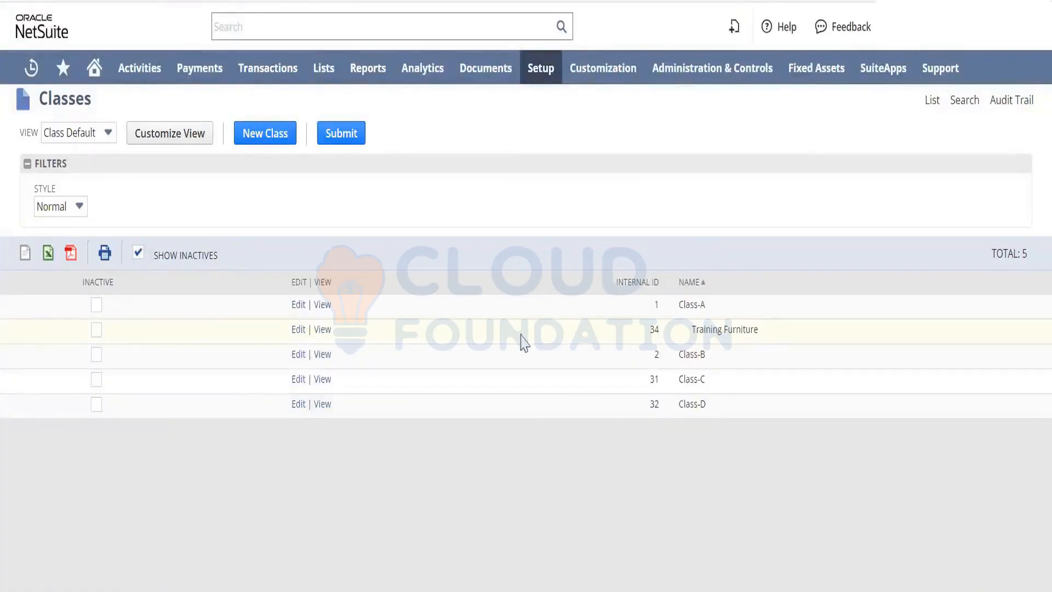
pyautogui.click(97, 330)
pyautogui.click(341, 137)
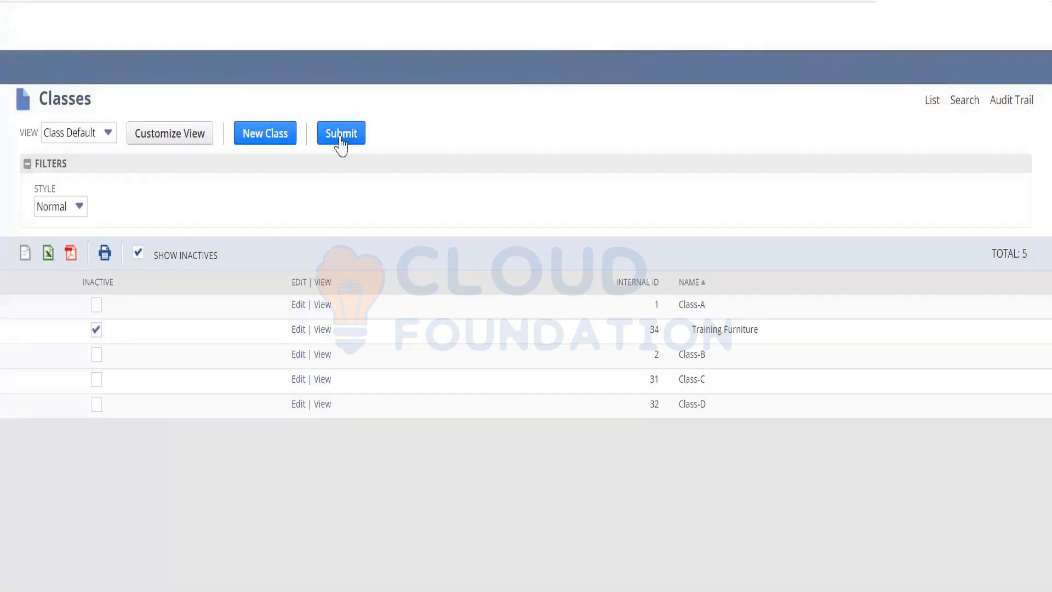
pyautogui.click(138, 253)
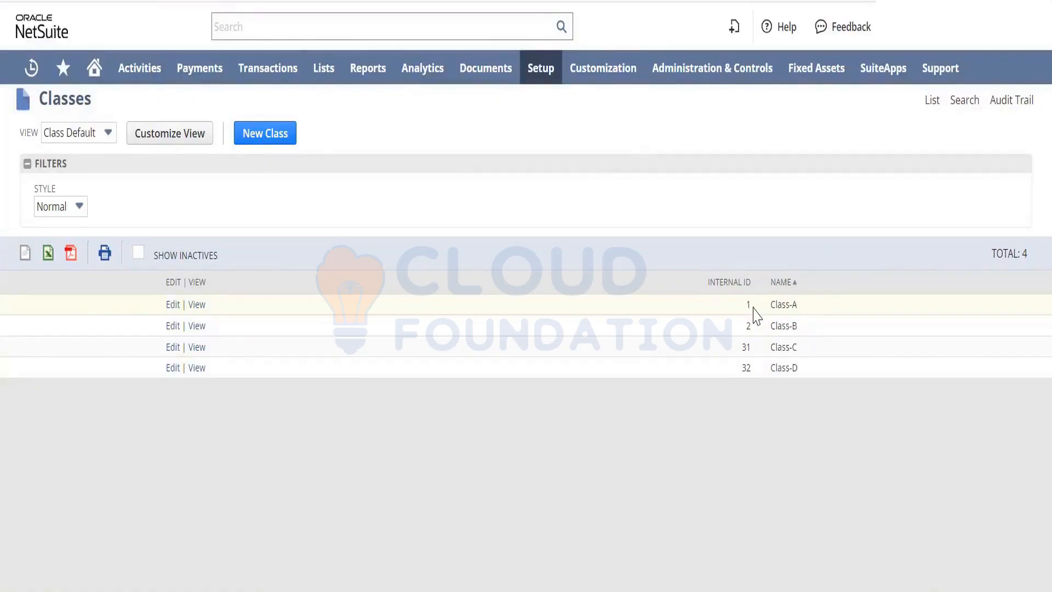
# Look up the CSV import tasks in the setup options for importing class records.
pyautogui.moveTo(547, 78)
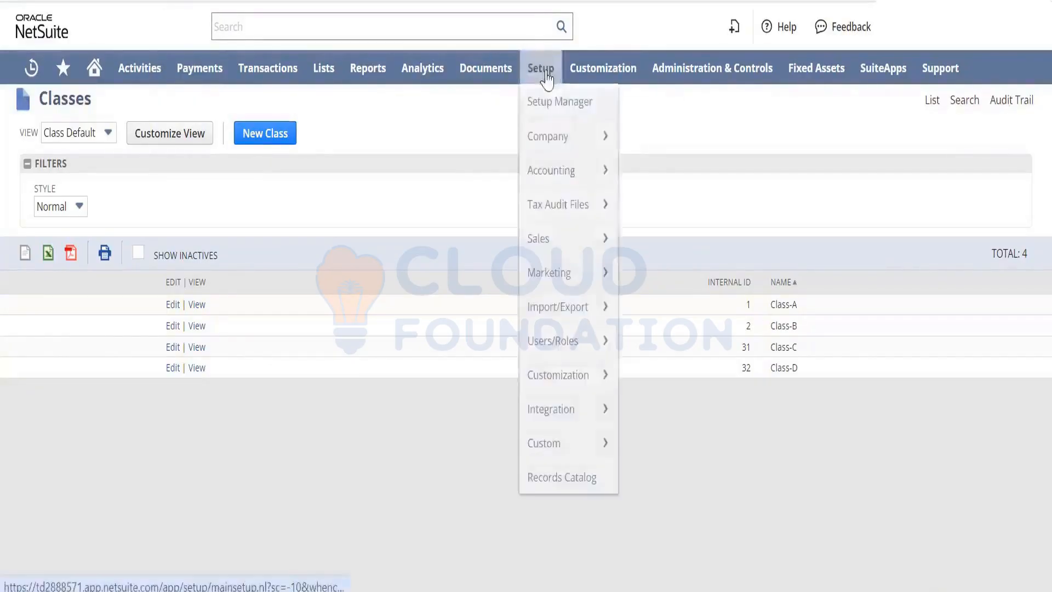
pyautogui.moveTo(596, 305)
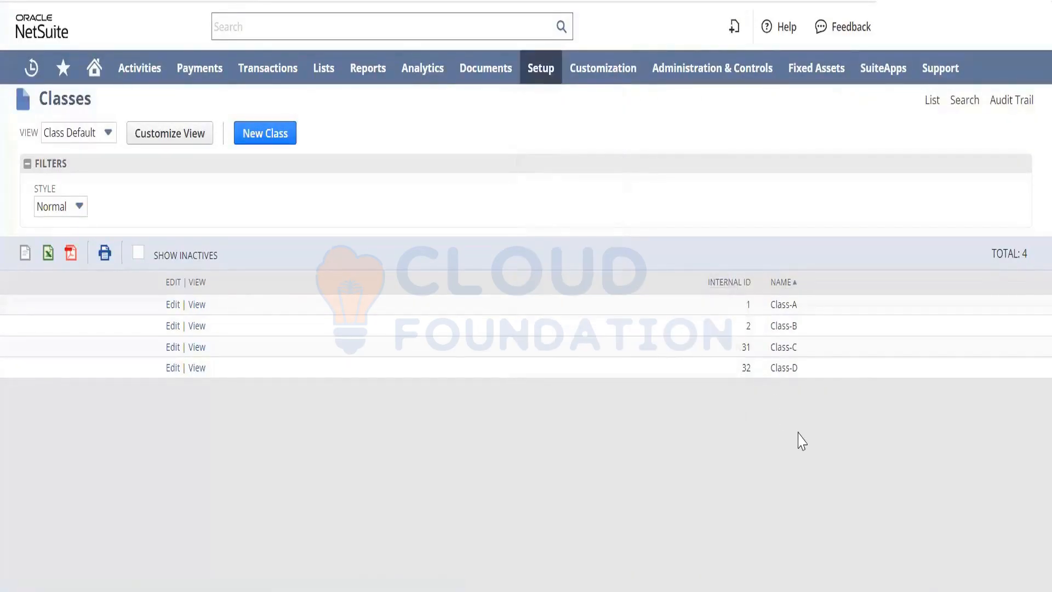
pyautogui.doubleClick(787, 305)
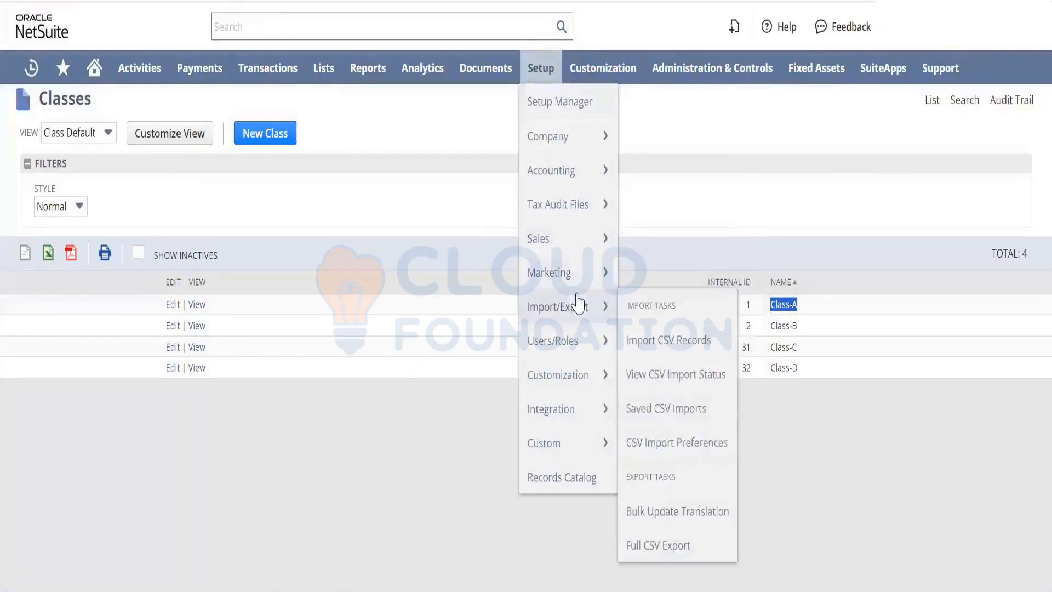
pyautogui.click(687, 354)
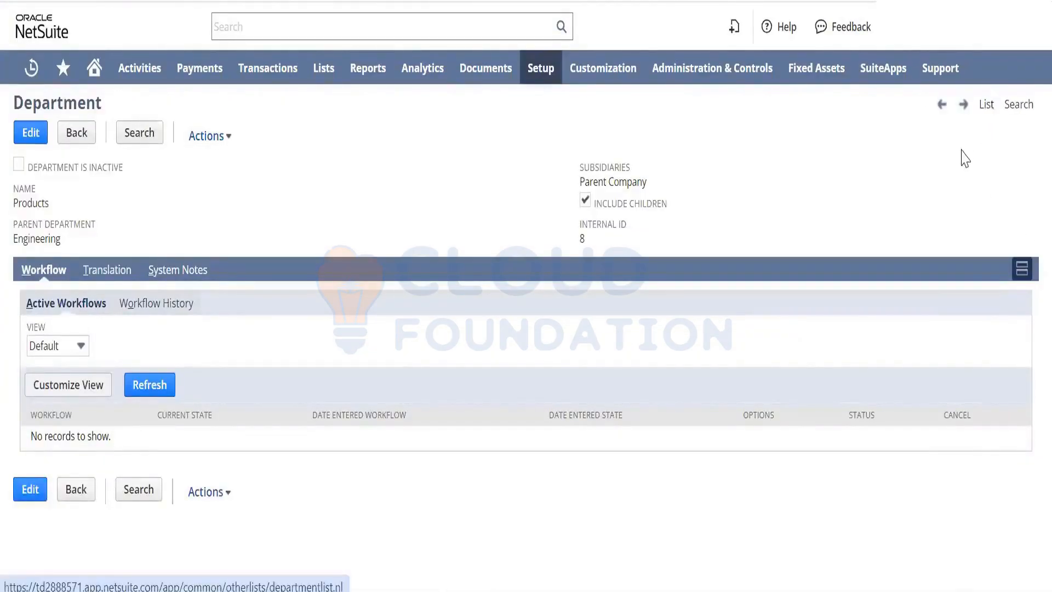
# Show the departments list, and leave the CA-1 warehouse record without saving to show the warehouses list.
pyautogui.click(986, 108)
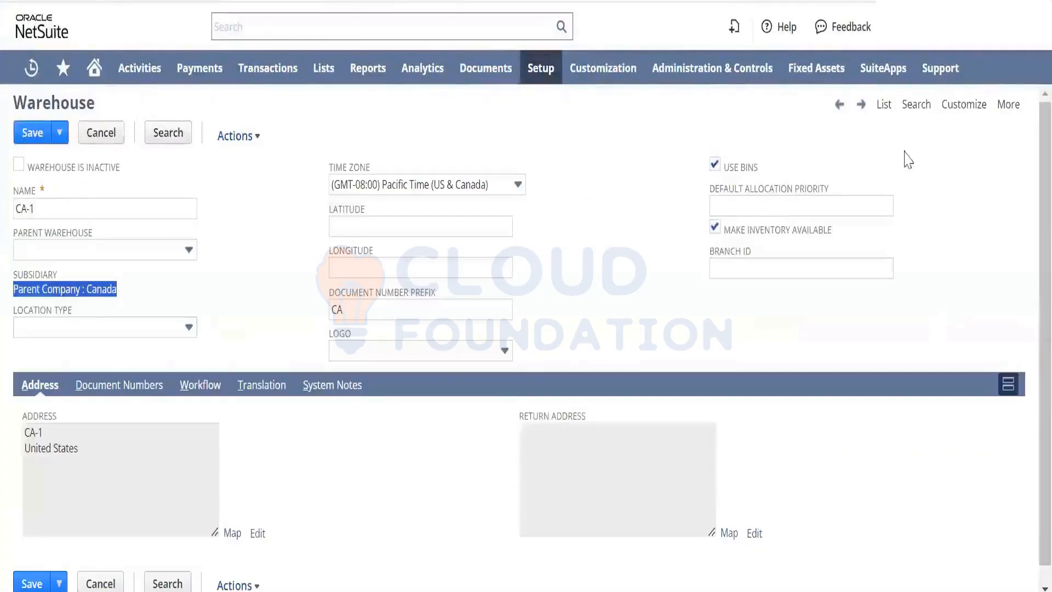
pyautogui.click(883, 112)
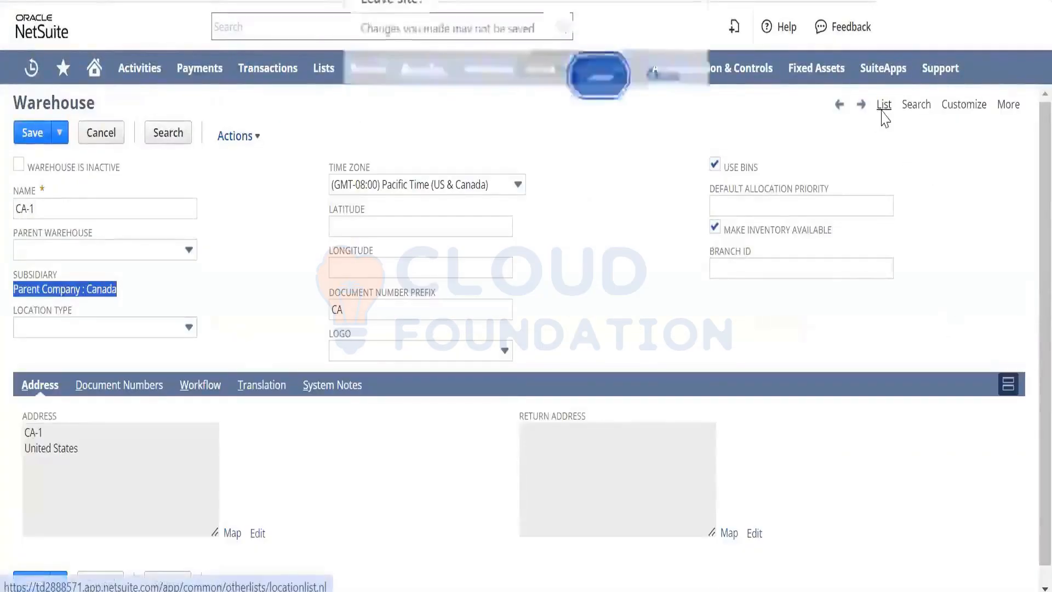
pyautogui.click(596, 78)
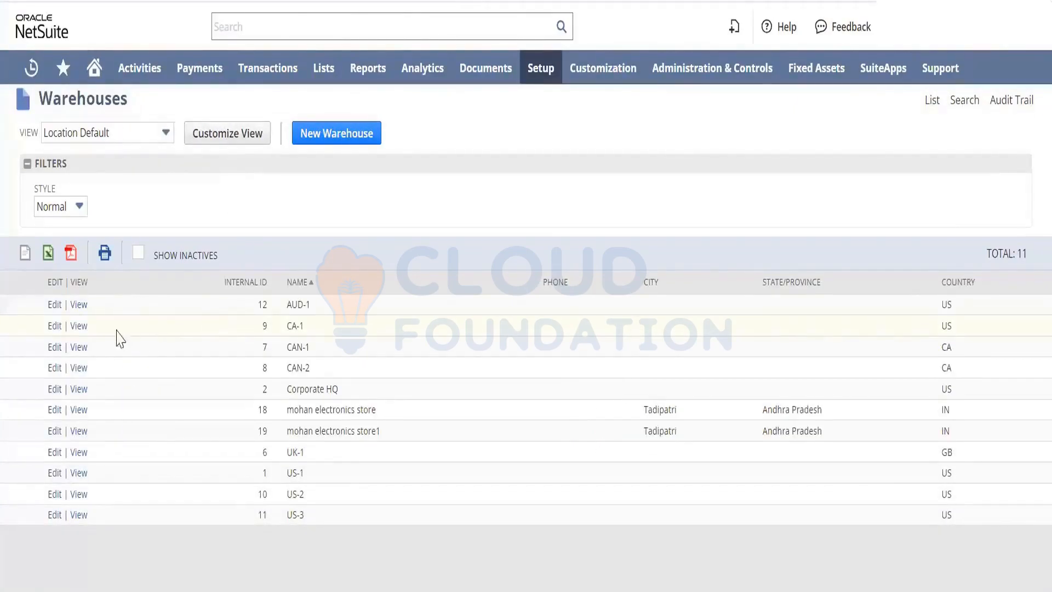
# View the CA-1 warehouse record in a separate browser tab.
pyautogui.rightClick(82, 330)
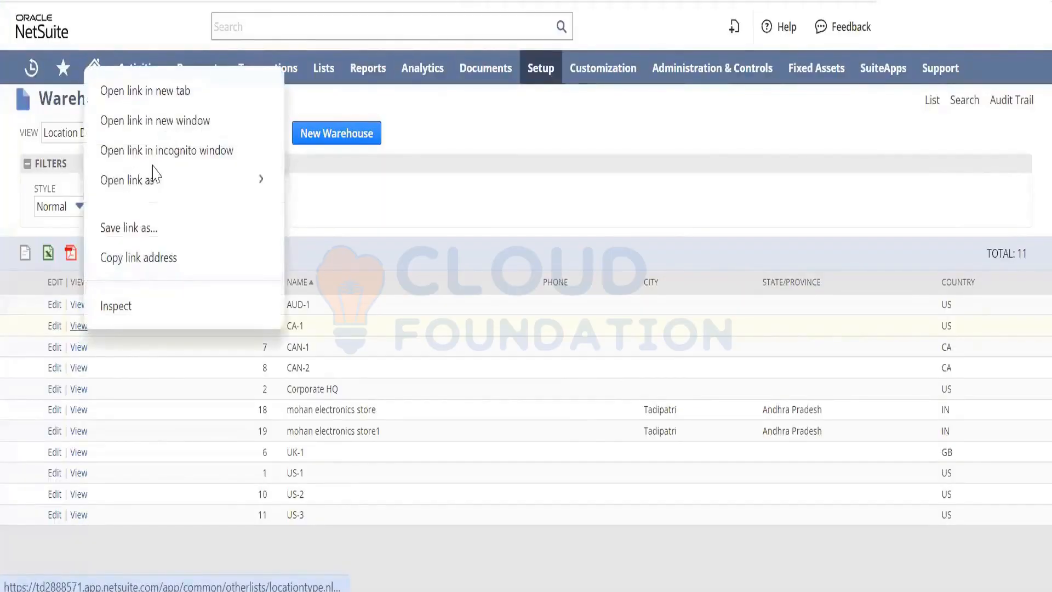
pyautogui.click(177, 91)
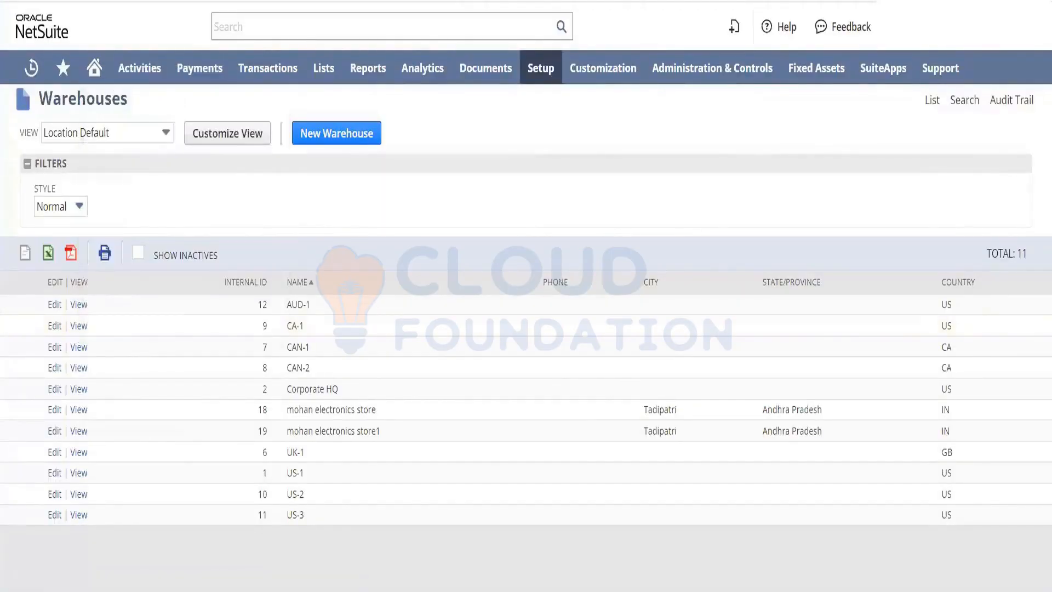
pyautogui.click(425, 1)
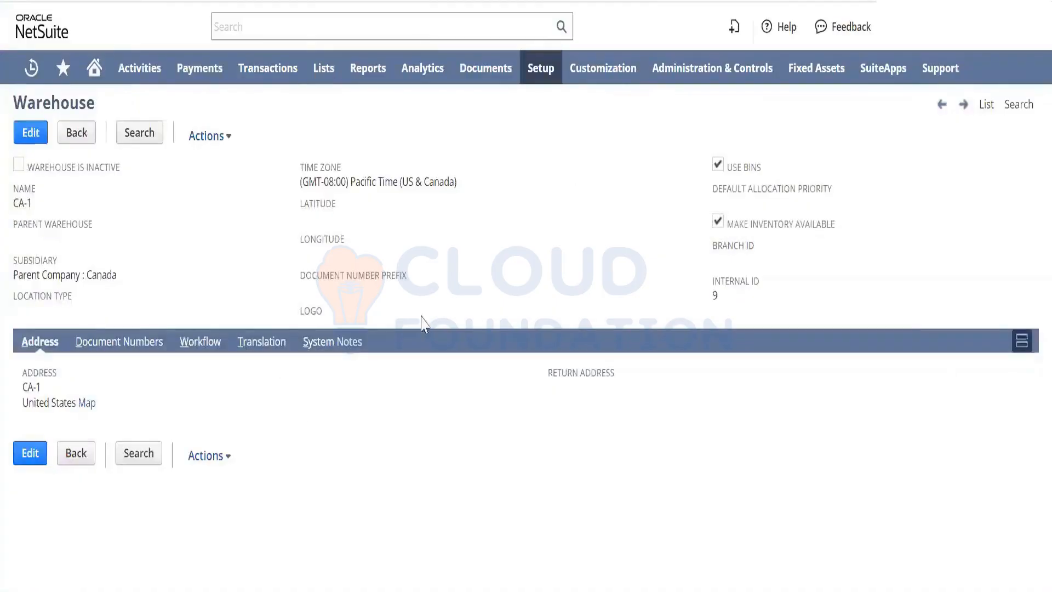
# Customize the warehouses list view and remove the Phone field from its result columns.
pyautogui.click(307, 1)
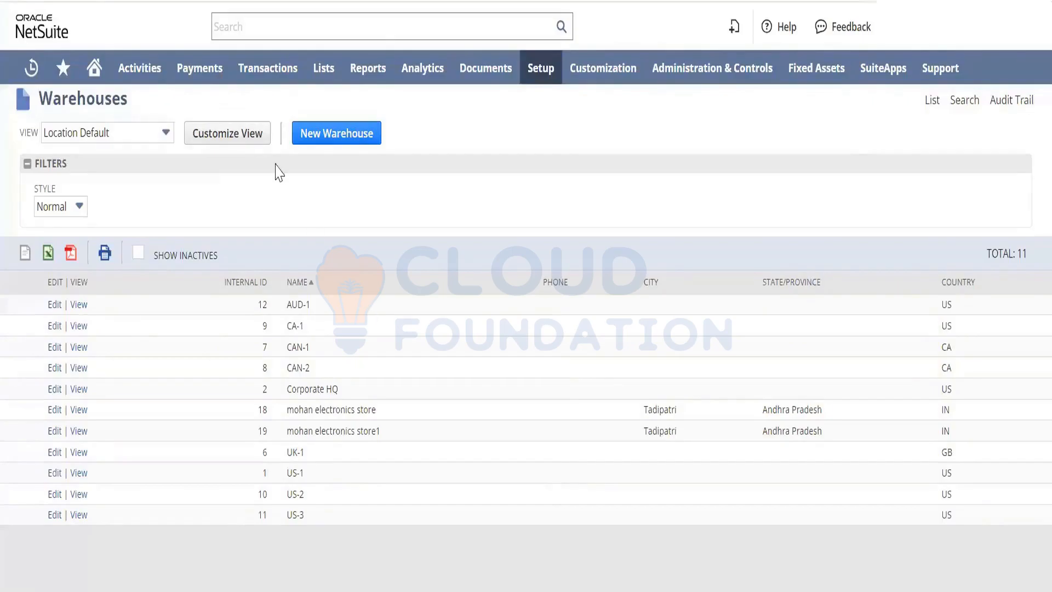
pyautogui.click(235, 151)
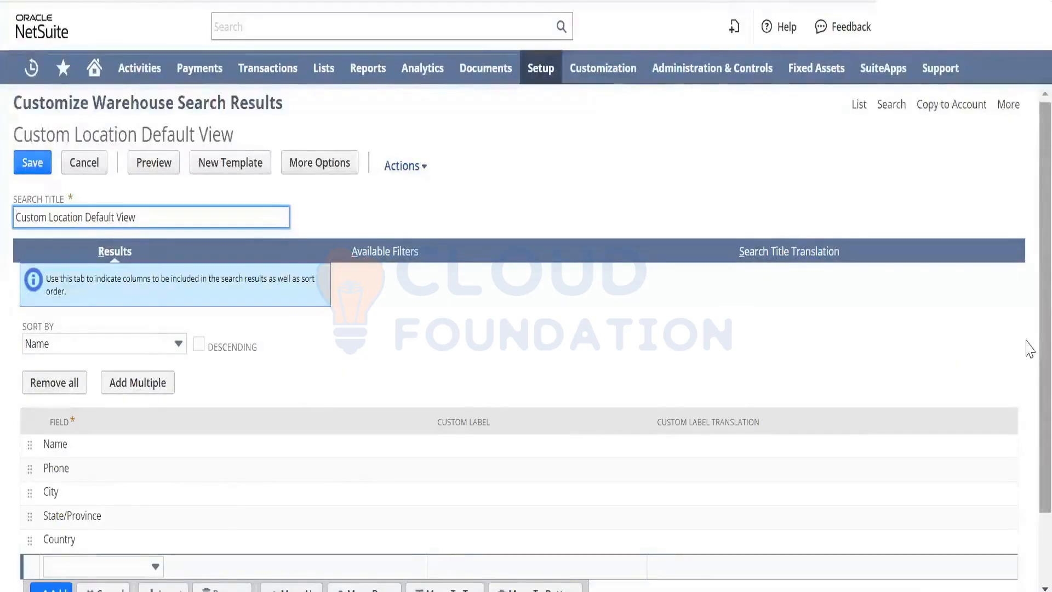
pyautogui.scroll(-2, 1029, 349)
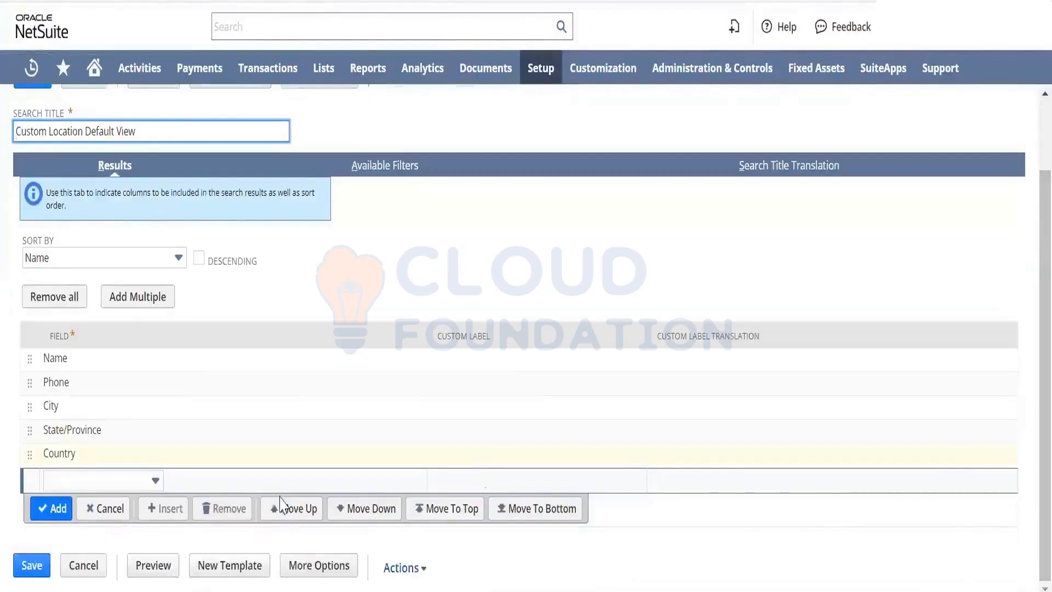
pyautogui.click(61, 379)
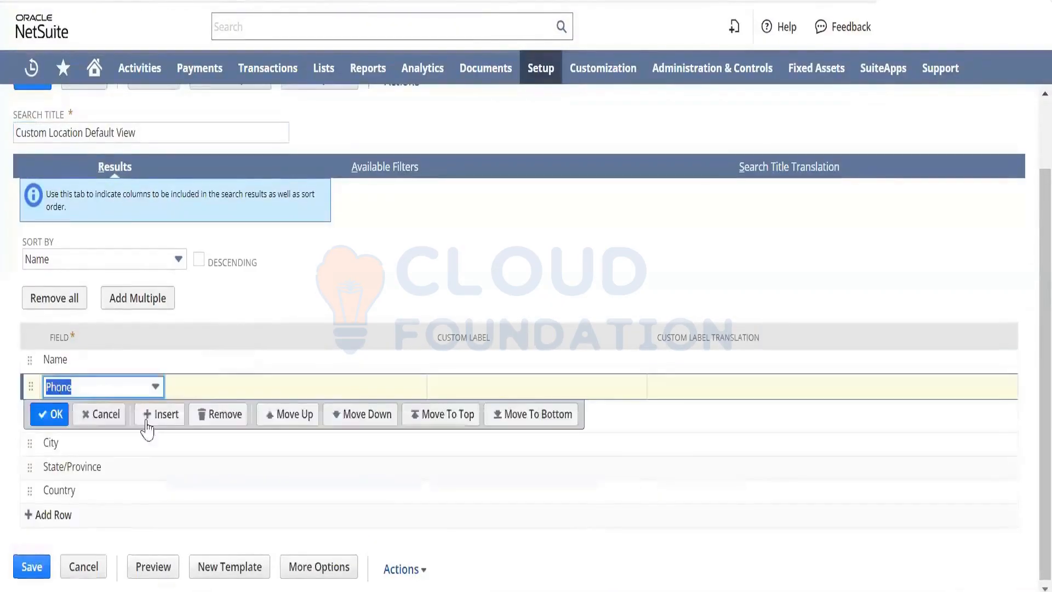
pyautogui.click(222, 414)
# Add External ID as a result column in the custom warehouse view.
pyautogui.click(62, 518)
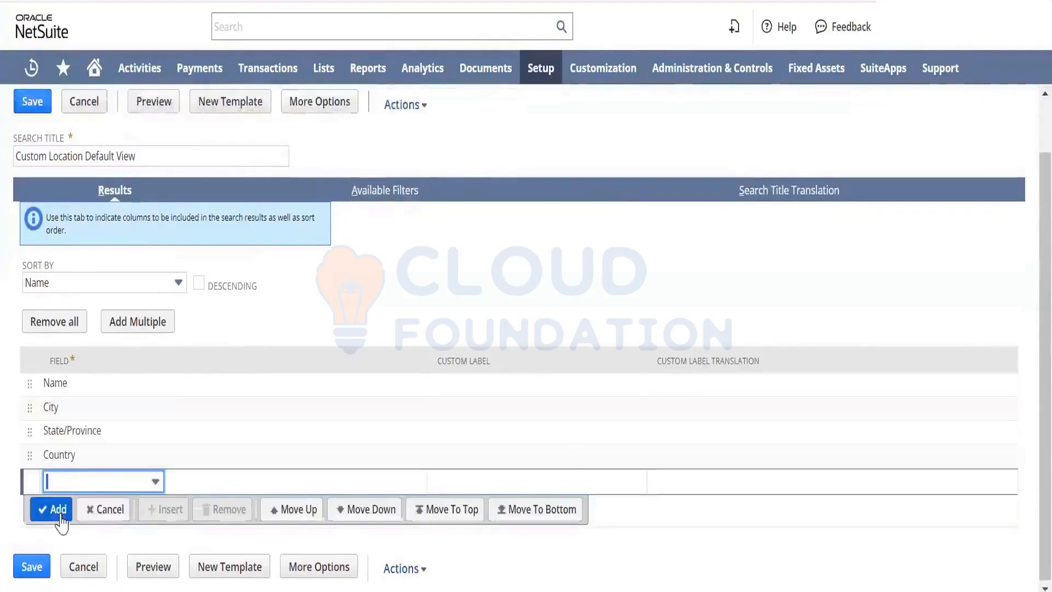
pyautogui.click(146, 488)
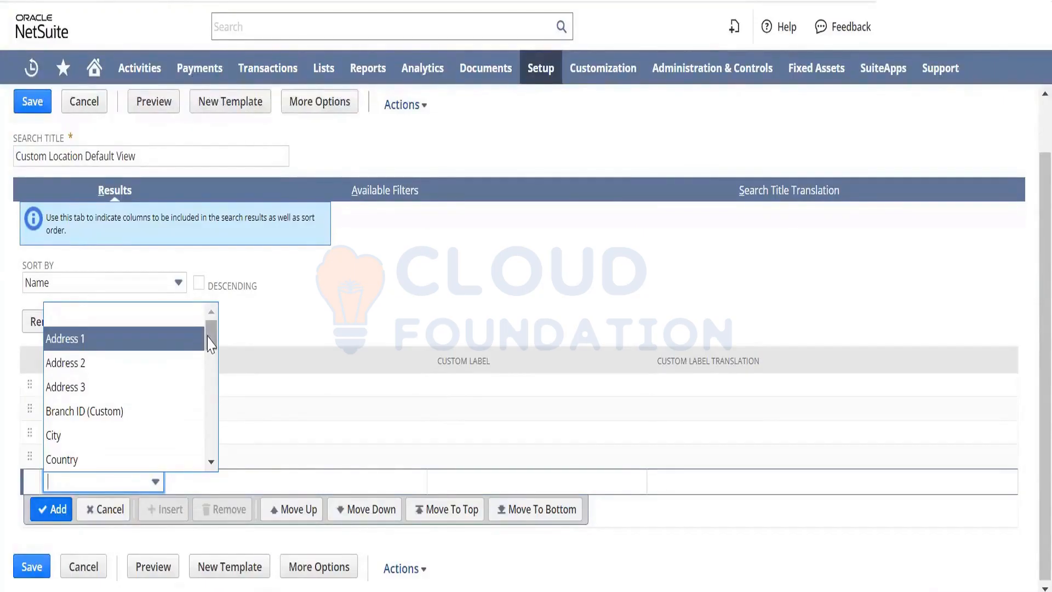
pyautogui.moveTo(211, 343); pyautogui.dragTo(211, 363)
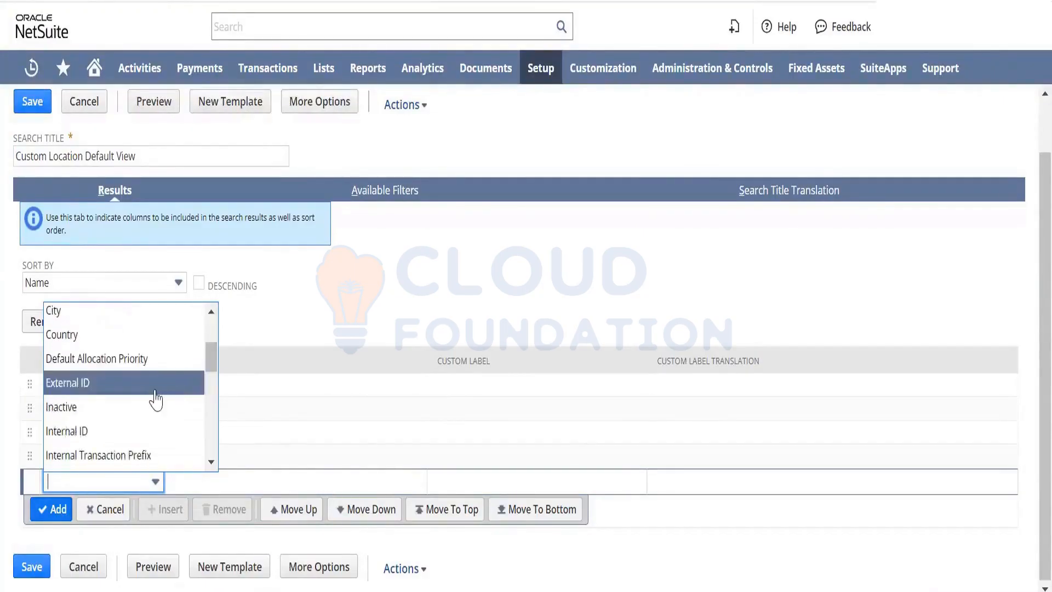
pyautogui.click(155, 390)
pyautogui.click(59, 509)
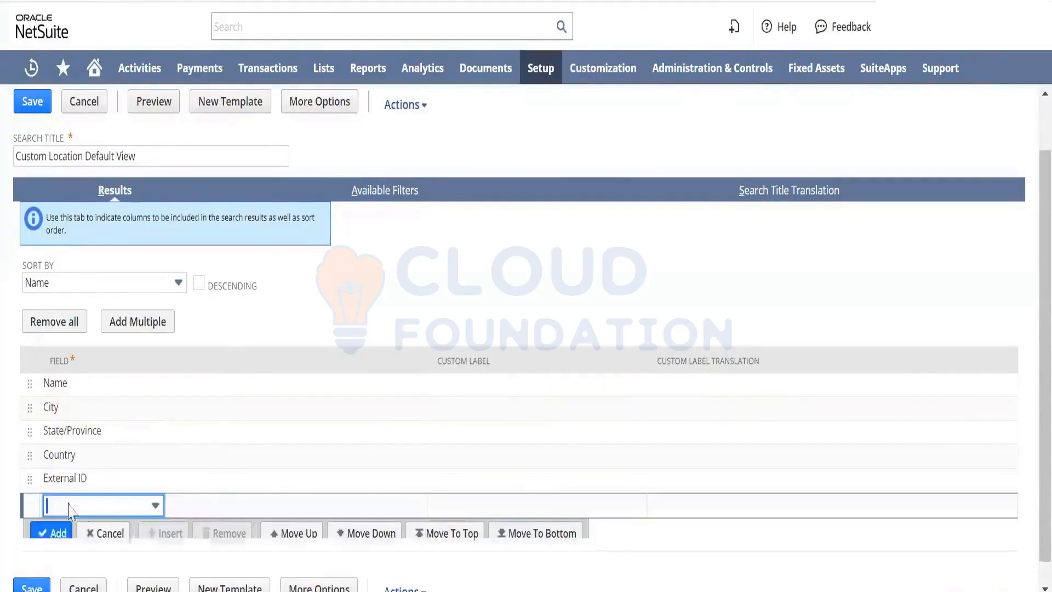
# Add Subsidiary as a result column in the custom warehouse view.
pyautogui.click(94, 512)
pyautogui.write('Subsidiary')
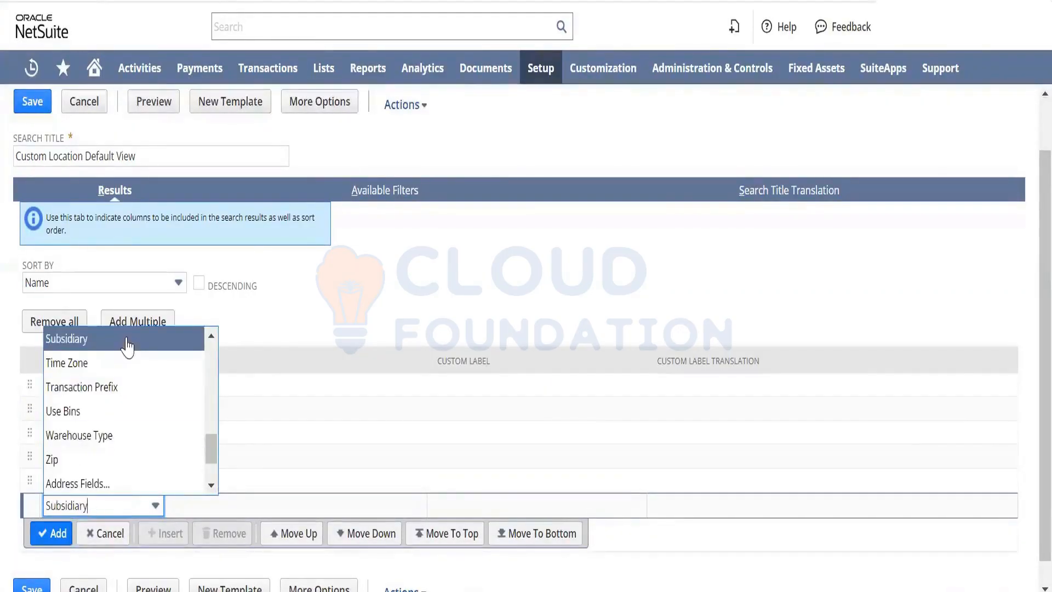
pyautogui.click(128, 342)
pyautogui.click(58, 531)
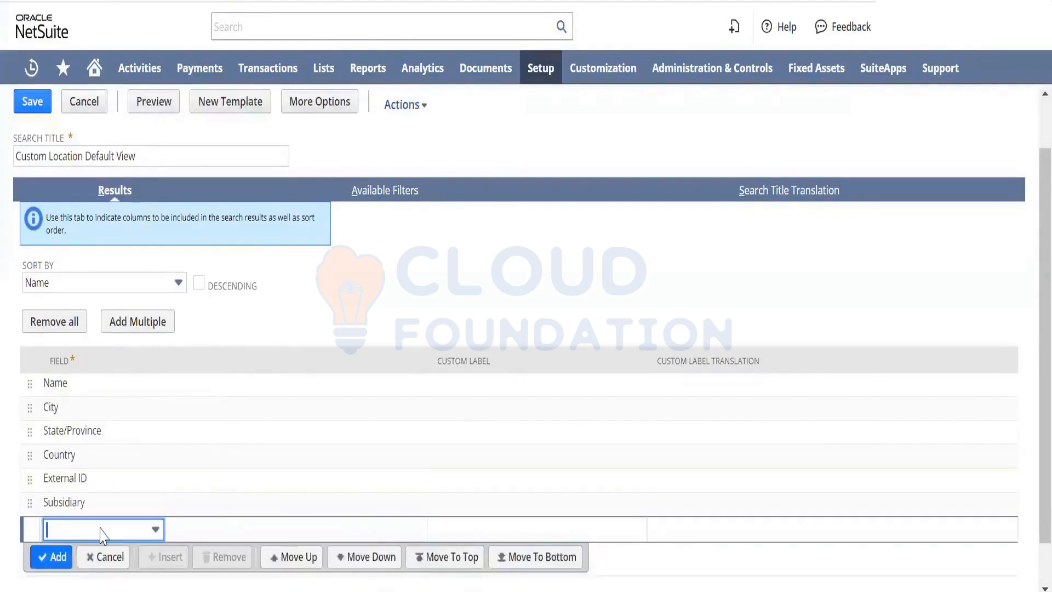
# Add Make Inventory Available as a result column in the custom warehouse view.
pyautogui.click(100, 531)
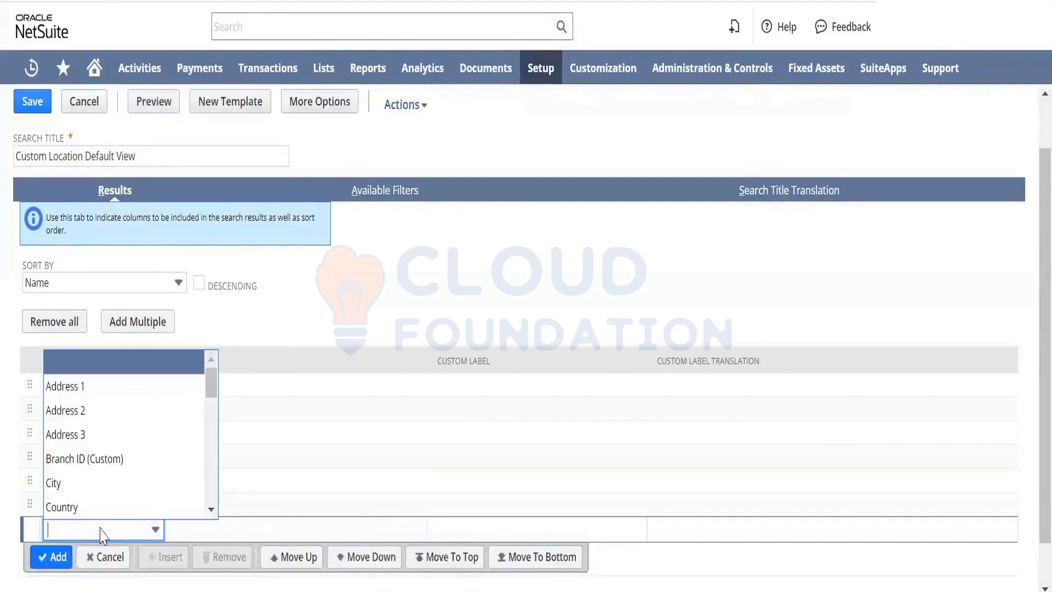
pyautogui.press('Down')
pyautogui.press('Down')
pyautogui.press('Down')
pyautogui.press('Down')
pyautogui.press('Down')
pyautogui.press('Down')
pyautogui.press('Down')
pyautogui.press('Down')
pyautogui.press('Down')
pyautogui.press('Down')
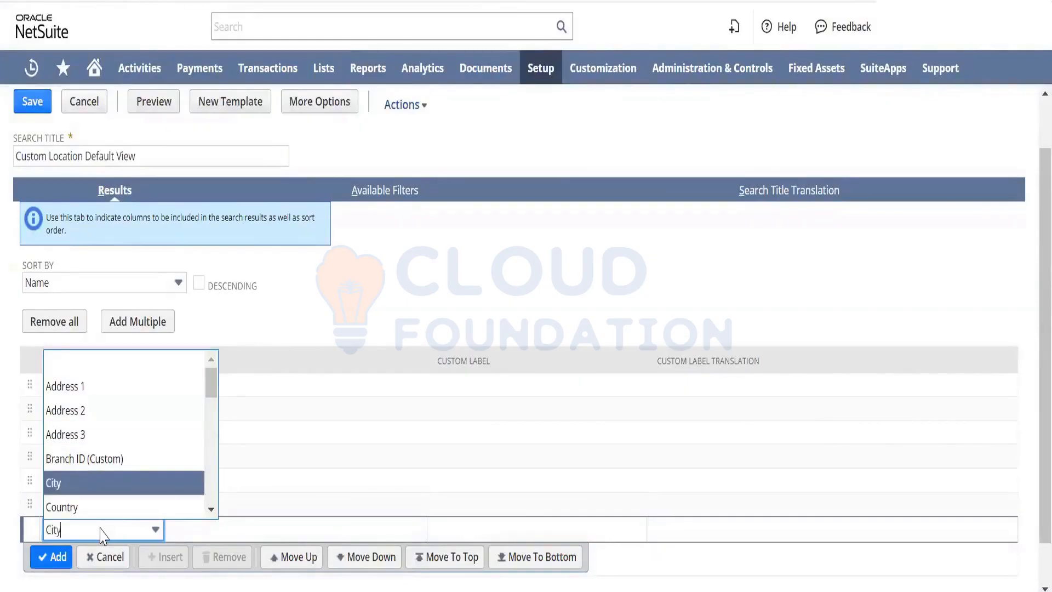
pyautogui.press('Down')
pyautogui.press('Down')
pyautogui.press('Down')
pyautogui.press('Down')
pyautogui.press('Down')
pyautogui.press('Down')
pyautogui.press('Down')
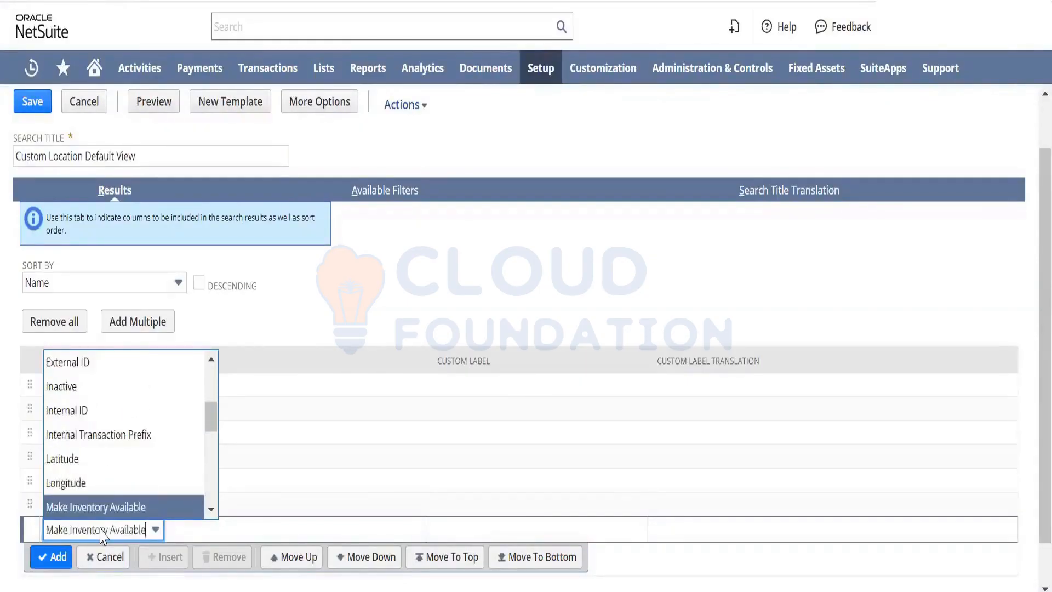
pyautogui.press('Up')
pyautogui.press('Up')
pyautogui.press('Up')
pyautogui.press('Return')
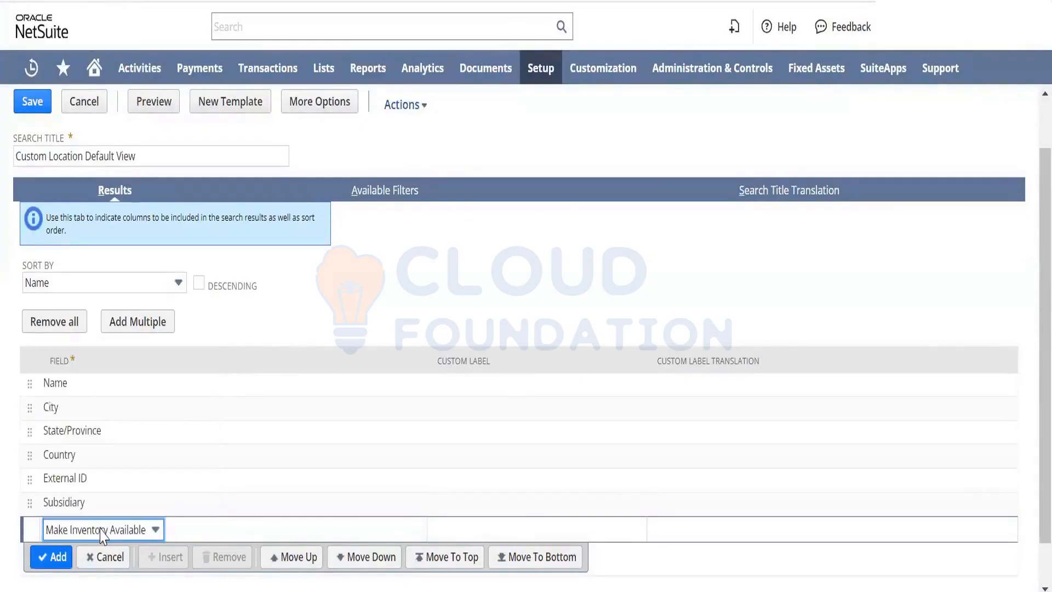
pyautogui.click(57, 558)
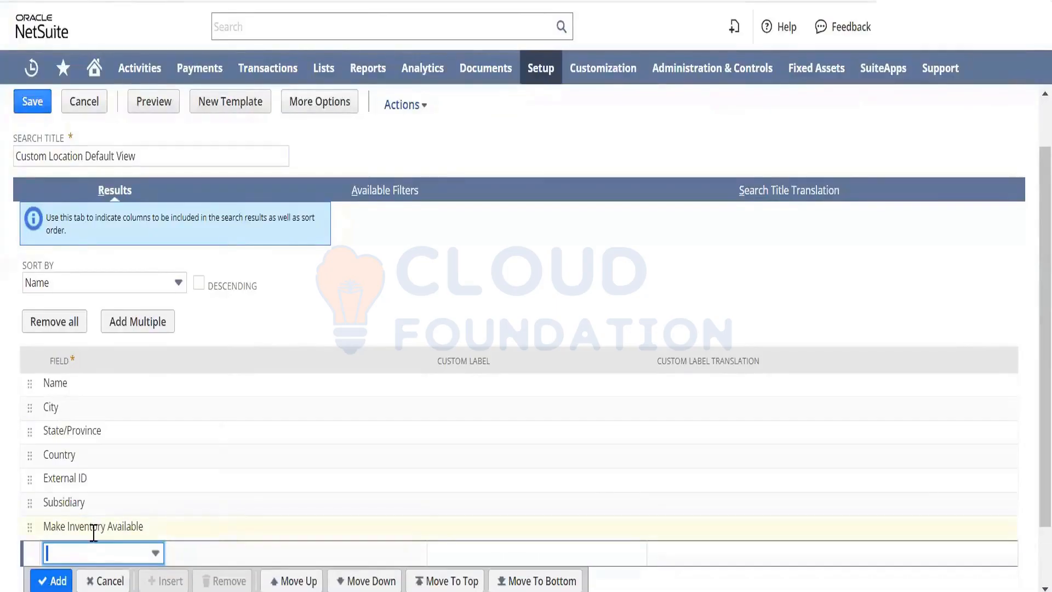
# Add the Date Created field from the related User Fields as a result column in the custom warehouse view.
pyautogui.click(98, 555)
pyautogui.press('Down')
pyautogui.press('Down')
pyautogui.press('Down')
pyautogui.press('Down')
pyautogui.press('Down')
pyautogui.press('Down')
pyautogui.press('Down')
pyautogui.press('Down')
pyautogui.press('Down')
pyautogui.press('Down')
pyautogui.press('Down')
pyautogui.press('Down')
pyautogui.press('Down')
pyautogui.press('Down')
pyautogui.press('Down')
pyautogui.press('Down')
pyautogui.press('Down')
pyautogui.press('Down')
pyautogui.press('Down')
pyautogui.press('Down')
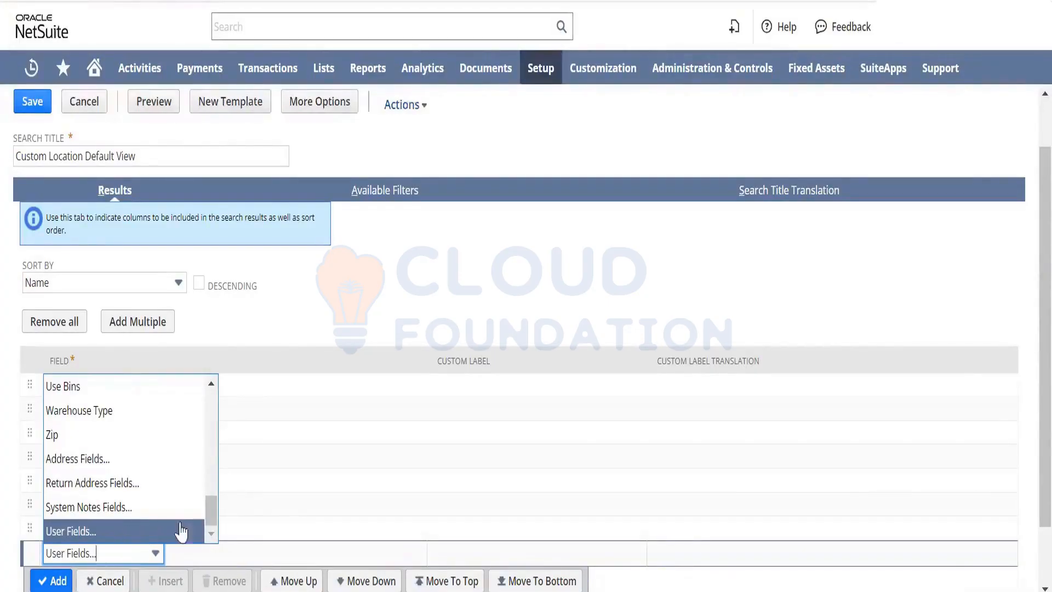
pyautogui.click(91, 533)
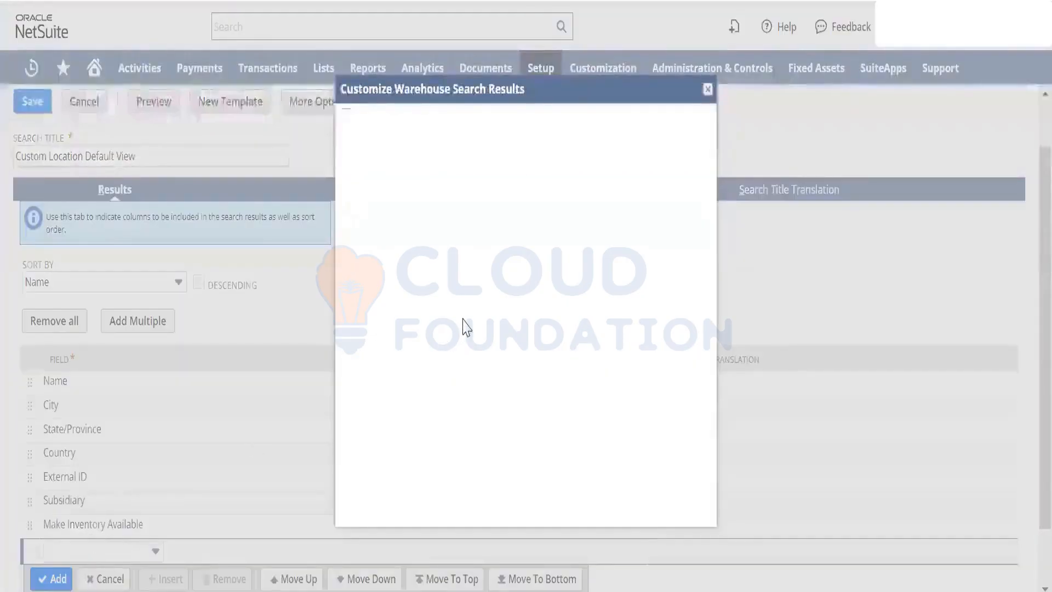
pyautogui.click(437, 193)
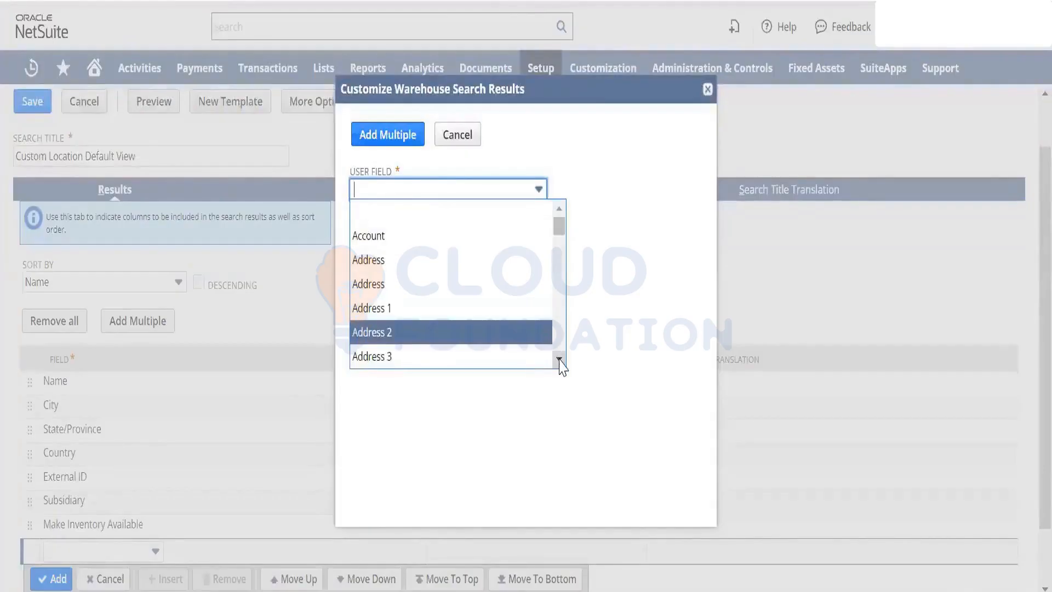
pyautogui.scroll(-3, 559, 359)
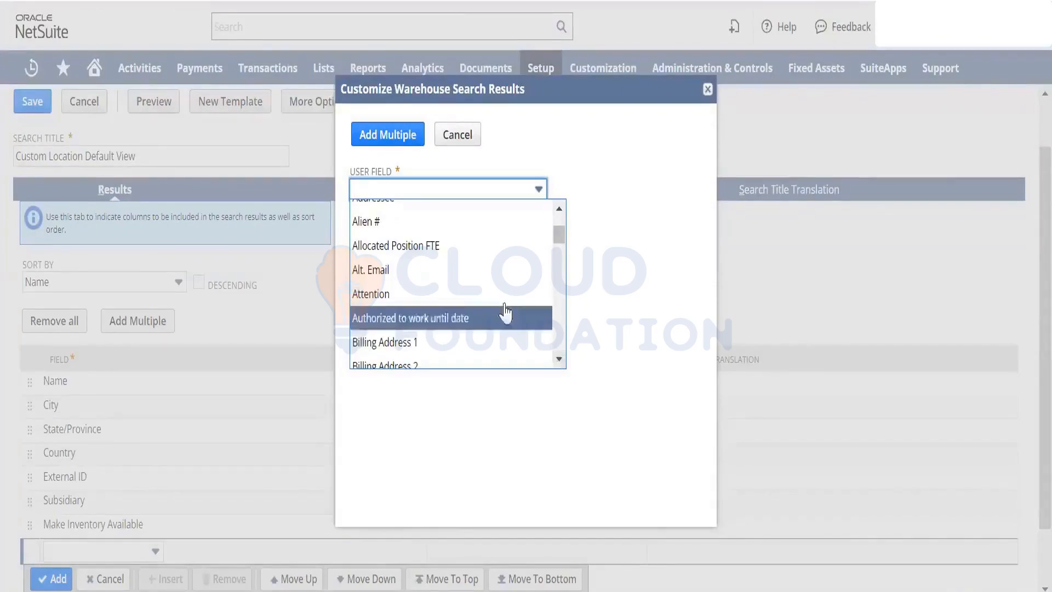
pyautogui.press('F5')
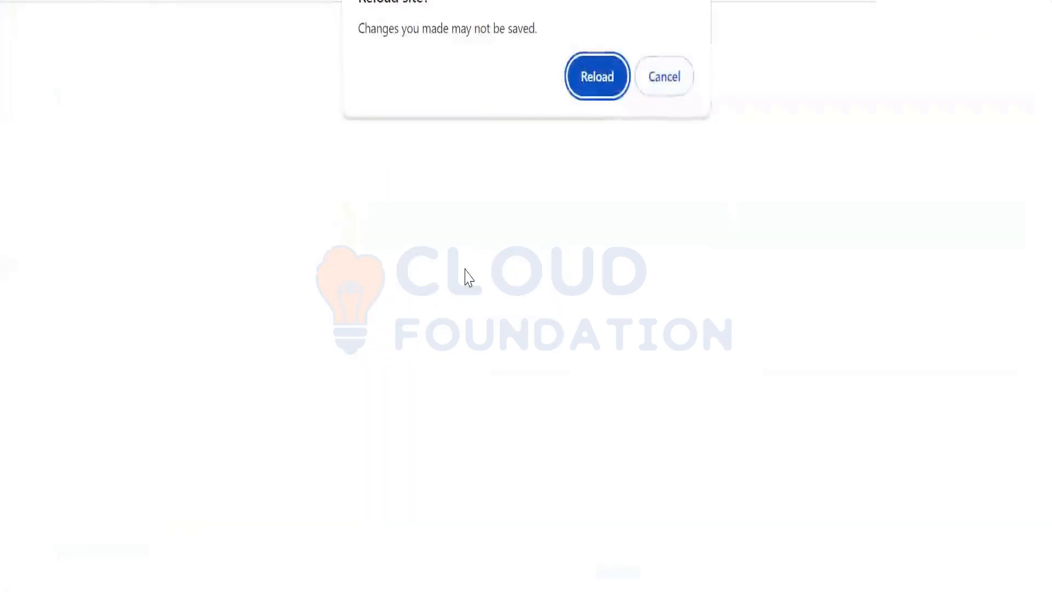
pyautogui.click(658, 86)
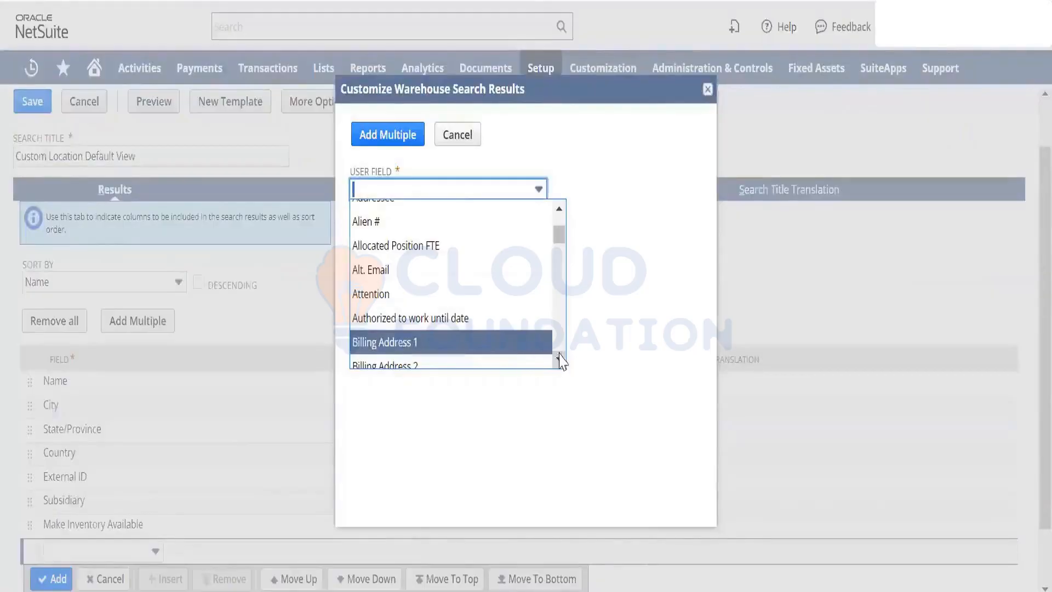
pyautogui.moveTo(561, 233); pyautogui.dragTo(561, 247)
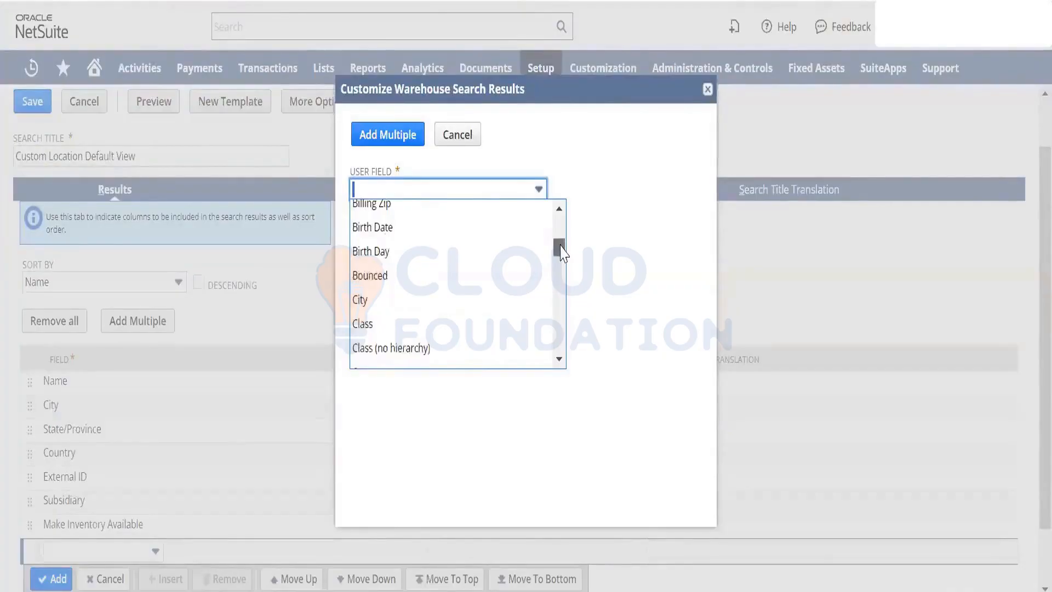
pyautogui.moveTo(561, 246); pyautogui.dragTo(560, 254)
pyautogui.click(470, 255)
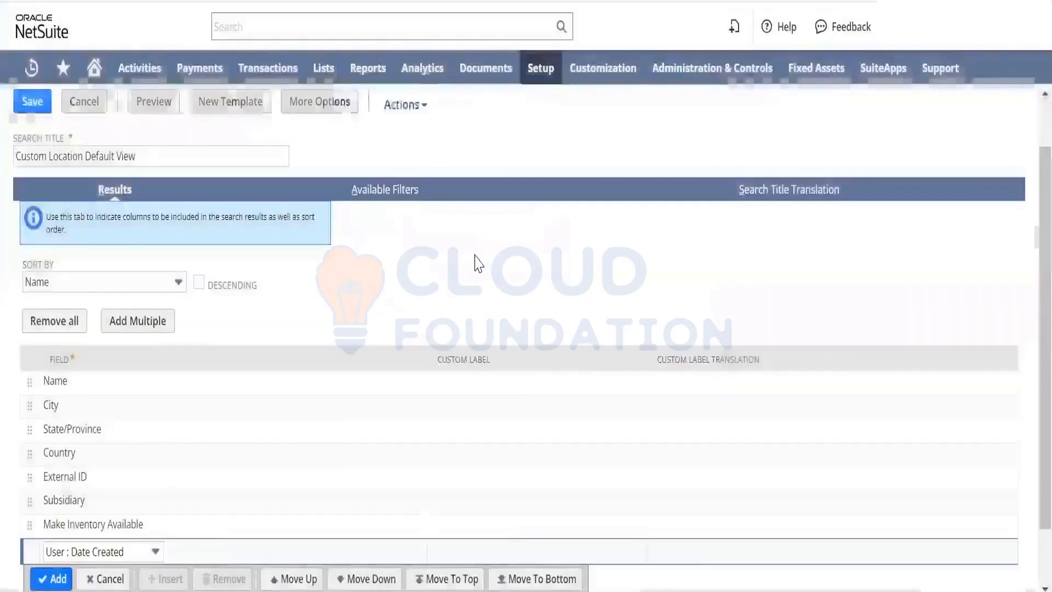
pyautogui.click(50, 578)
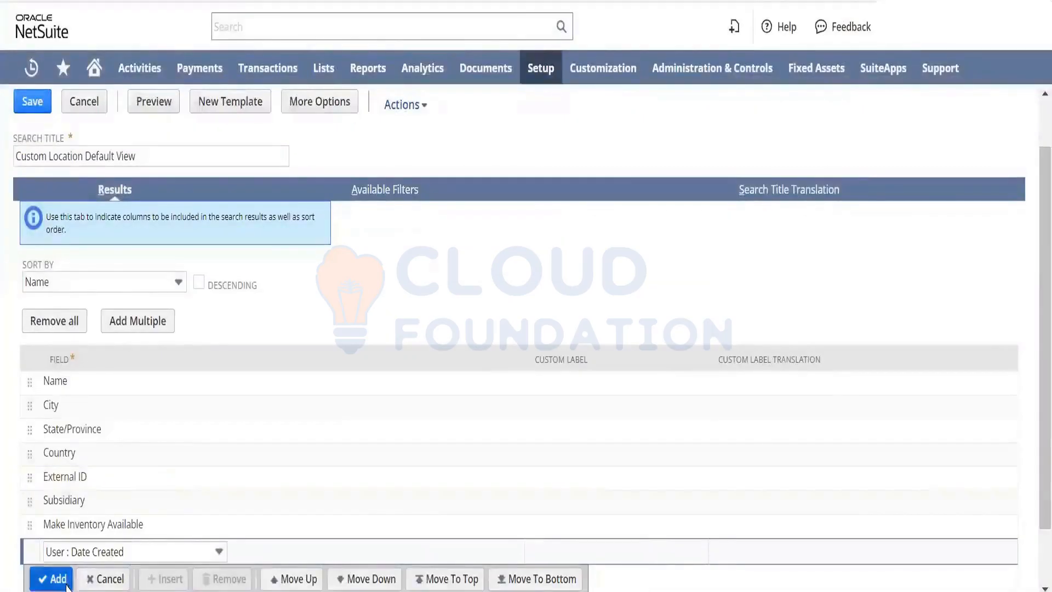
pyautogui.scroll(-2, 1026, 285)
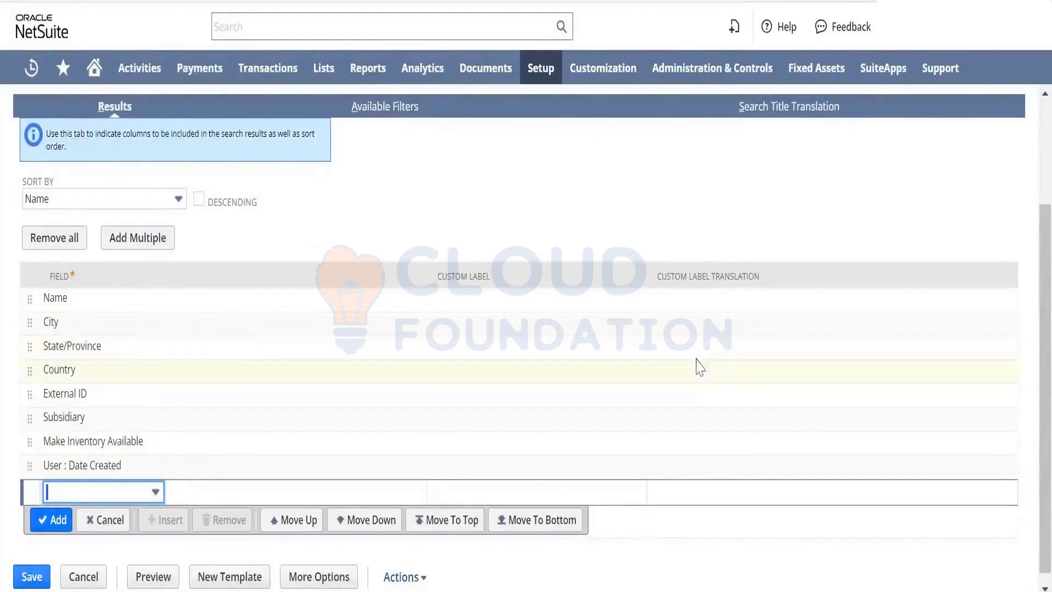
pyautogui.scroll(3, 987, 192)
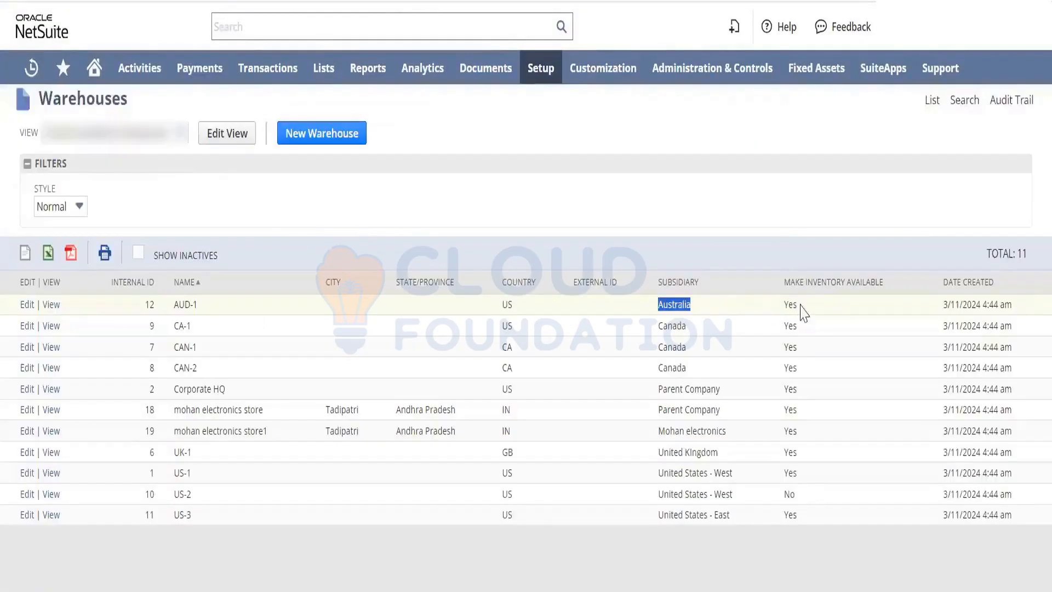
# Review the Make Inventory Available values, the US-2 warehouse row and the Date Created column in the warehouses list.
pyautogui.doubleClick(796, 304)
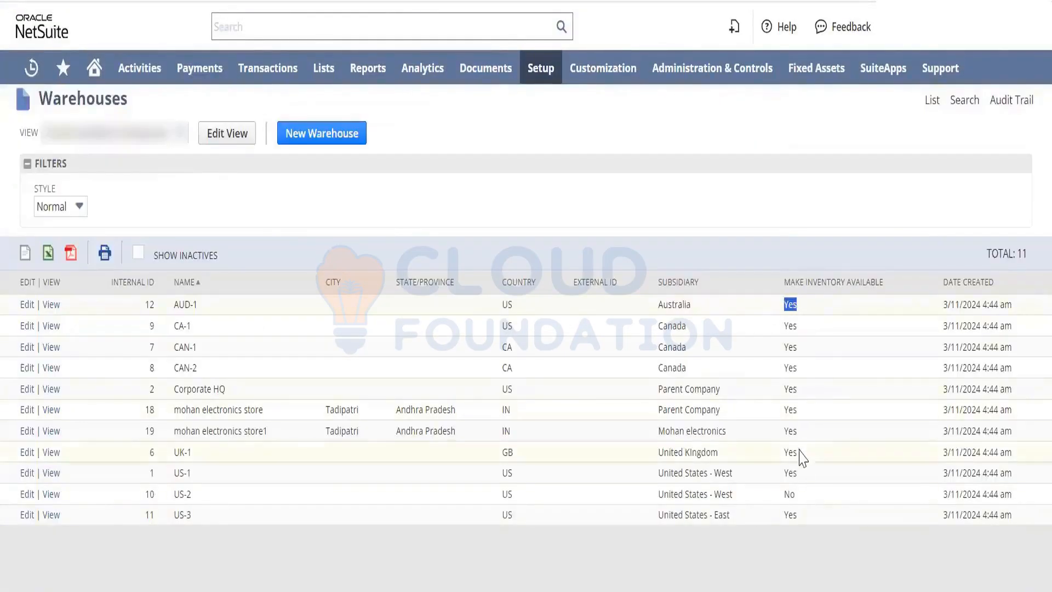
pyautogui.click(789, 494)
pyautogui.moveTo(805, 501); pyautogui.dragTo(519, 507)
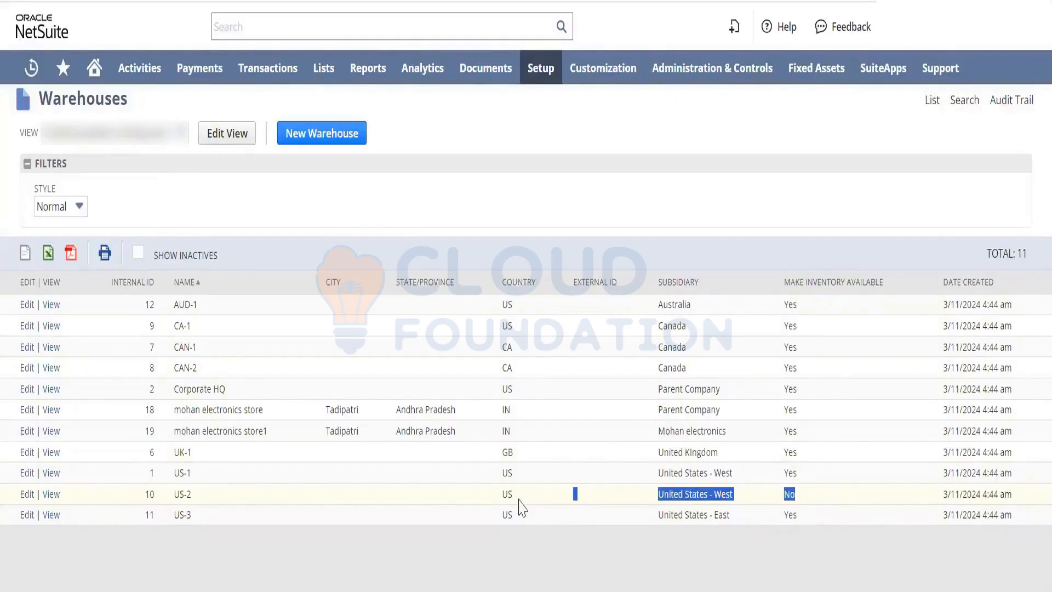
pyautogui.moveTo(520, 507); pyautogui.dragTo(145, 498)
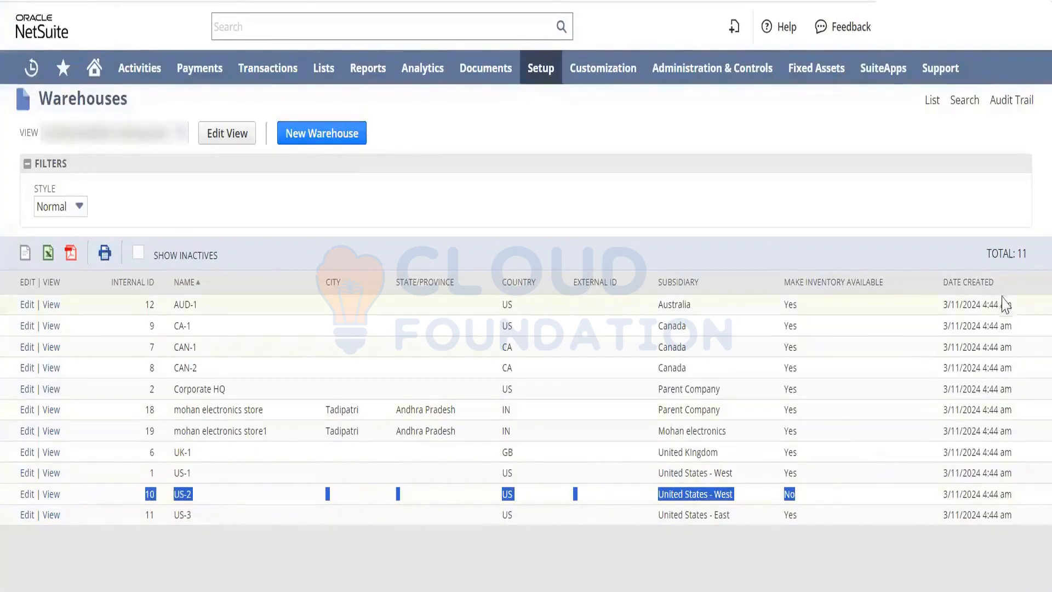
pyautogui.moveTo(1016, 305); pyautogui.dragTo(943, 305)
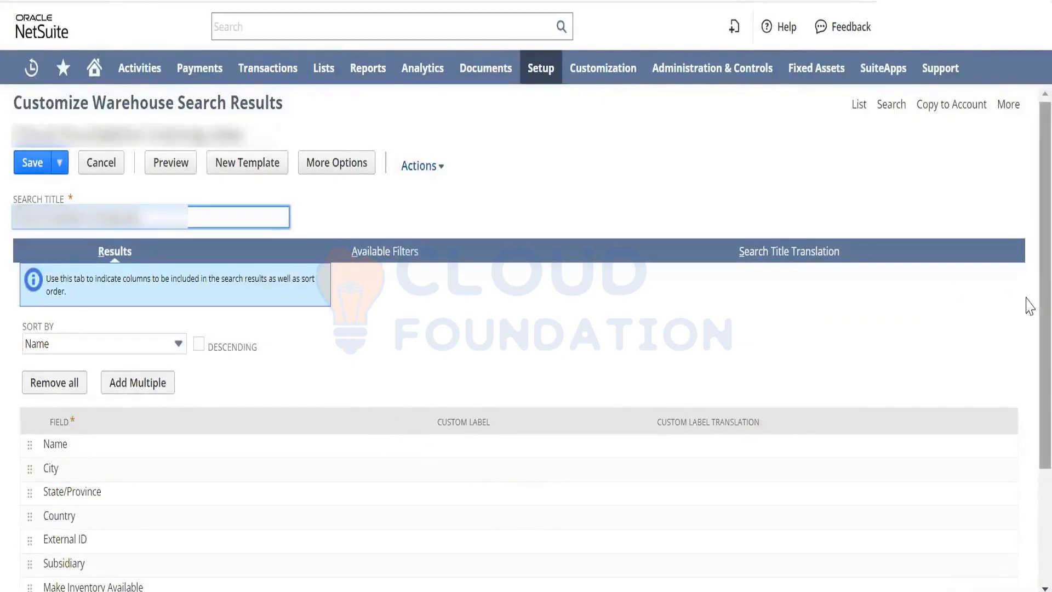
# Start a new result column in the custom warehouse view and open the choices for the related User Fields.
pyautogui.scroll(-3, 1031, 305)
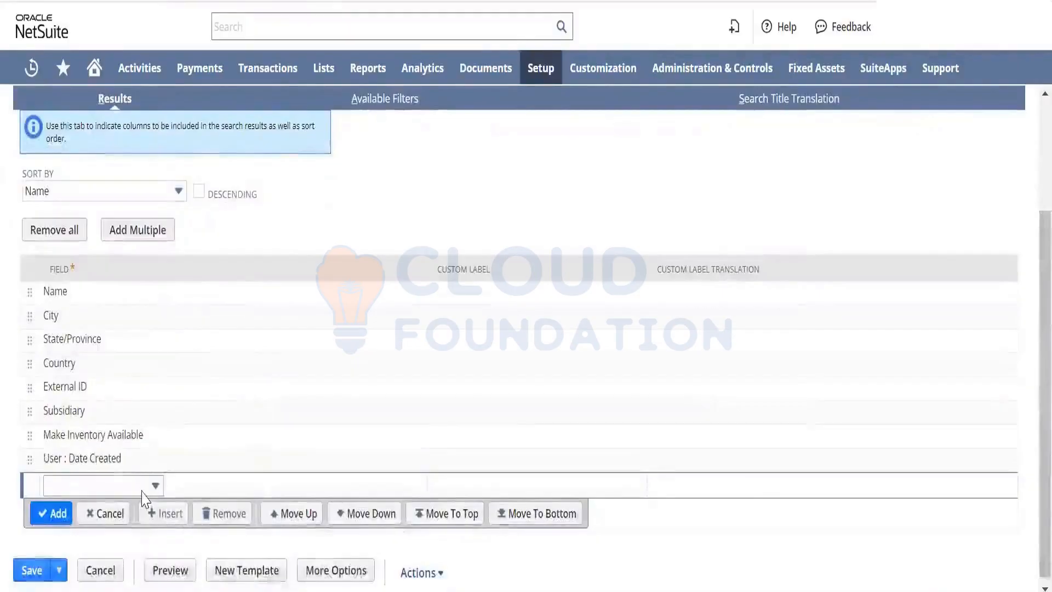
pyautogui.scroll(3, 1028, 438)
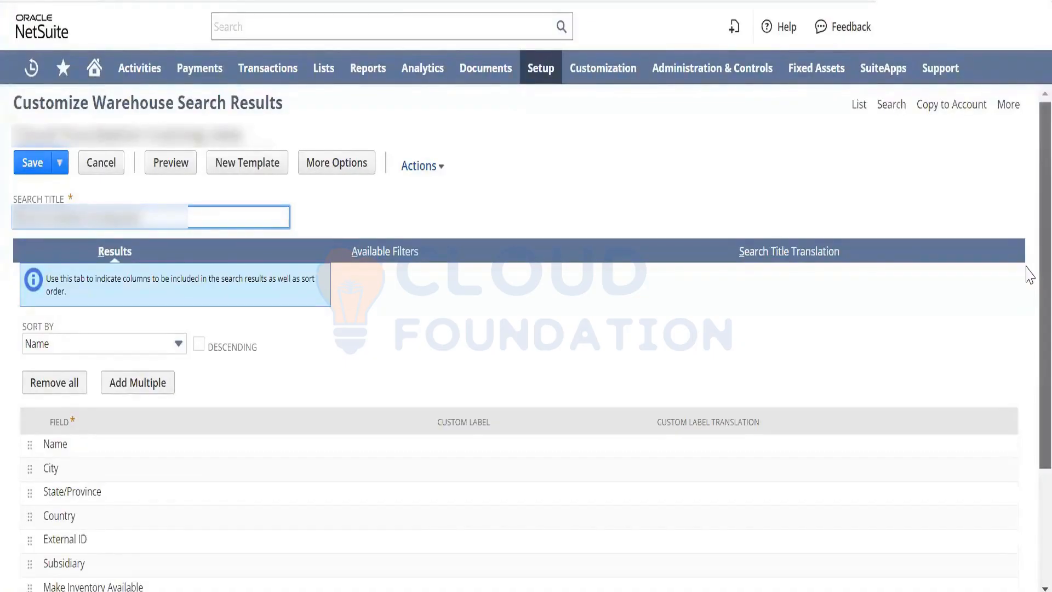
pyautogui.scroll(-3, 1030, 274)
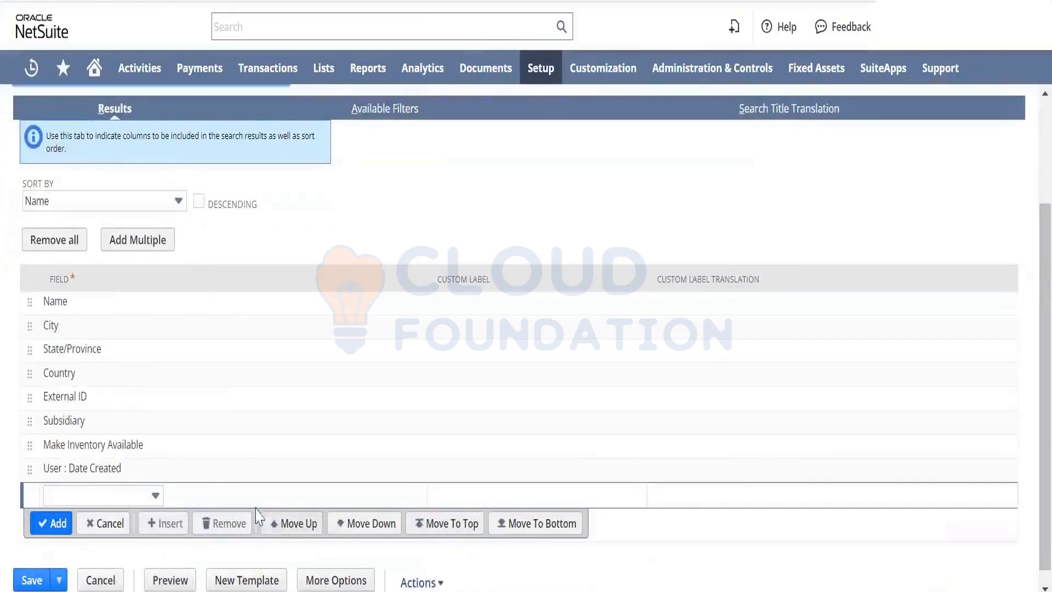
pyautogui.click(163, 498)
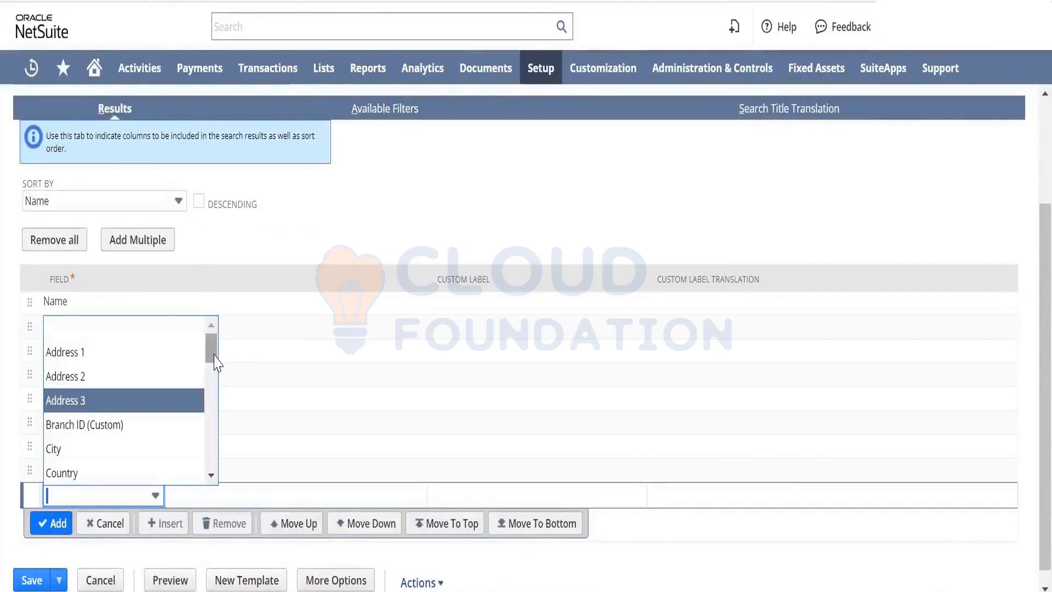
pyautogui.moveTo(213, 353); pyautogui.dragTo(207, 457)
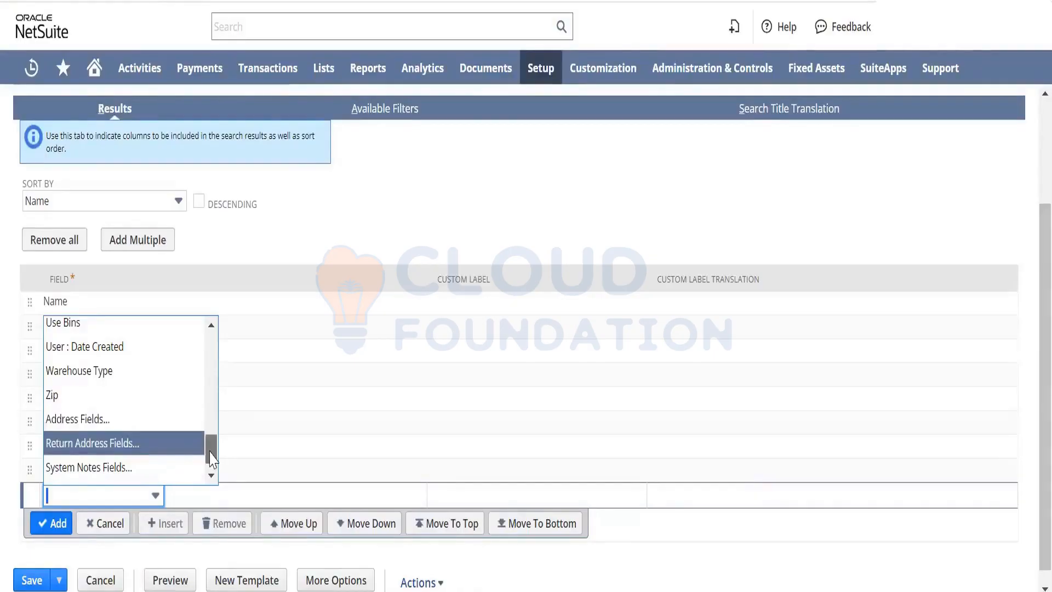
pyautogui.scroll(-1, 211, 459)
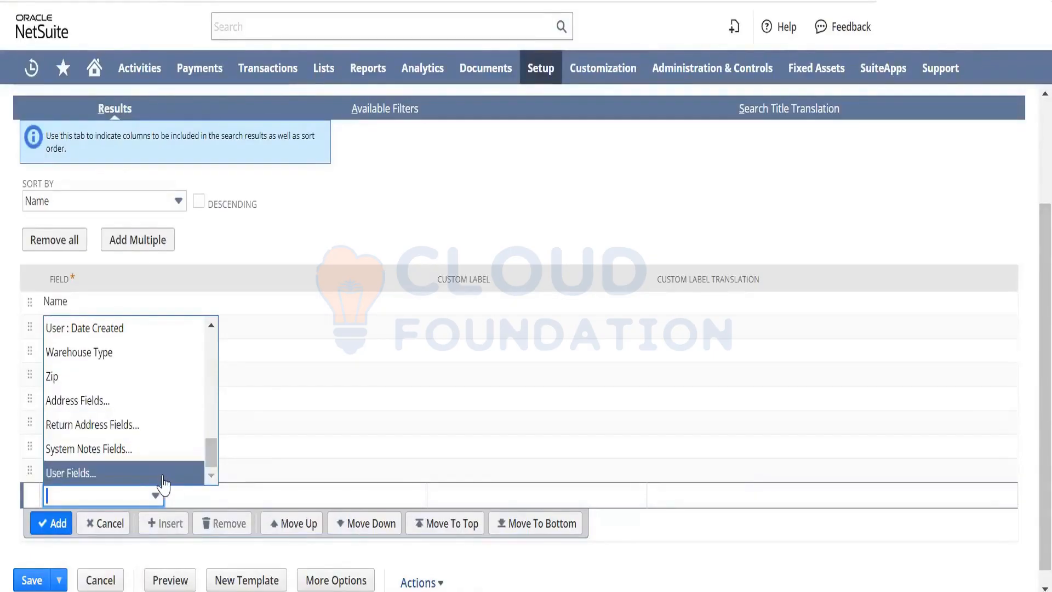
pyautogui.click(163, 475)
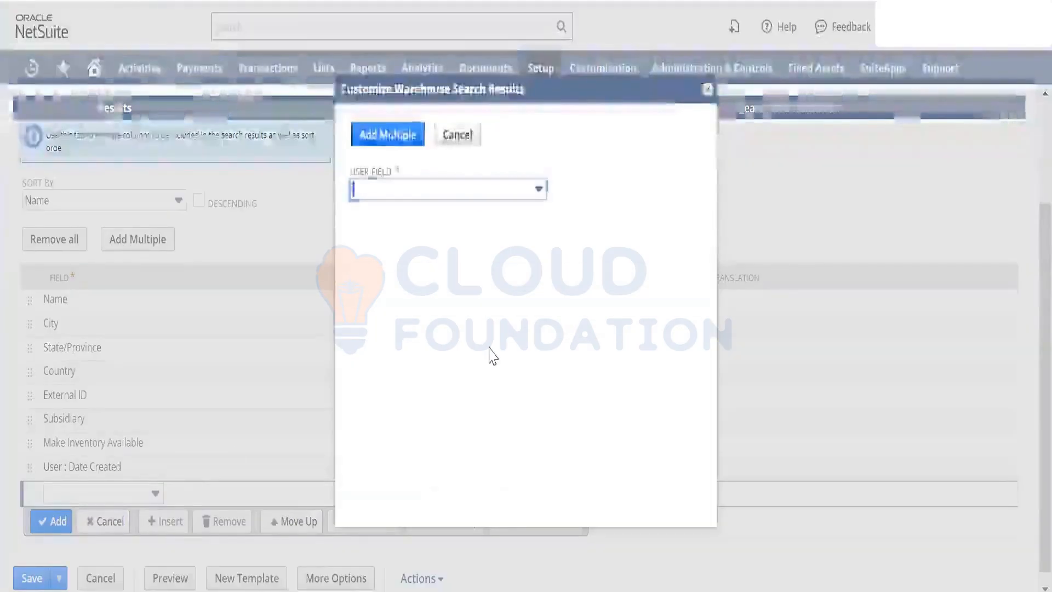
pyautogui.click(515, 194)
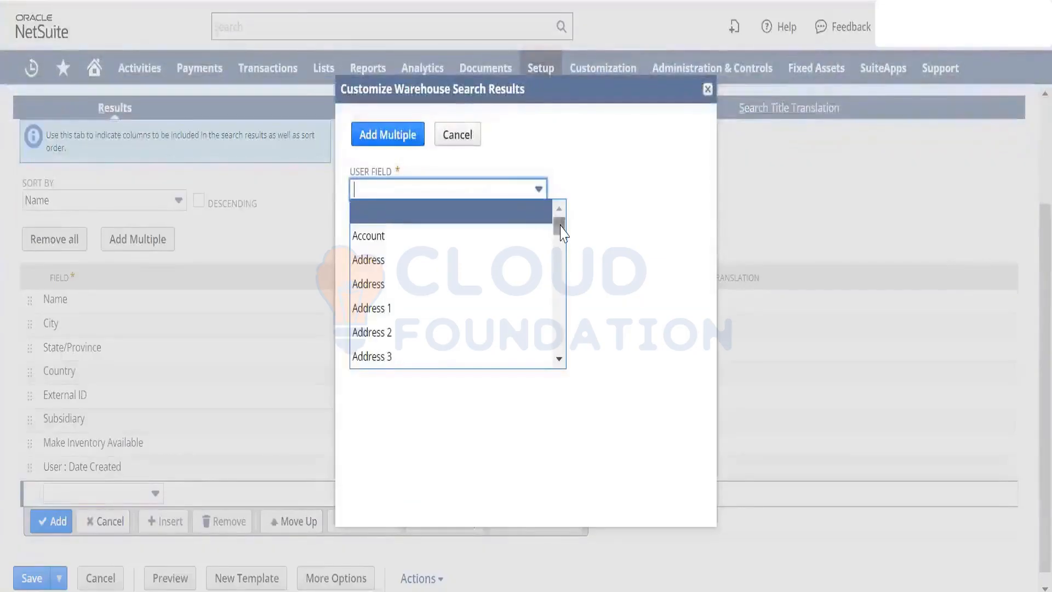
# Look through the available related user fields for one that suits the warehouse view.
pyautogui.moveTo(559, 225); pyautogui.dragTo(560, 292)
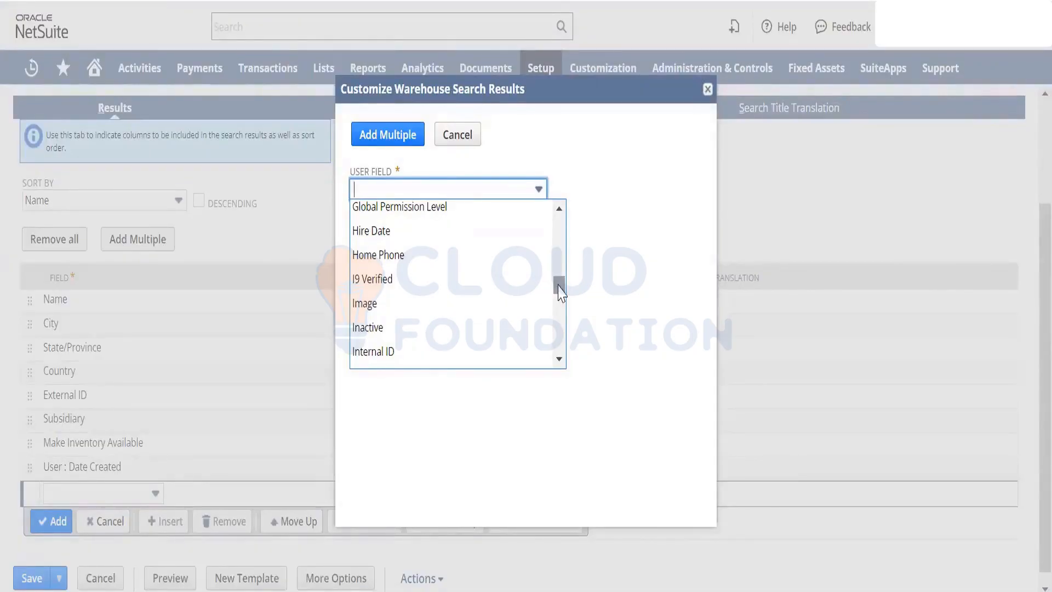
pyautogui.click(559, 359)
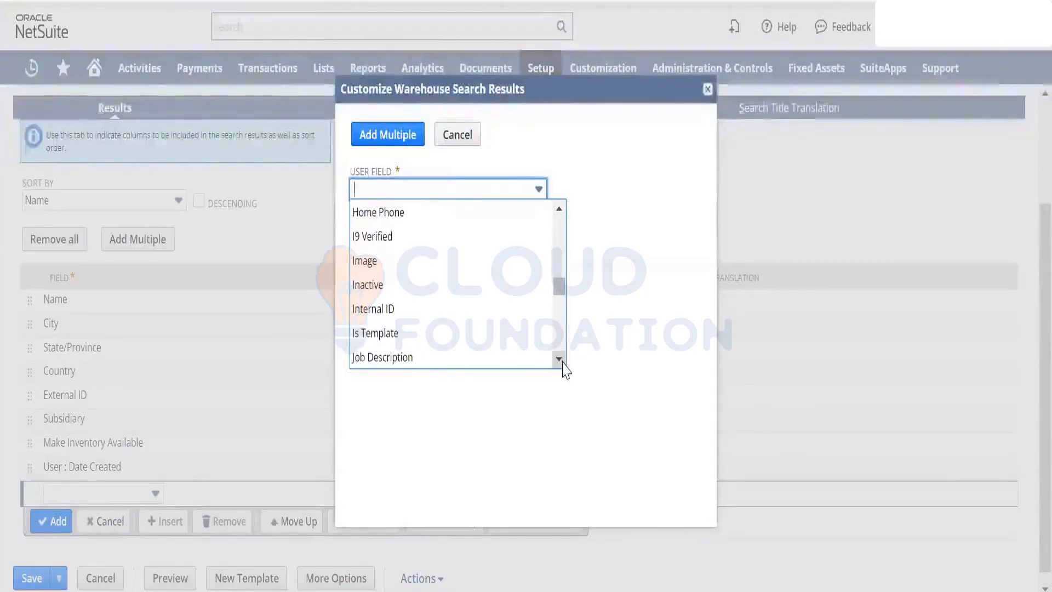
pyautogui.click(559, 360)
pyautogui.click(559, 359)
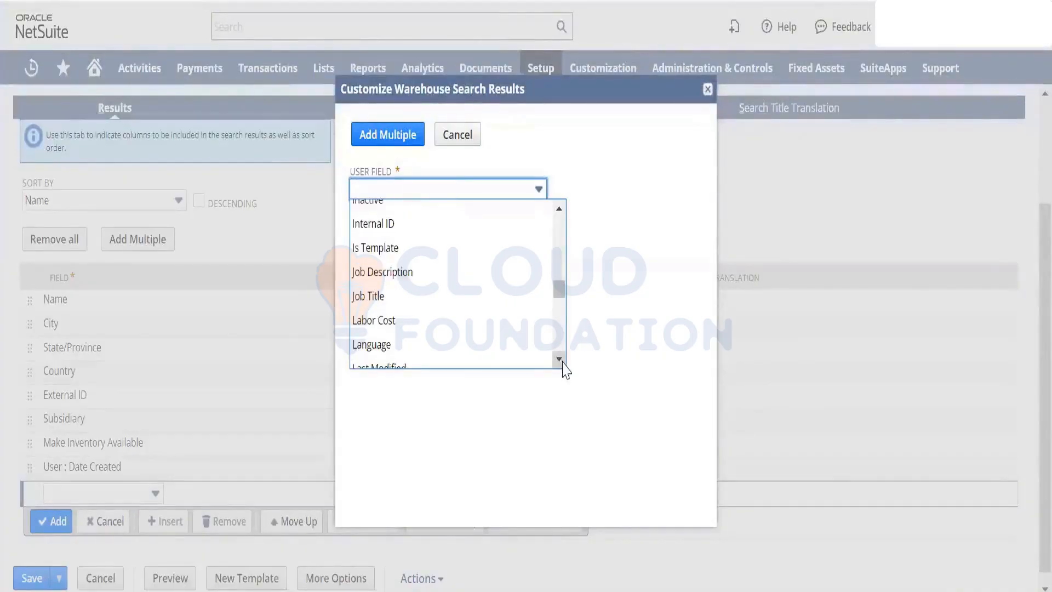
pyautogui.click(559, 359)
pyautogui.click(559, 359)
pyautogui.click(559, 359)
pyautogui.click(559, 359)
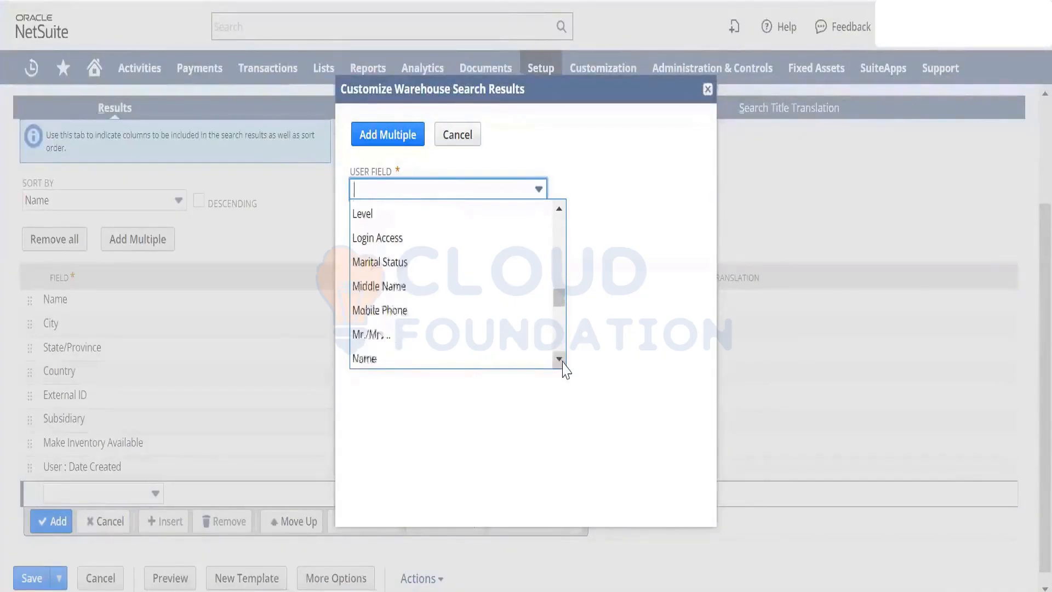
pyautogui.click(559, 359)
pyautogui.click(559, 359)
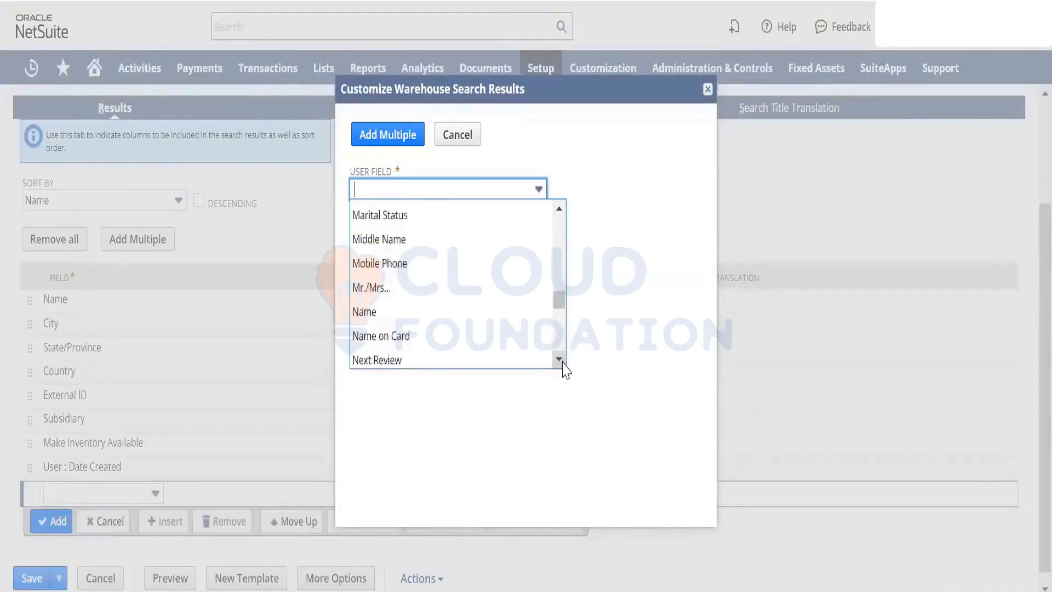
pyautogui.click(559, 359)
pyautogui.click(559, 359)
pyautogui.click(560, 359)
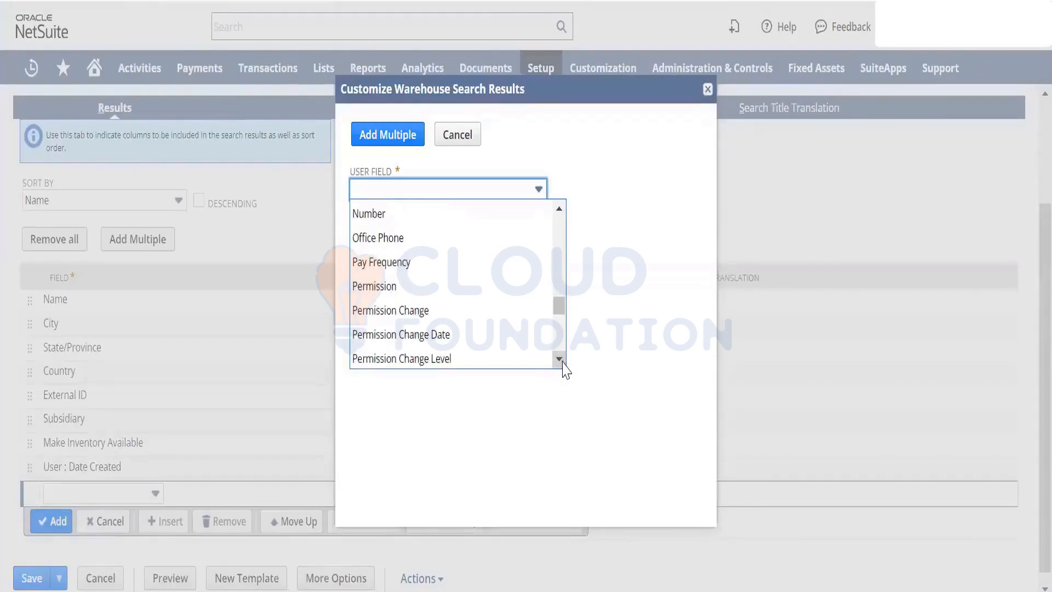
pyautogui.click(559, 359)
pyautogui.click(559, 359)
pyautogui.click(559, 359)
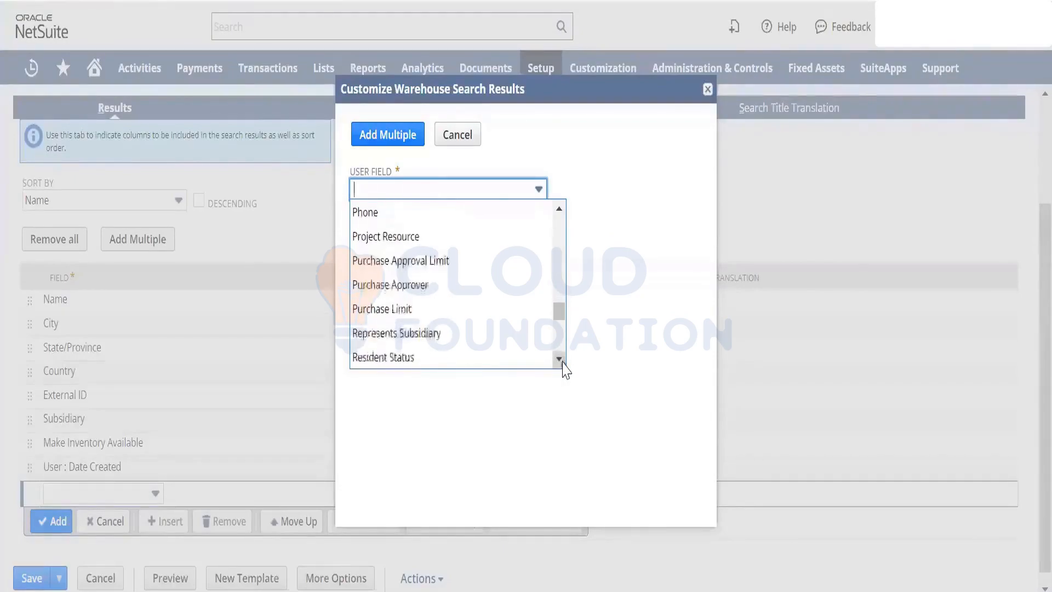
pyautogui.click(559, 359)
pyautogui.click(559, 359)
pyautogui.click(559, 359)
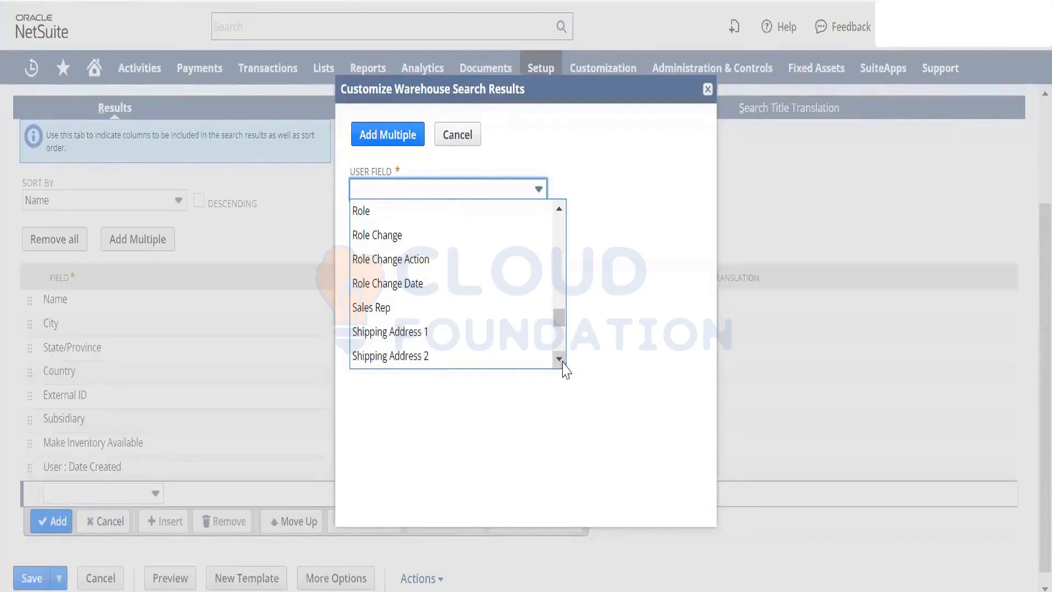
pyautogui.click(559, 359)
pyautogui.click(559, 359)
pyautogui.click(559, 359)
pyautogui.click(559, 359)
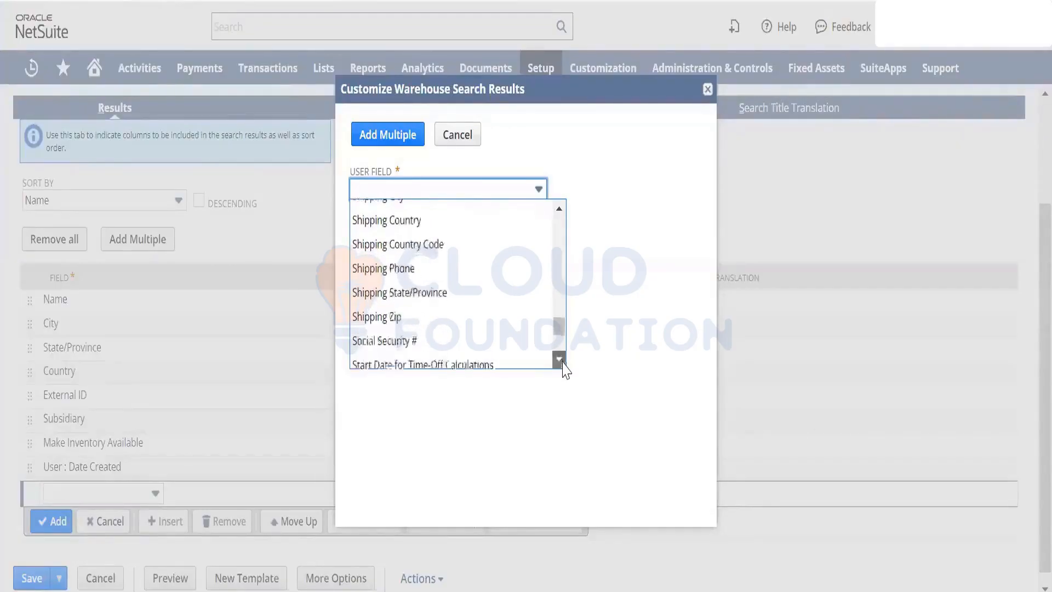
pyautogui.click(559, 359)
pyautogui.click(560, 359)
pyautogui.click(559, 359)
pyautogui.click(559, 359)
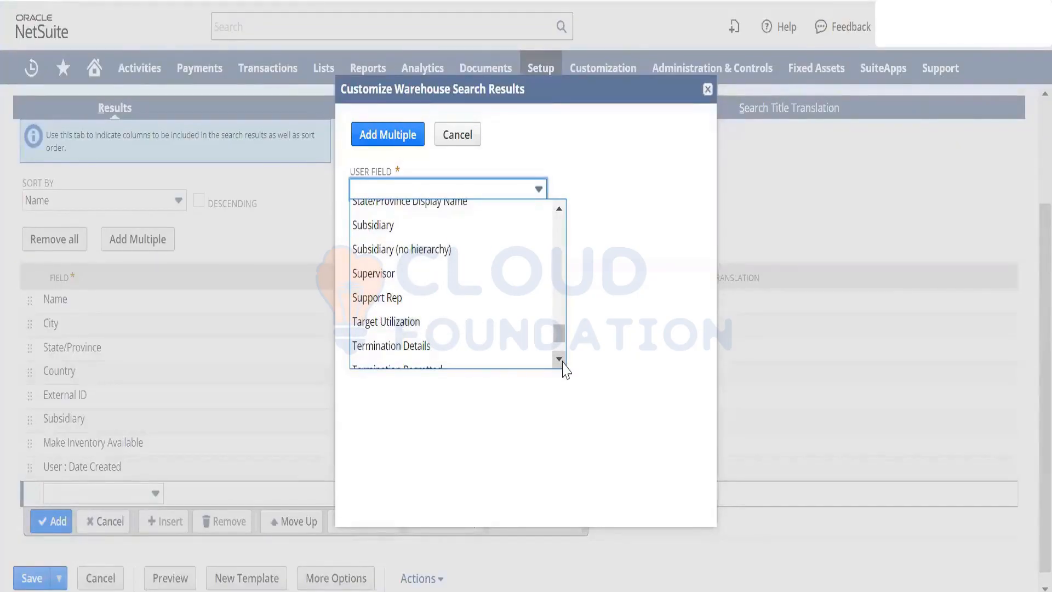
# Search the related user fields for "User" and check the matching entries and the fields around Date Created.
pyautogui.hotkey('ctrl', 'f')
pyautogui.write('User')
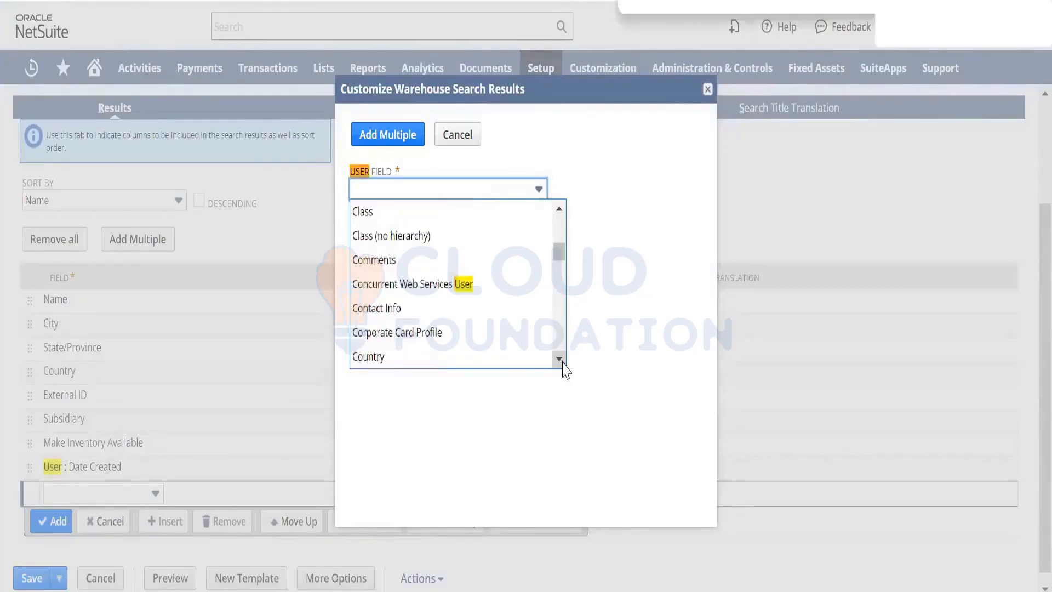
pyautogui.press('Return')
pyautogui.press('Return')
pyautogui.press('Return')
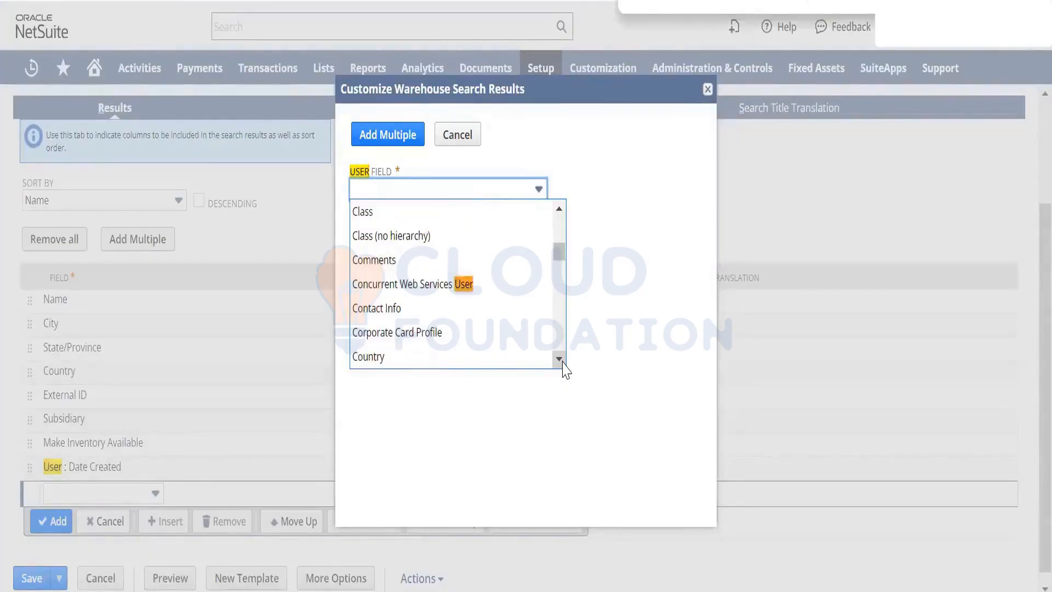
pyautogui.hotkey('shift', 'Return')
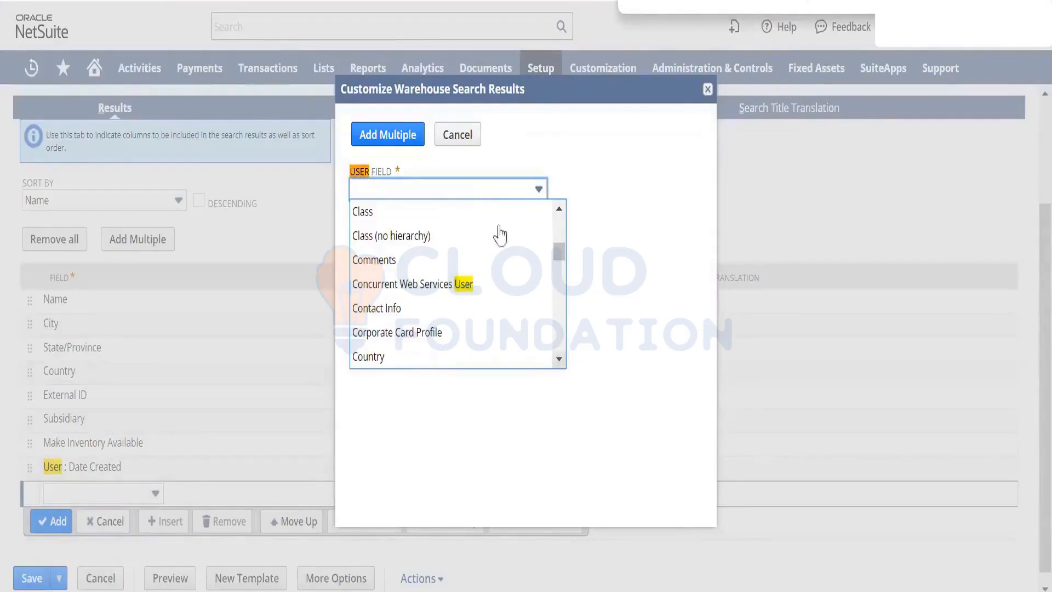
pyautogui.moveTo(560, 253); pyautogui.dragTo(559, 260)
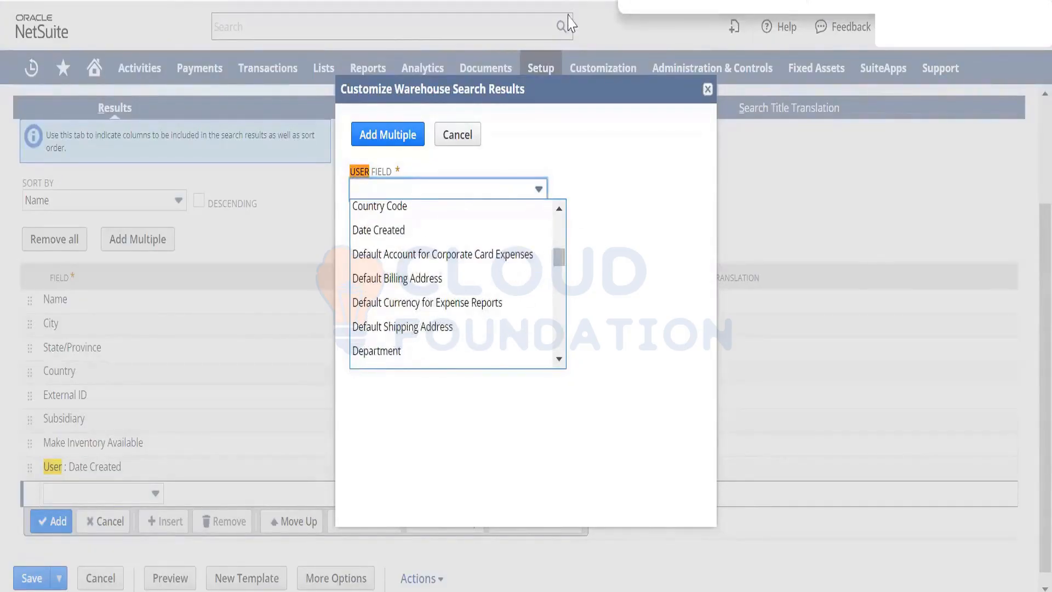
# Find the Last Modified field with the search term "last" and add it from the User Fields as a result column.
pyautogui.write('last')
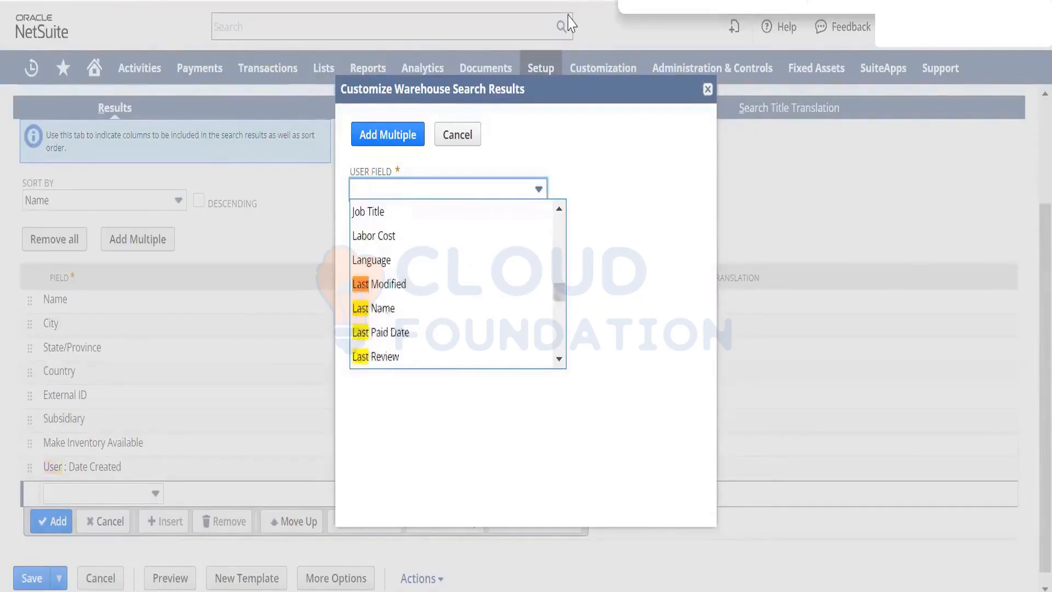
pyautogui.click(426, 284)
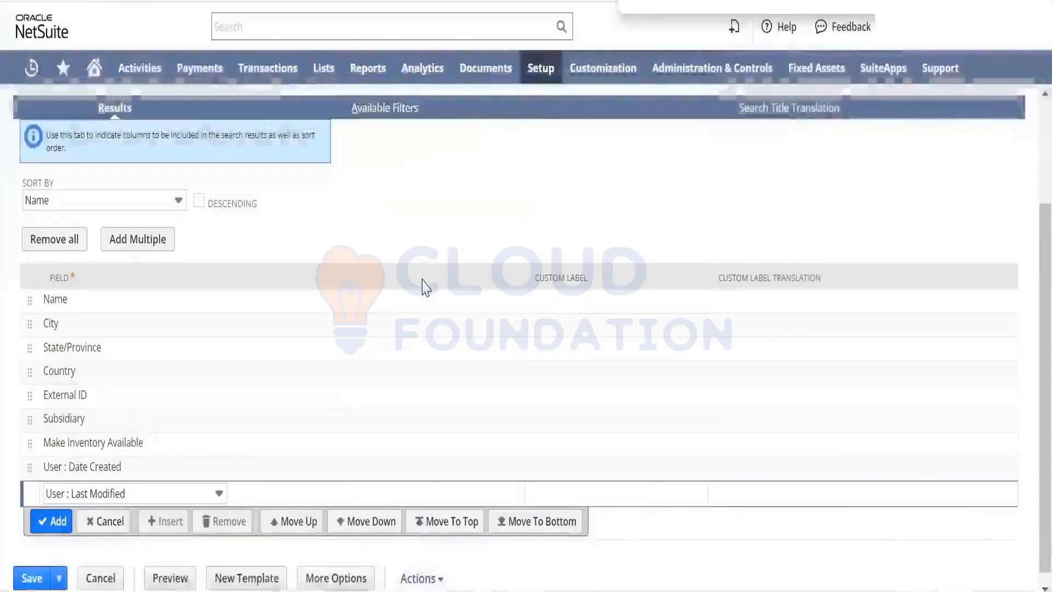
pyautogui.click(51, 522)
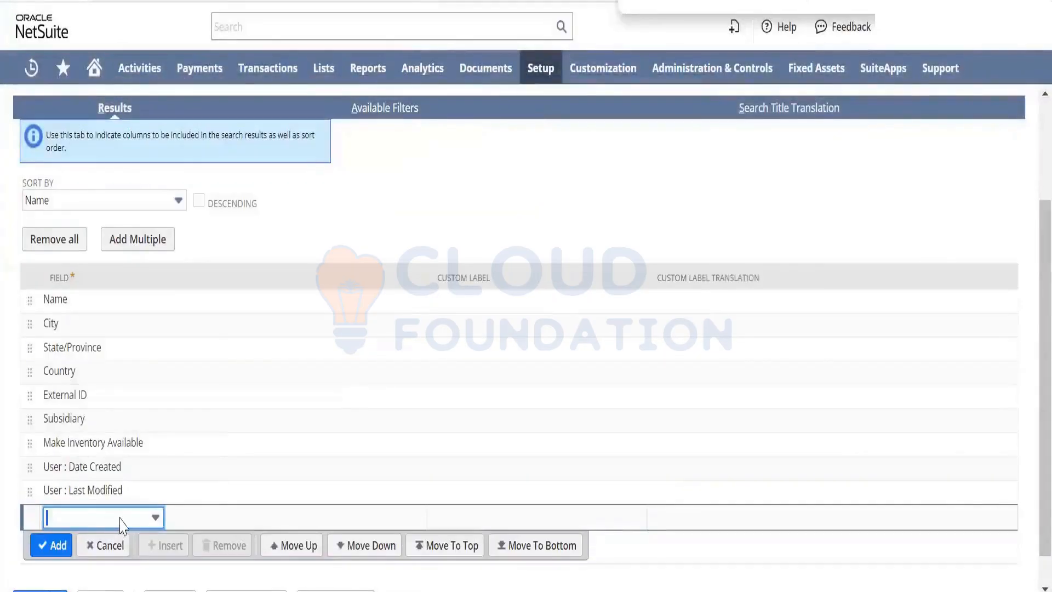
pyautogui.click(121, 525)
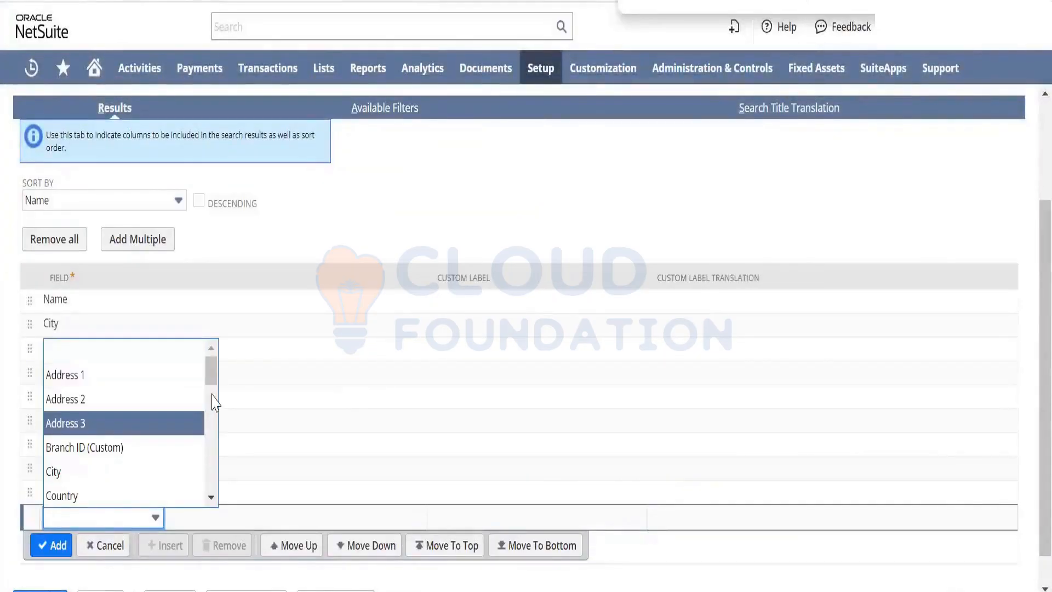
pyautogui.moveTo(211, 370); pyautogui.dragTo(212, 481)
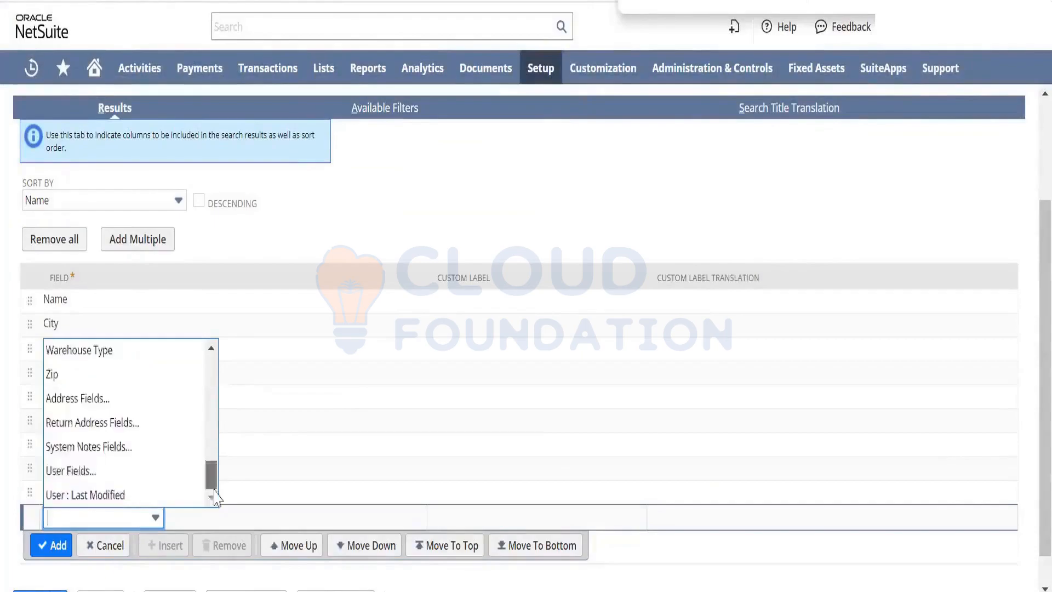
pyautogui.click(165, 474)
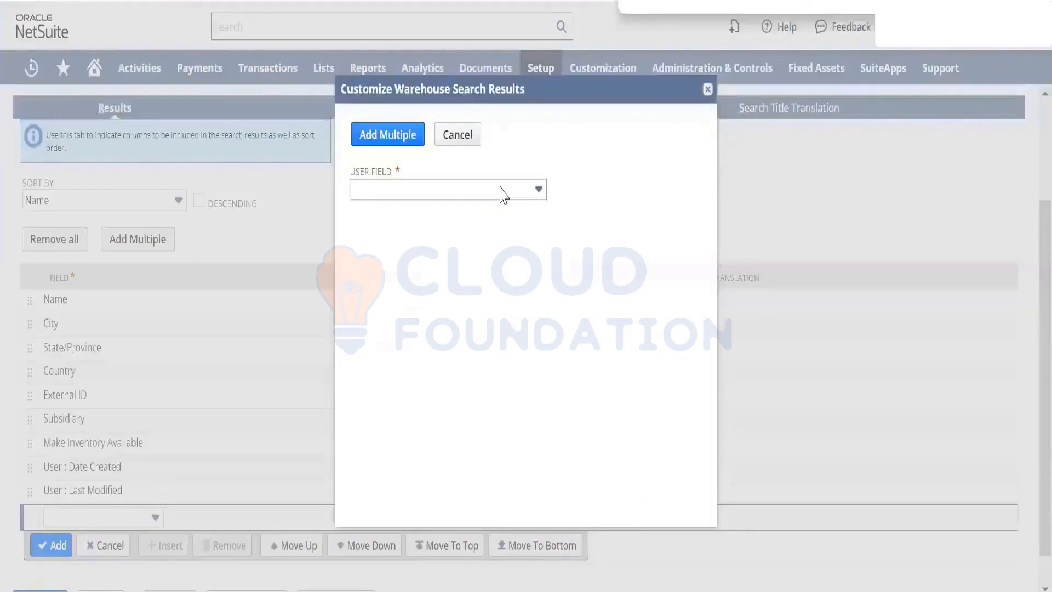
pyautogui.click(499, 188)
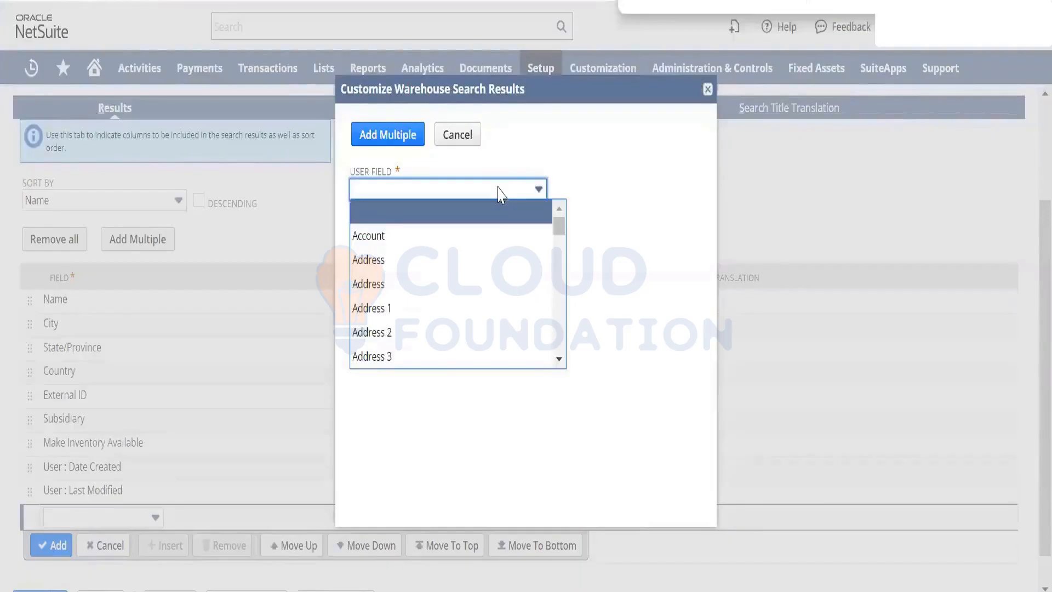
pyautogui.write('te')
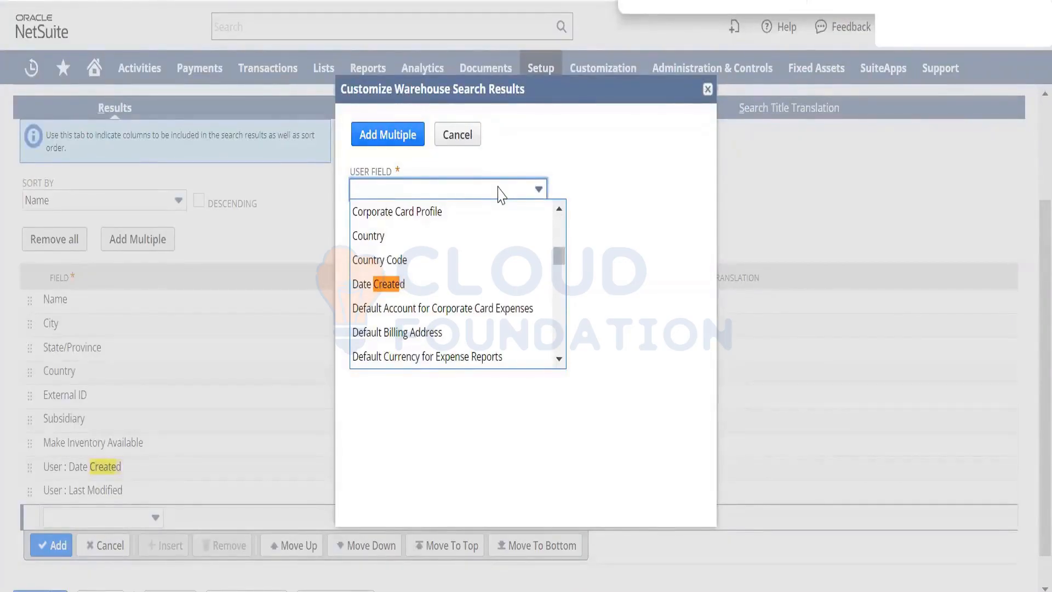
pyautogui.press('BackSpace')
pyautogui.press('BackSpace')
pyautogui.press('BackSpace')
pyautogui.press('BackSpace')
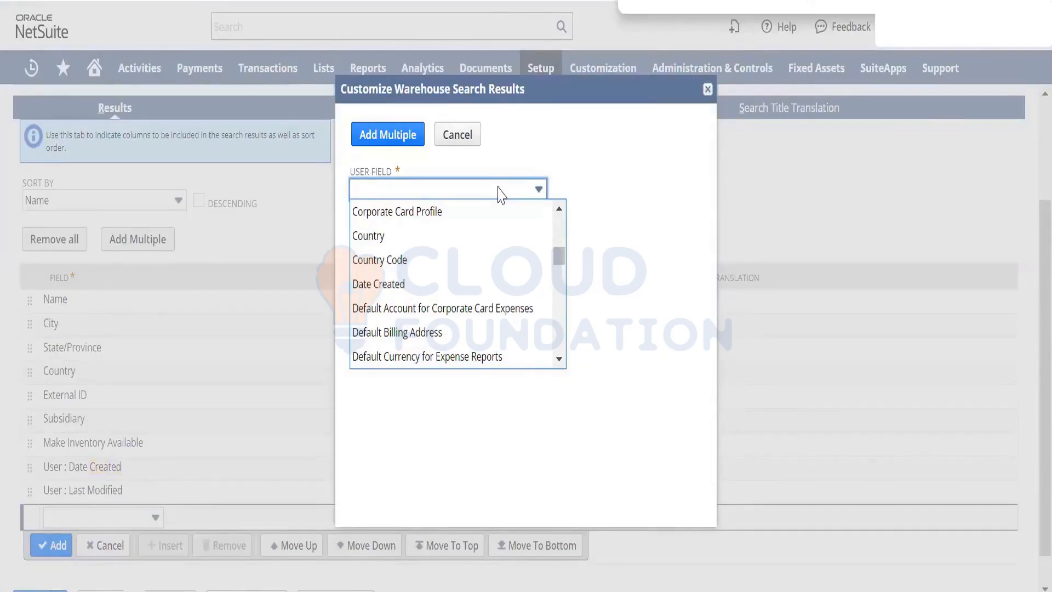
pyautogui.moveTo(560, 258); pyautogui.dragTo(564, 315)
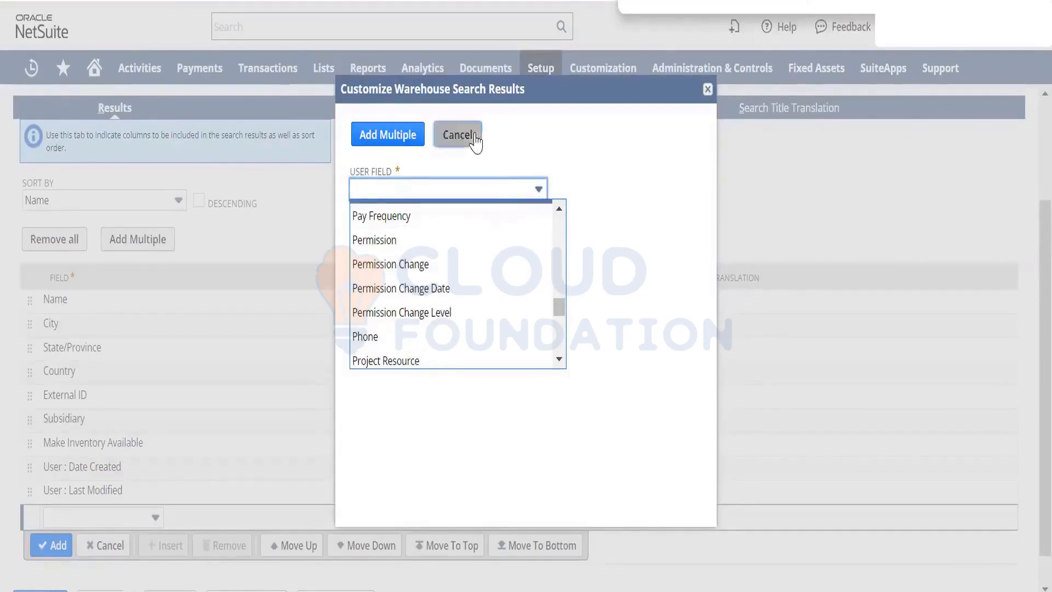
pyautogui.click(457, 135)
# Add the Set by field from System Notes Fields as a result column and save the customized warehouse view.
pyautogui.click(142, 522)
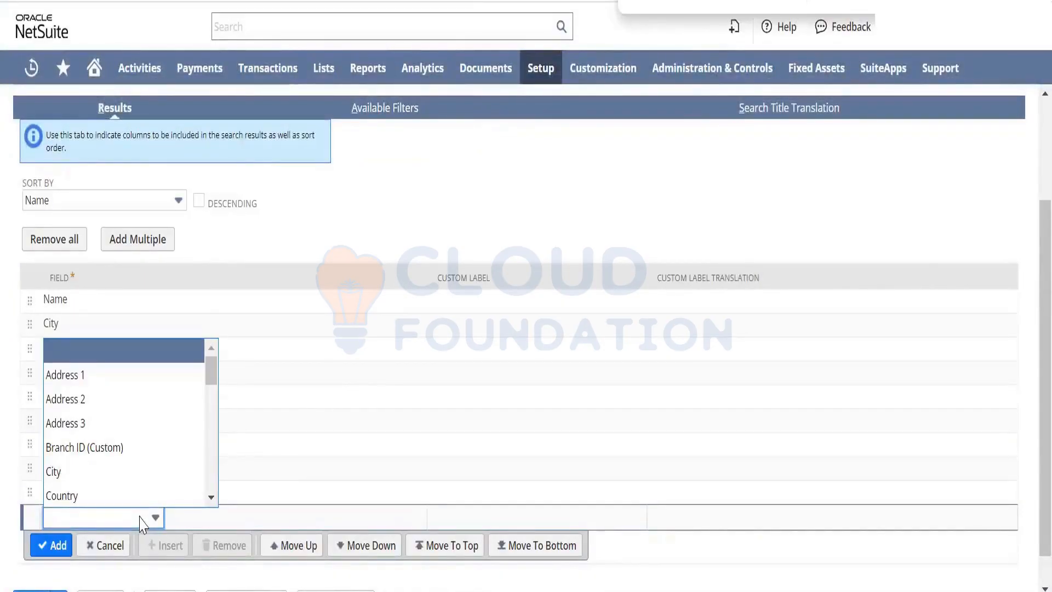
pyautogui.write('sy')
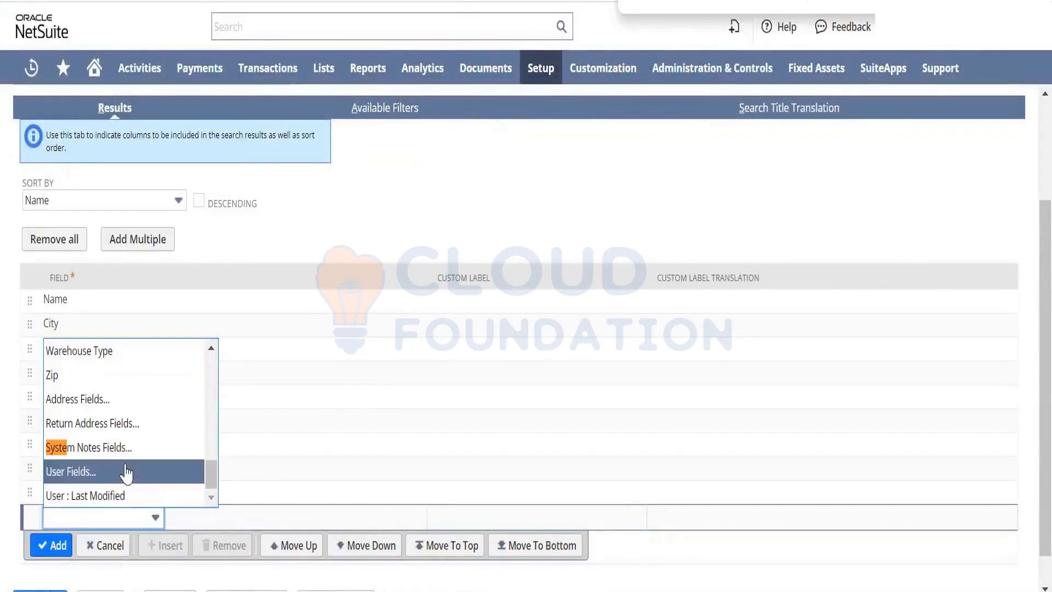
pyautogui.click(130, 449)
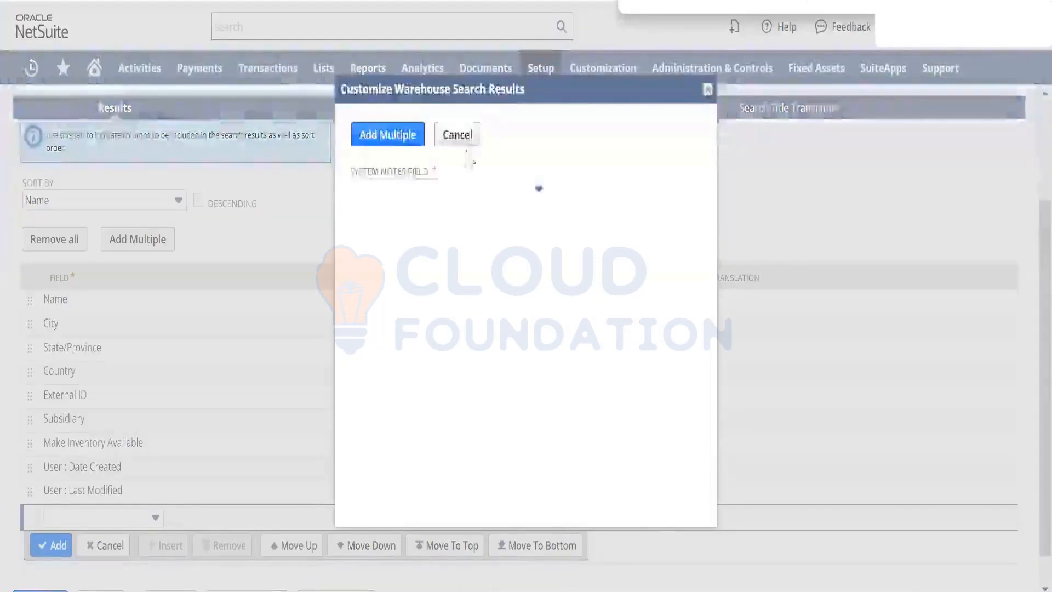
pyautogui.click(540, 192)
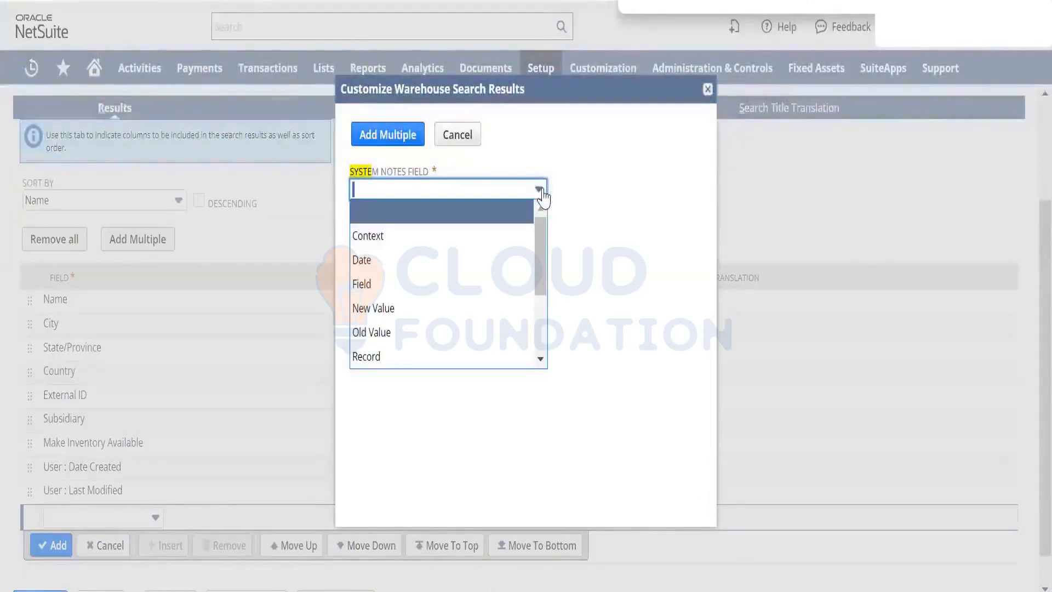
pyautogui.moveTo(535, 261); pyautogui.dragTo(546, 321)
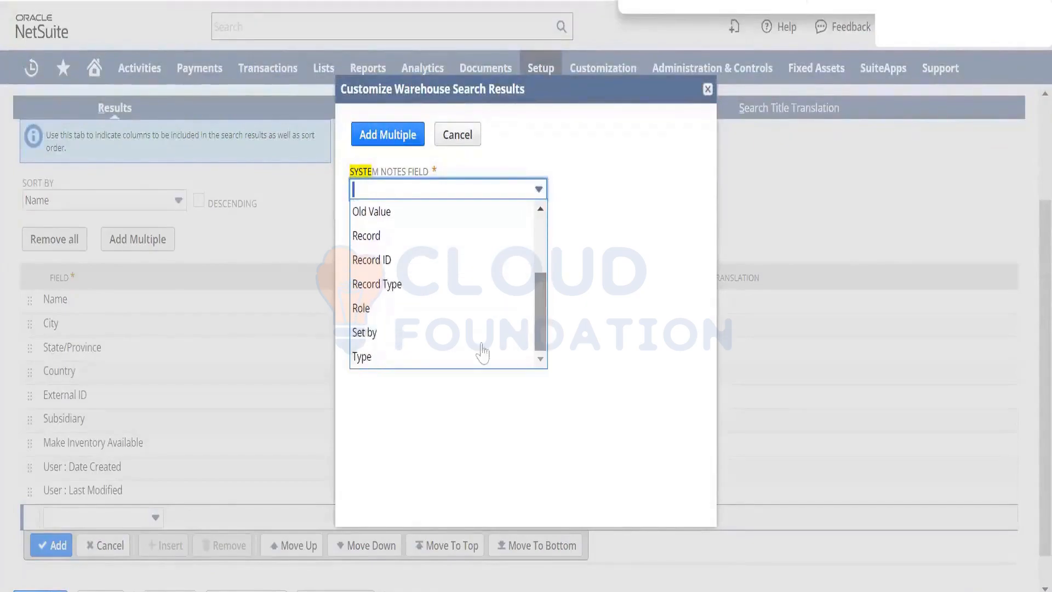
pyautogui.click(459, 341)
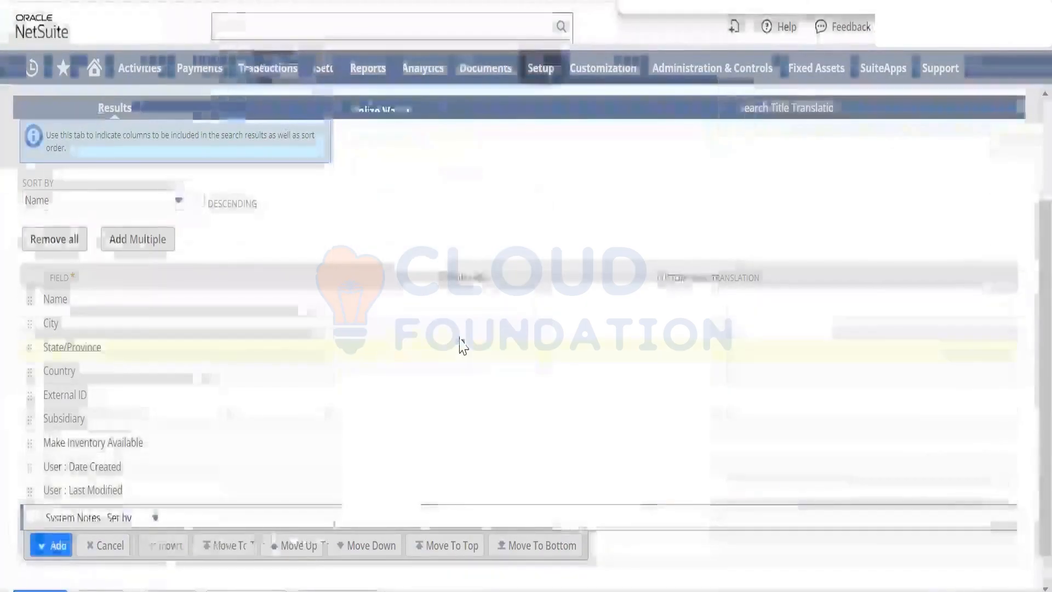
pyautogui.click(57, 545)
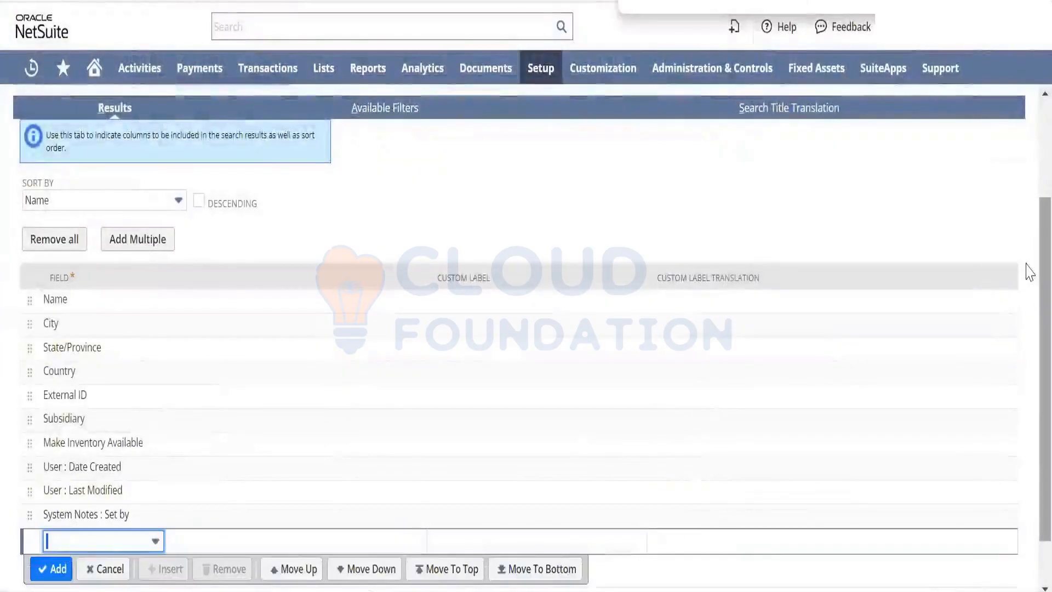
pyautogui.scroll(-1, 1027, 364)
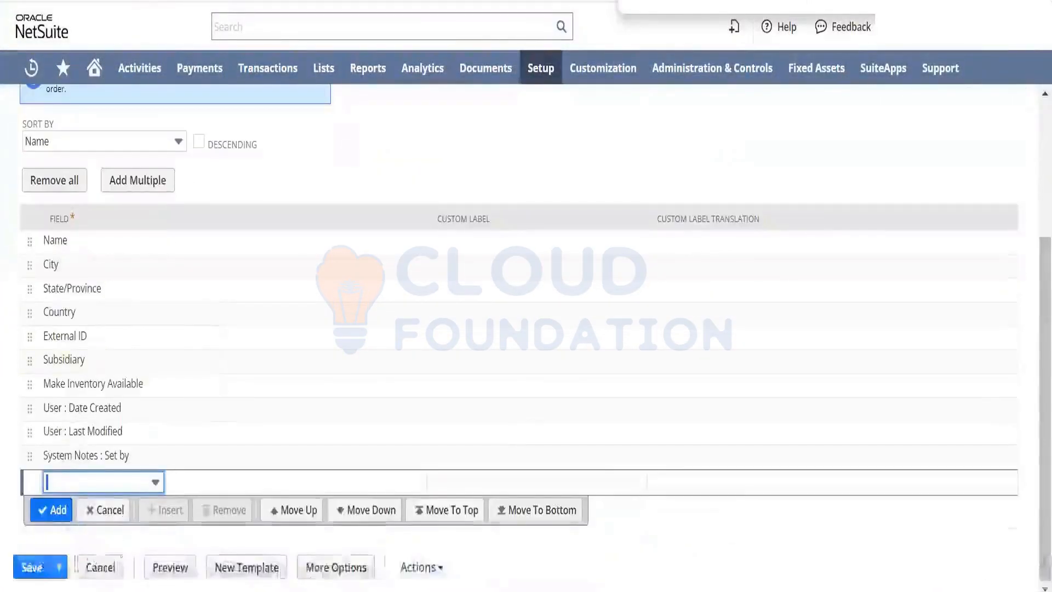
pyautogui.click(35, 566)
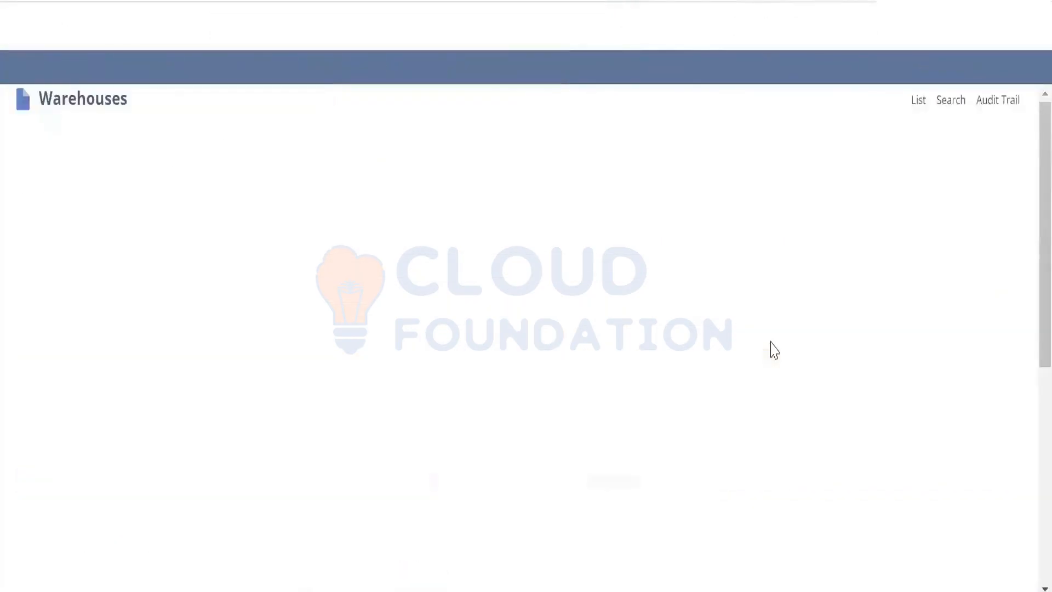
# Examine the Date Created, Last Modified and Set By columns throughout the warehouse list, comparing the repeated store rows with the other warehouses.
pyautogui.scroll(-5, 1029, 372)
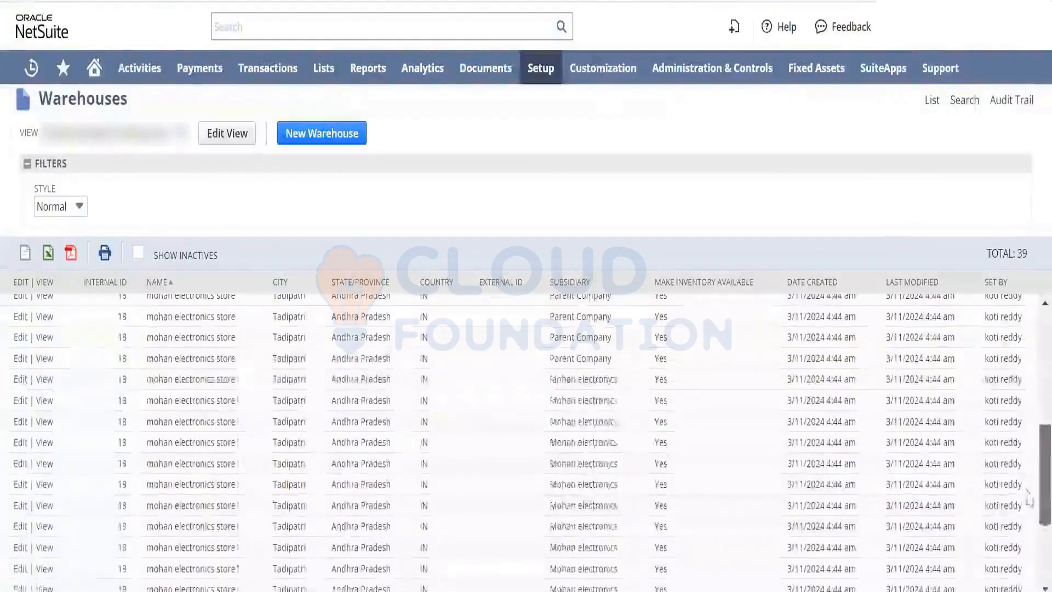
pyautogui.scroll(-3, 1029, 497)
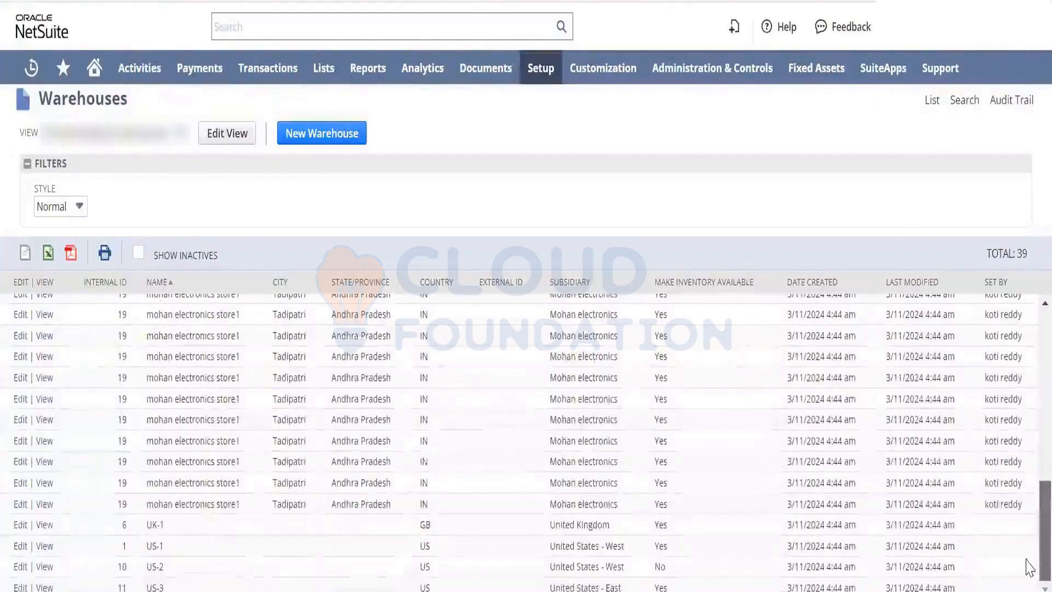
pyautogui.scroll(3, 1030, 542)
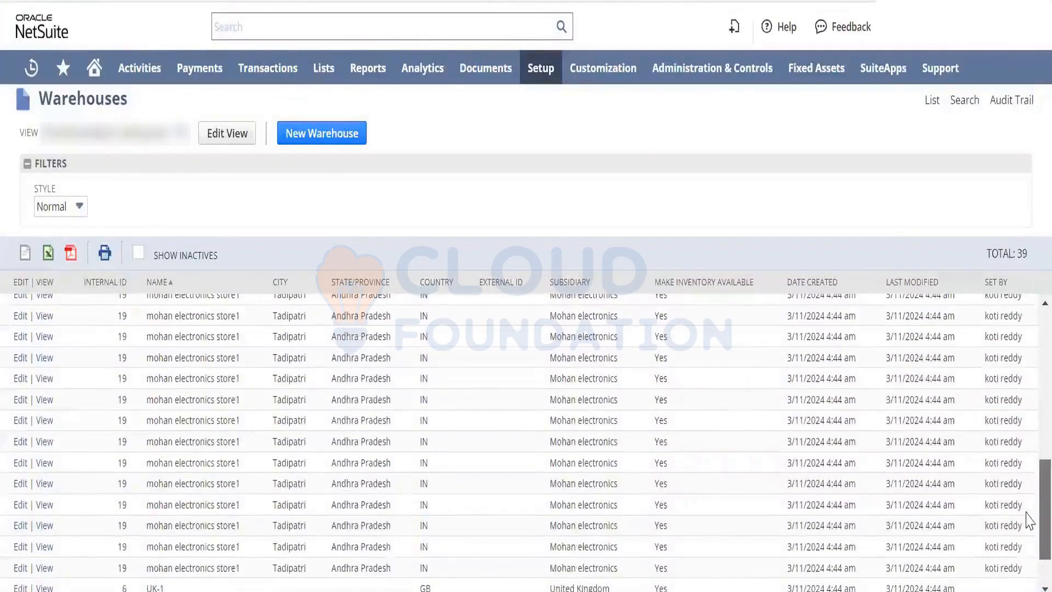
pyautogui.scroll(5, 1029, 493)
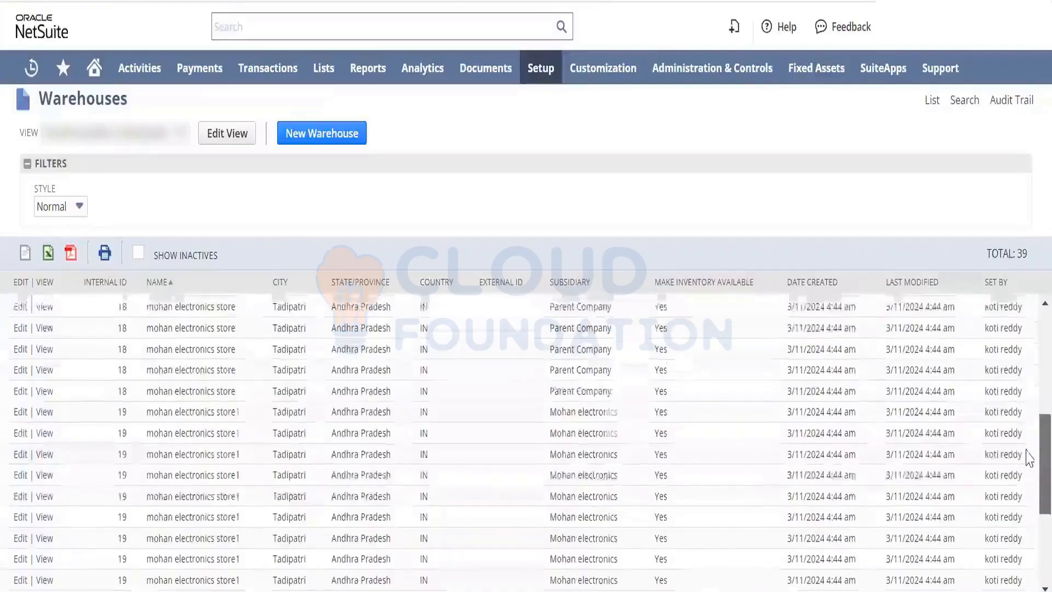
pyautogui.scroll(5, 1031, 438)
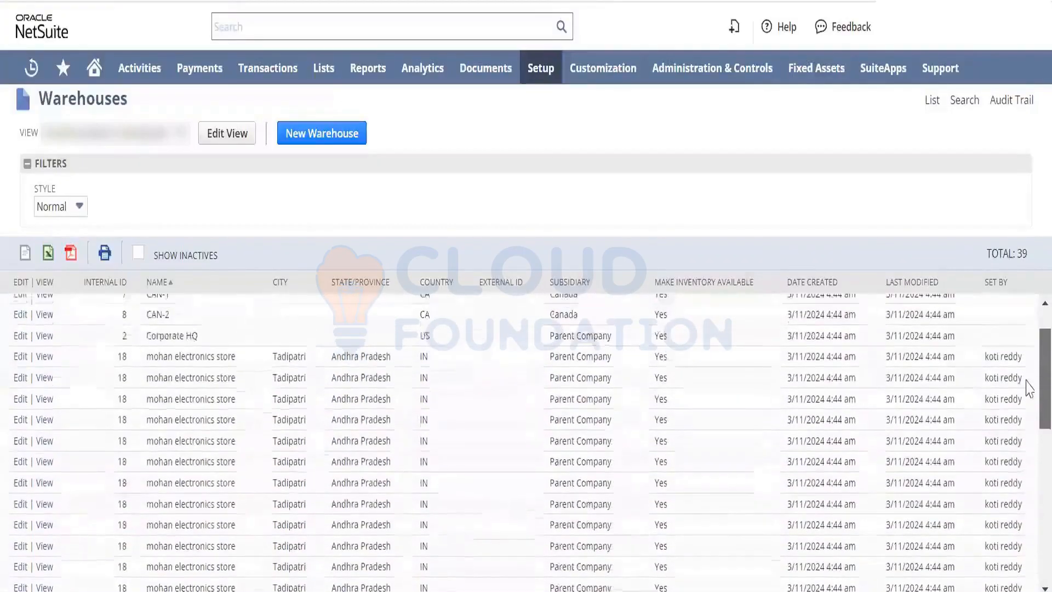
pyautogui.scroll(2, 1029, 384)
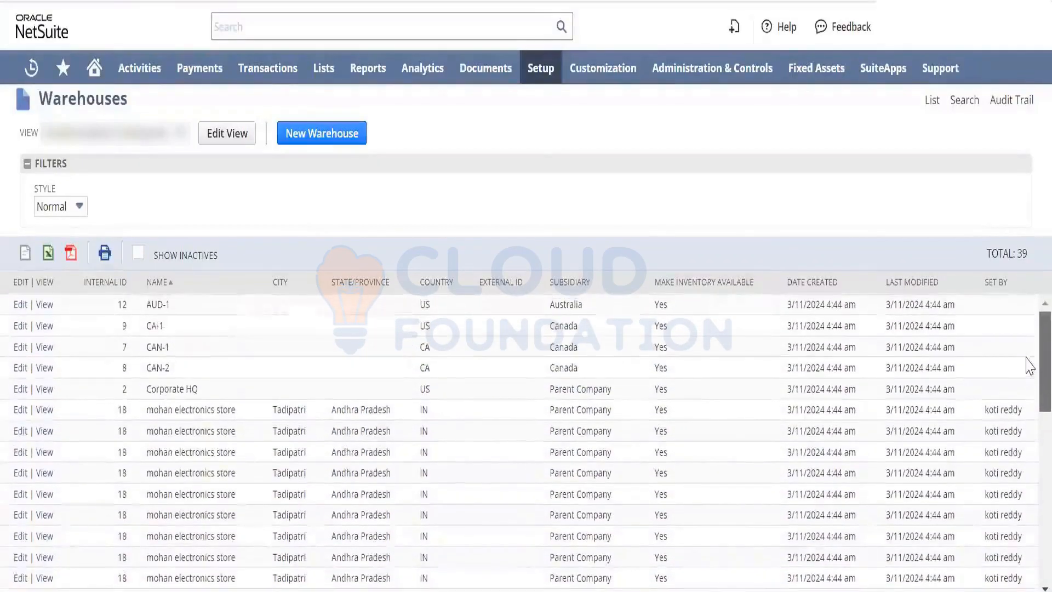
pyautogui.scroll(-3, 1031, 378)
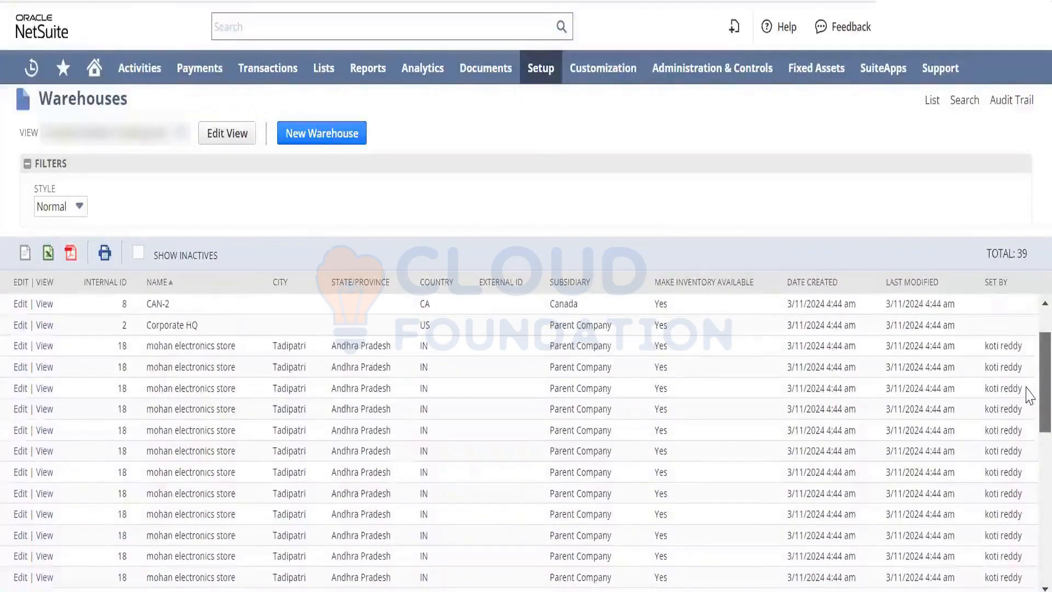
pyautogui.scroll(-1, 1029, 395)
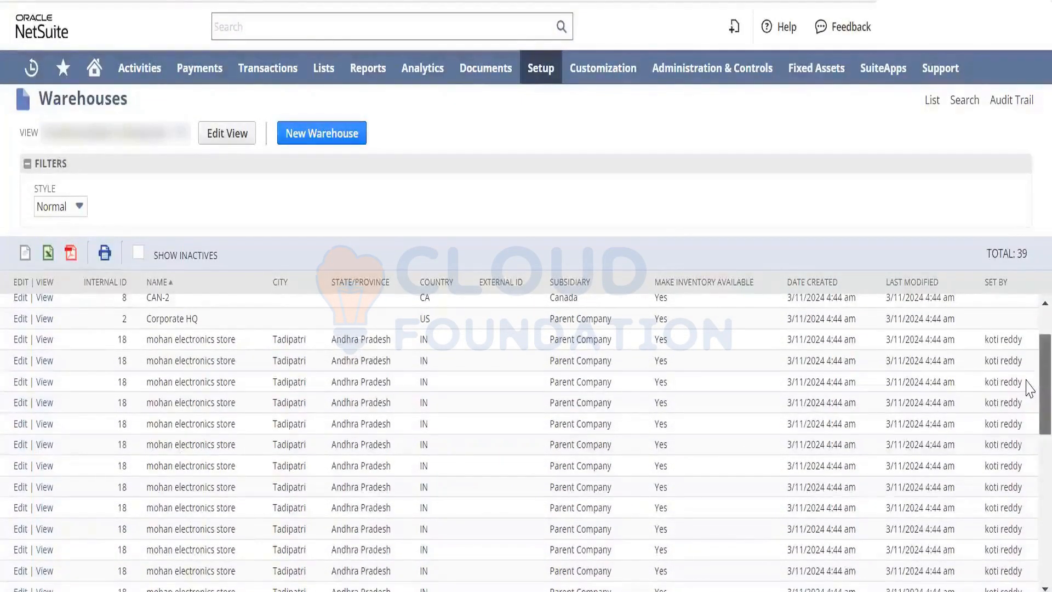
pyautogui.scroll(-5, 1029, 405)
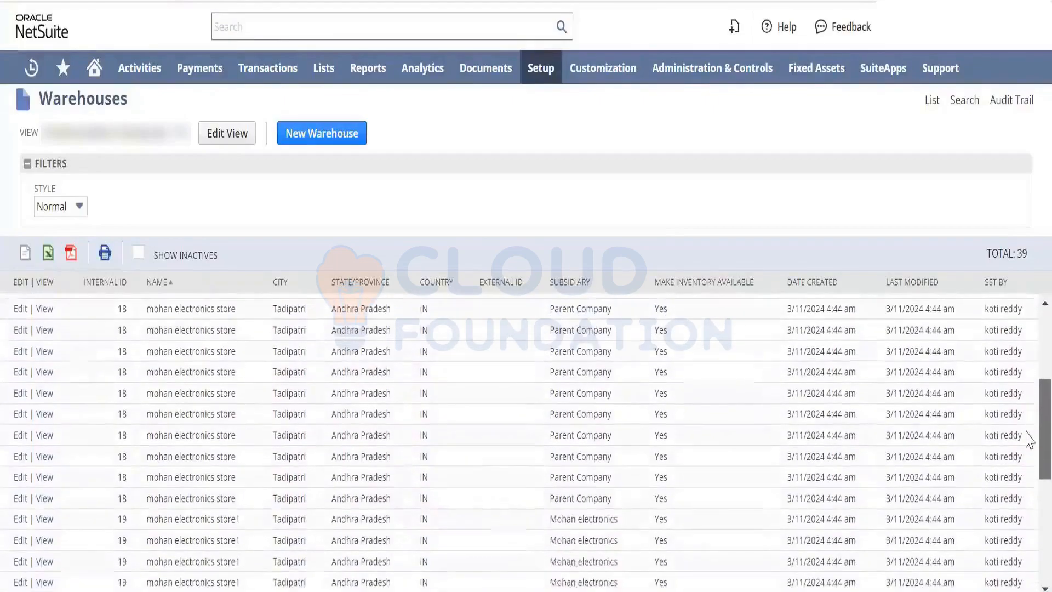
pyautogui.scroll(-3, 1029, 439)
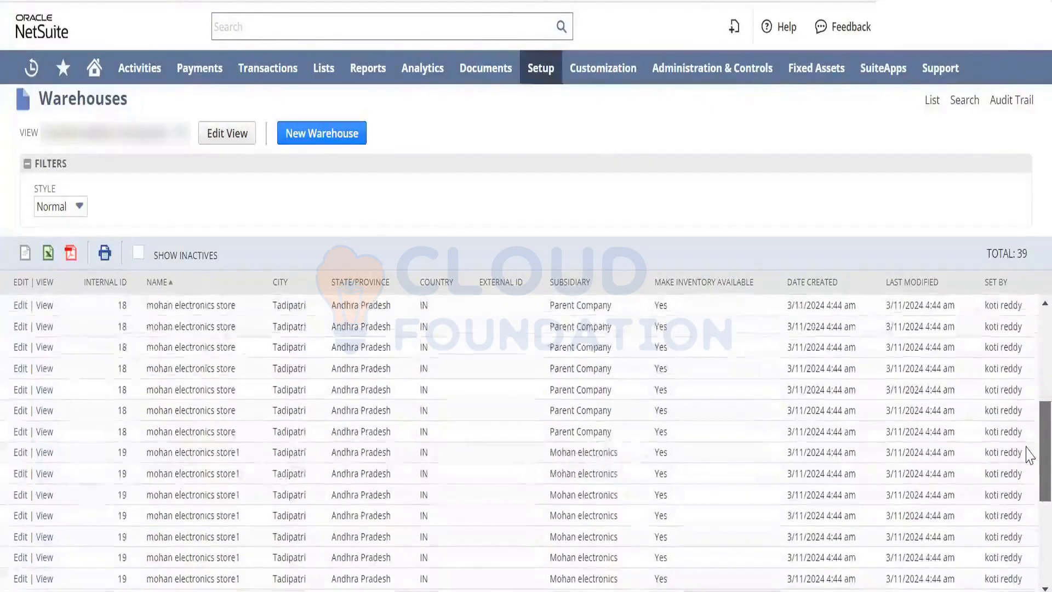
pyautogui.scroll(3, 1030, 445)
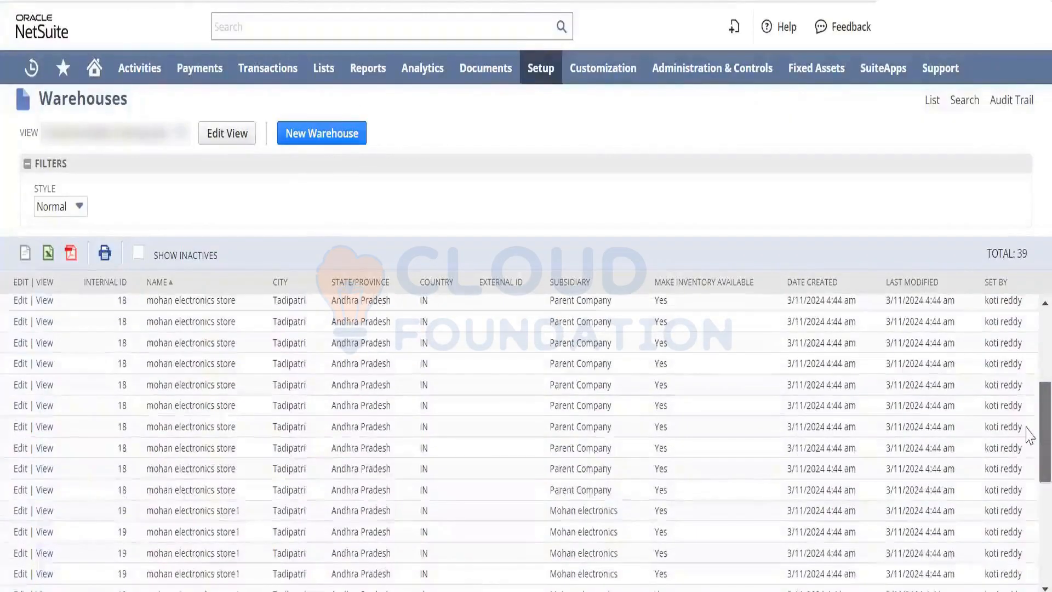
pyautogui.scroll(-1, 1030, 439)
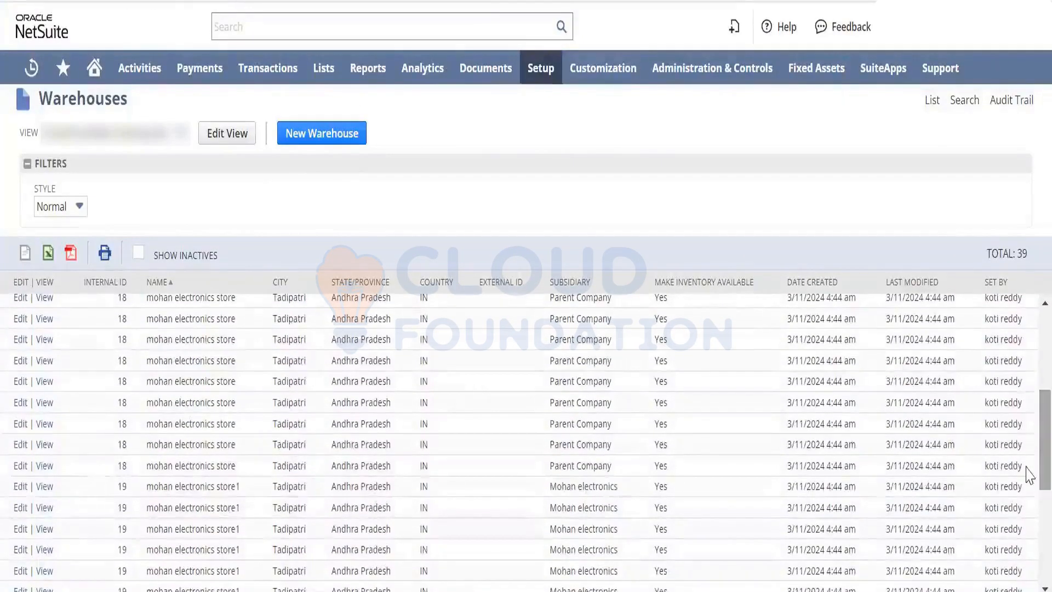
pyautogui.scroll(5, 1030, 432)
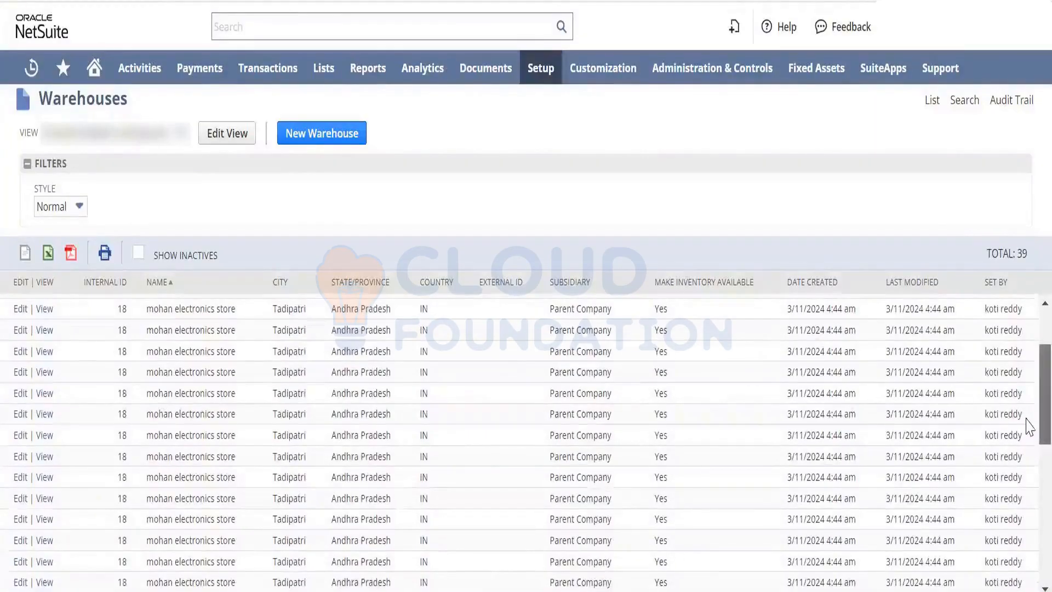
pyautogui.scroll(3, 1028, 427)
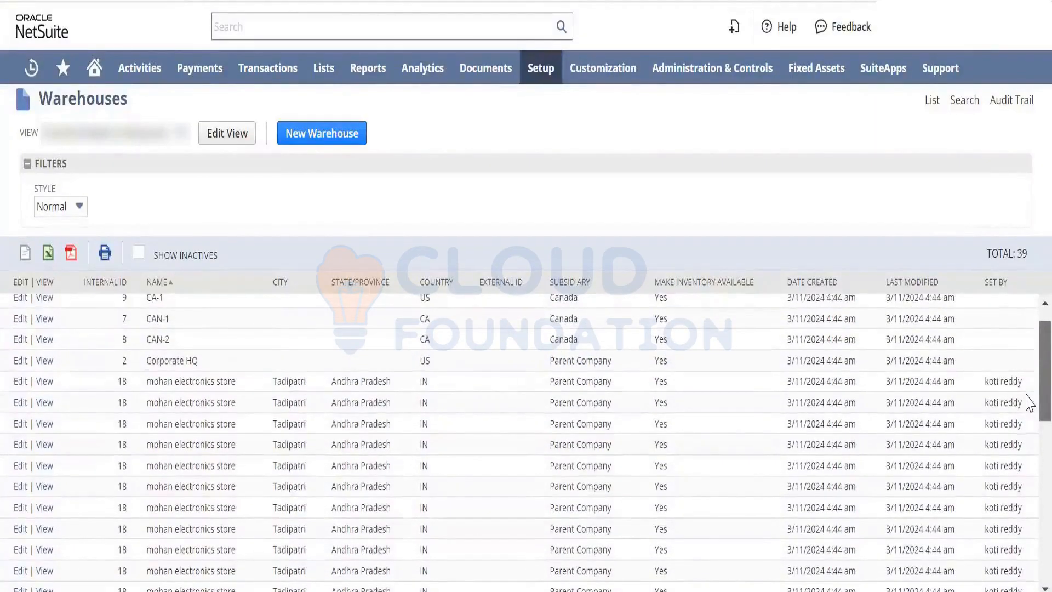
pyautogui.scroll(-1, 1030, 404)
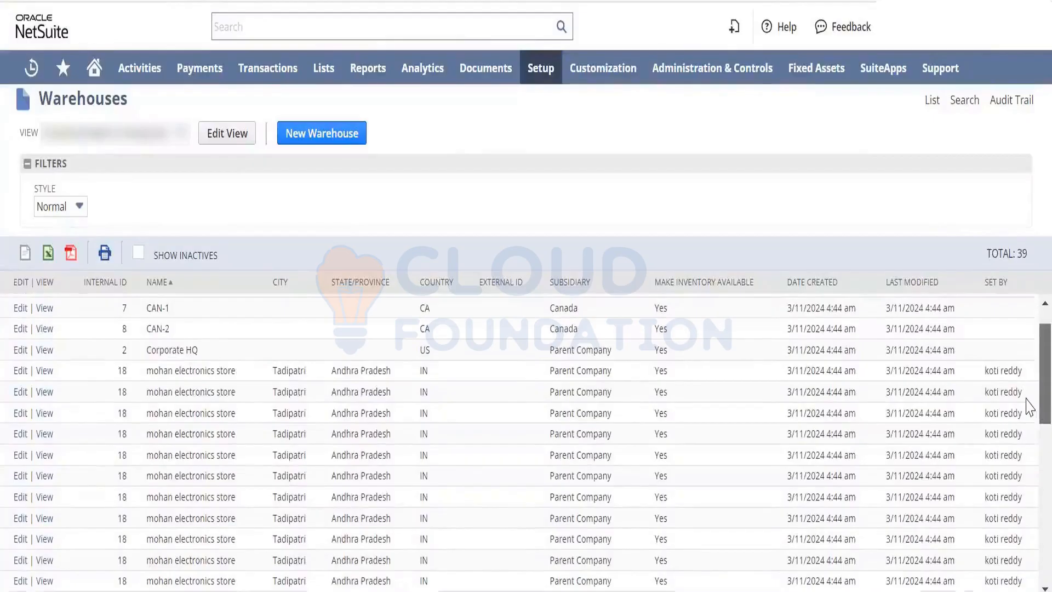
pyautogui.scroll(-5, 1028, 406)
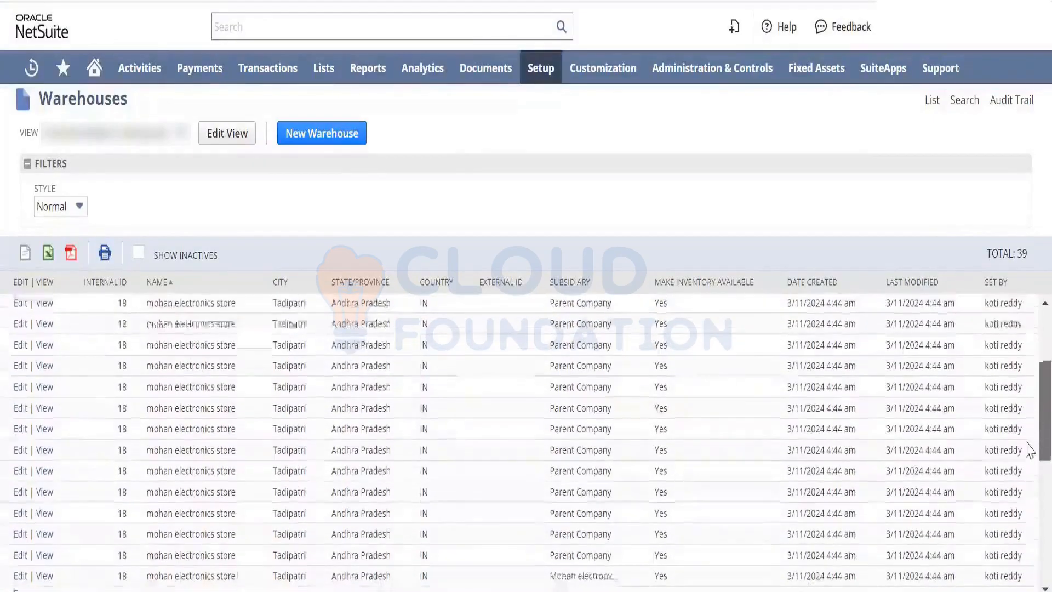
pyautogui.scroll(-3, 1030, 526)
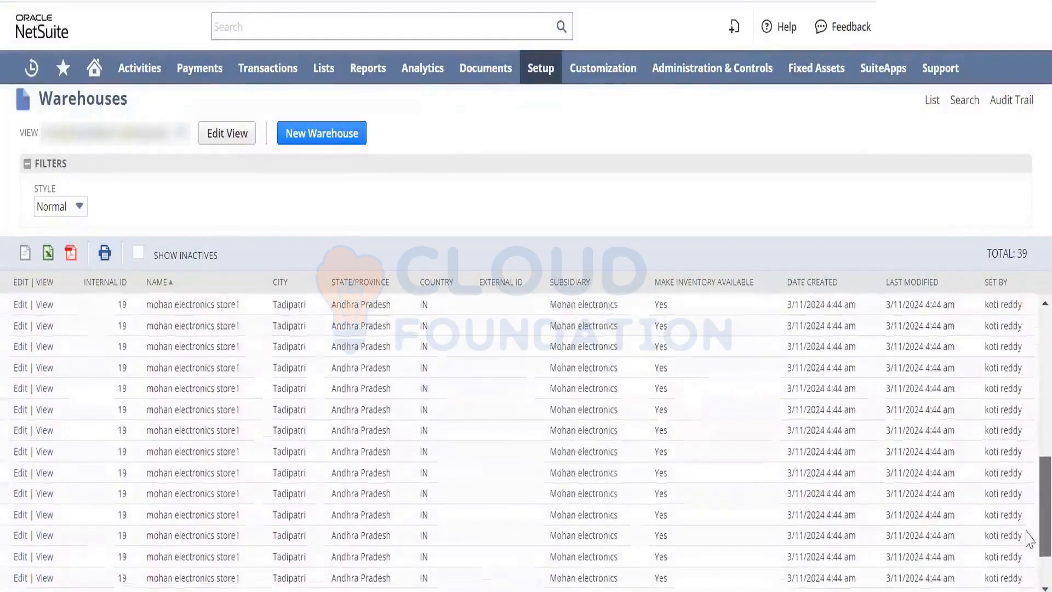
pyautogui.scroll(-1, 1030, 554)
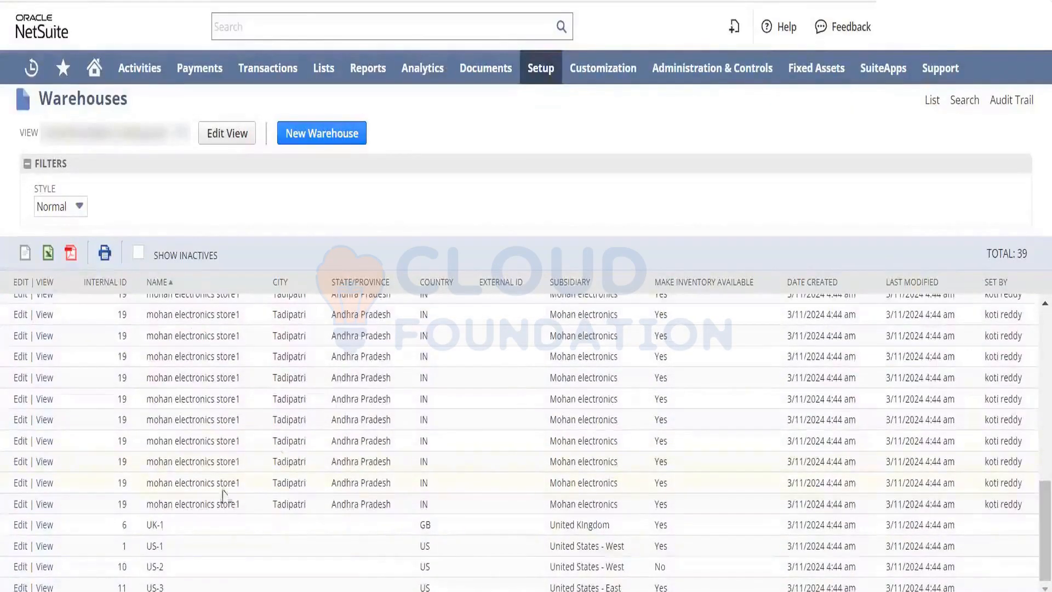
pyautogui.moveTo(240, 505); pyautogui.dragTo(152, 499)
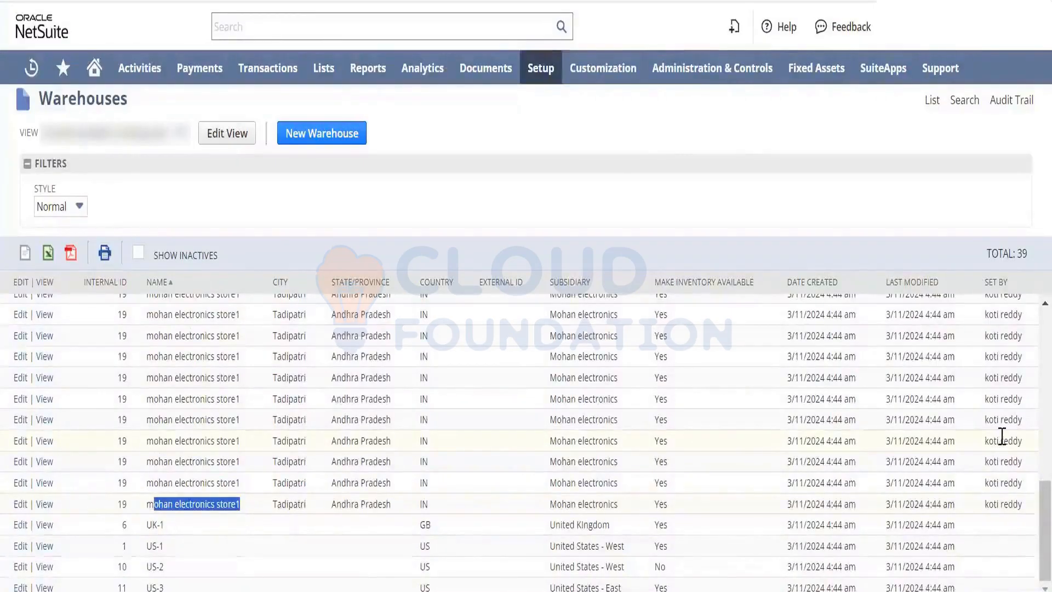
# Reopen the warehouse view for editing and remove the System Notes : Set by result column.
pyautogui.click(229, 134)
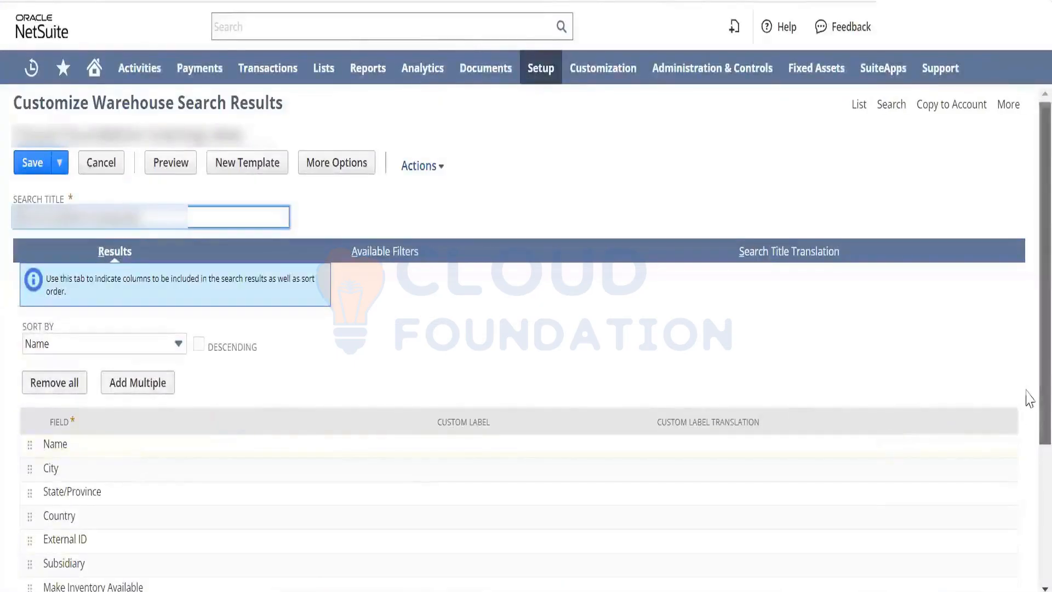
pyautogui.scroll(-3, 1030, 559)
pyautogui.click(104, 454)
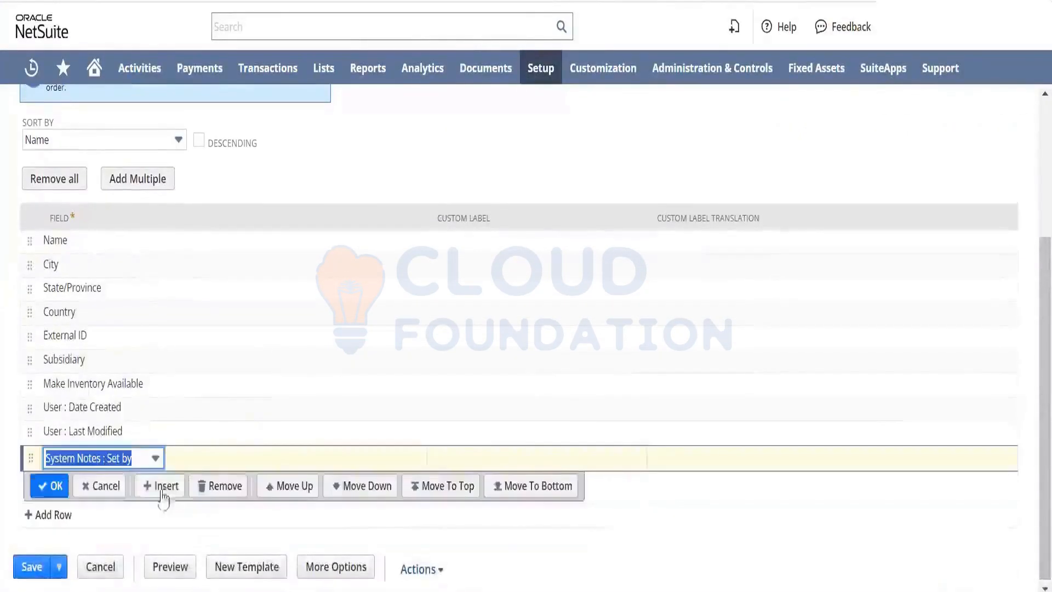
pyautogui.click(216, 486)
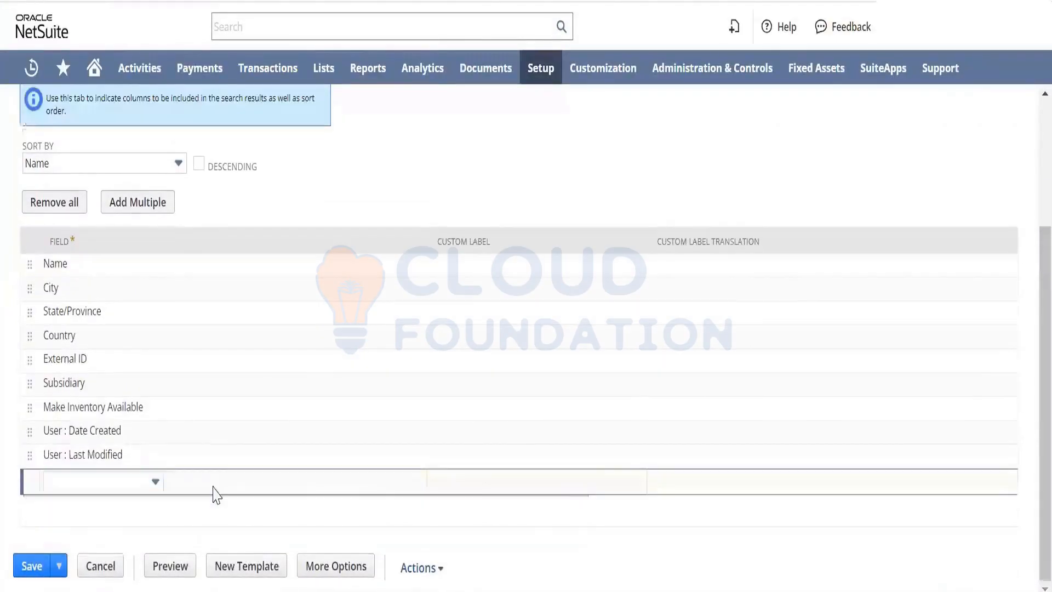
# Go to the warehouse view's available filters and select Name for the first filter row.
pyautogui.scroll(2, 1027, 428)
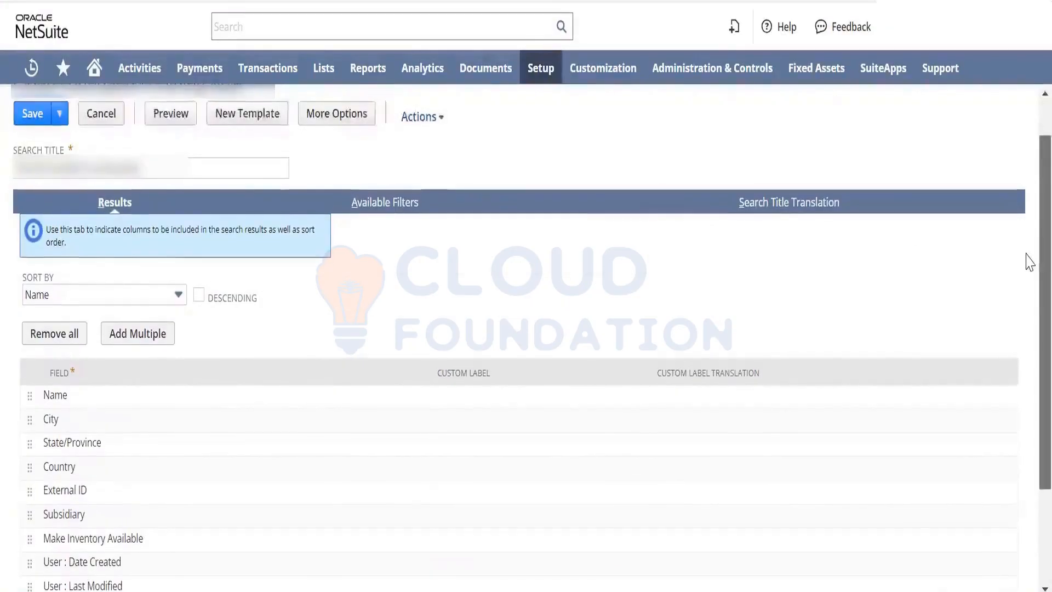
pyautogui.scroll(1, 1027, 241)
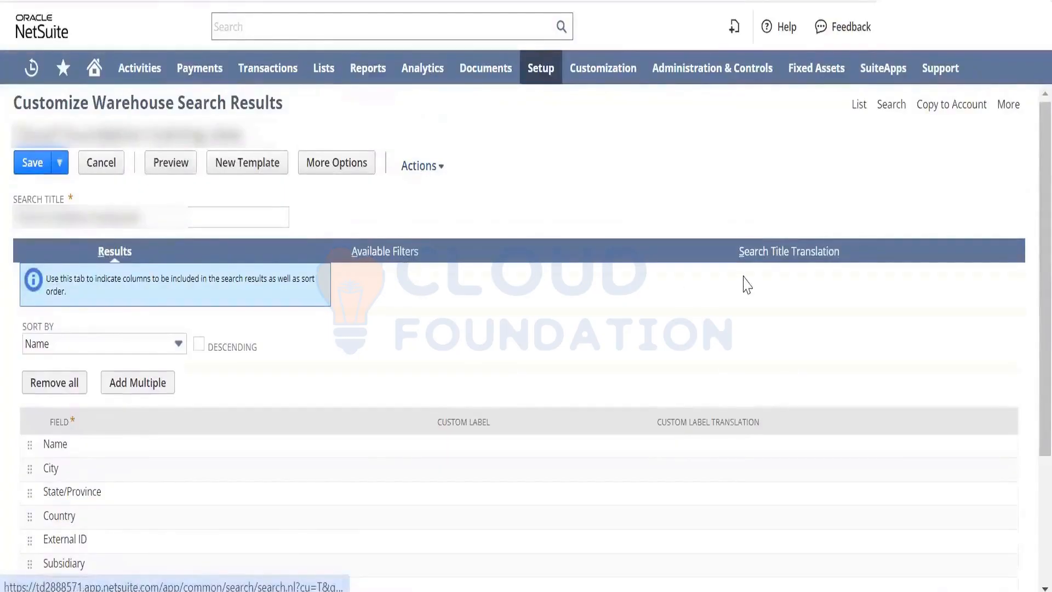
pyautogui.click(384, 252)
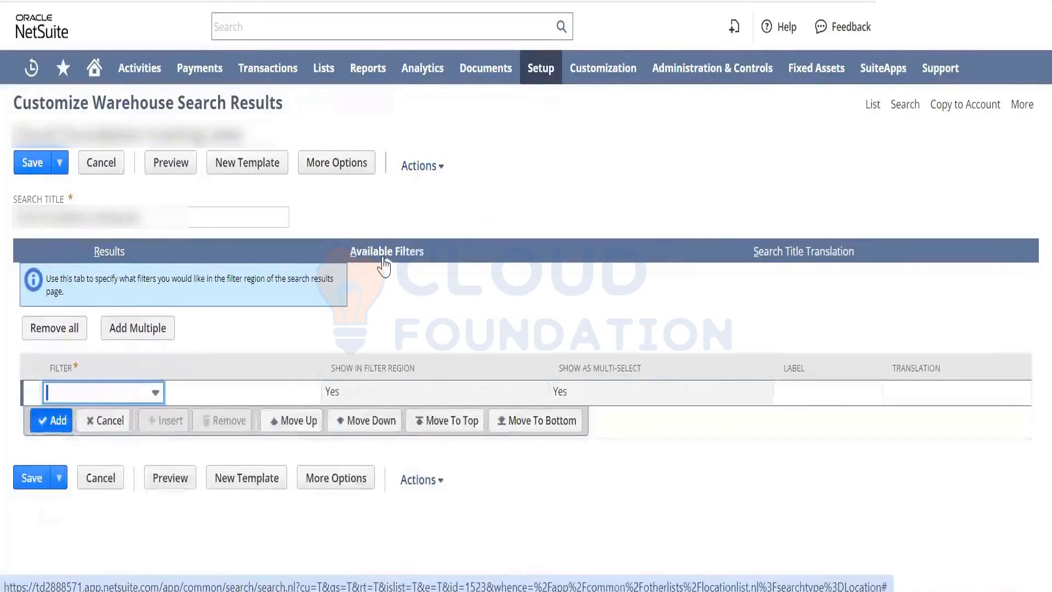
pyautogui.click(155, 395)
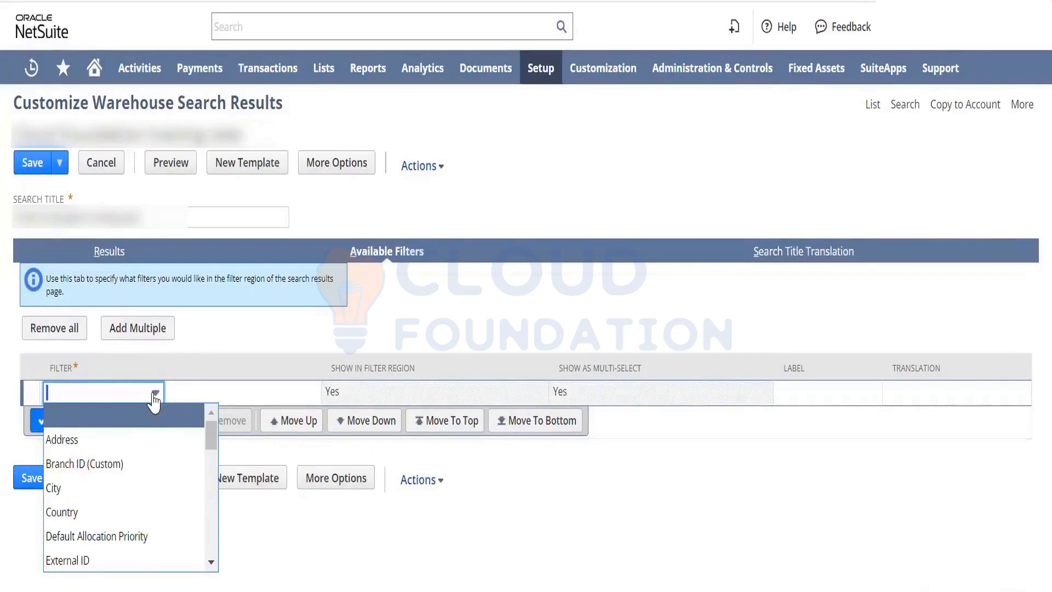
pyautogui.click(155, 394)
pyautogui.click(155, 395)
pyautogui.write('Name')
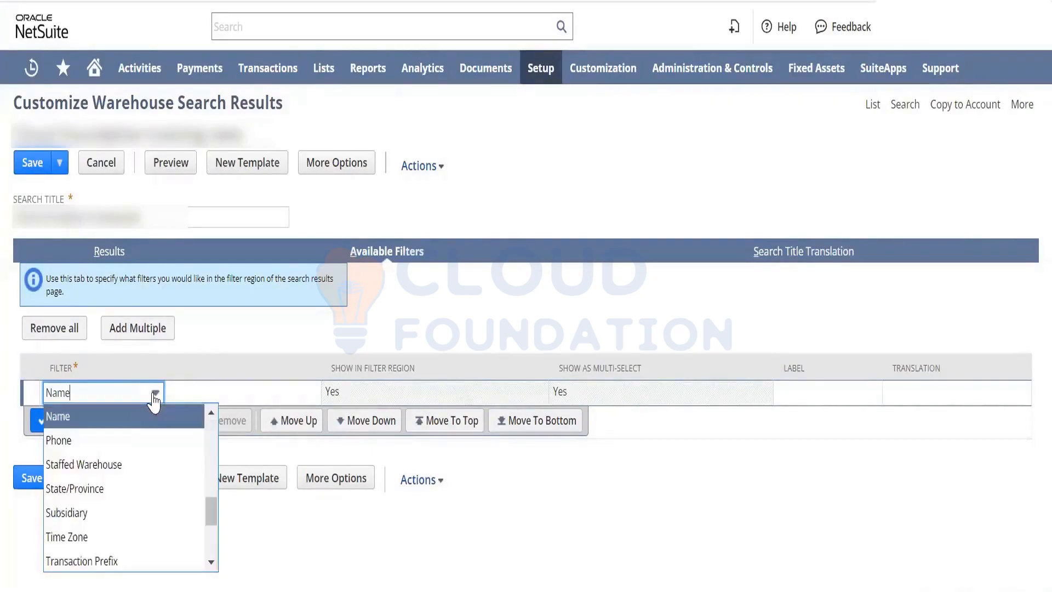
pyautogui.click(144, 416)
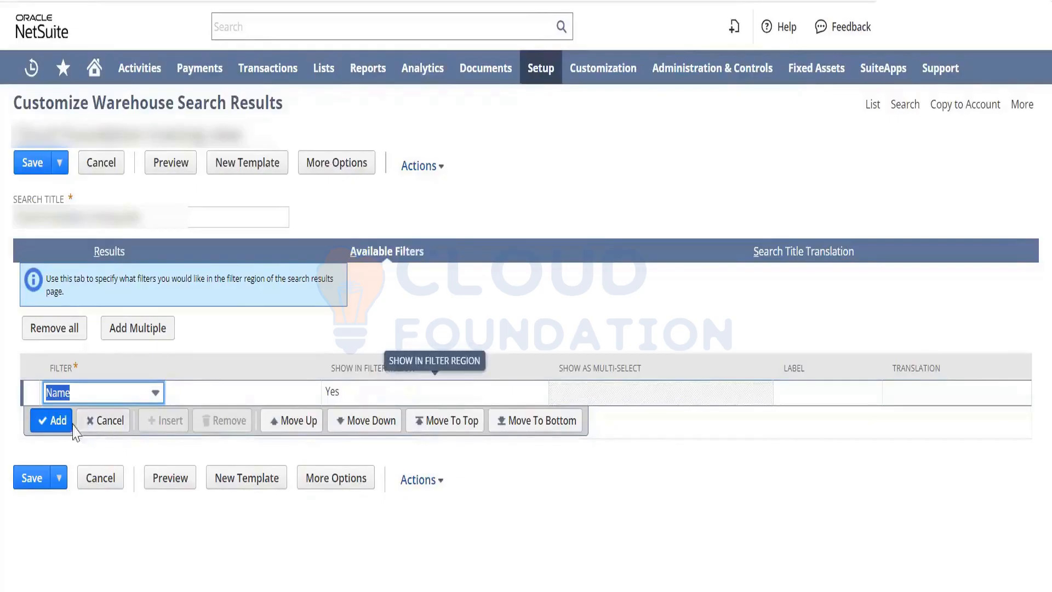
# Change the first filter row to City, add it to the available filters and save the warehouse view.
pyautogui.click(155, 394)
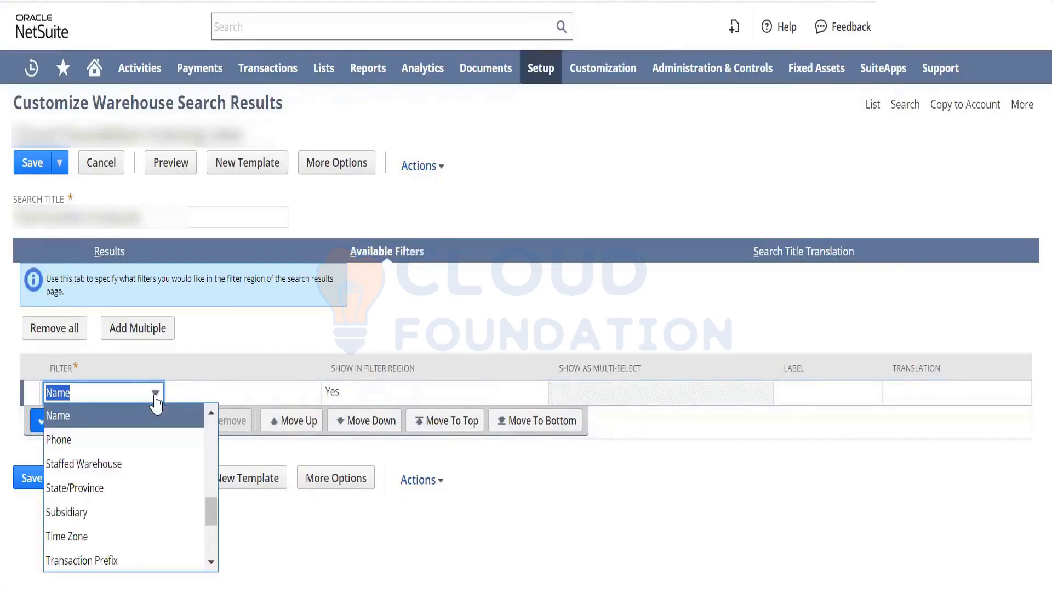
pyautogui.write('City')
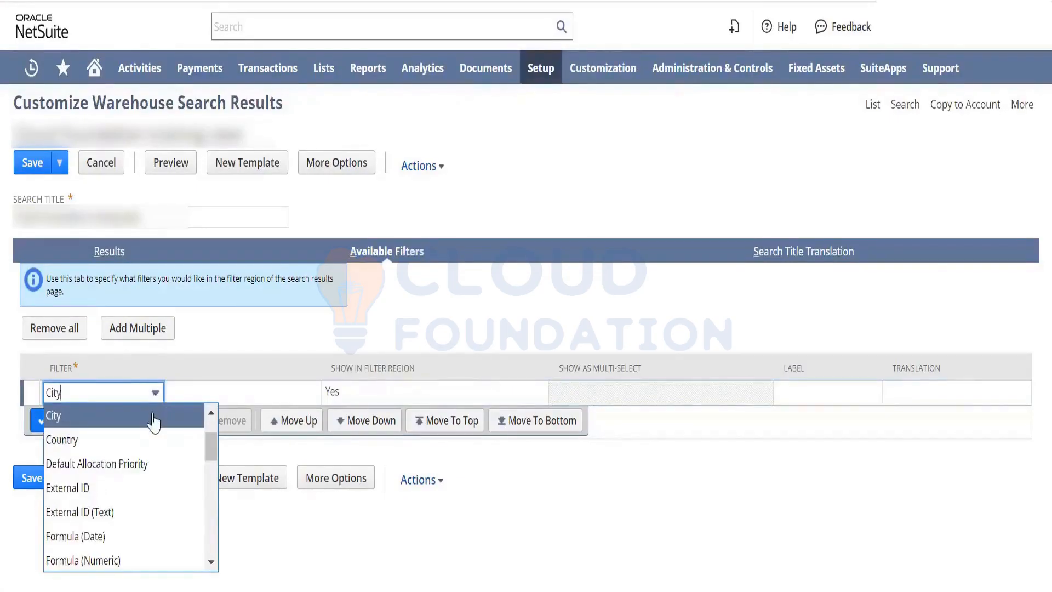
pyautogui.click(153, 419)
pyautogui.click(58, 422)
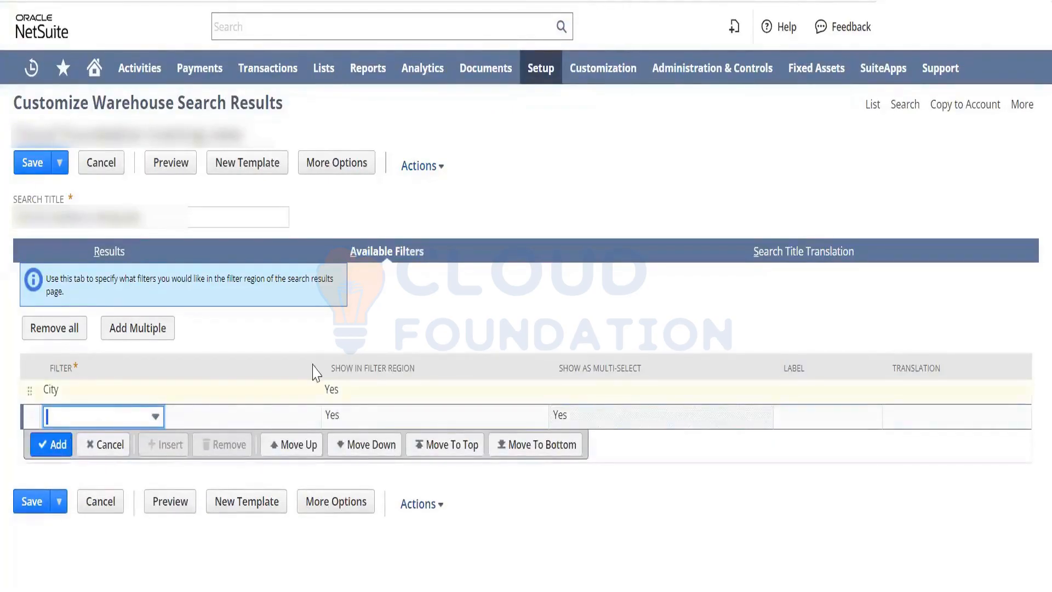
pyautogui.click(24, 501)
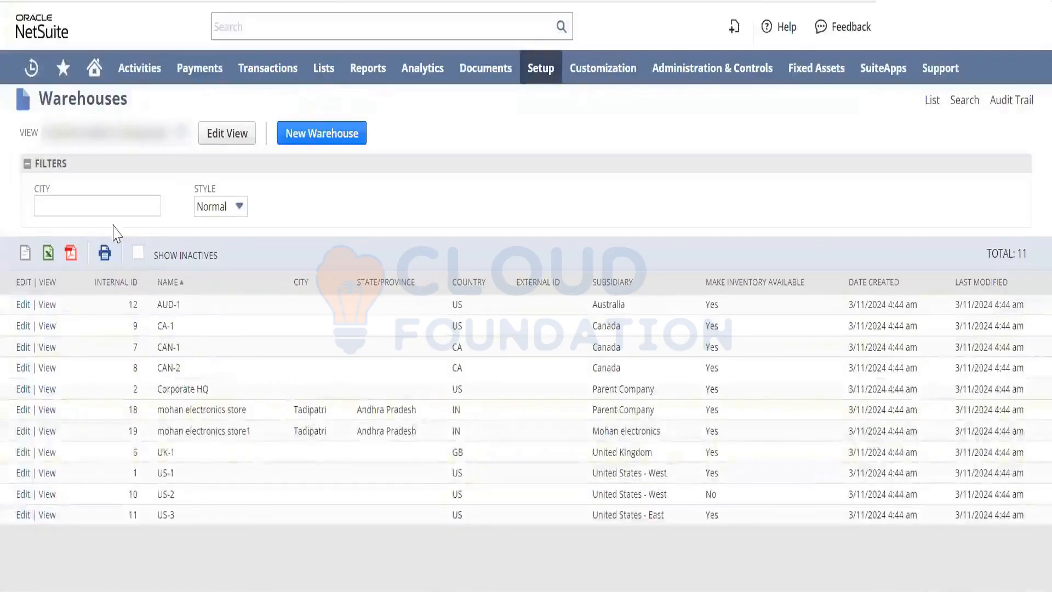
# Try entering "califo" in the warehouse list's City filter and clear it again.
pyautogui.click(107, 205)
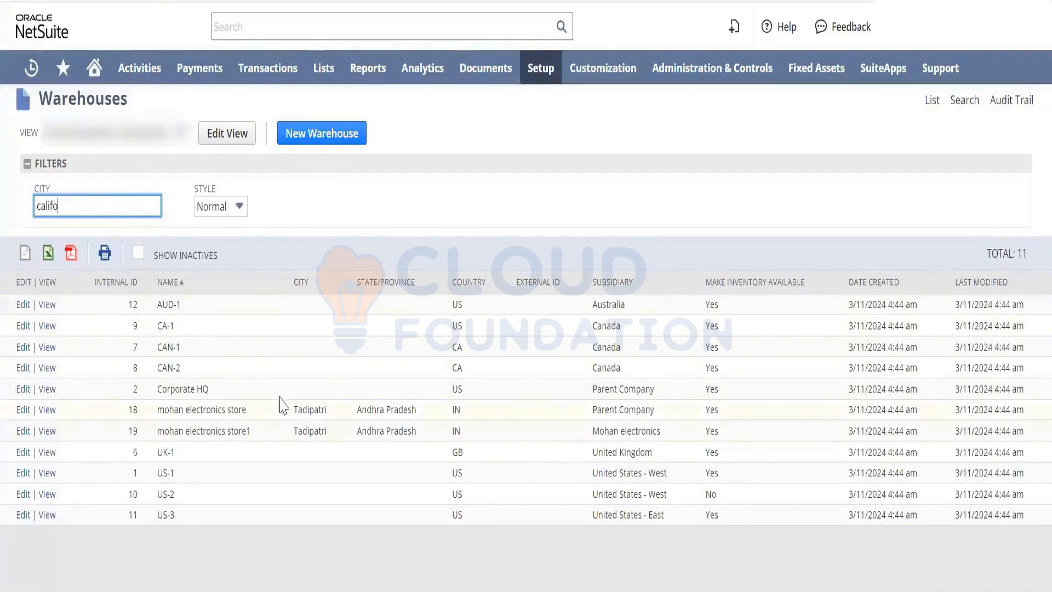
pyautogui.moveTo(95, 206); pyautogui.dragTo(2, 240)
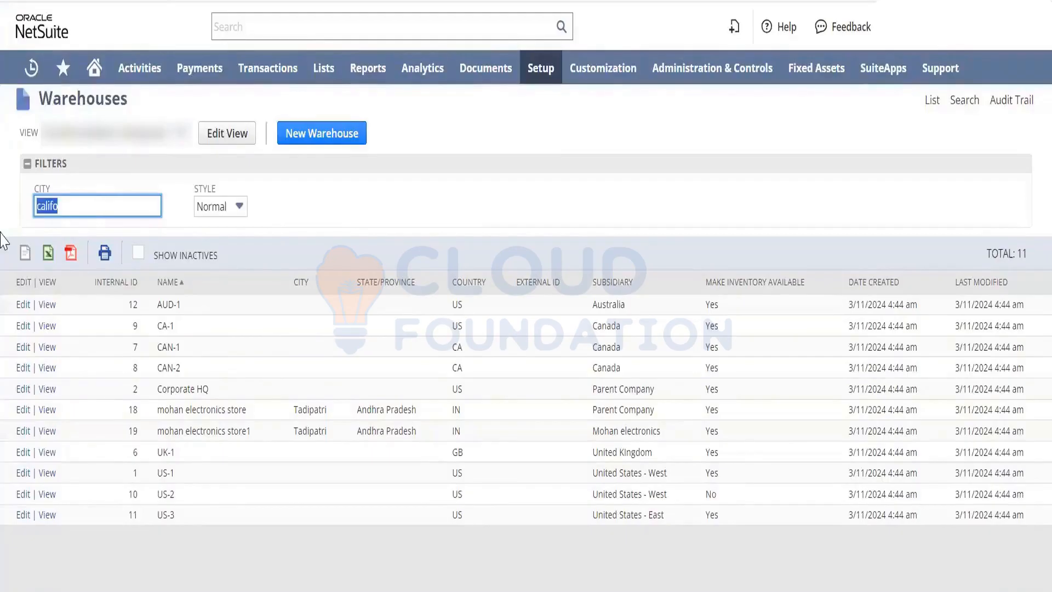
pyautogui.press('BackSpace')
pyautogui.click(292, 221)
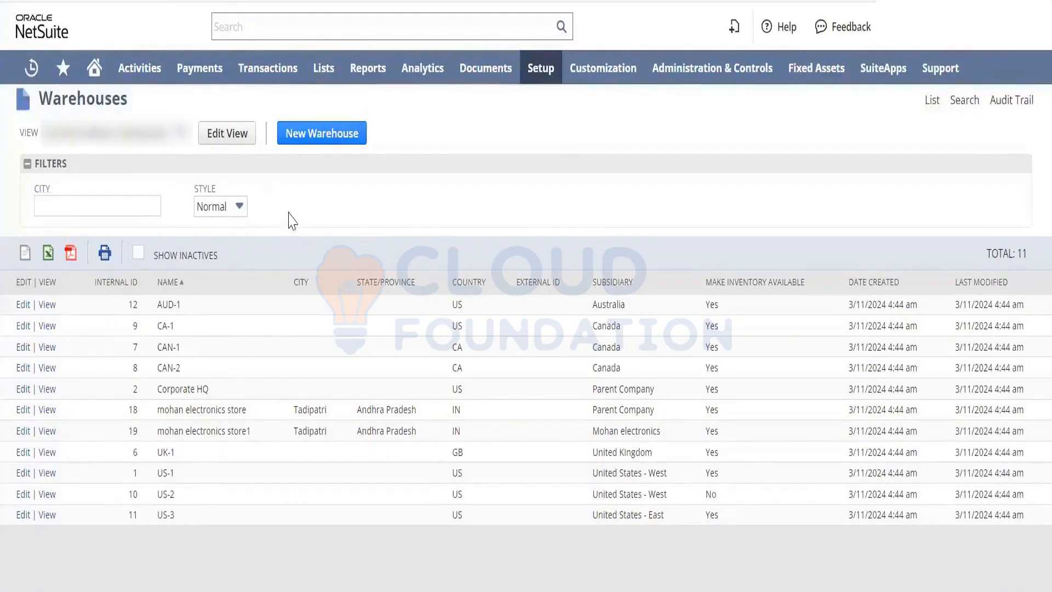
# Reopen the warehouse view for editing, replace its City filter with Name, and save the view.
pyautogui.click(234, 142)
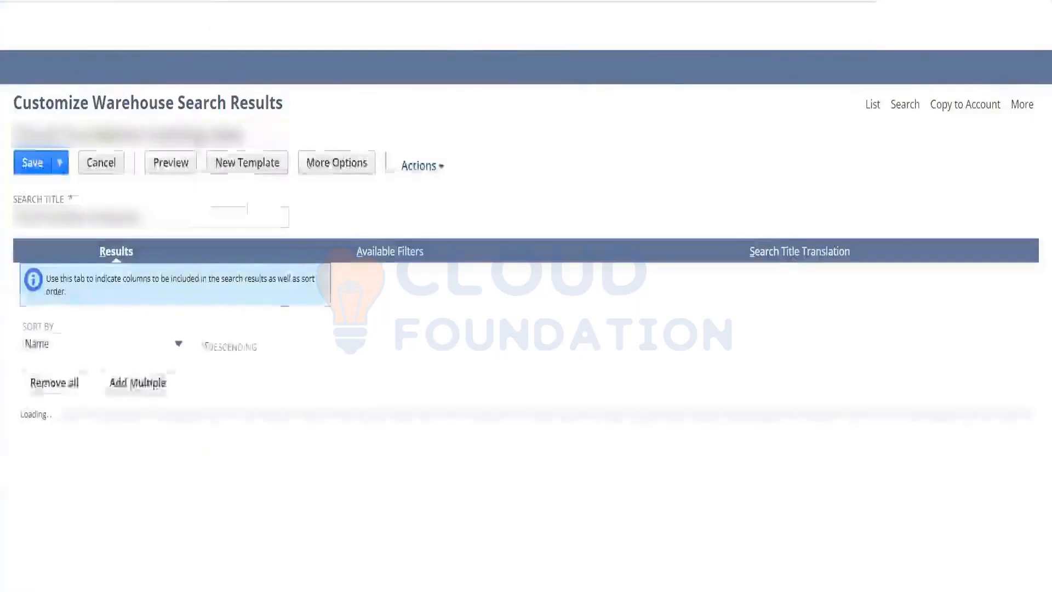
pyautogui.click(381, 254)
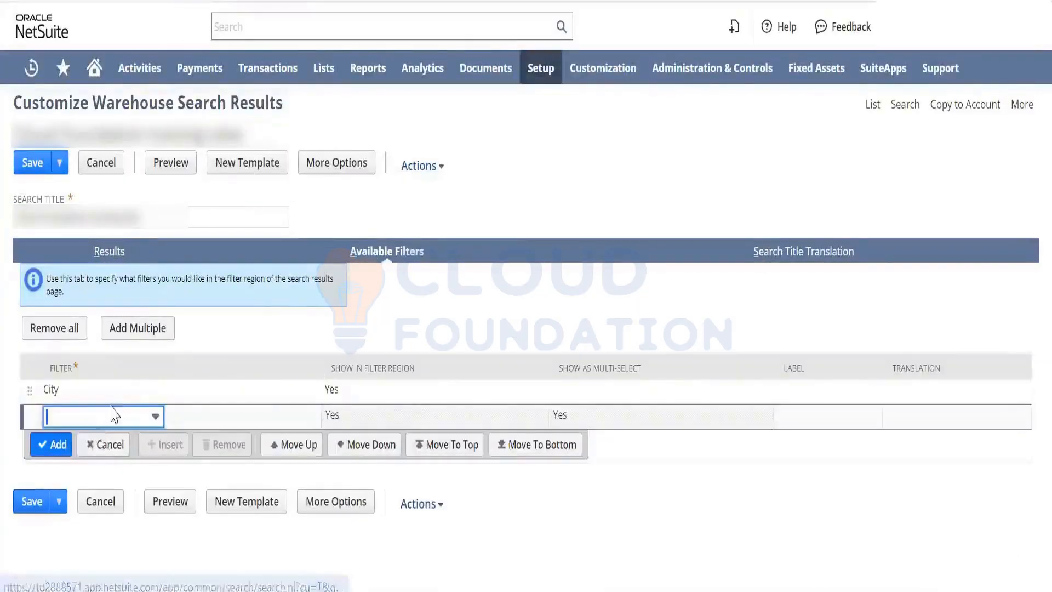
pyautogui.click(132, 394)
pyautogui.click(152, 396)
pyautogui.write('Name')
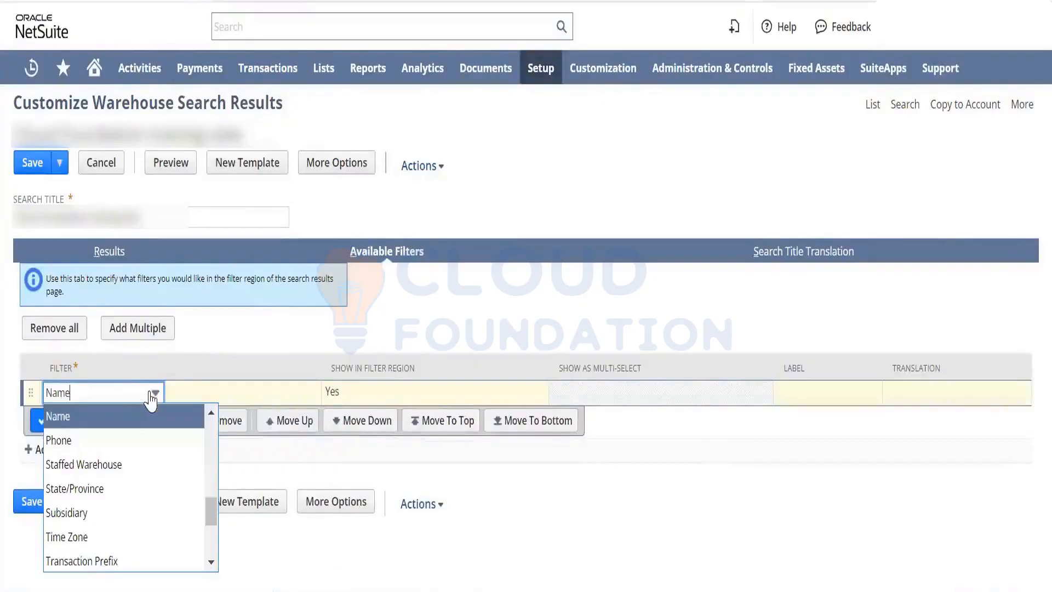
pyautogui.click(137, 428)
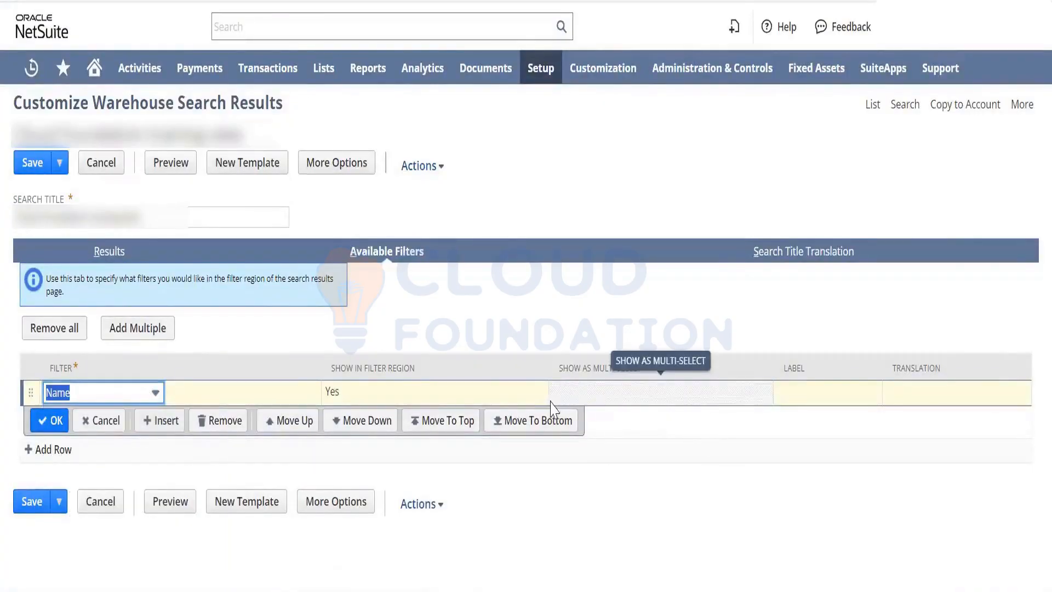
pyautogui.click(46, 421)
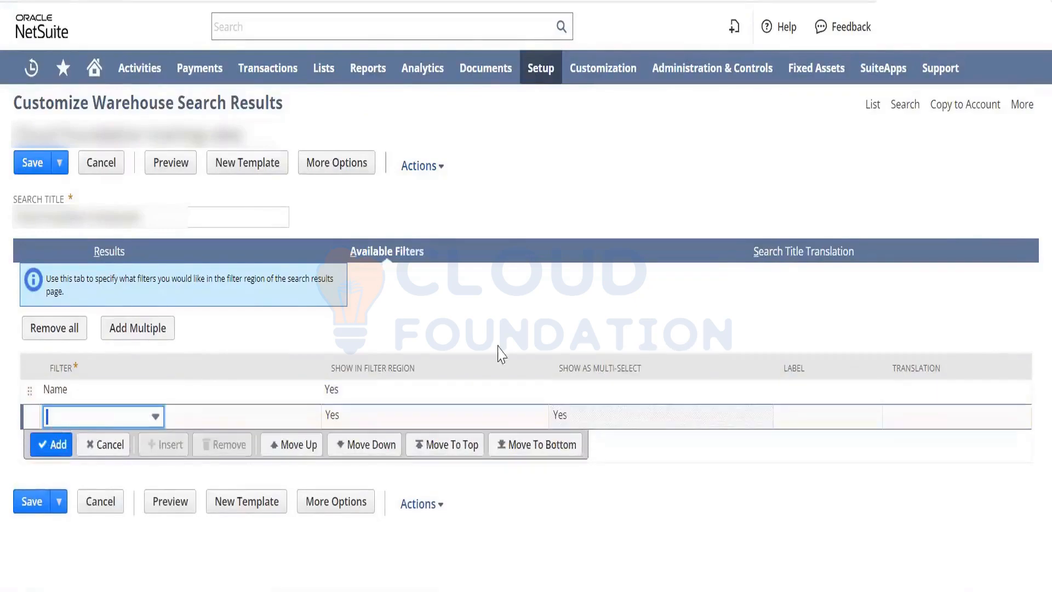
pyautogui.click(34, 502)
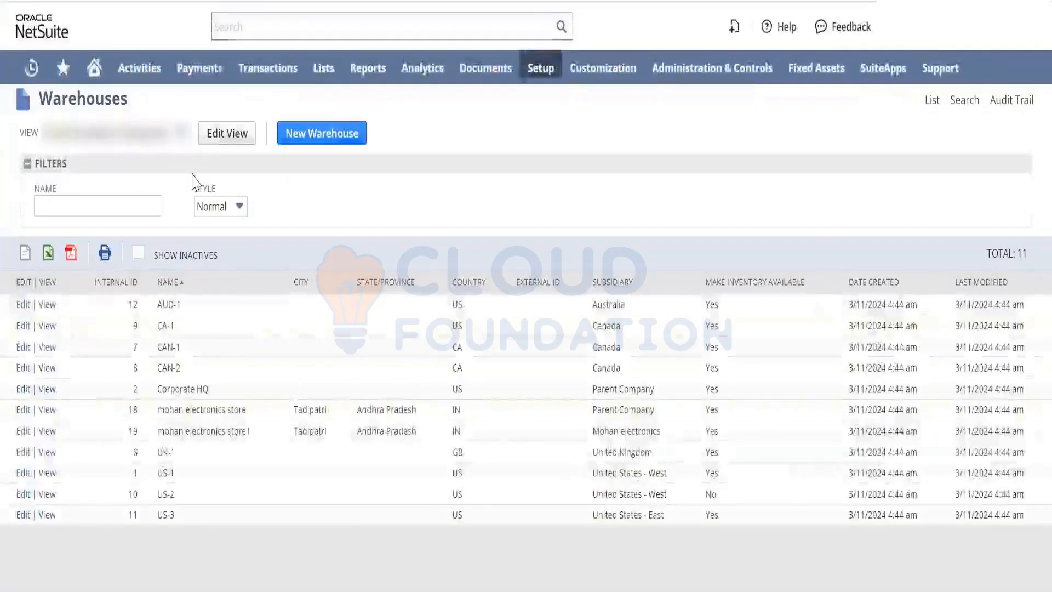
pyautogui.click(154, 201)
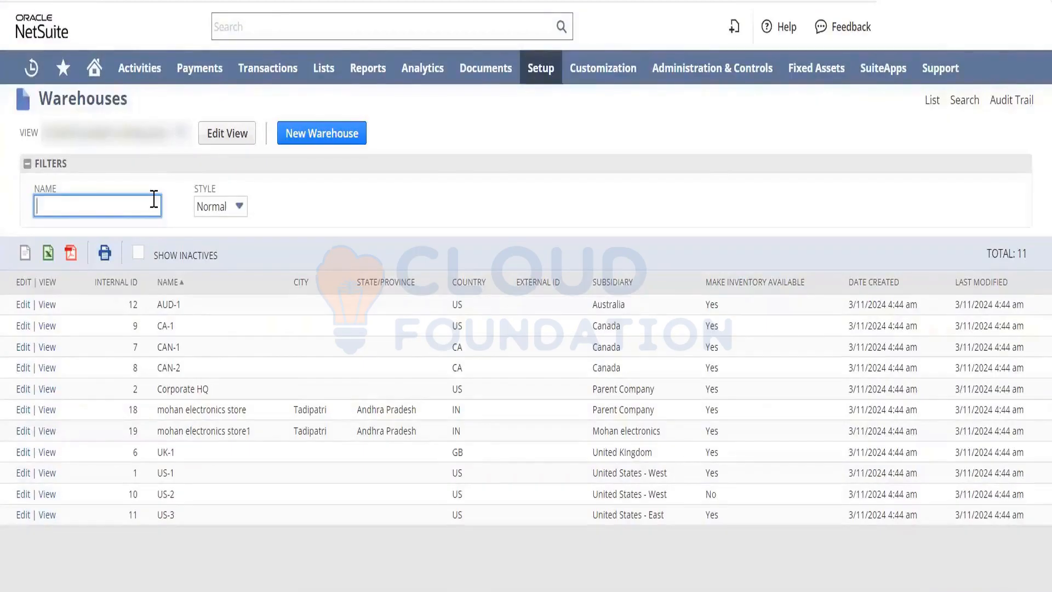
# Open the warehouse view for editing with more options and go to its search criteria.
pyautogui.click(226, 133)
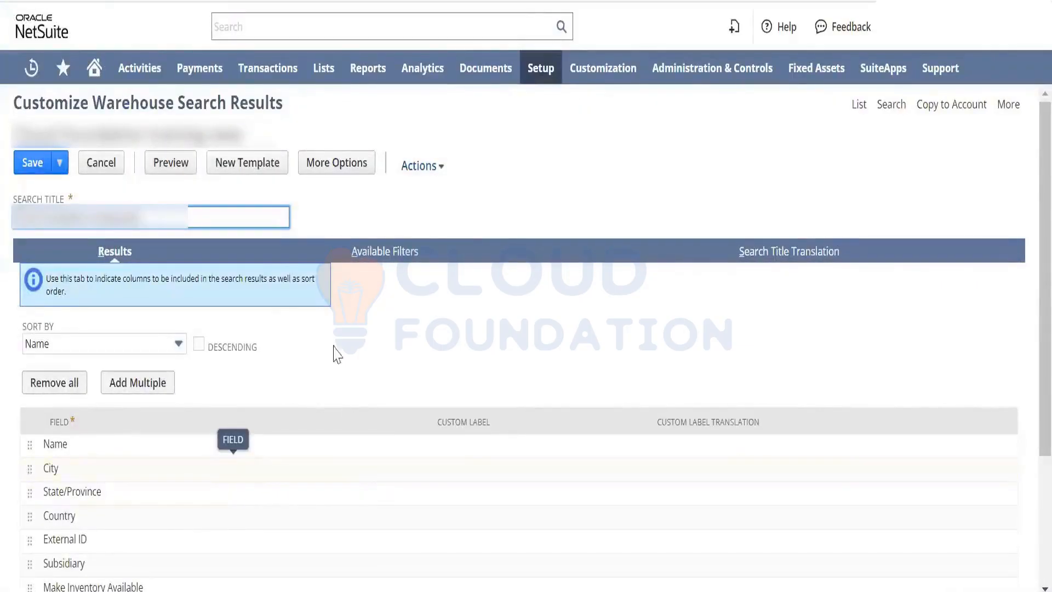
pyautogui.click(357, 164)
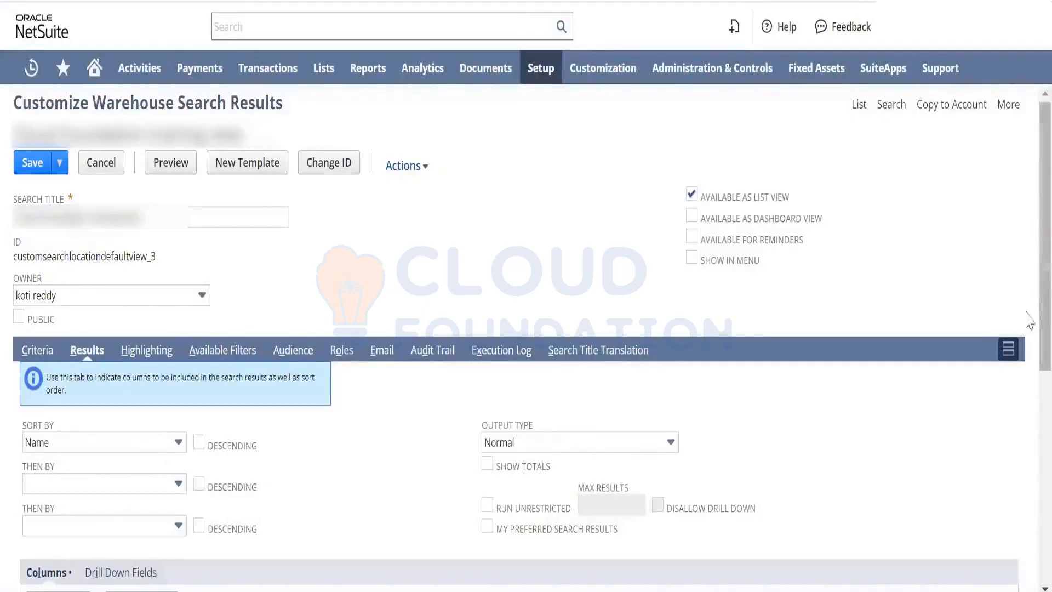
pyautogui.moveTo(1026, 317); pyautogui.dragTo(1026, 348)
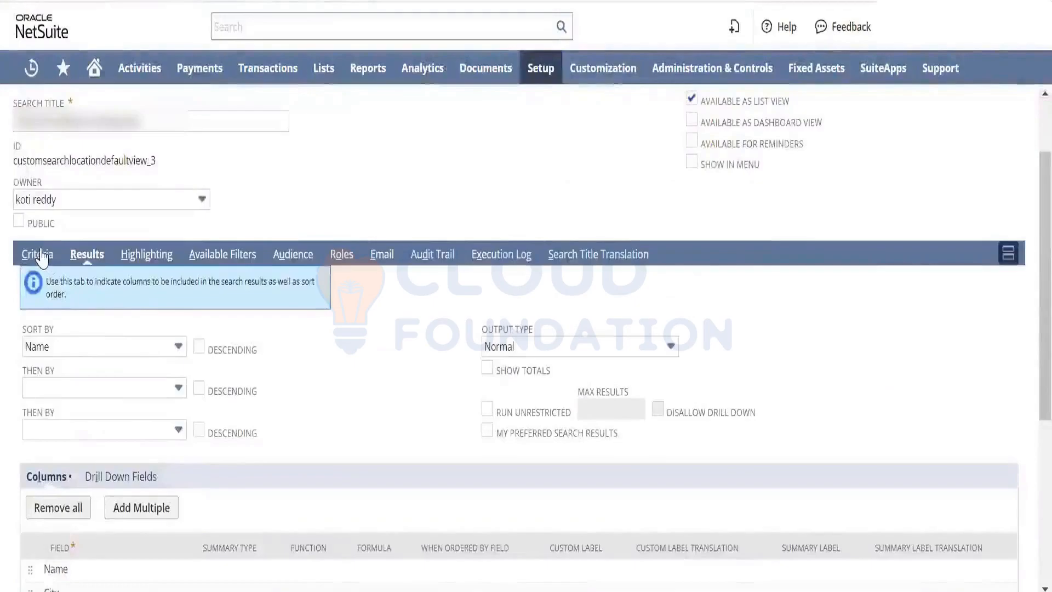
pyautogui.click(41, 252)
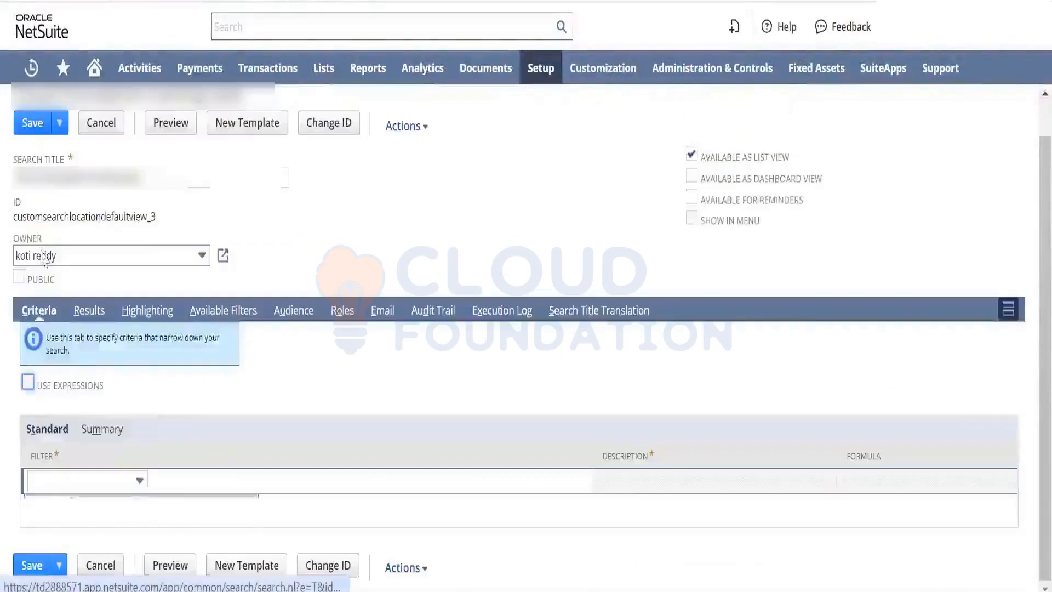
# Add a standard criterion requiring the warehouse Name to start with C.
pyautogui.click(140, 480)
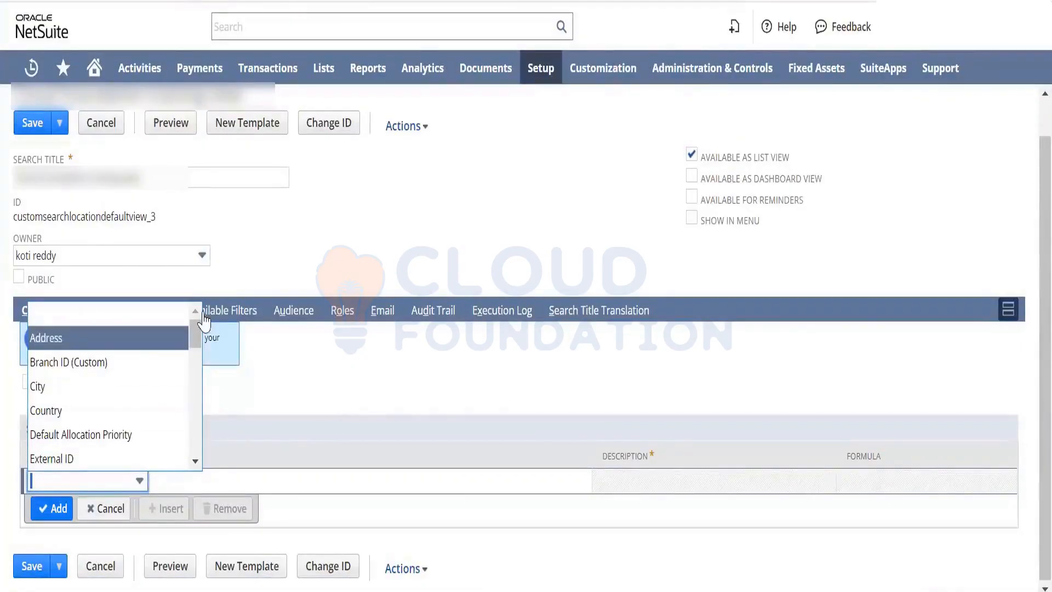
pyautogui.moveTo(198, 338); pyautogui.dragTo(198, 412)
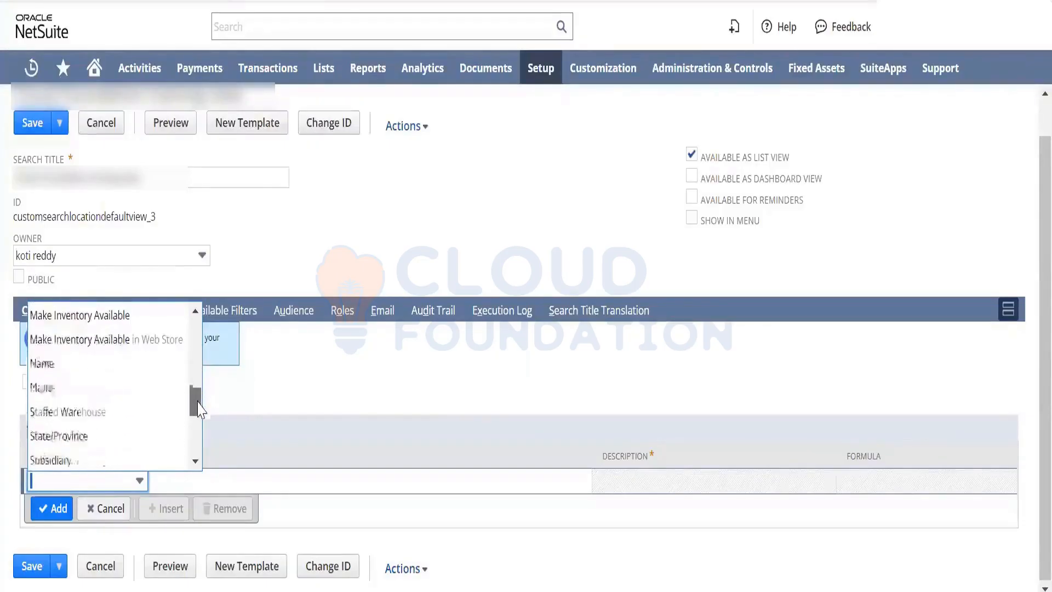
pyautogui.click(148, 375)
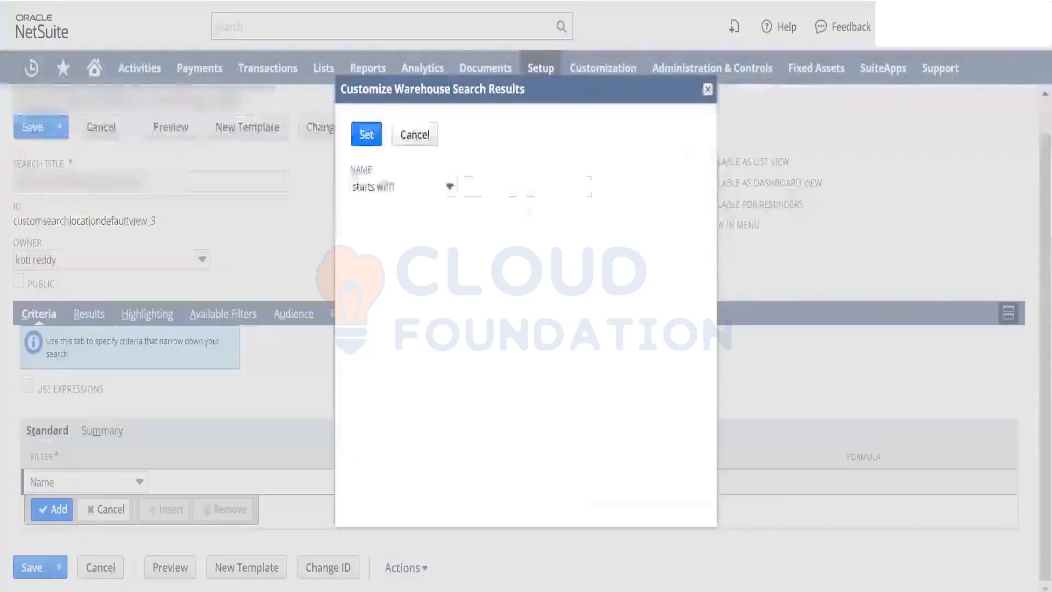
pyautogui.click(535, 185)
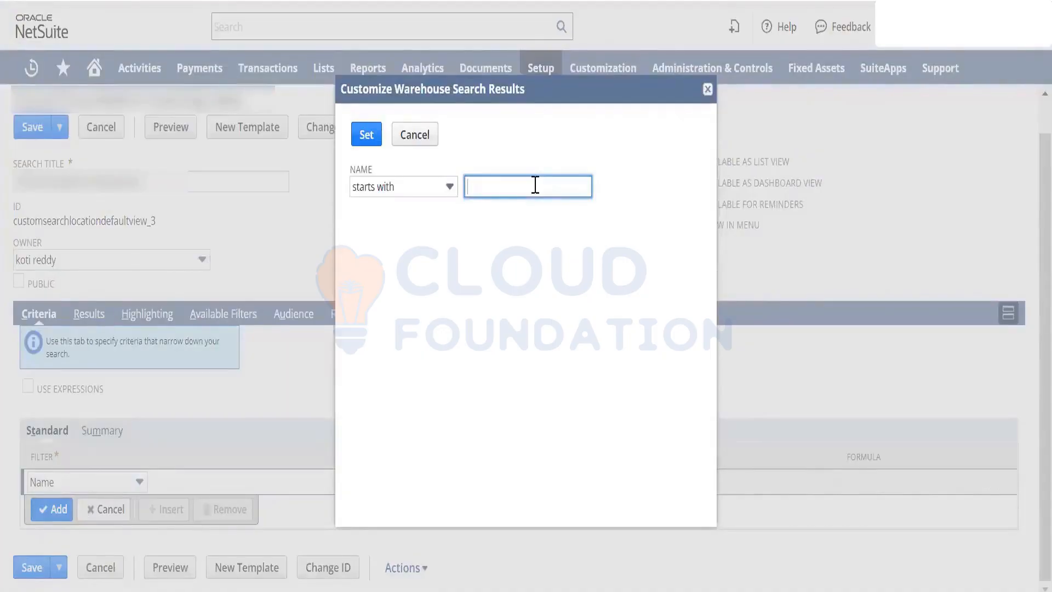
pyautogui.click(367, 136)
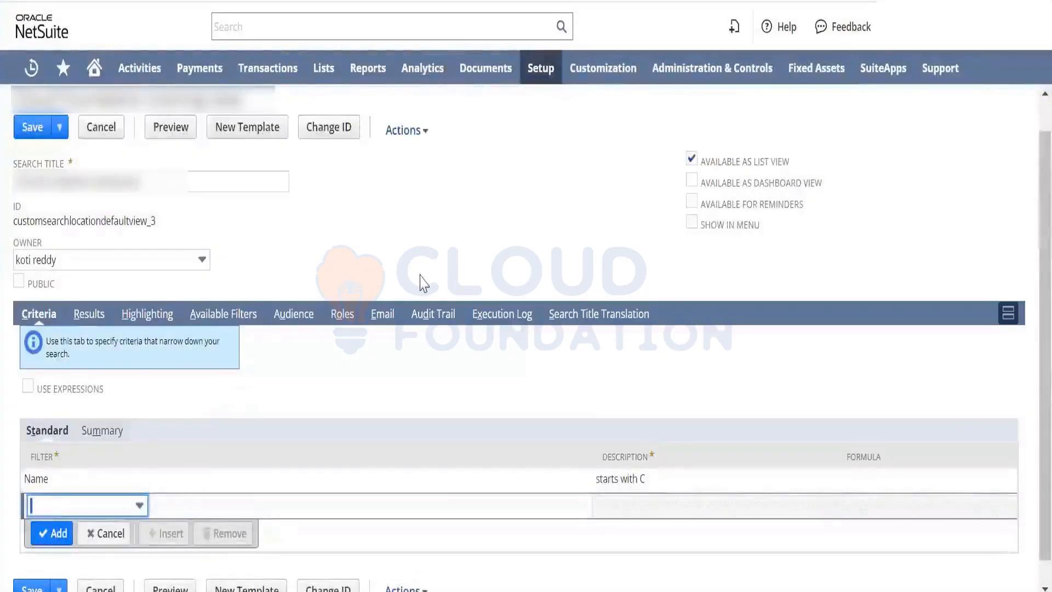
pyautogui.scroll(-1, 1045, 219)
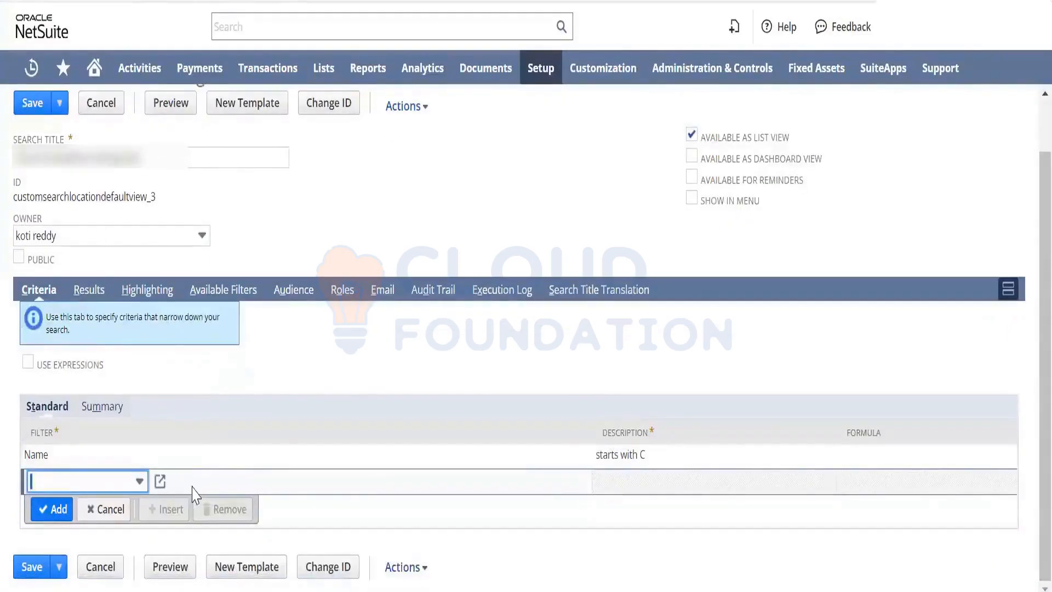
# Preview the search, dismiss the Analytics Warehouse promotion and compare the listed warehouse names with the Name filter.
pyautogui.click(167, 567)
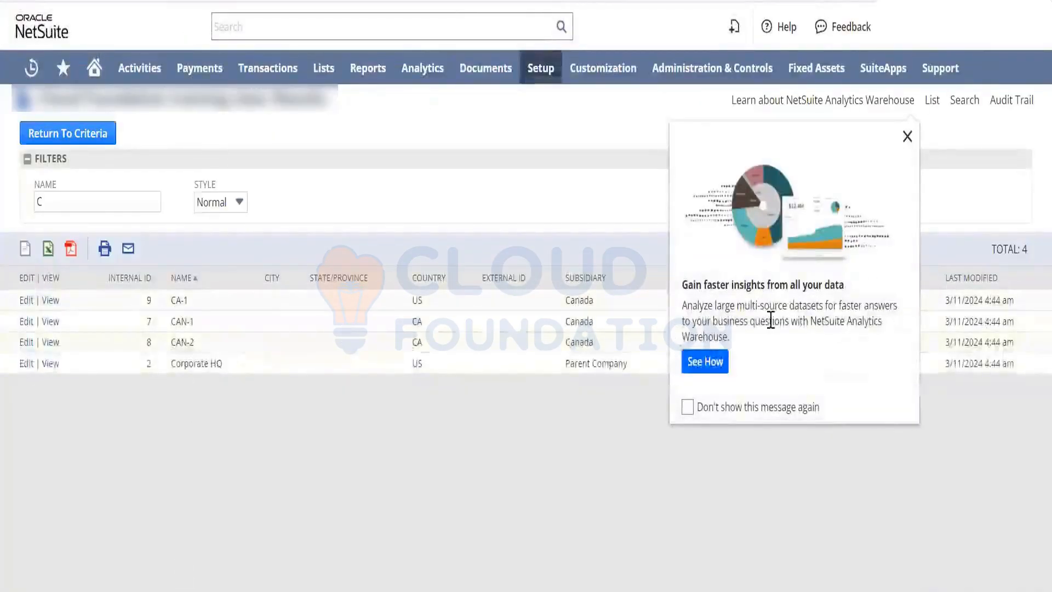
pyautogui.click(907, 136)
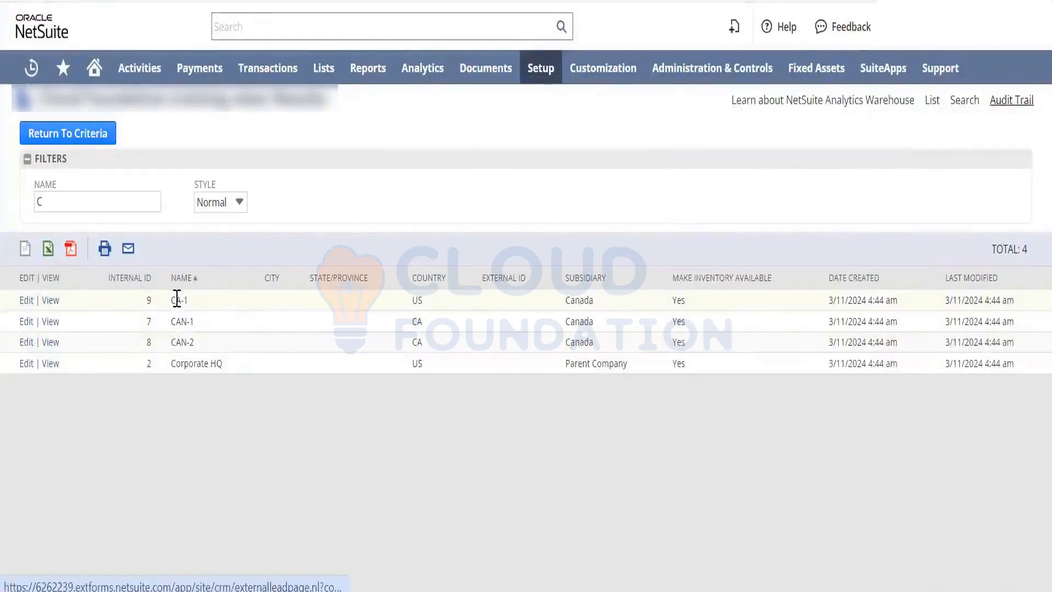
pyautogui.click(56, 203)
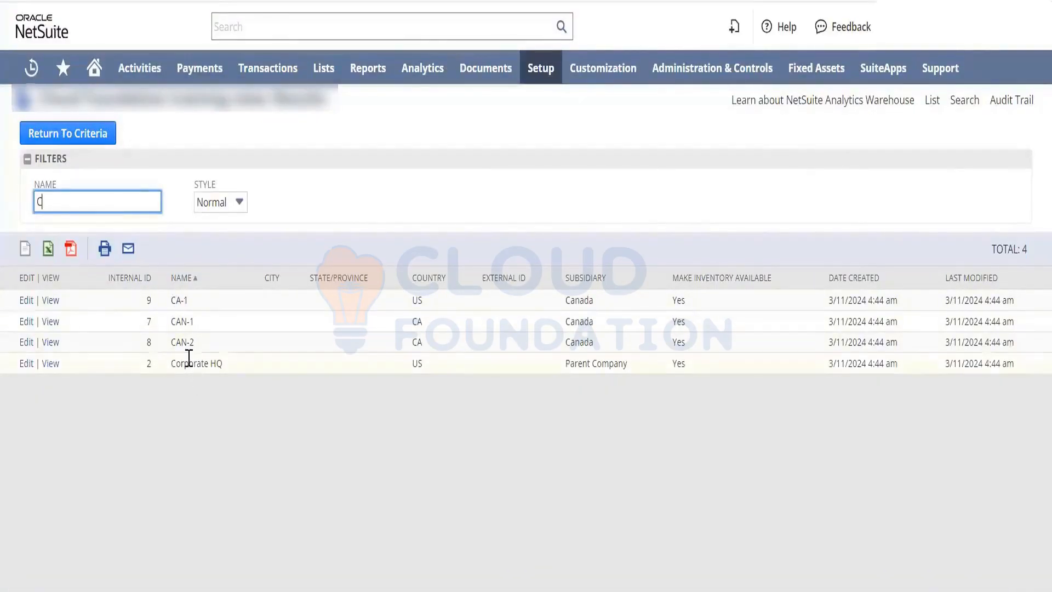
# Return from the preview to the search criteria and save the warehouse view.
pyautogui.click(96, 136)
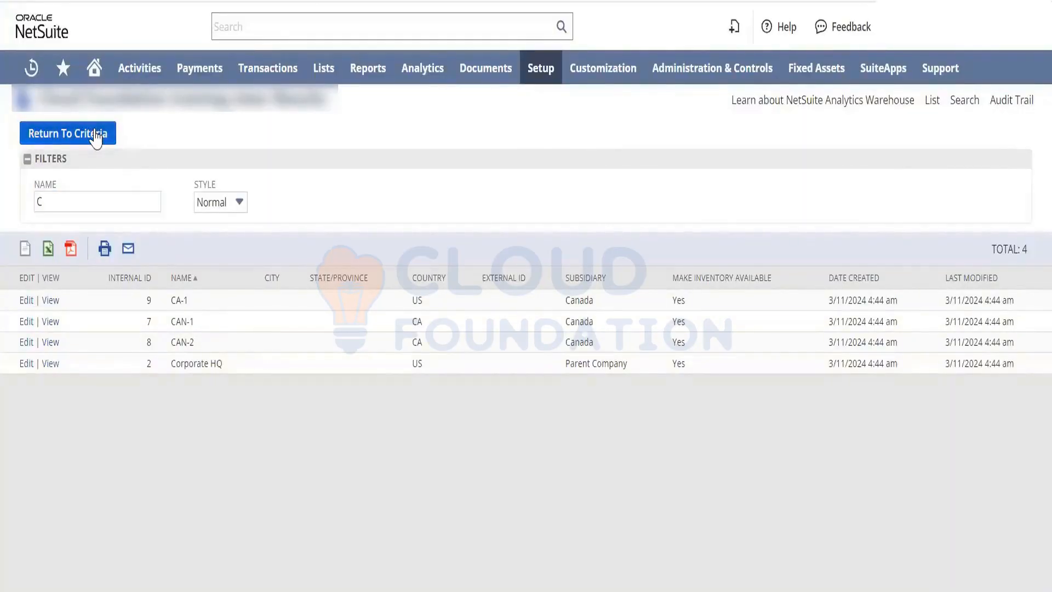
pyautogui.click(21, 114)
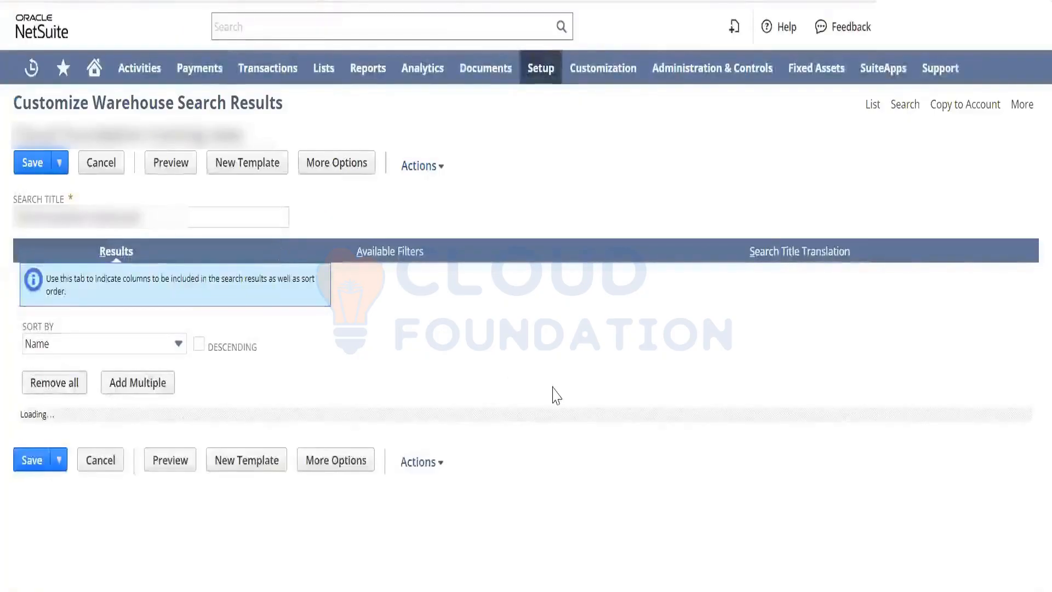
# Show the full options of the warehouse view and display its search criteria.
pyautogui.click(363, 159)
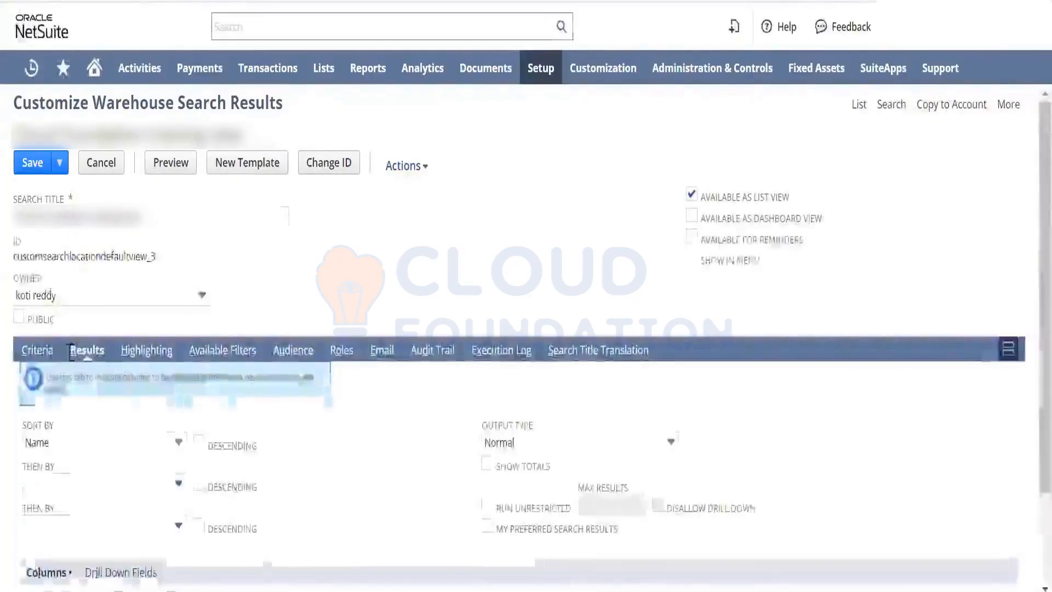
pyautogui.click(37, 351)
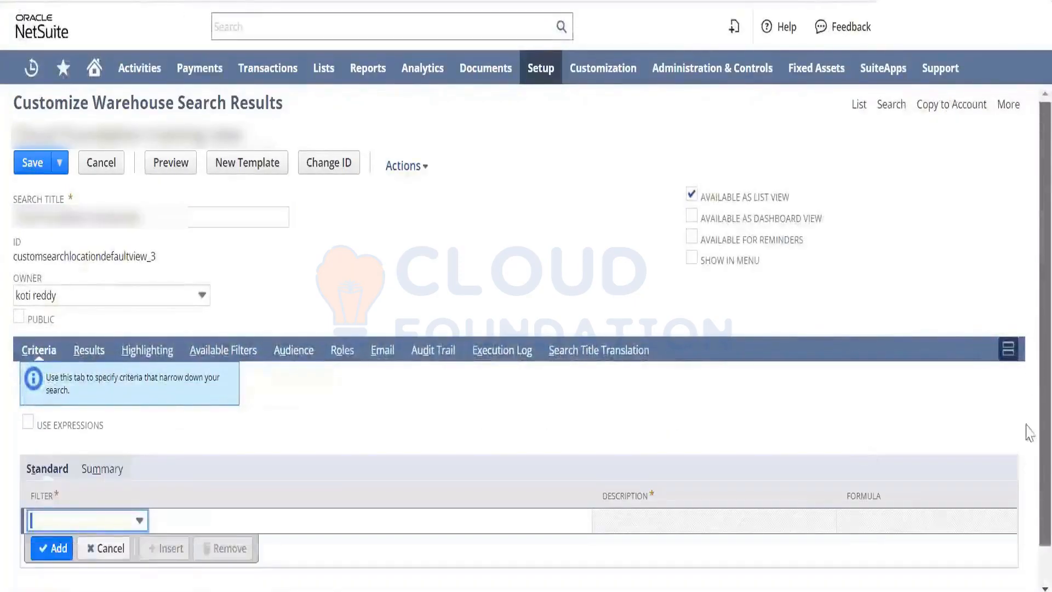
pyautogui.scroll(-1, 1033, 466)
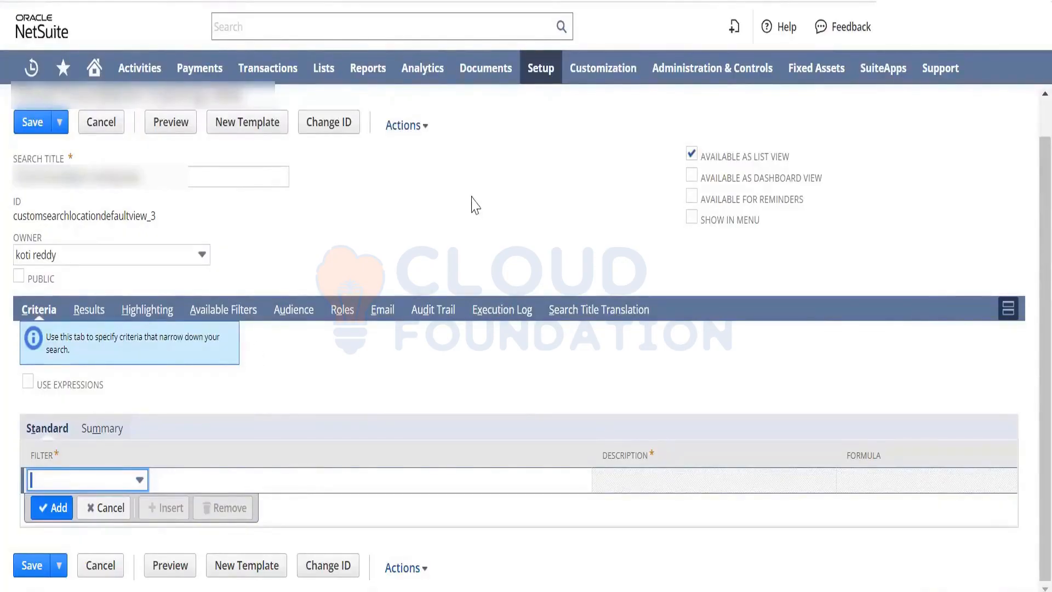
# Make the warehouse view available for reminders, as a dashboard view and in the menu, and save it.
pyautogui.click(693, 198)
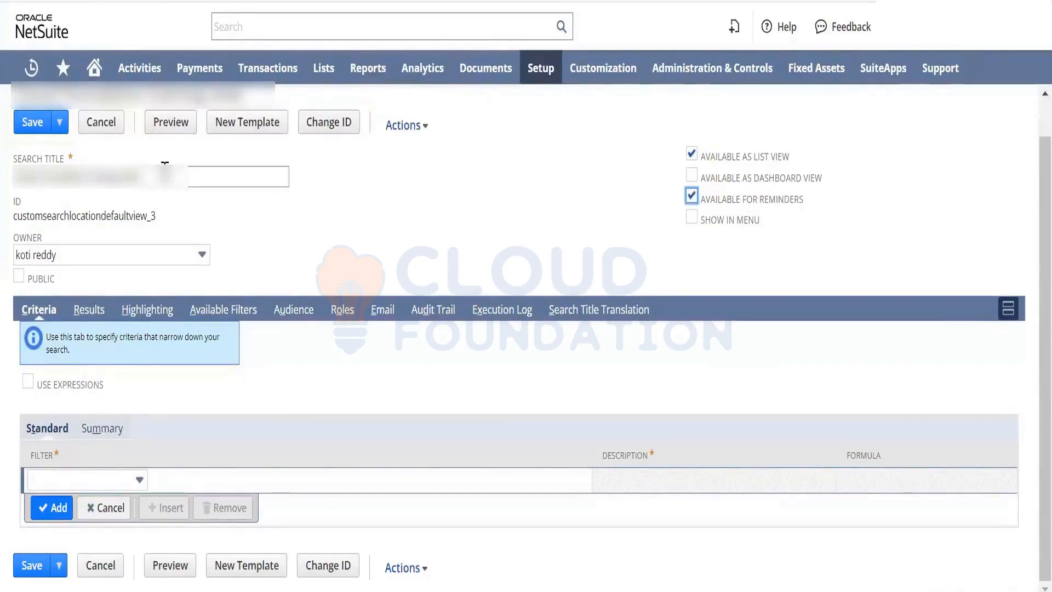
pyautogui.moveTo(165, 173); pyautogui.dragTo(11, 193)
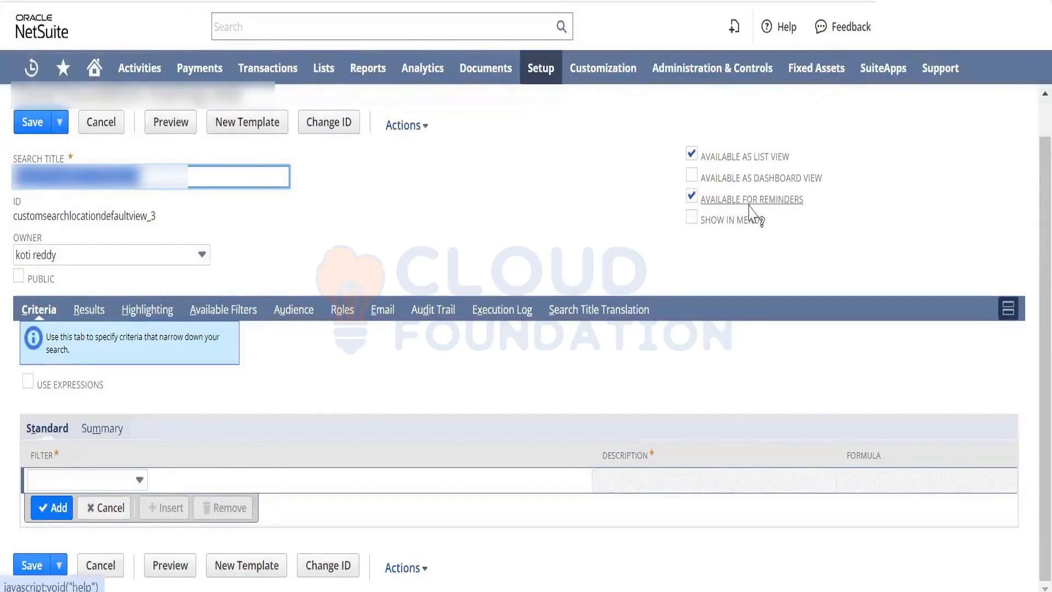
pyautogui.click(692, 218)
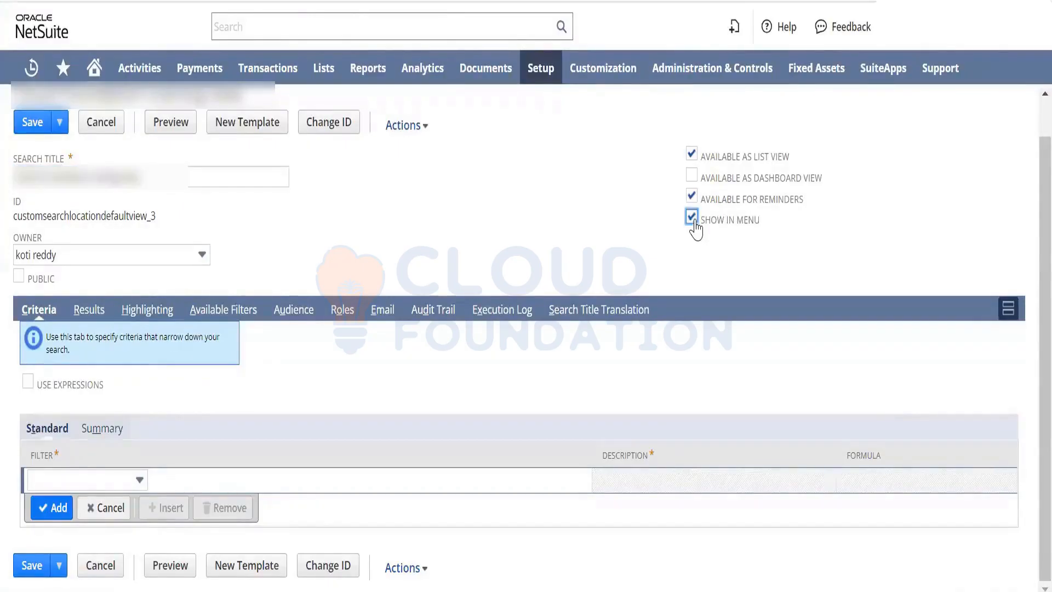
pyautogui.click(692, 197)
pyautogui.click(692, 181)
pyautogui.click(34, 125)
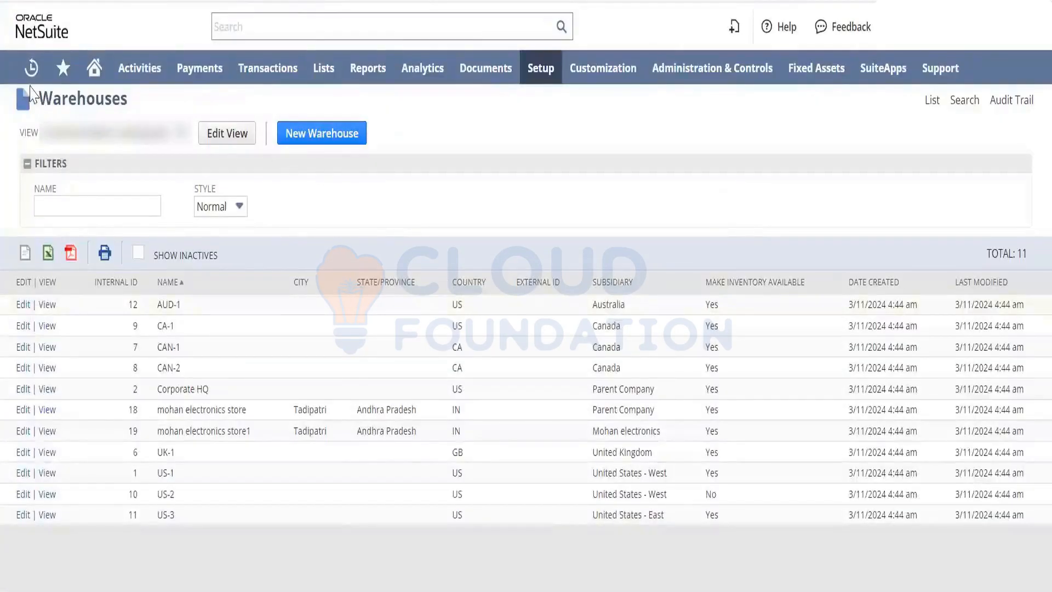
# Go to the Home dashboard and open the reminder selection of its Reminders portlet.
pyautogui.moveTo(55, 76)
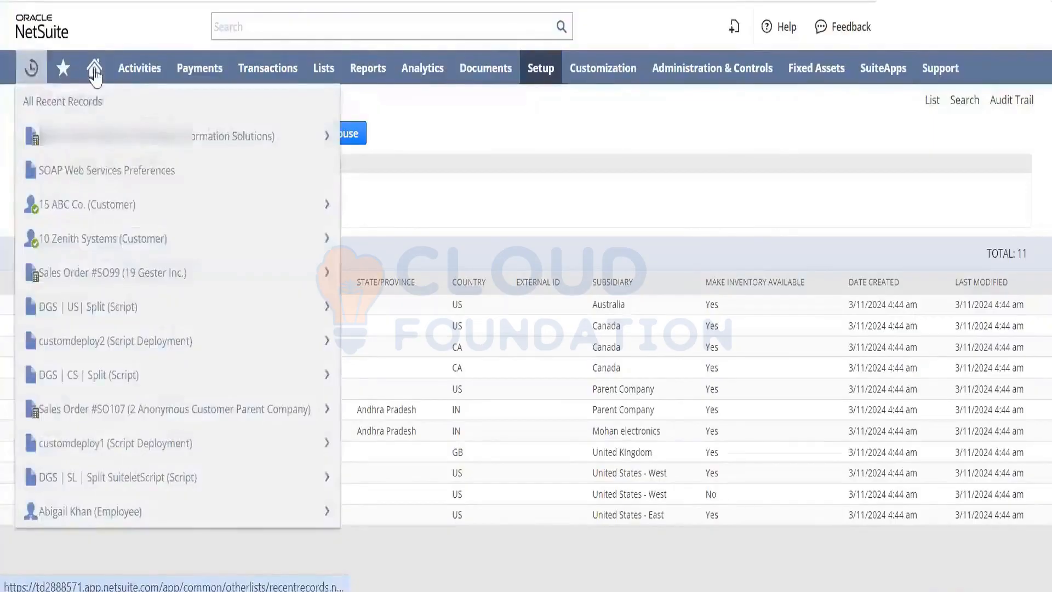
pyautogui.moveTo(94, 70)
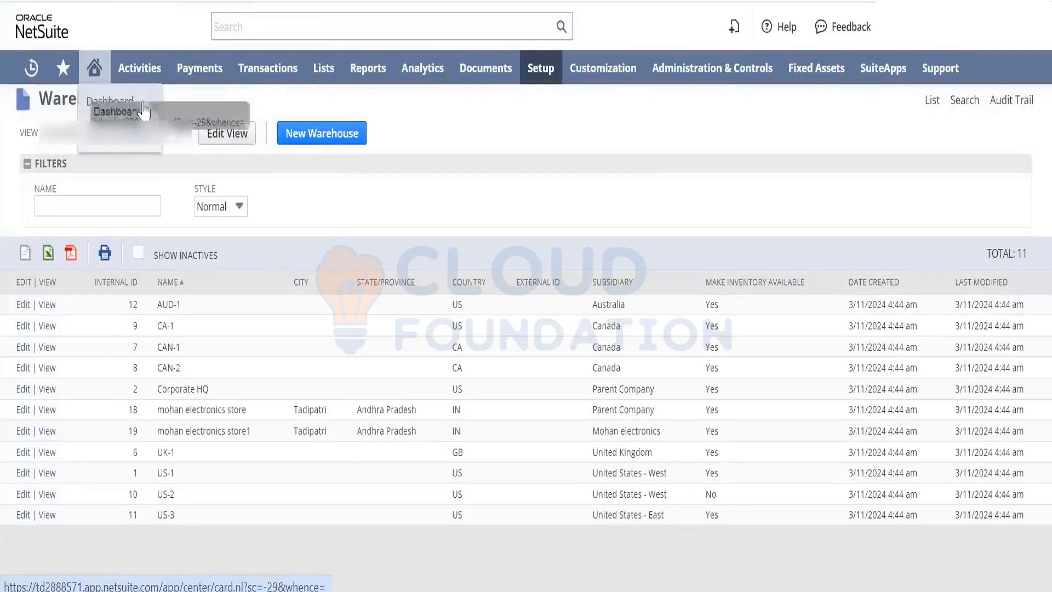
pyautogui.click(111, 102)
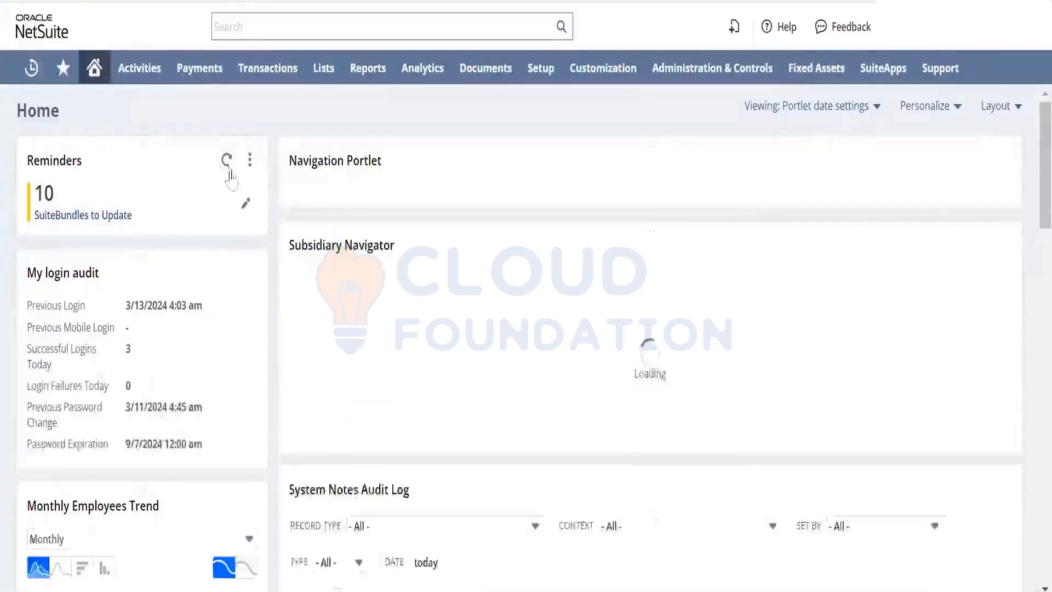
pyautogui.click(250, 160)
pyautogui.click(245, 185)
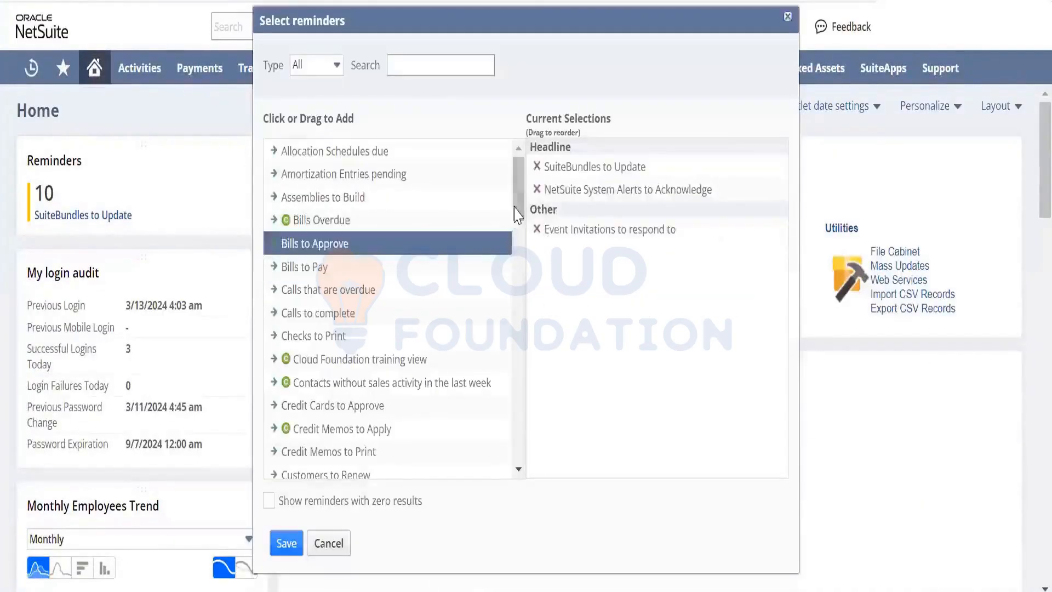
# Filter the available reminders to the Custom type and add the Cloud Foundation training view to the current selections.
pyautogui.moveTo(517, 211); pyautogui.dragTo(536, 413)
pyautogui.click(453, 219)
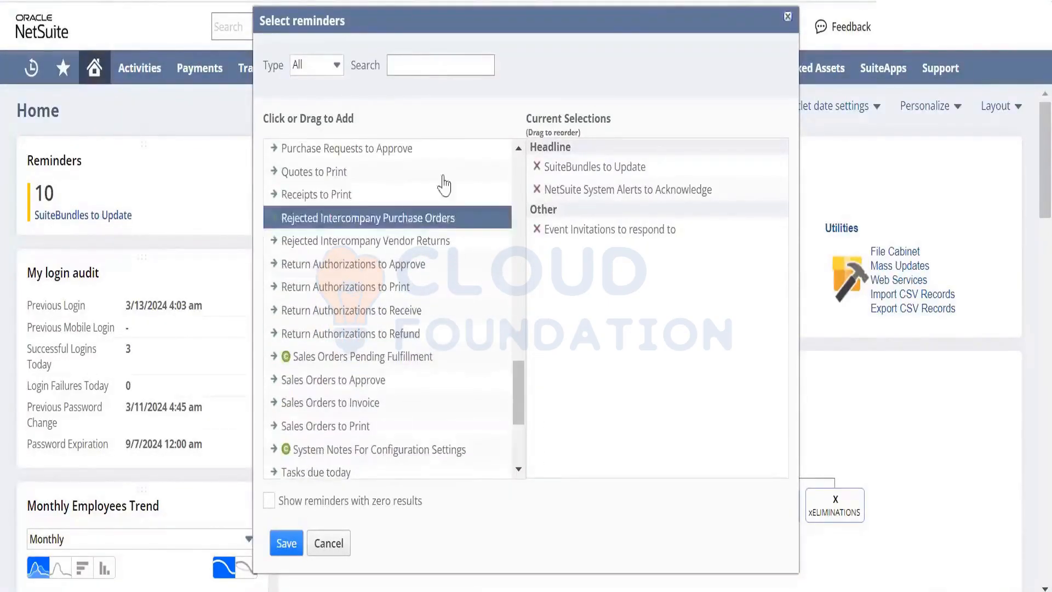
pyautogui.click(323, 65)
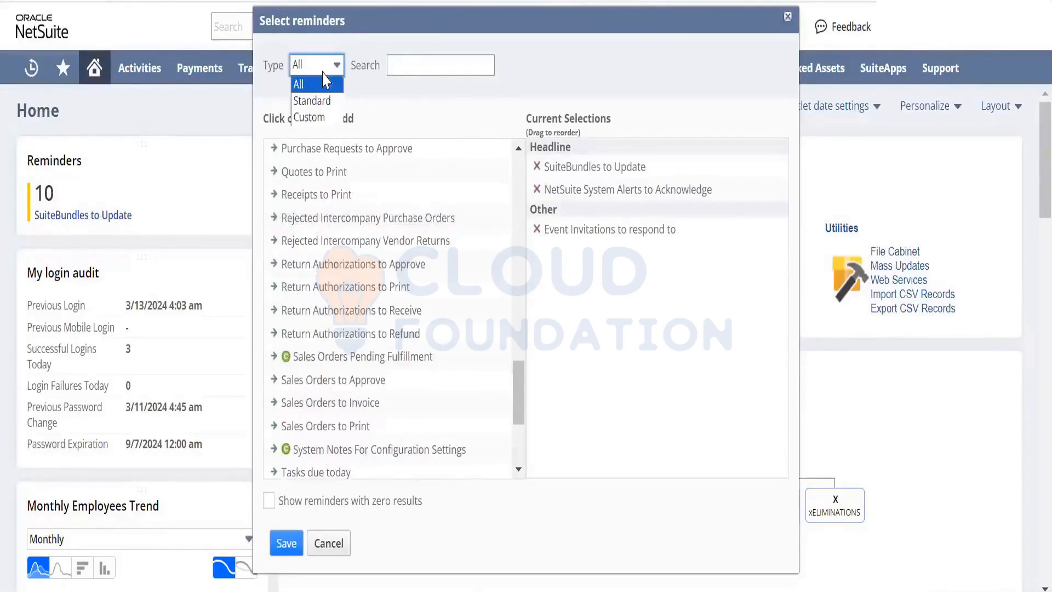
pyautogui.click(328, 117)
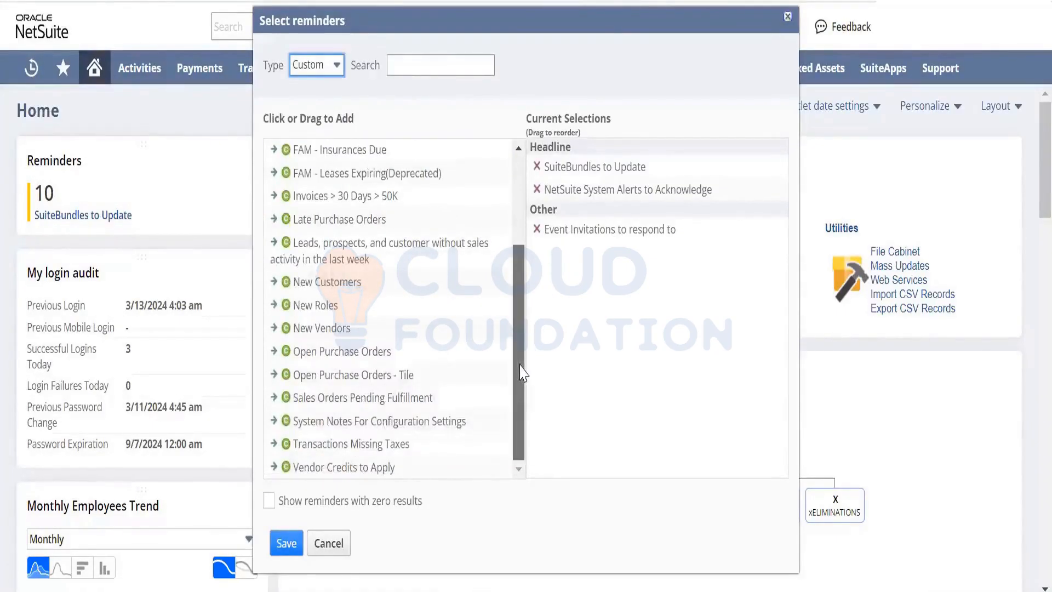
pyautogui.scroll(5, 521, 368)
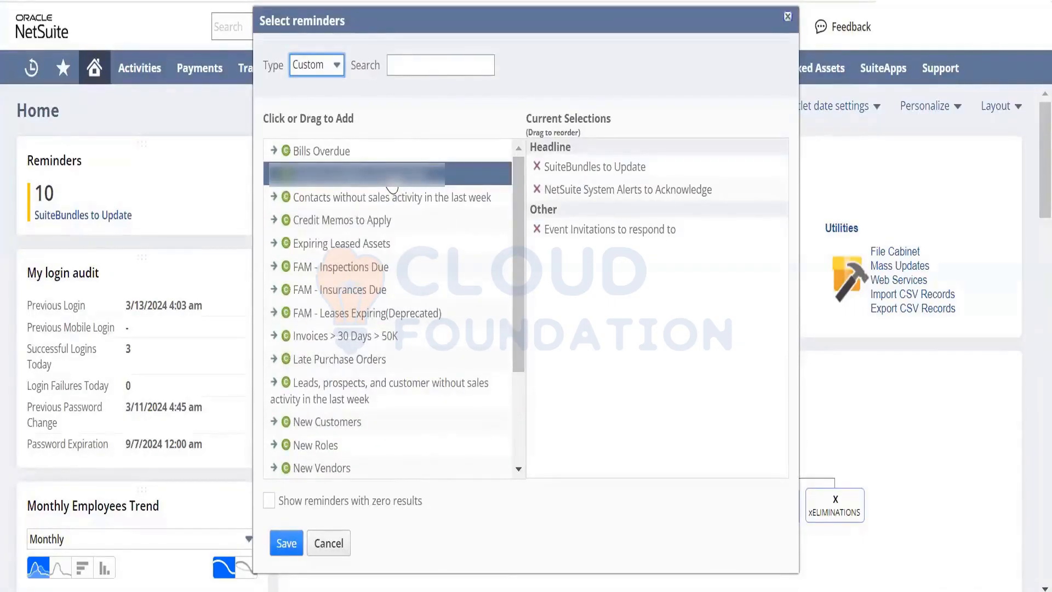
pyautogui.click(391, 188)
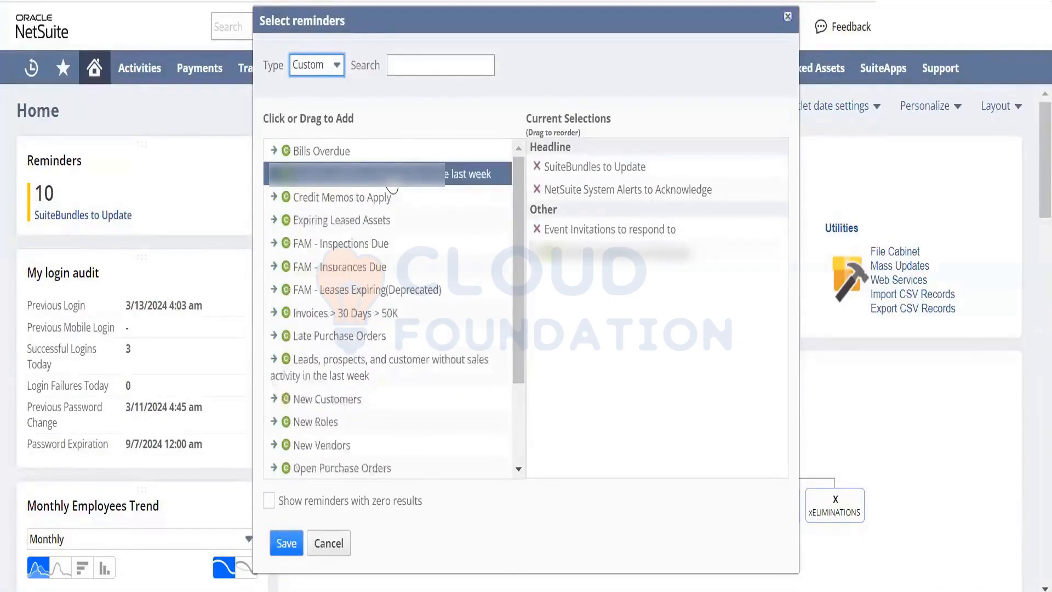
# Remove Event Invitations to respond to, NetSuite System Alerts to Acknowledge and SuiteBundles to Update from the selected reminders, and save the selection.
pyautogui.click(538, 230)
pyautogui.click(536, 189)
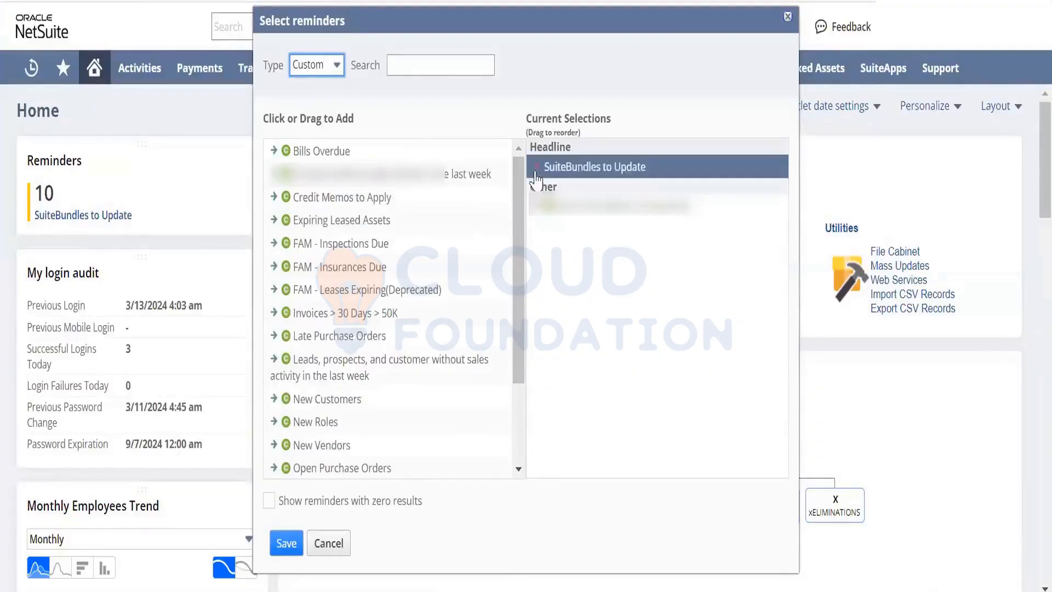
pyautogui.click(536, 167)
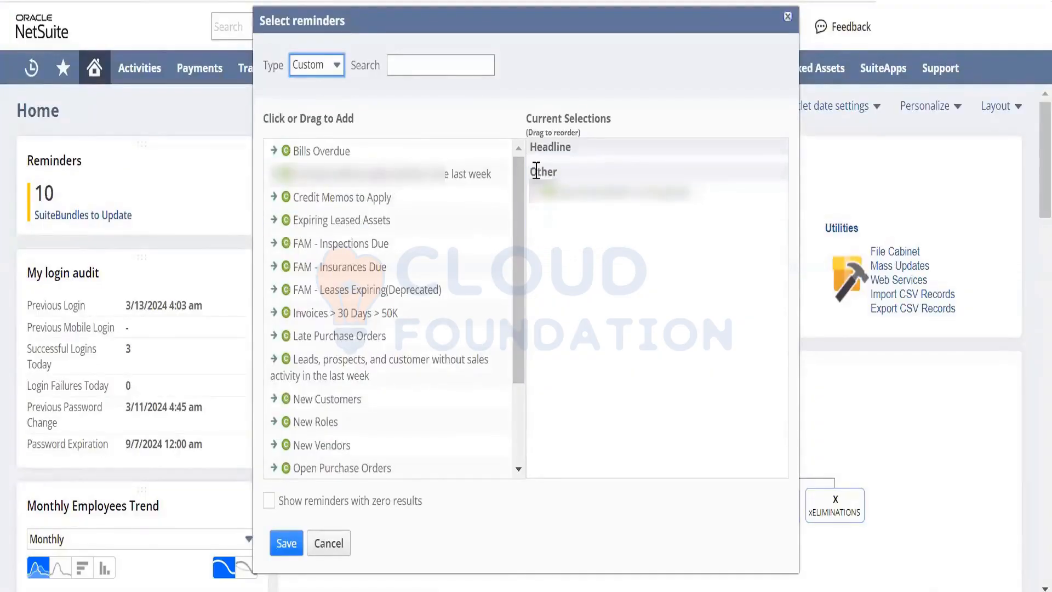
pyautogui.click(284, 544)
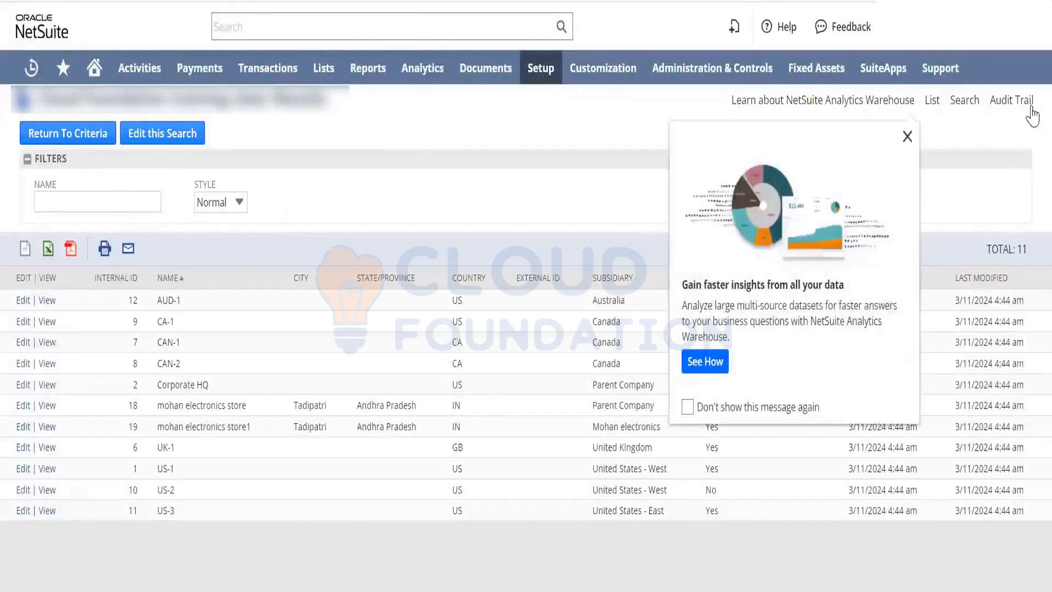
# Open the Cloud Foundation training view from the saved searches, dismissing the Analytics Warehouse promotion on its results.
pyautogui.click(906, 139)
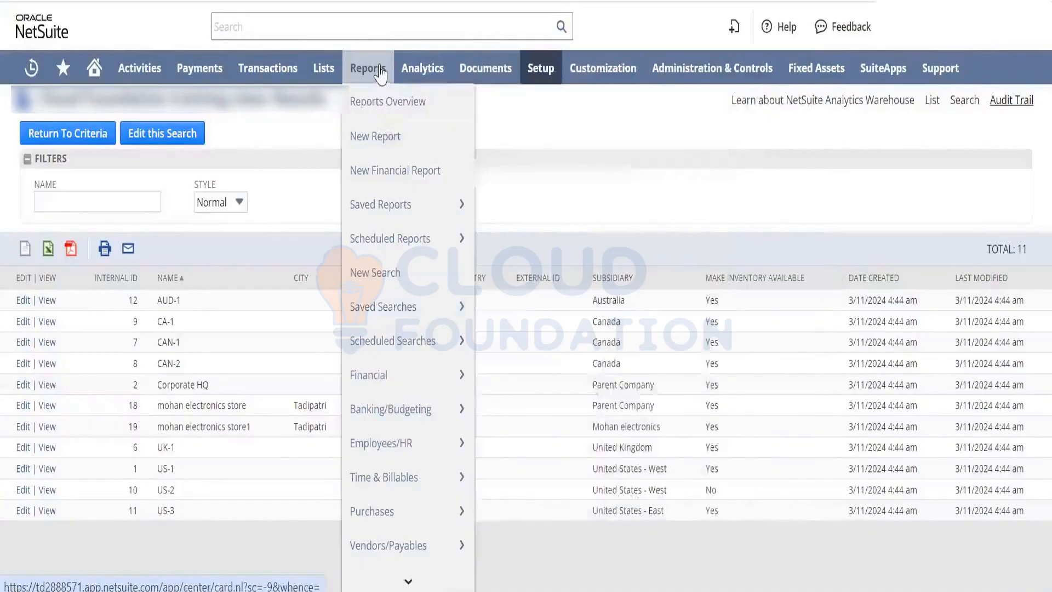
pyautogui.moveTo(427, 305)
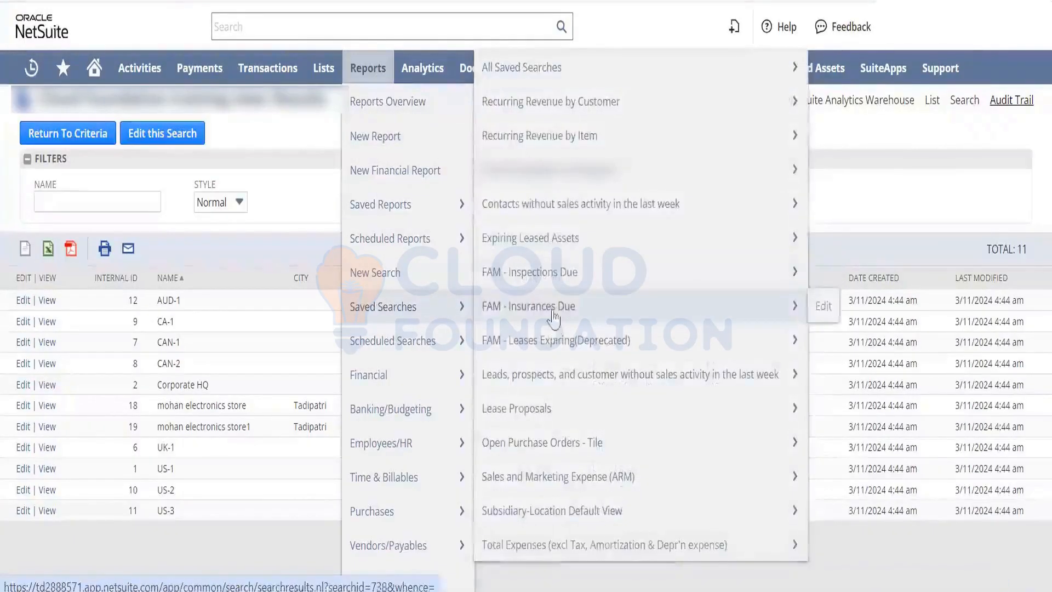
pyautogui.moveTo(618, 172)
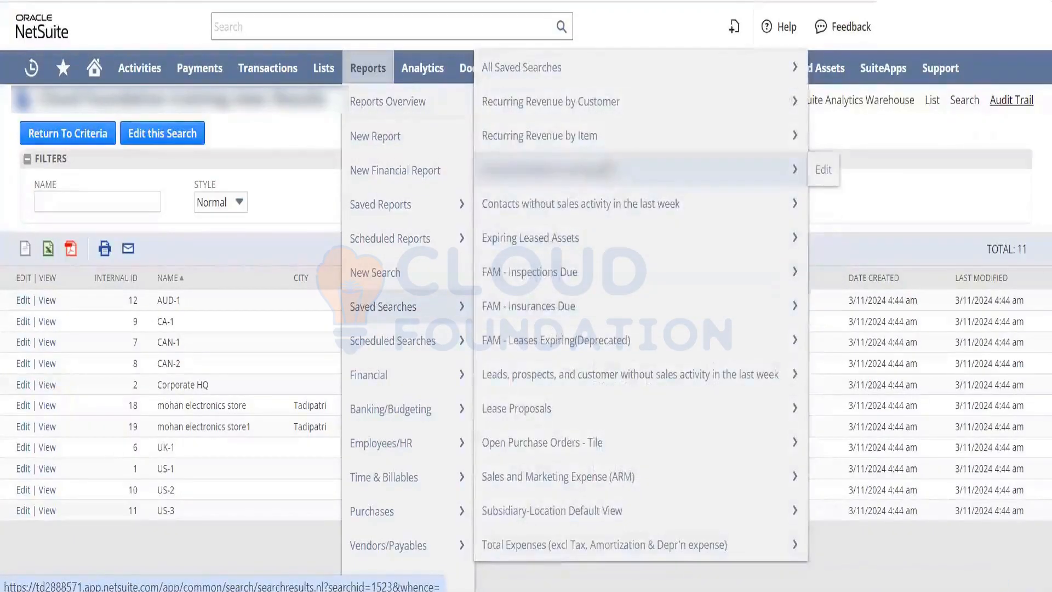
pyautogui.click(631, 177)
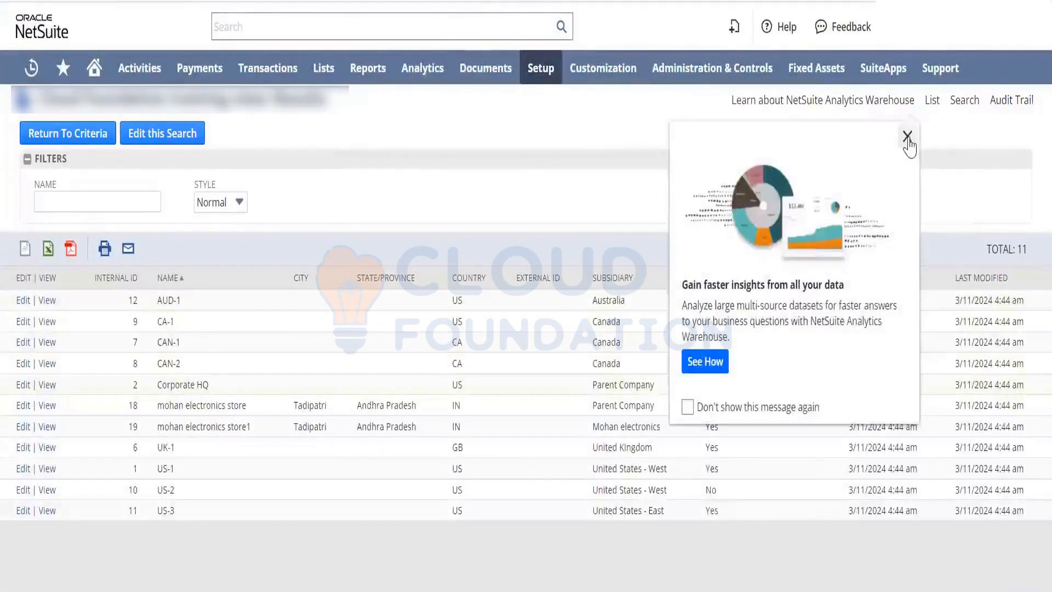
pyautogui.click(908, 137)
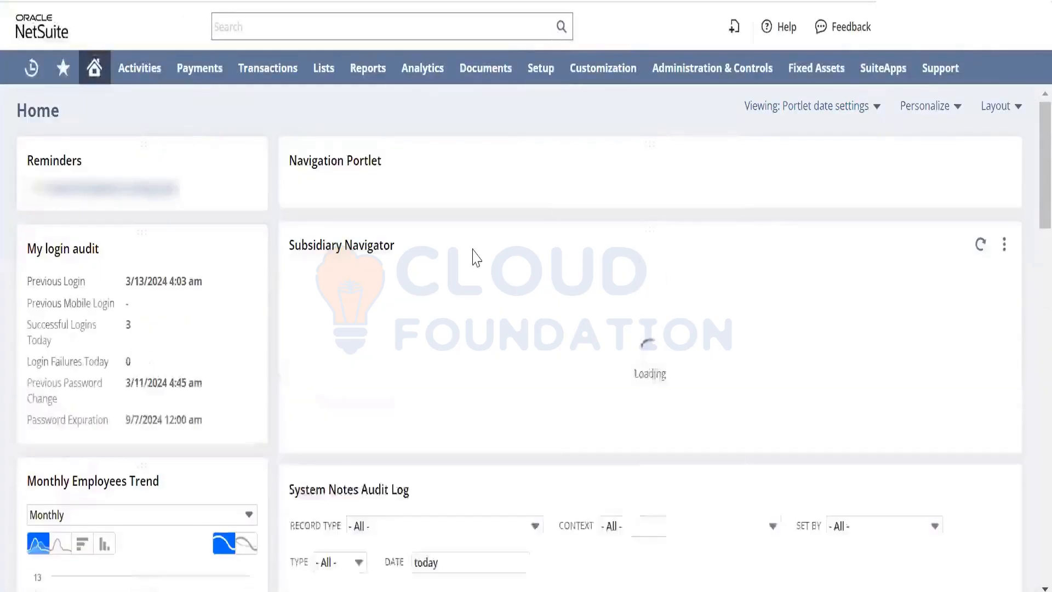
# Look through the standard content for personalizing the Home dashboard, close it and find the training view among the saved searches.
pyautogui.click(959, 110)
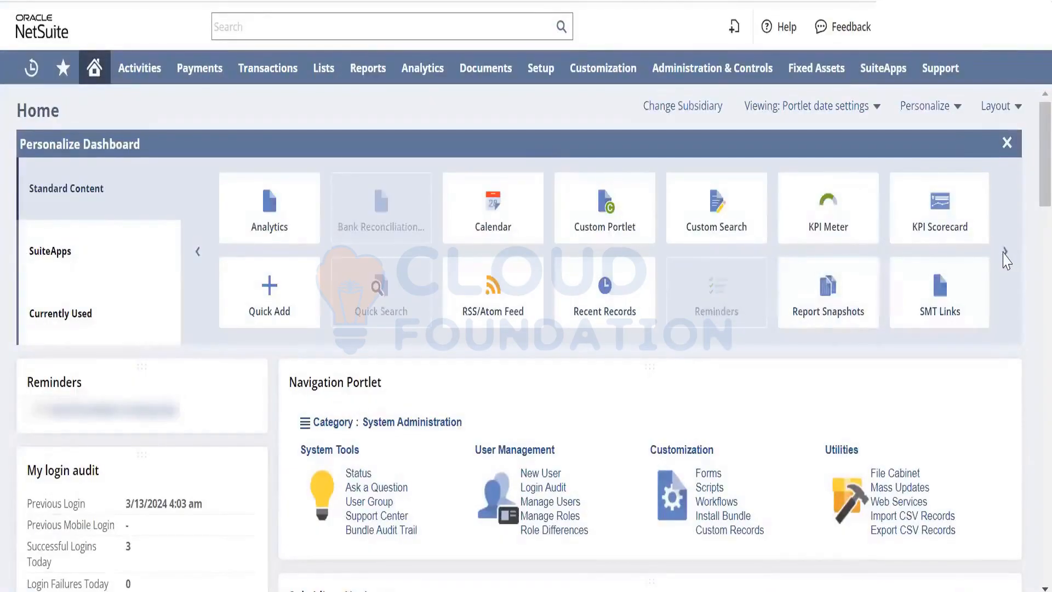
pyautogui.click(1004, 253)
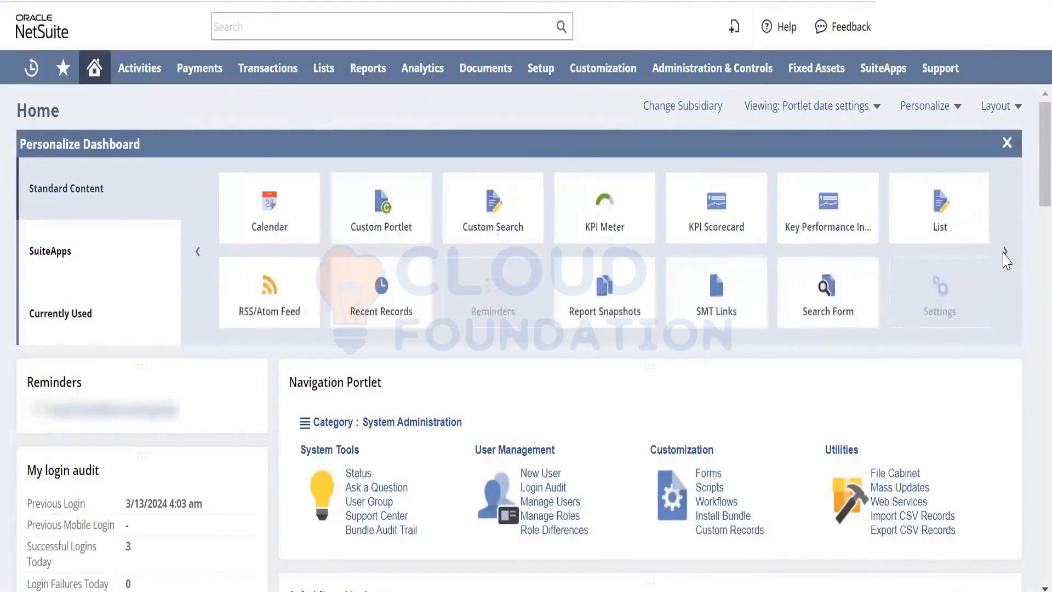
pyautogui.click(1007, 143)
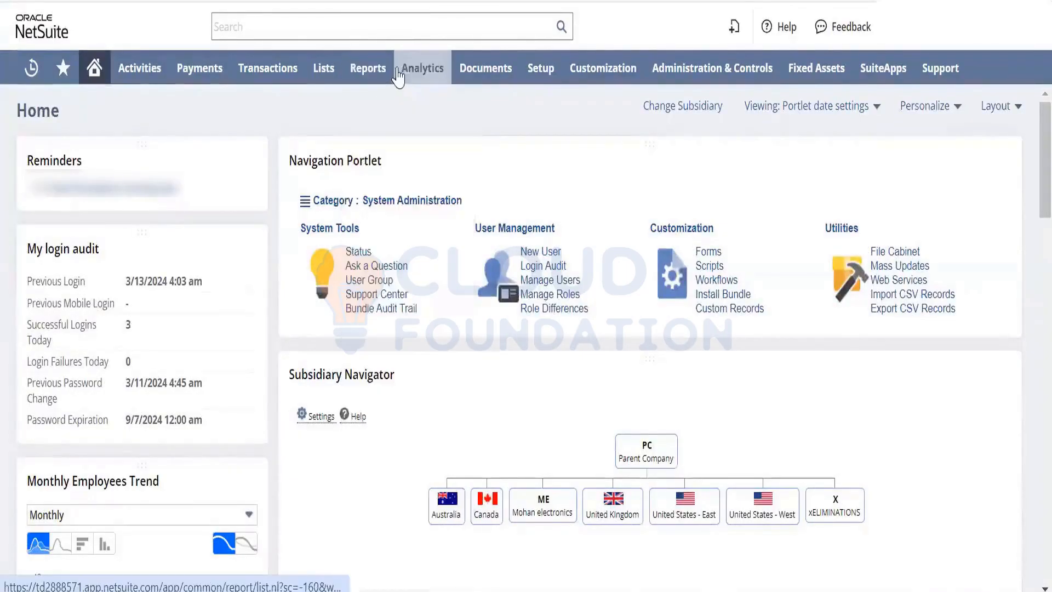
pyautogui.moveTo(368, 68)
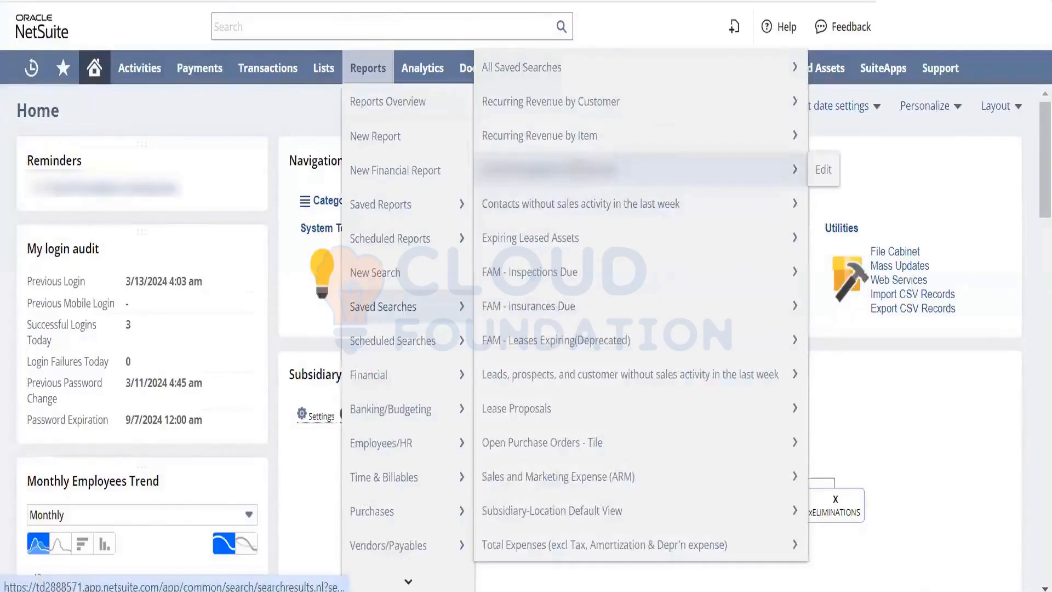
# Open the custom warehouse saved search (customsearchlocationdefaultview_3) and bring up its definition for editing.
pyautogui.click(577, 155)
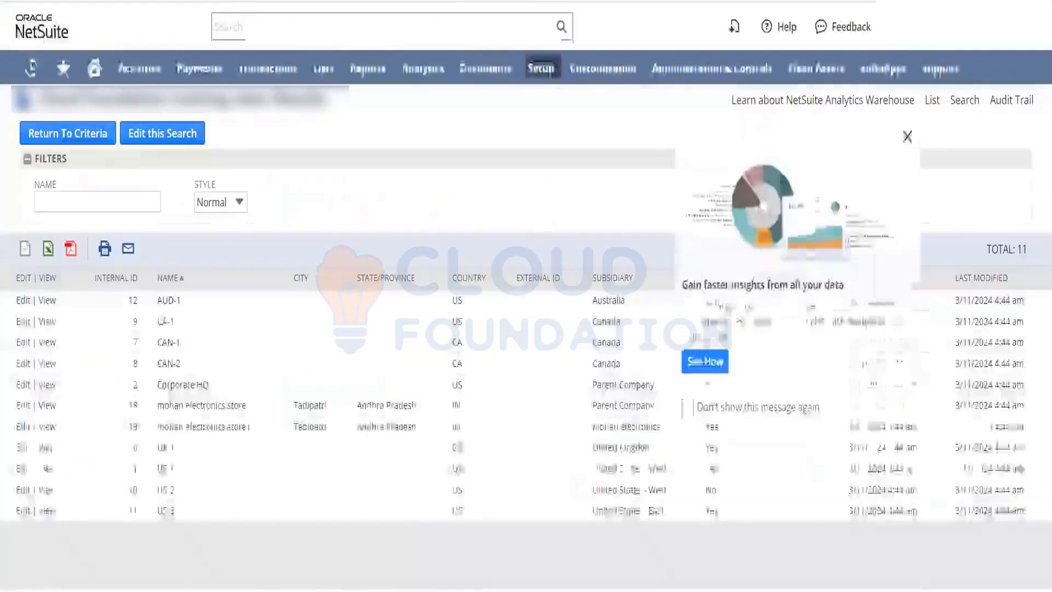
pyautogui.click(908, 136)
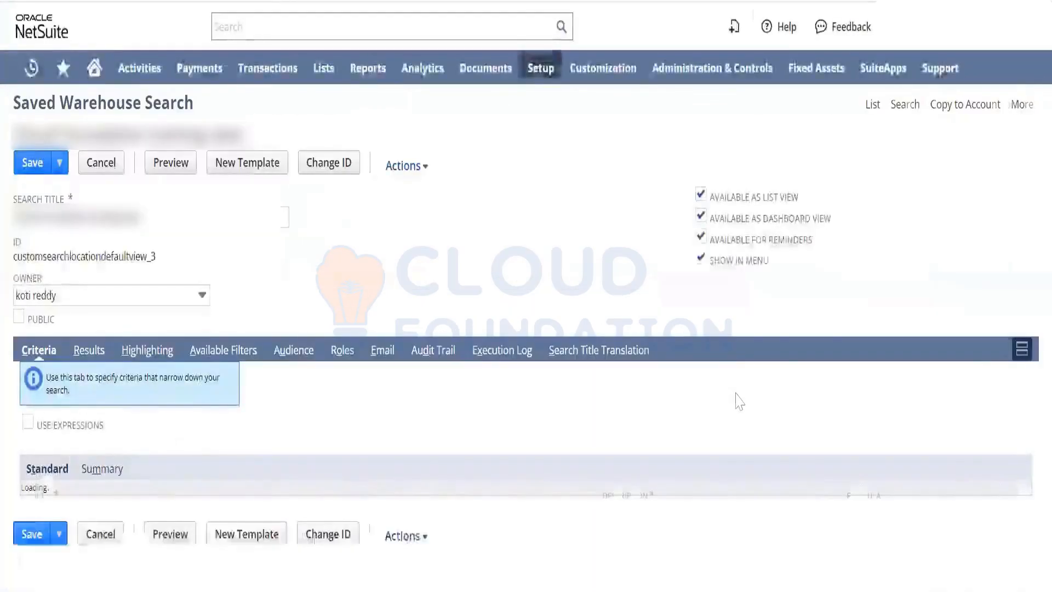
pyautogui.scroll(-1, 1014, 301)
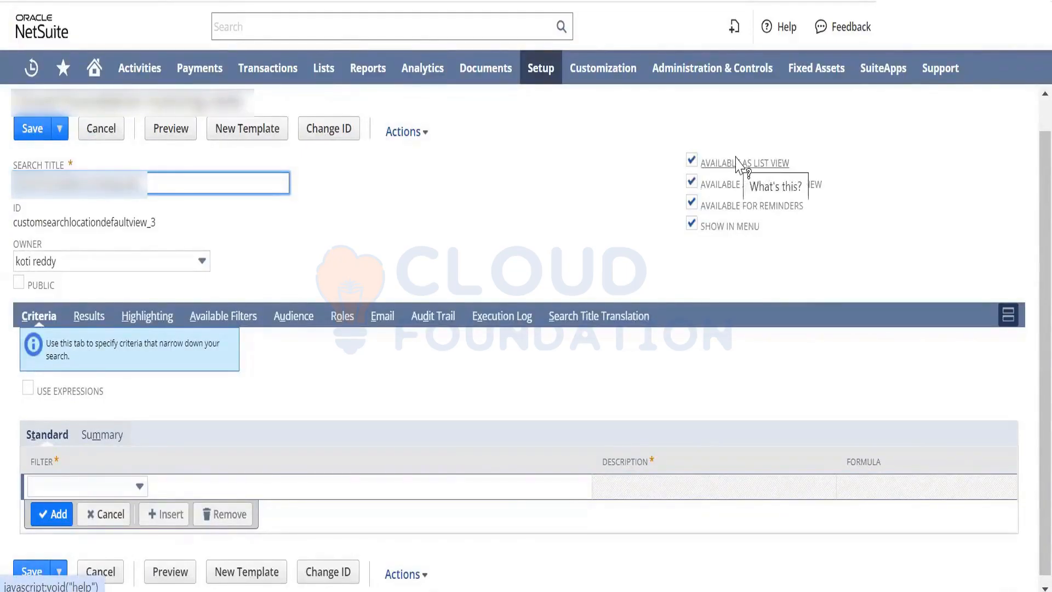
# Review the full saved searches list in a separate browser tab at the Average Recurring — Enhanced Contact range, and return to the search being edited.
pyautogui.moveTo(332, 79)
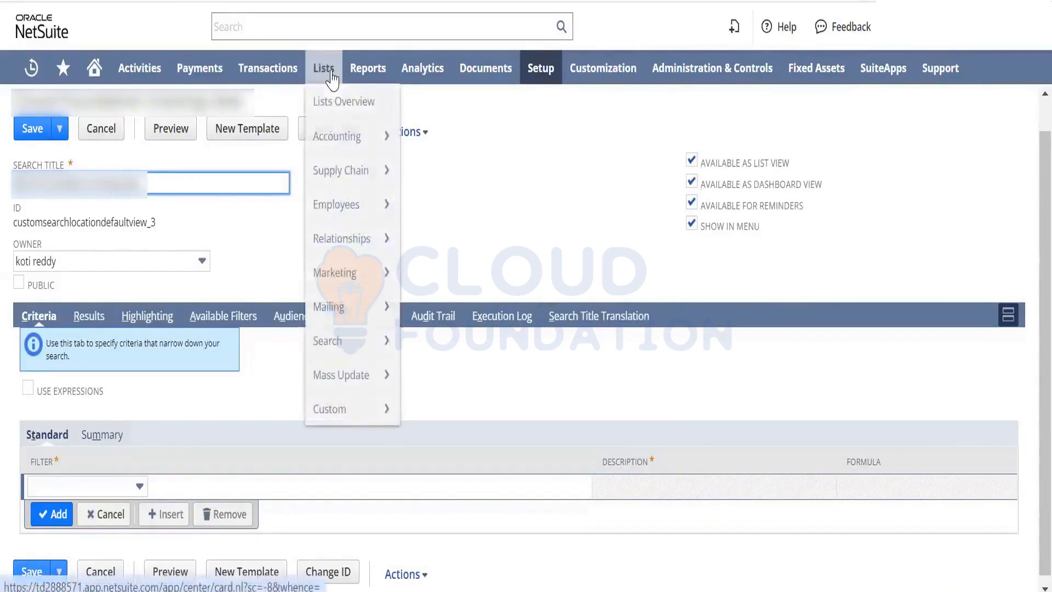
pyautogui.moveTo(362, 354)
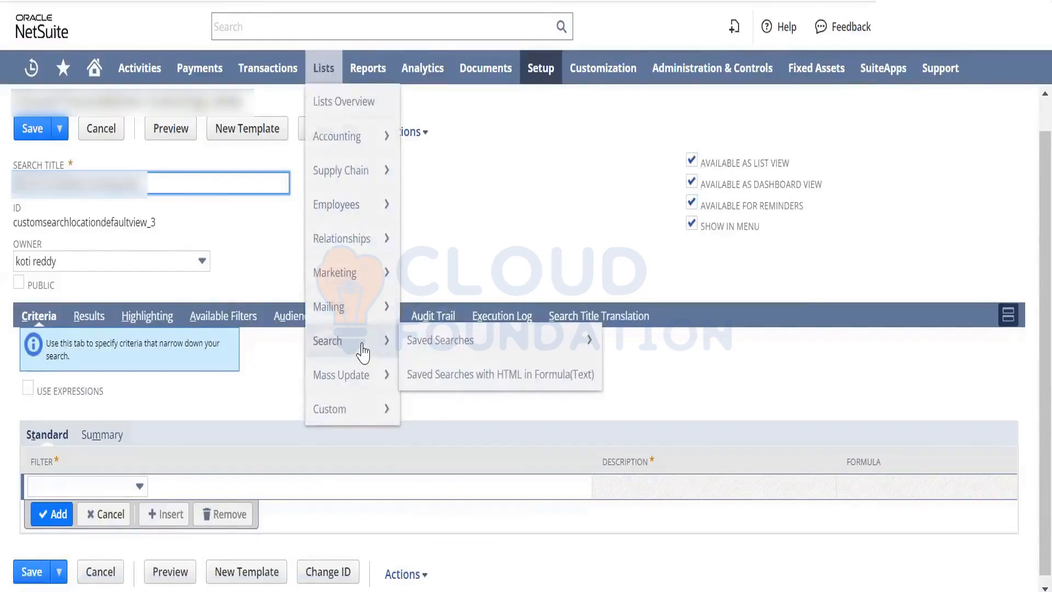
pyautogui.moveTo(457, 348)
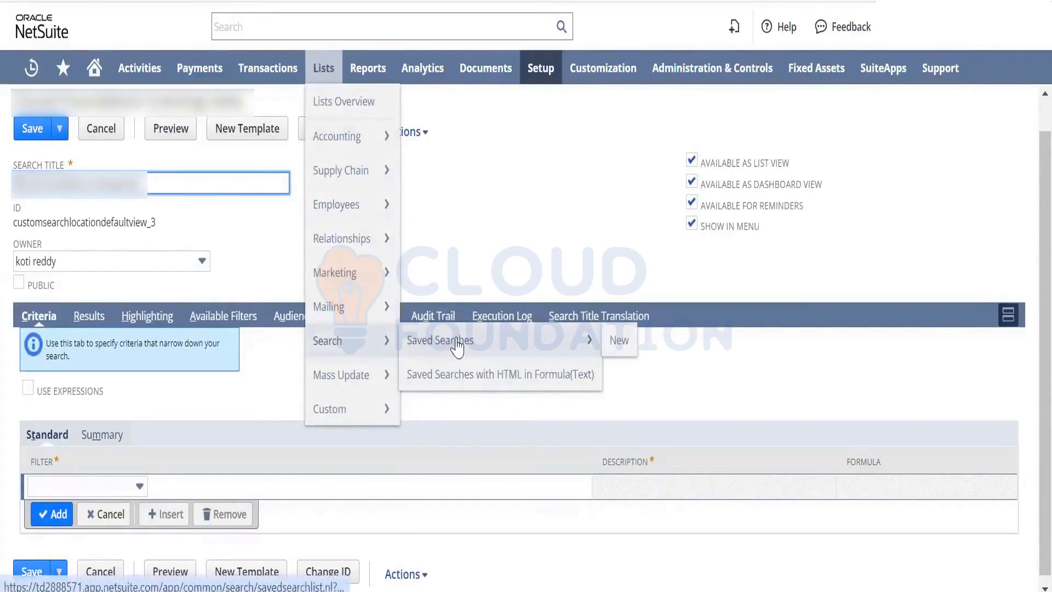
pyautogui.rightClick(520, 347)
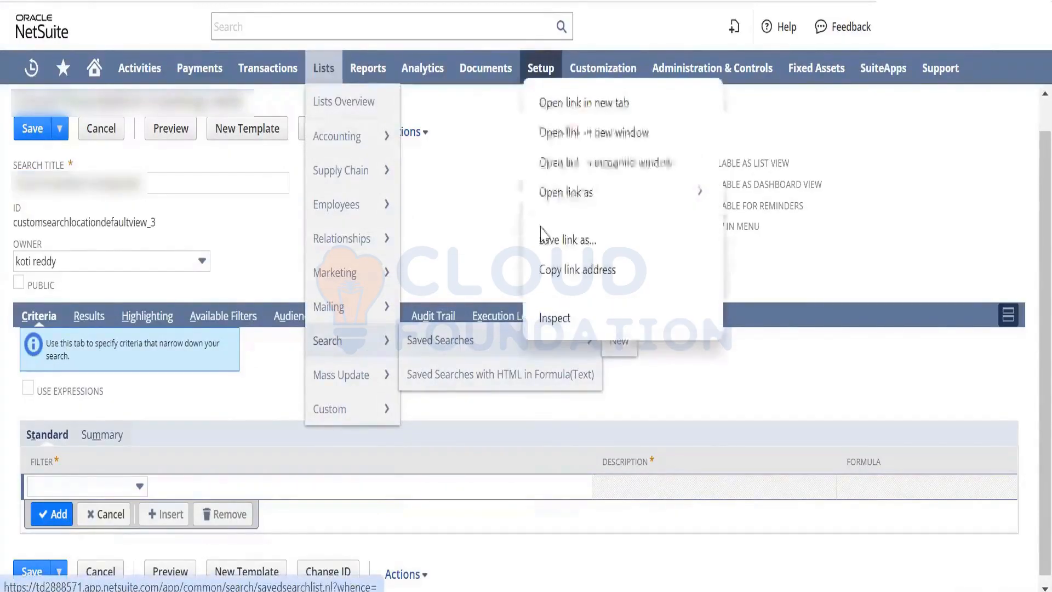
pyautogui.click(603, 104)
pyautogui.moveTo(599, 105)
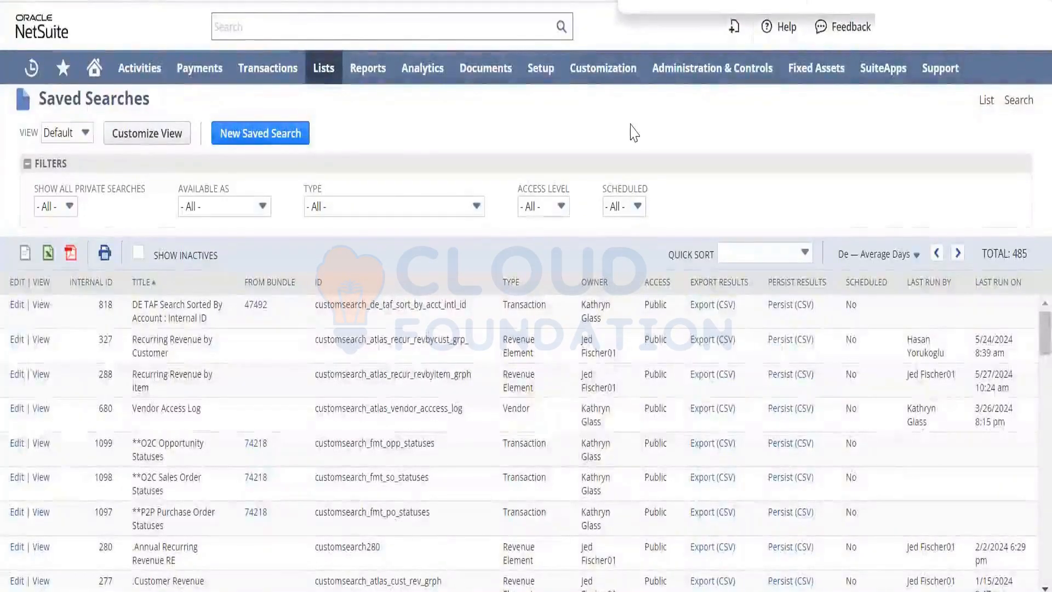
pyautogui.click(890, 254)
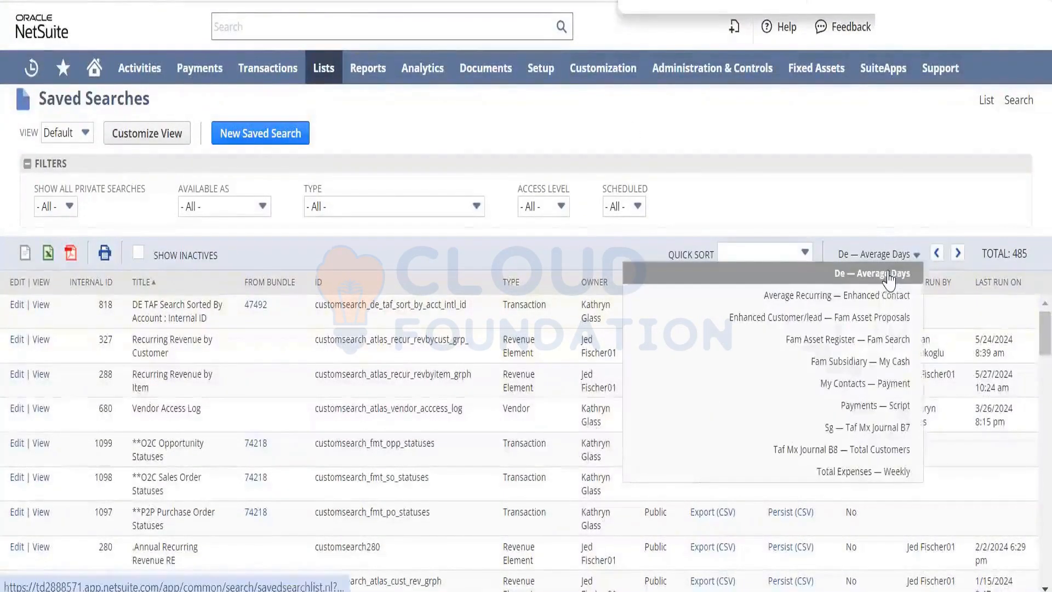
pyautogui.click(885, 299)
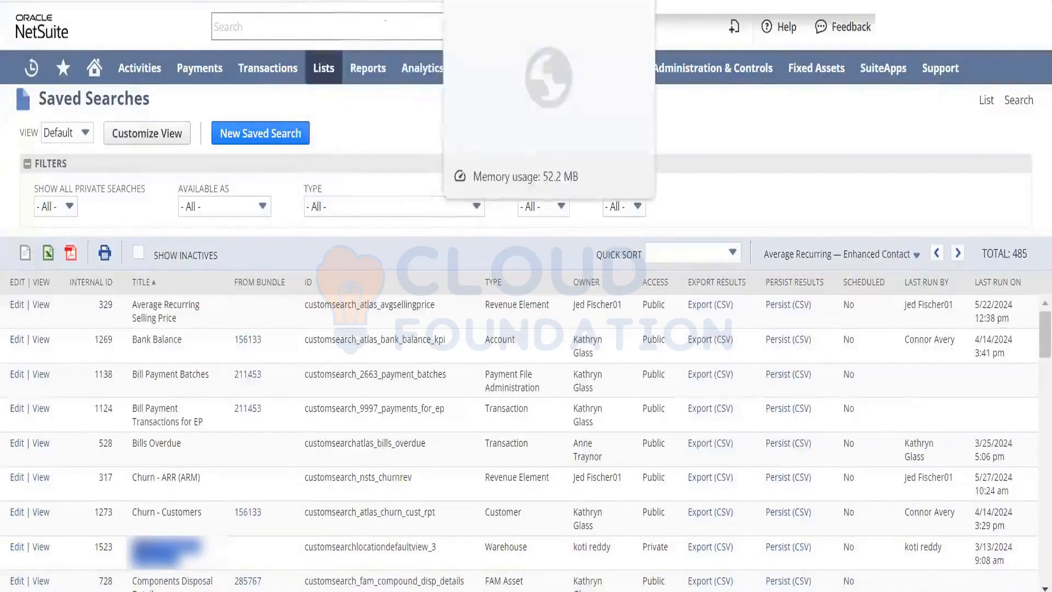
pyautogui.click(415, 0)
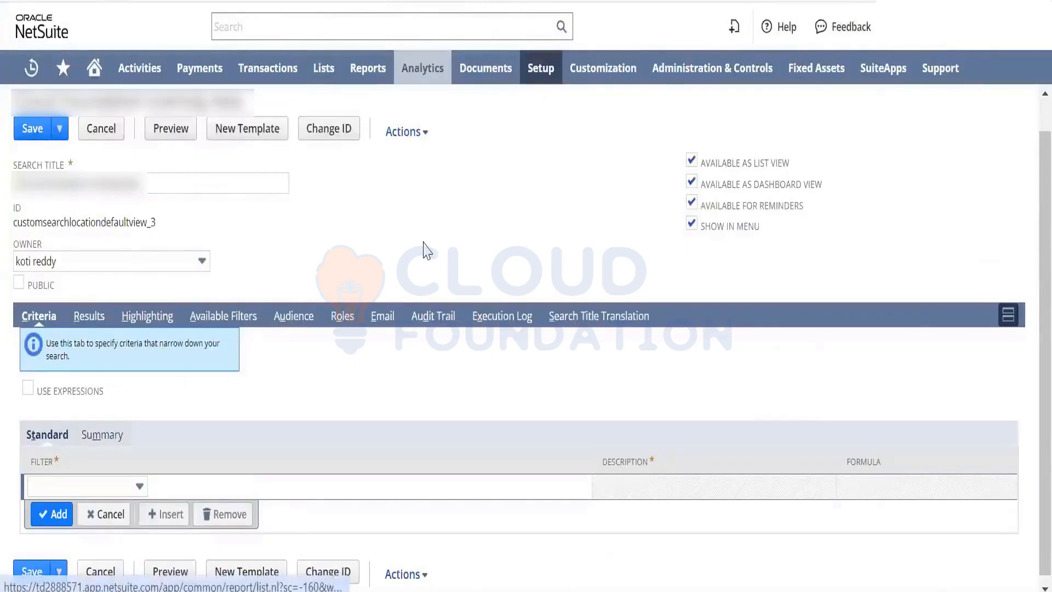
# Make the warehouse saved search public and review its sort order and result columns.
pyautogui.click(21, 290)
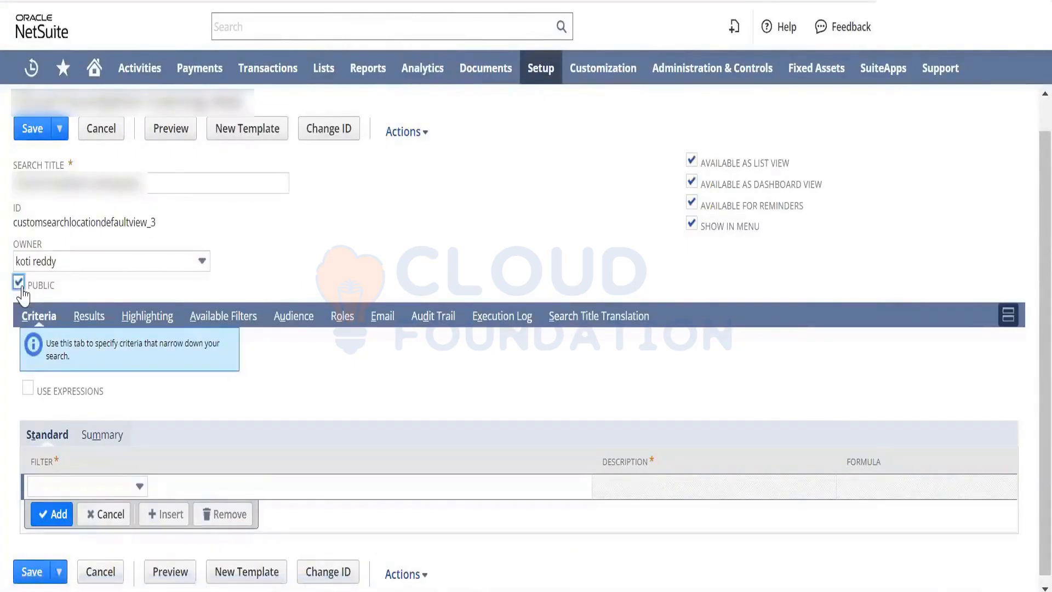
pyautogui.click(19, 285)
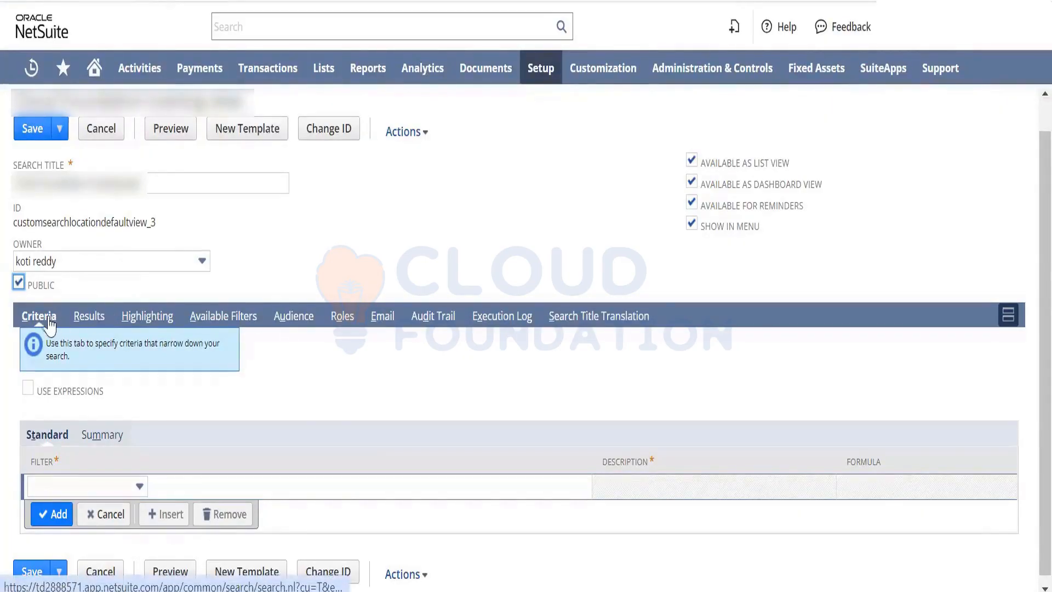
pyautogui.click(89, 321)
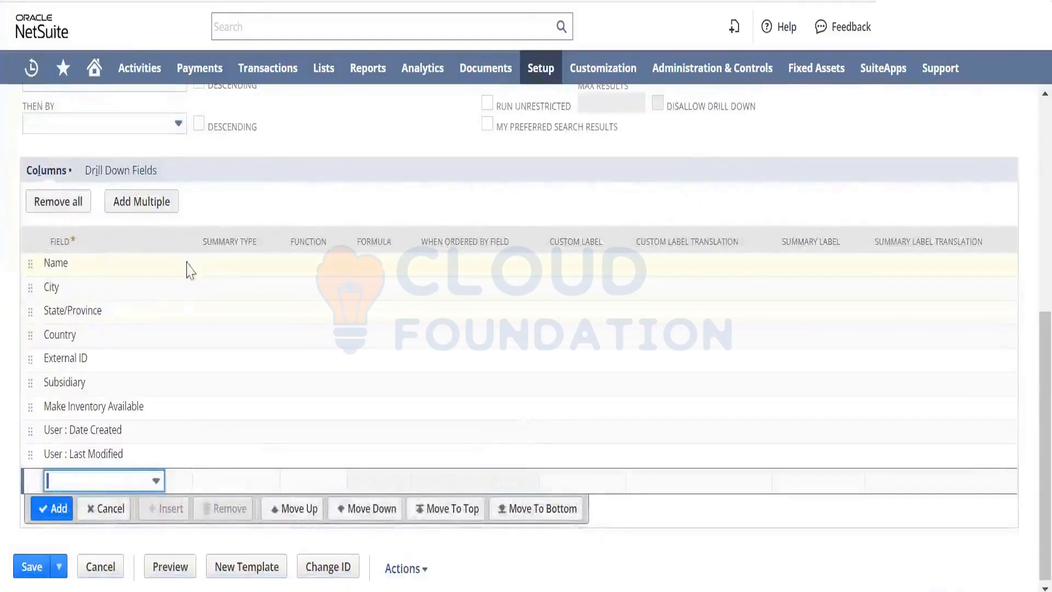
pyautogui.moveTo(1028, 447); pyautogui.dragTo(1026, 249)
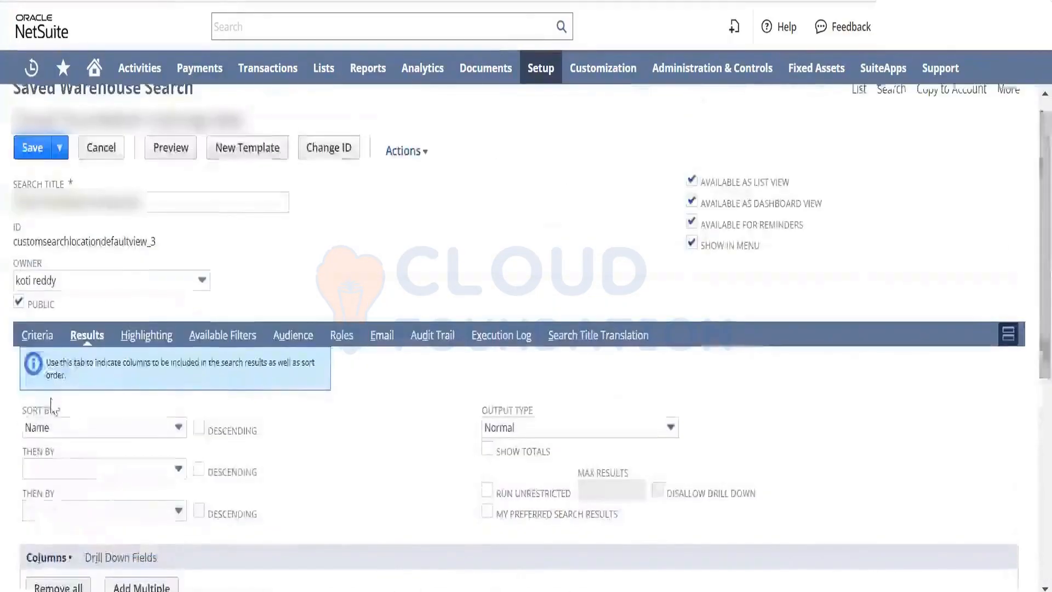
# Add a standard criteria filter on the related user record's Date Created field.
pyautogui.click(38, 336)
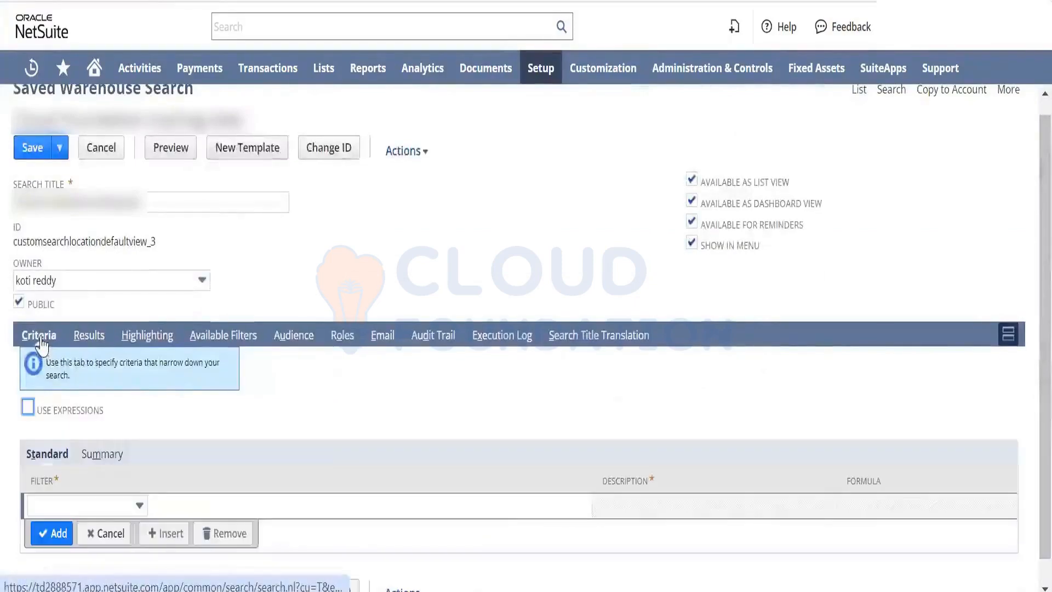
pyautogui.click(140, 506)
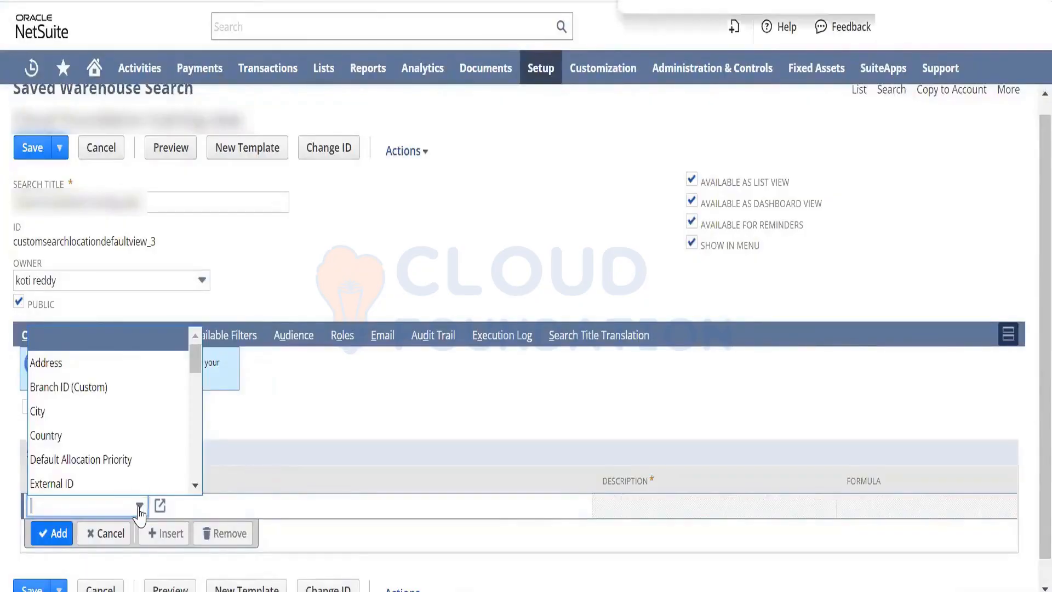
pyautogui.write('date')
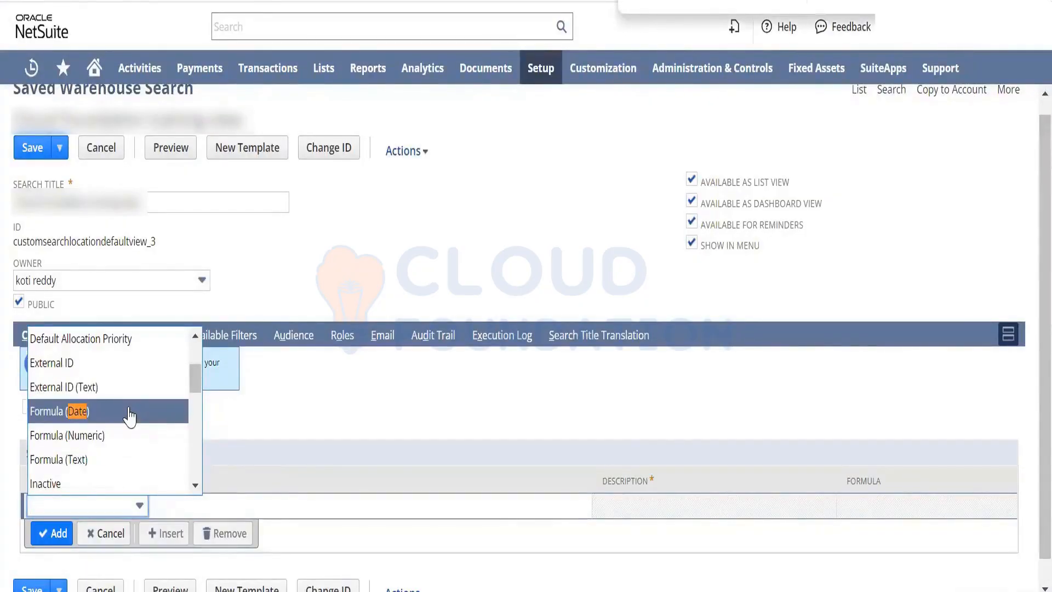
pyautogui.moveTo(195, 378); pyautogui.dragTo(200, 481)
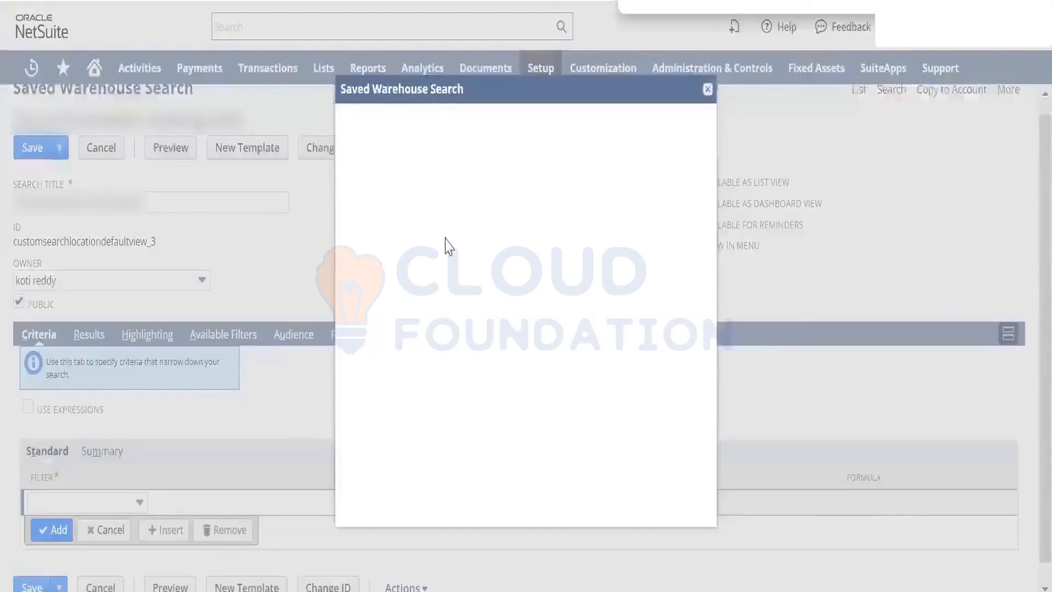
pyautogui.click(452, 190)
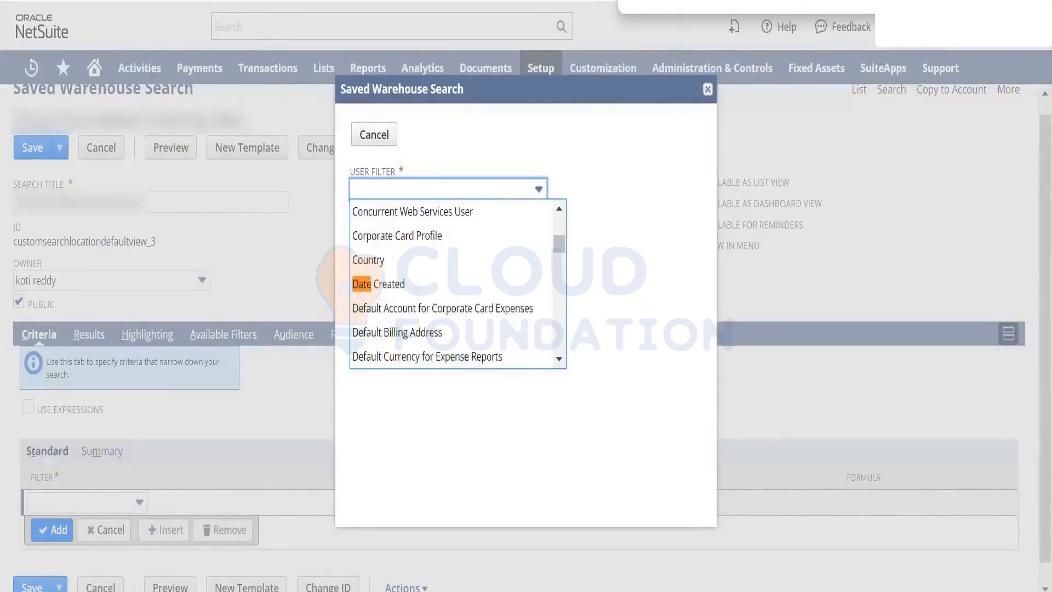
pyautogui.click(453, 290)
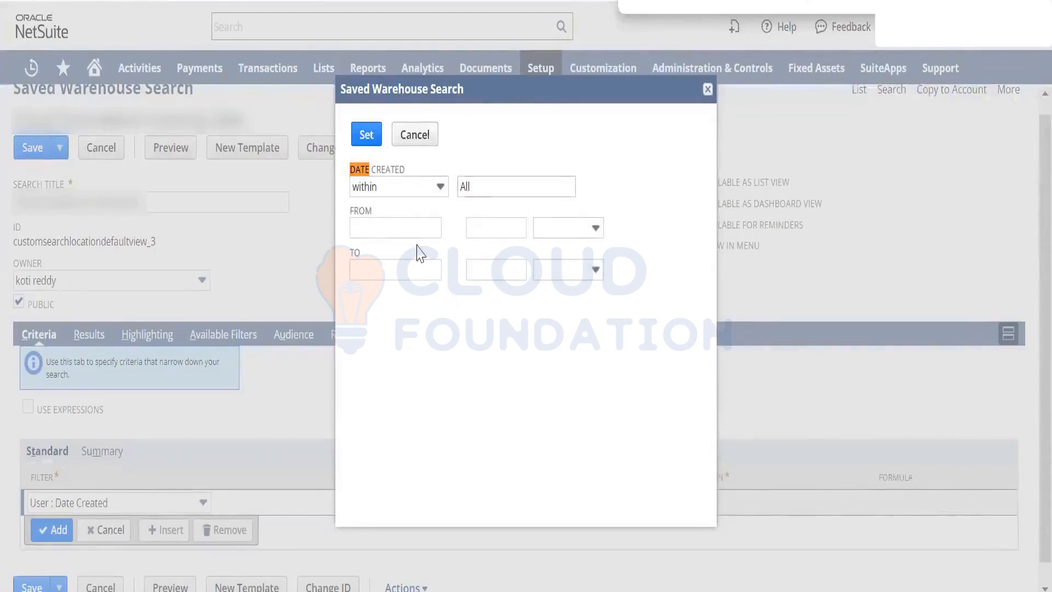
# Set the Date Created filter to within 3/1/2024 12:00 am and 3/13/2024 4:00 am, and apply it.
pyautogui.click(452, 228)
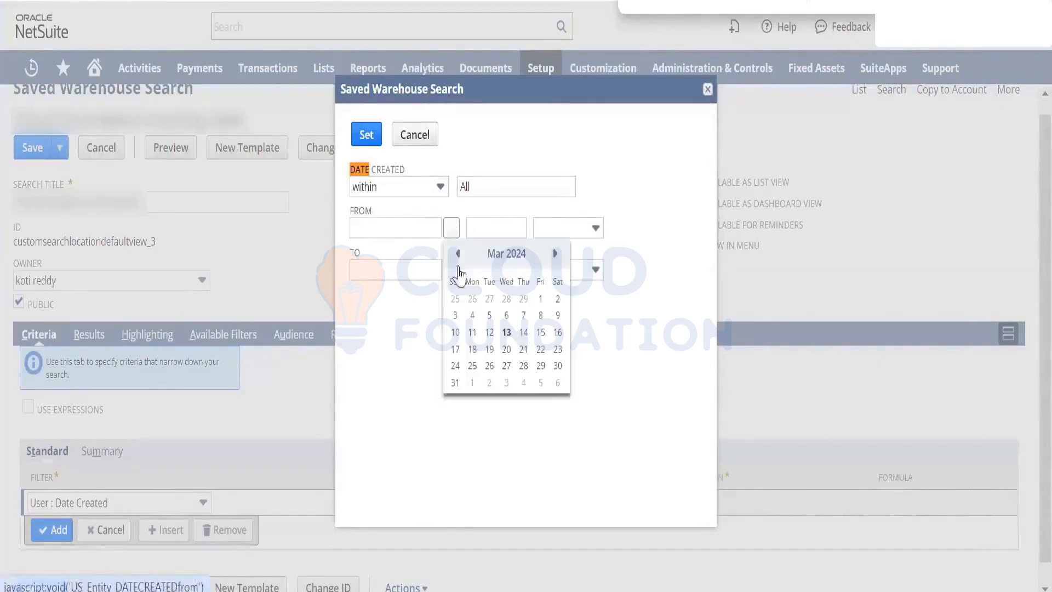
pyautogui.click(539, 300)
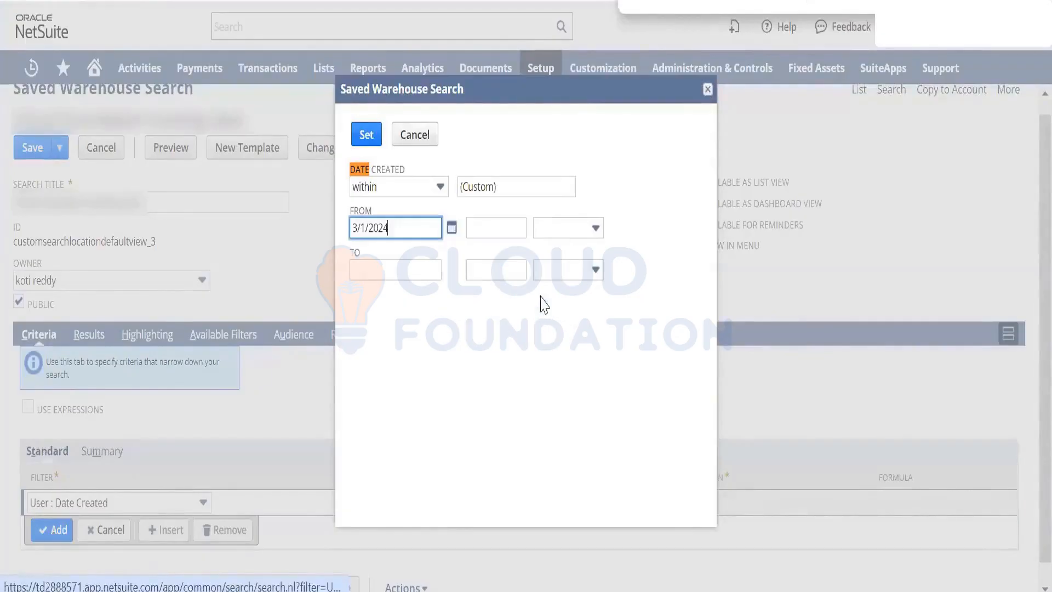
pyautogui.click(430, 267)
pyautogui.click(451, 269)
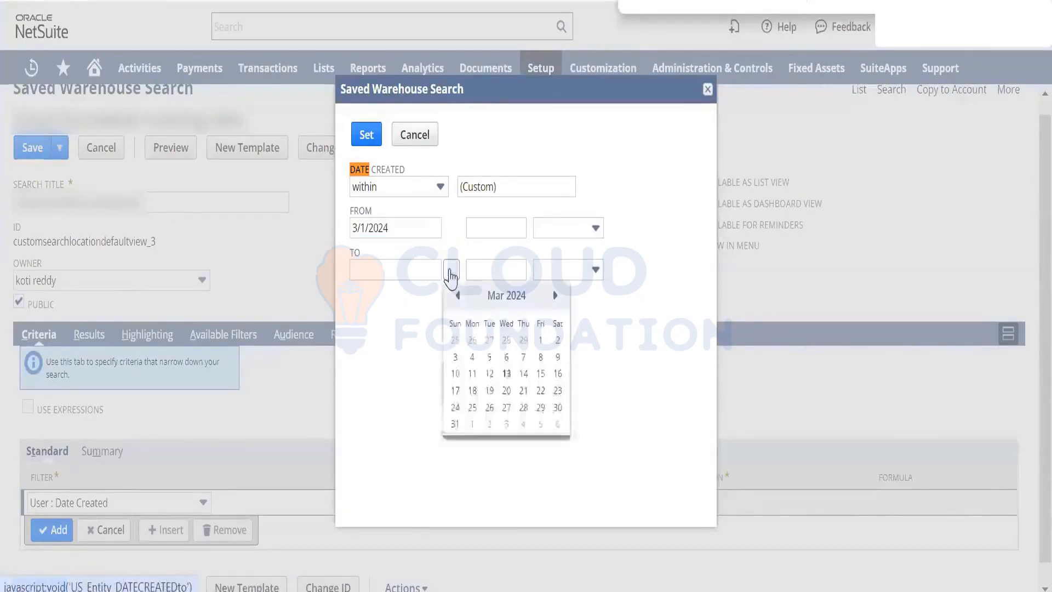
pyautogui.click(506, 374)
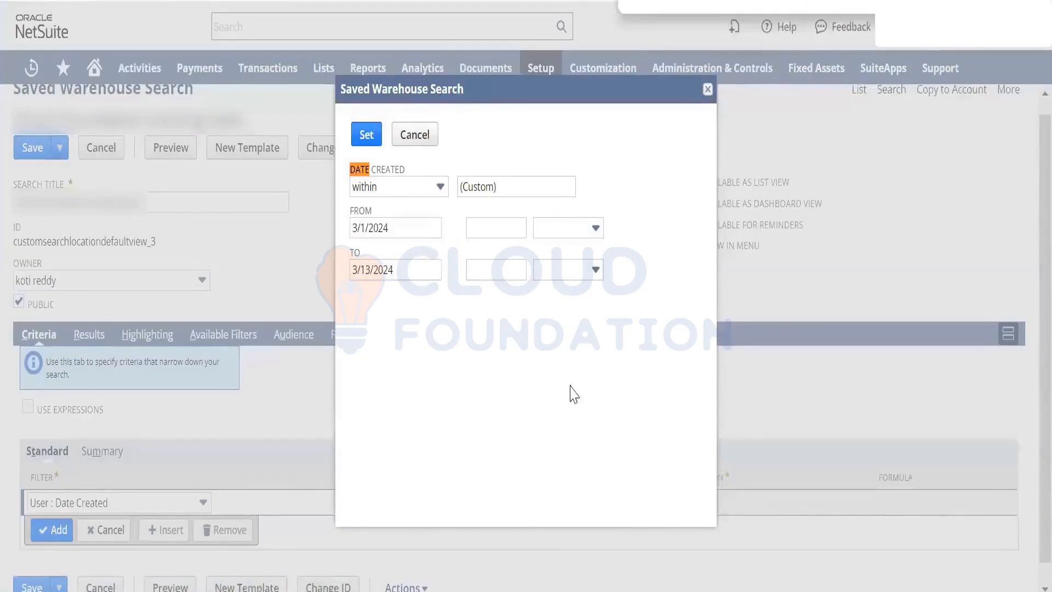
pyautogui.click(590, 235)
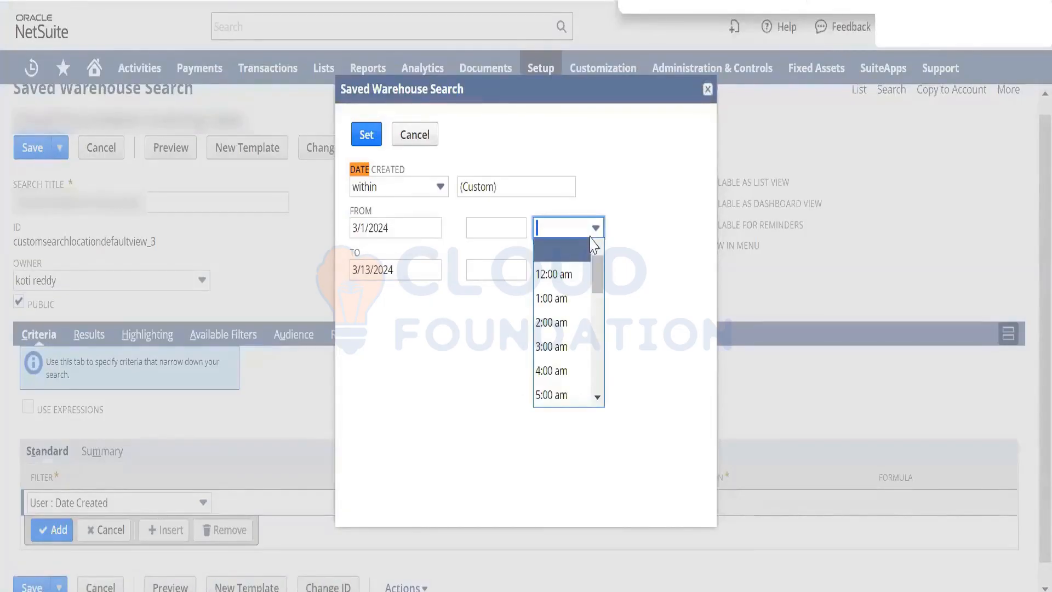
pyautogui.click(578, 274)
pyautogui.click(595, 269)
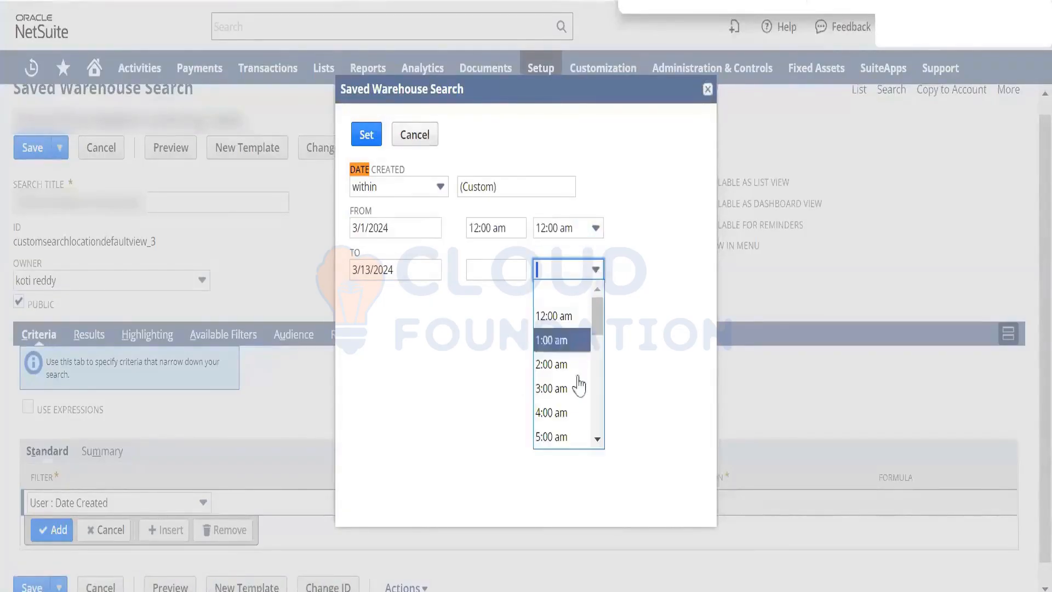
pyautogui.click(577, 413)
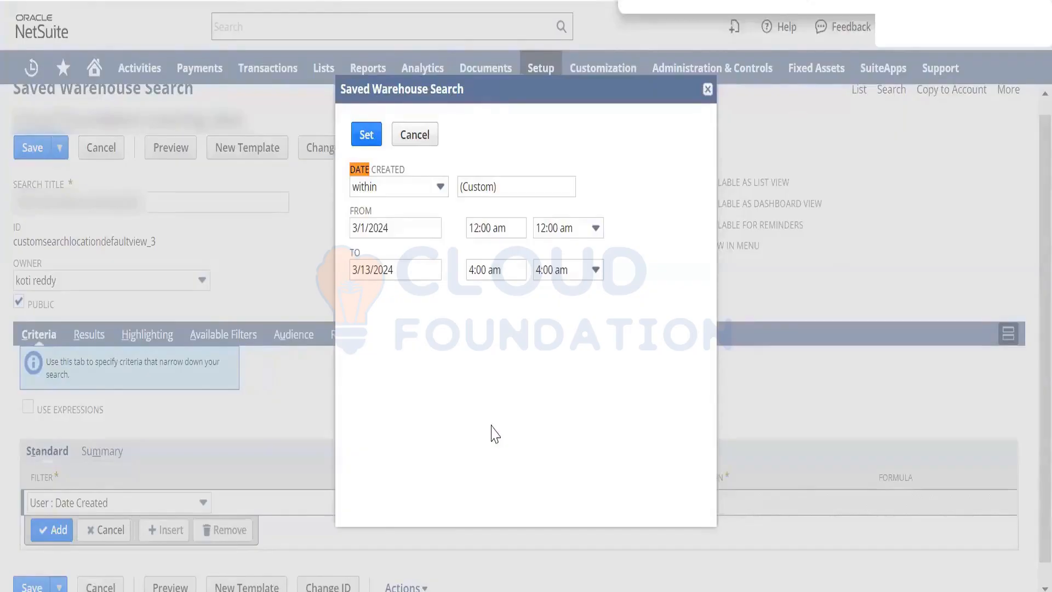
pyautogui.click(367, 138)
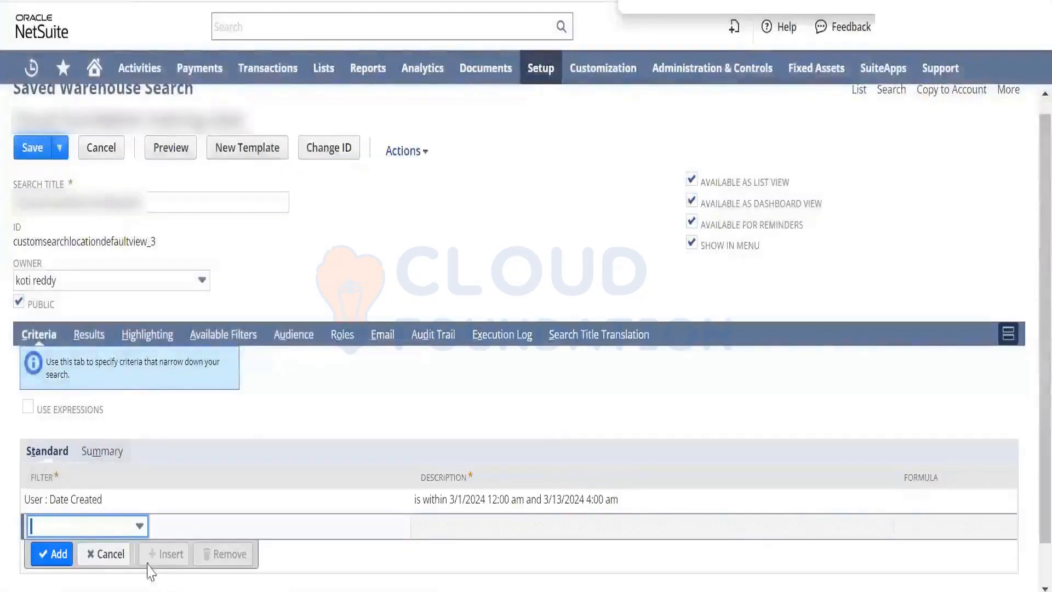
# Add a City filter that starts with Ca, and remove that filter from the criteria again.
pyautogui.click(140, 526)
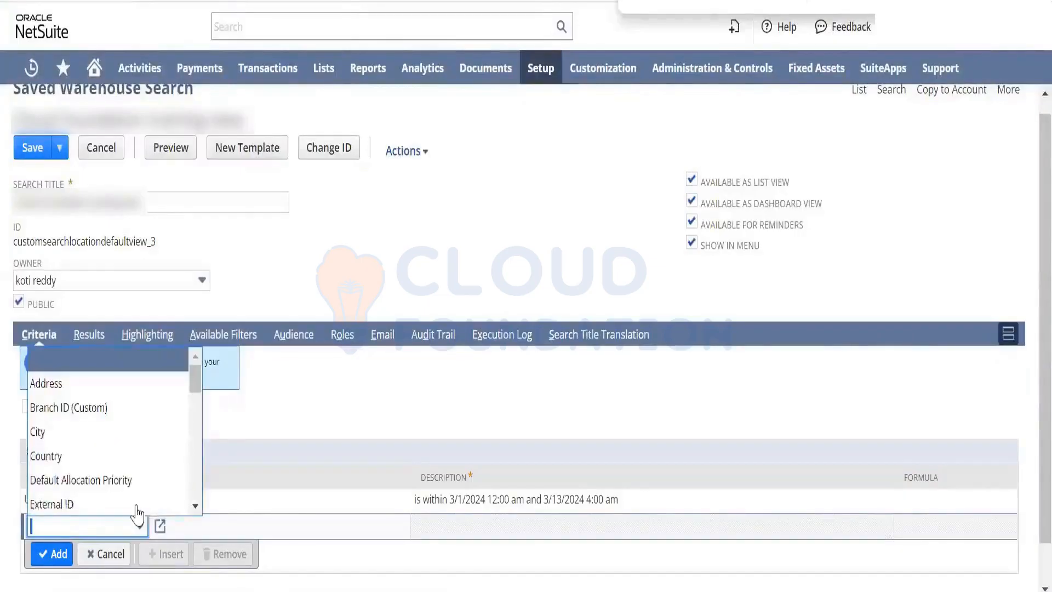
pyautogui.click(122, 439)
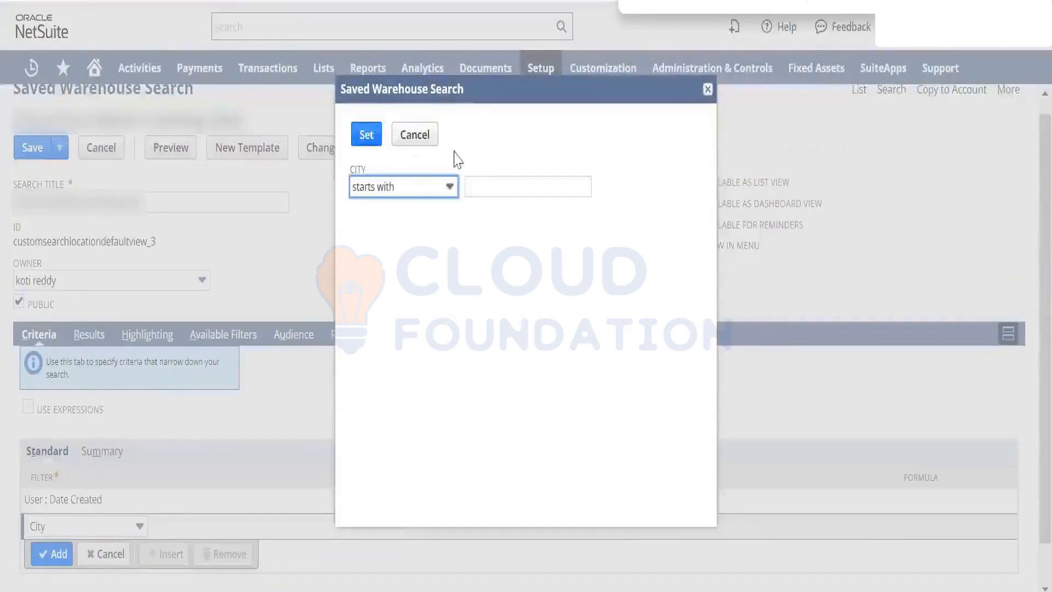
pyautogui.click(481, 180)
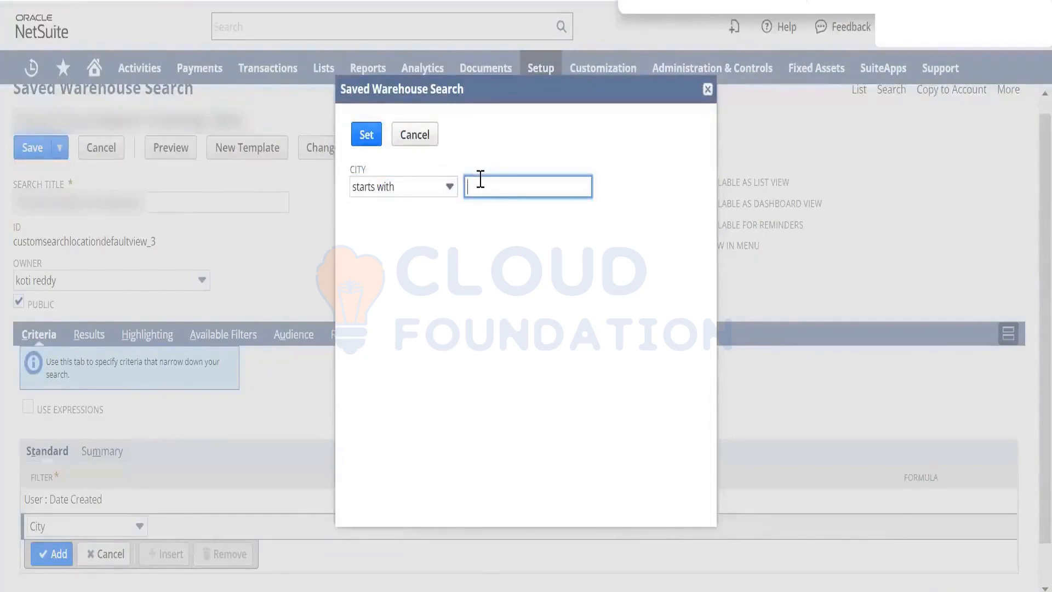
pyautogui.write('Ca')
pyautogui.click(367, 137)
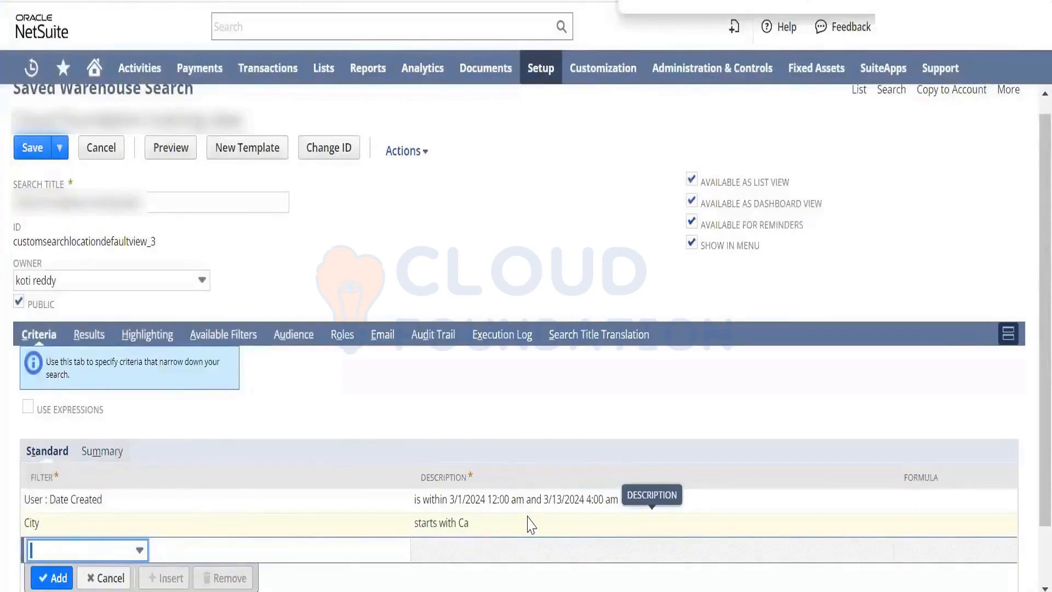
pyautogui.click(133, 523)
pyautogui.click(219, 555)
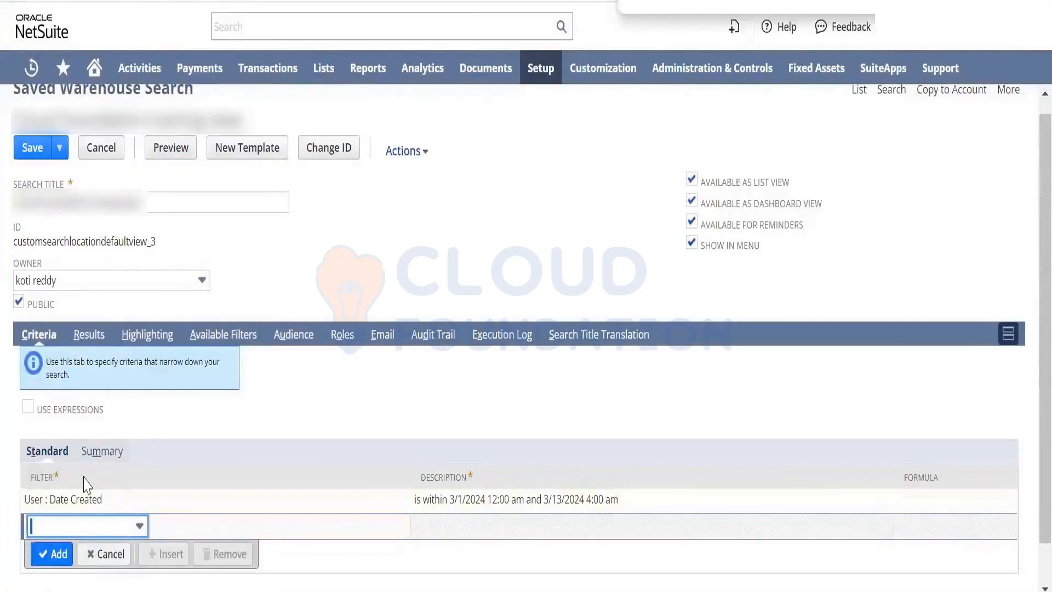
# Remove the User : Date Created filter from the standard criteria.
pyautogui.click(94, 499)
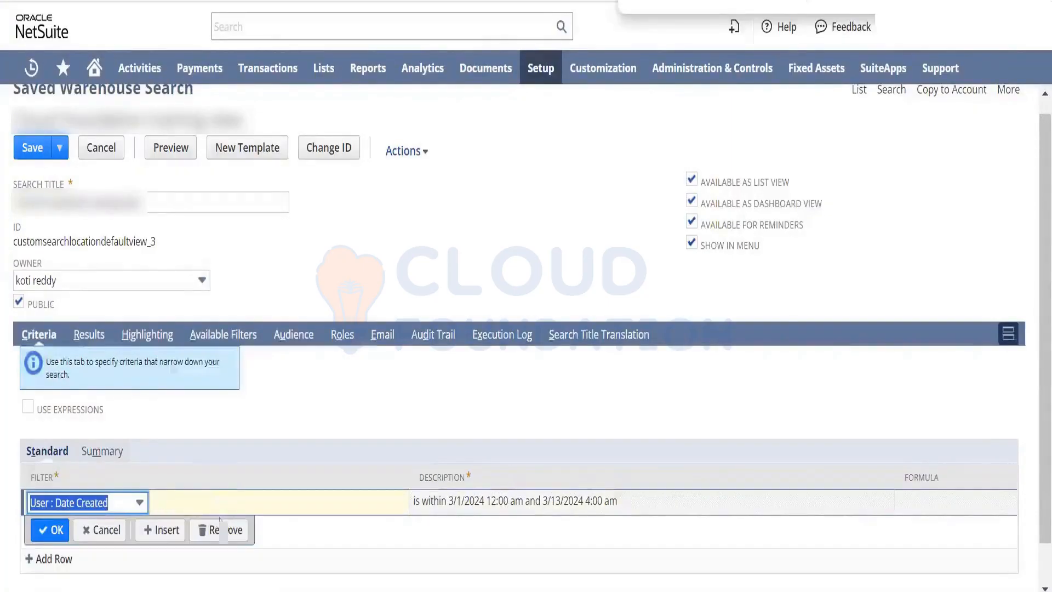
pyautogui.click(222, 530)
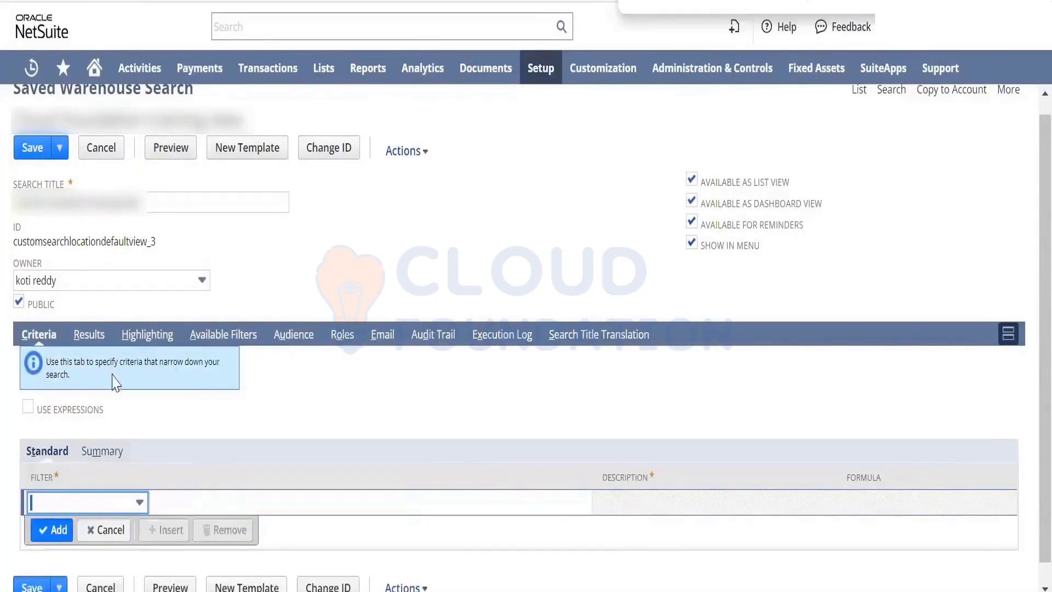
pyautogui.scroll(-1, 879, 296)
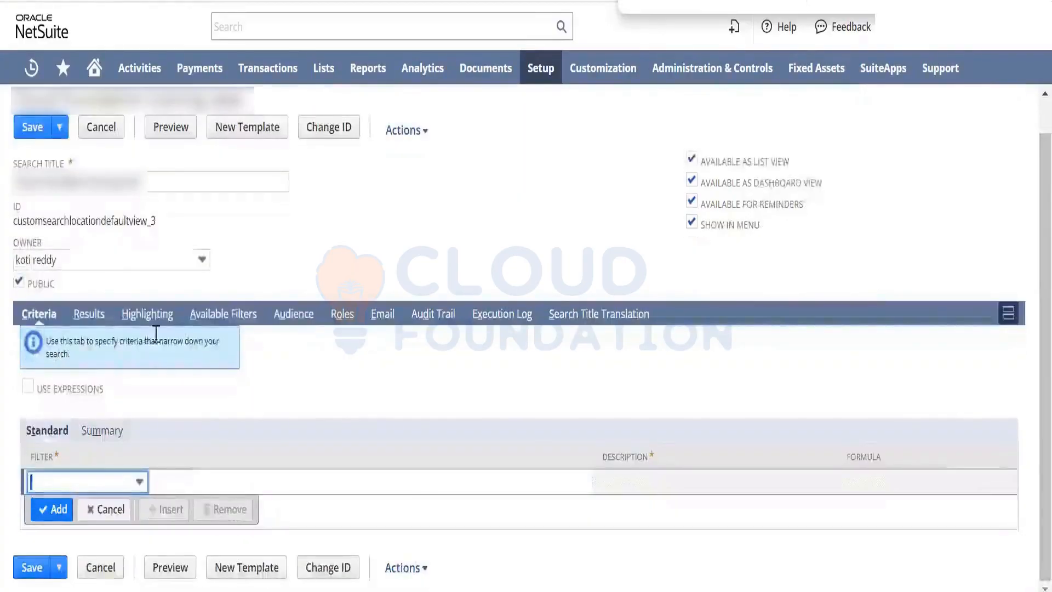
# Set the search results to sort by City as the second level and by External ID as the third.
pyautogui.click(89, 315)
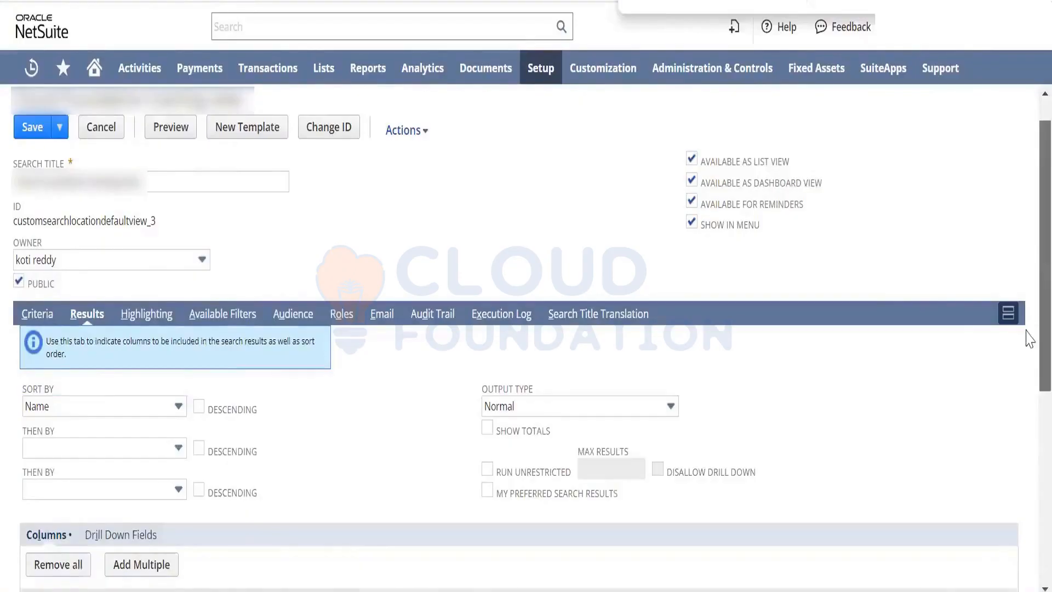
pyautogui.scroll(-3, 1028, 331)
pyautogui.click(74, 319)
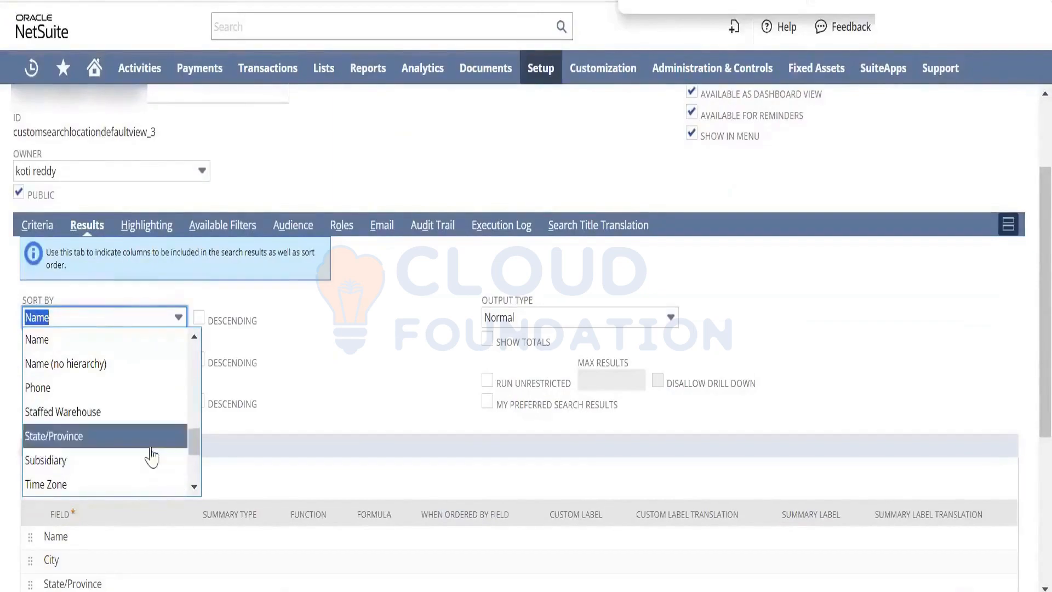
pyautogui.click(329, 359)
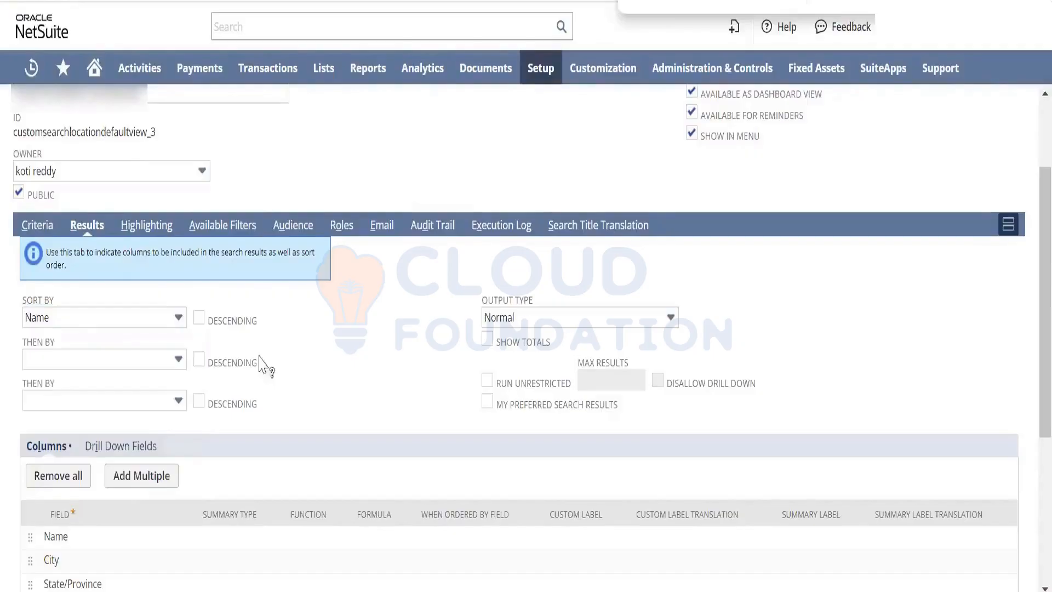
pyautogui.click(147, 362)
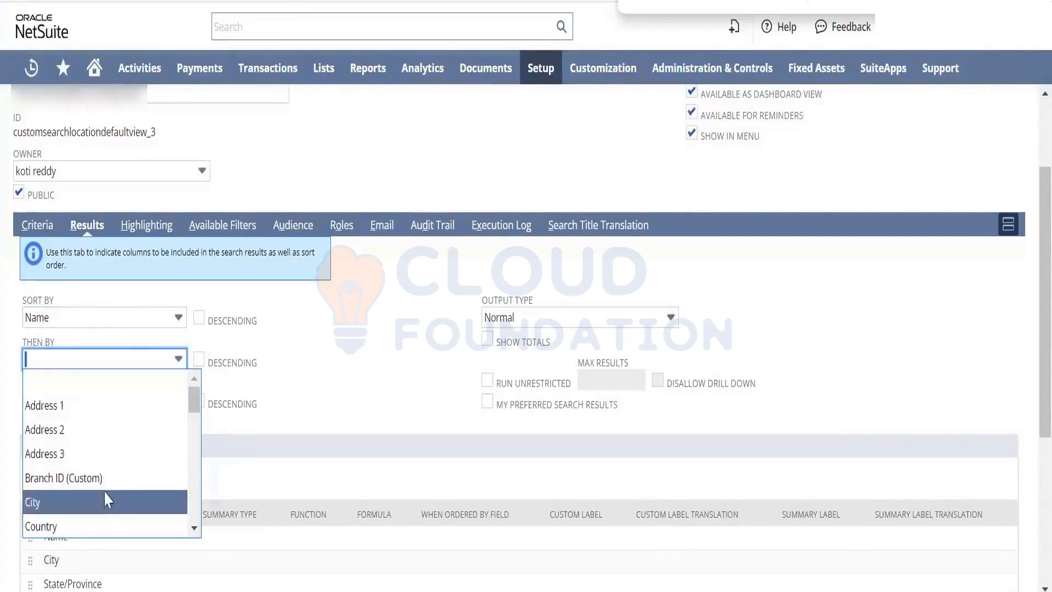
pyautogui.click(105, 500)
pyautogui.click(137, 400)
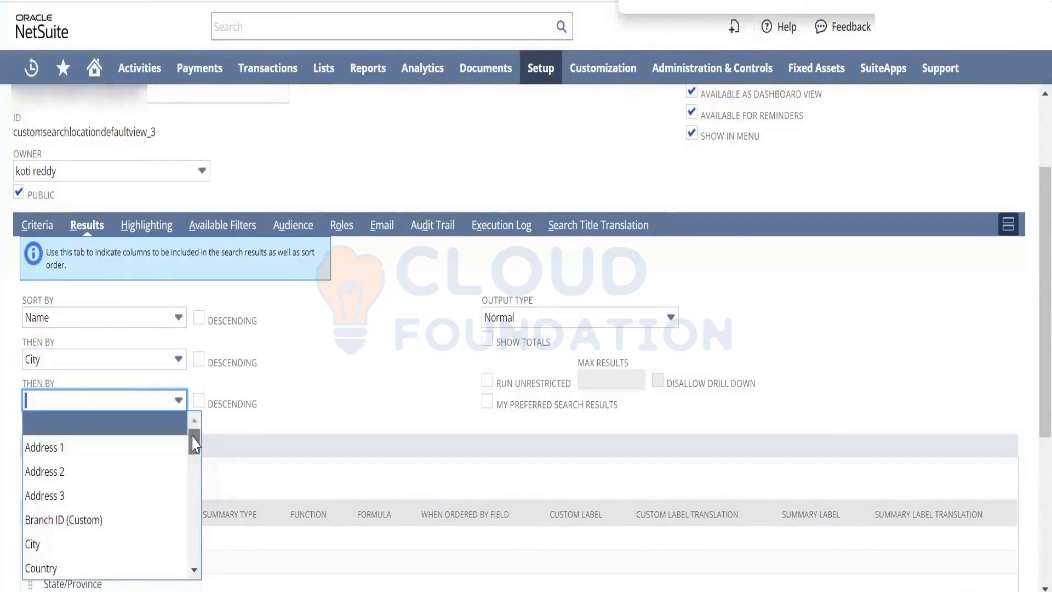
pyautogui.moveTo(195, 444); pyautogui.dragTo(197, 462)
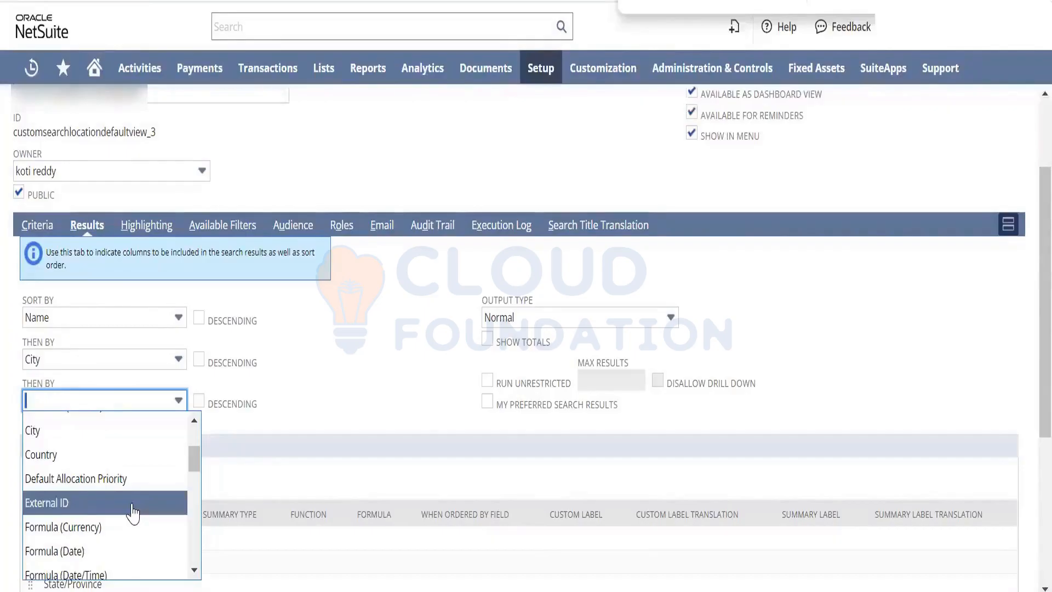
pyautogui.click(133, 513)
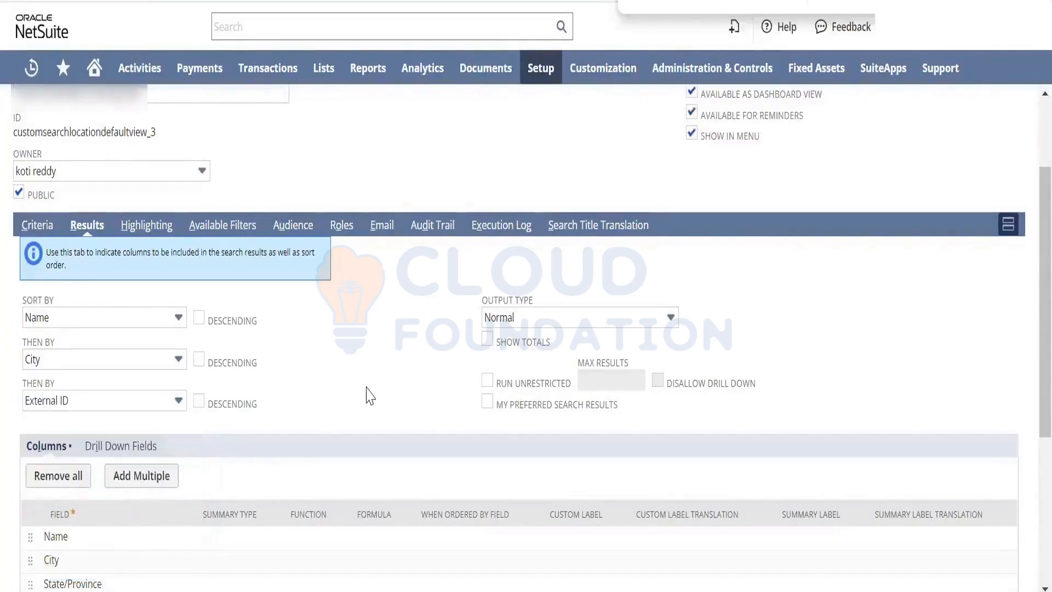
# Set all three sort levels to descending and review the list of result columns.
pyautogui.click(199, 317)
pyautogui.click(199, 359)
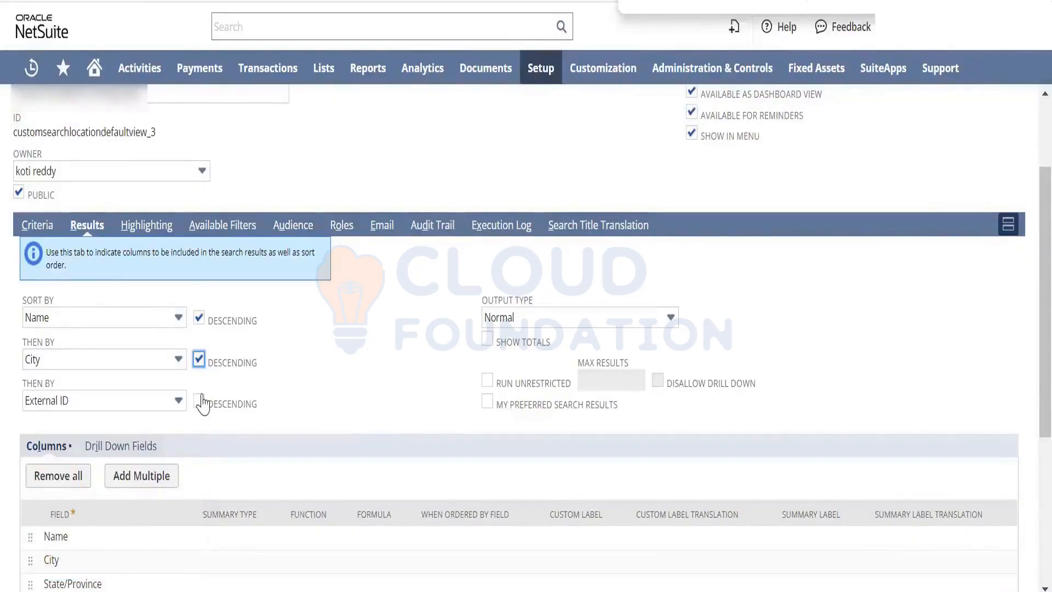
pyautogui.click(200, 400)
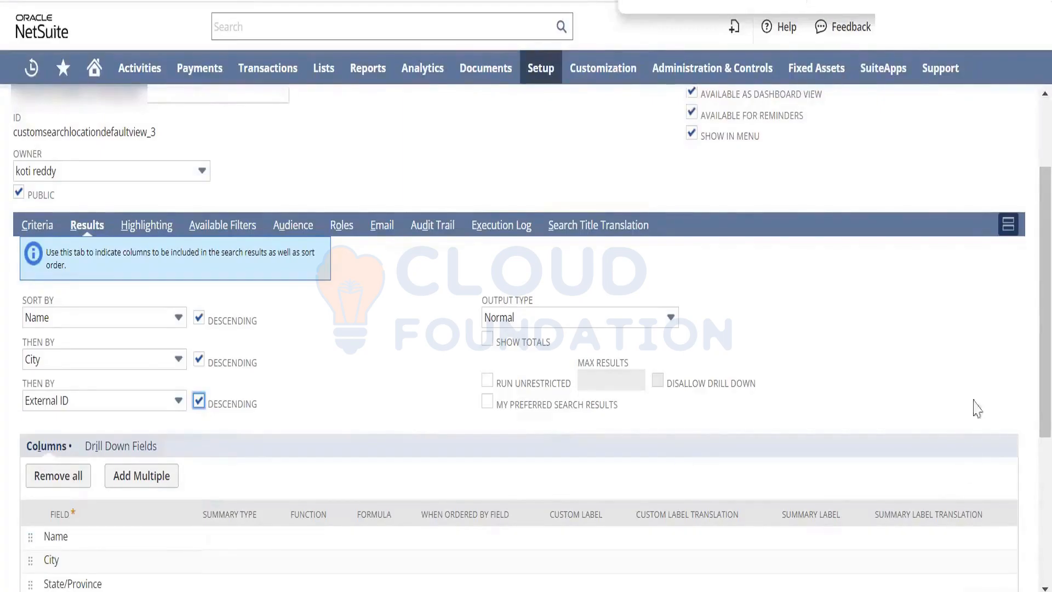
pyautogui.scroll(-2, 1029, 419)
pyautogui.scroll(-3, 1029, 420)
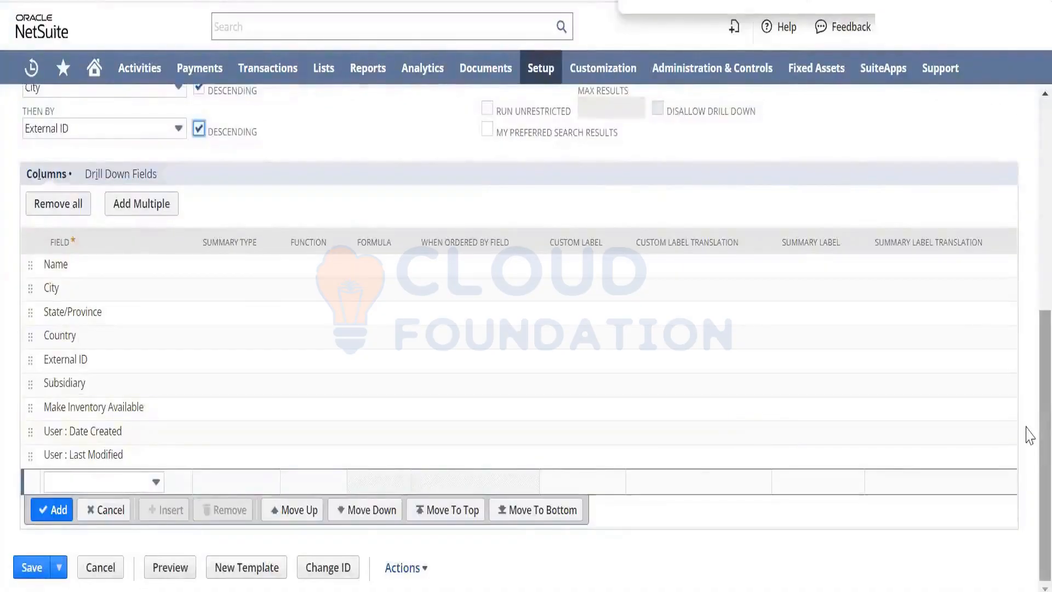
pyautogui.scroll(4, 1027, 430)
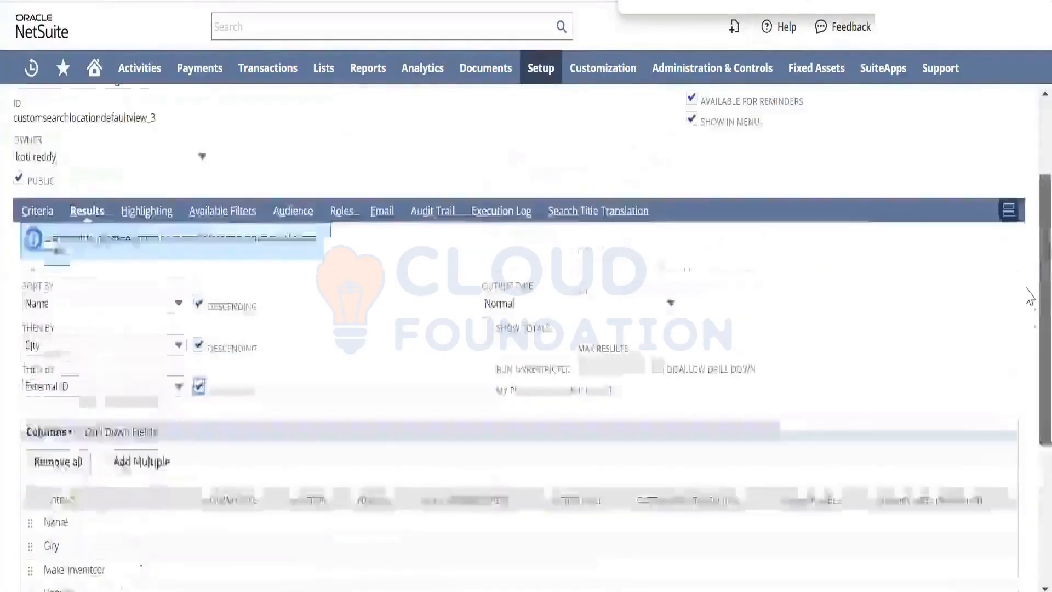
pyautogui.moveTo(1027, 288); pyautogui.dragTo(1027, 288)
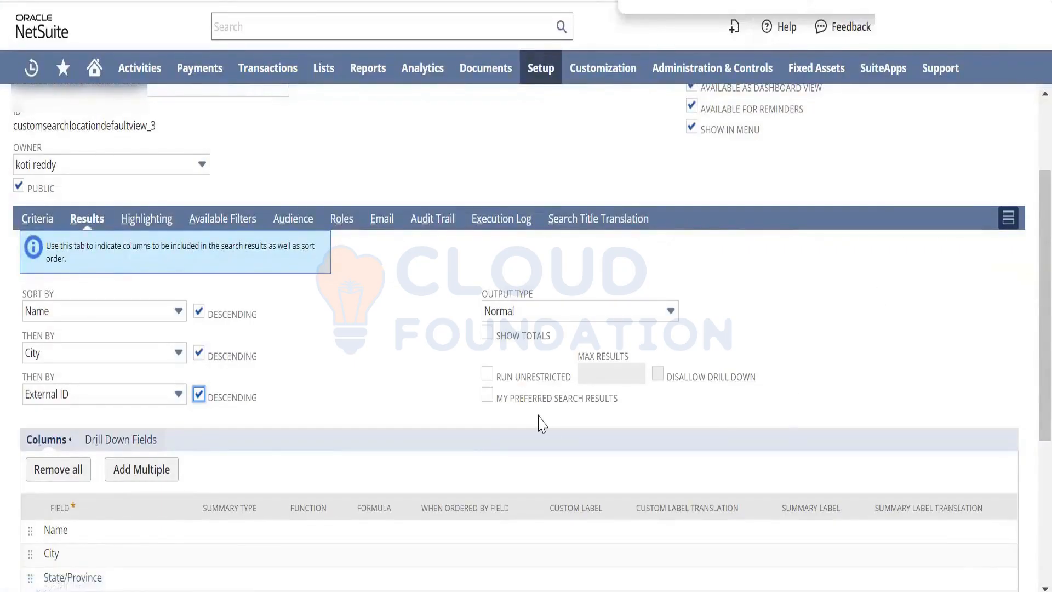
# Read the field help for the Run Unrestricted option in an enlarged help window, and close it.
pyautogui.click(530, 382)
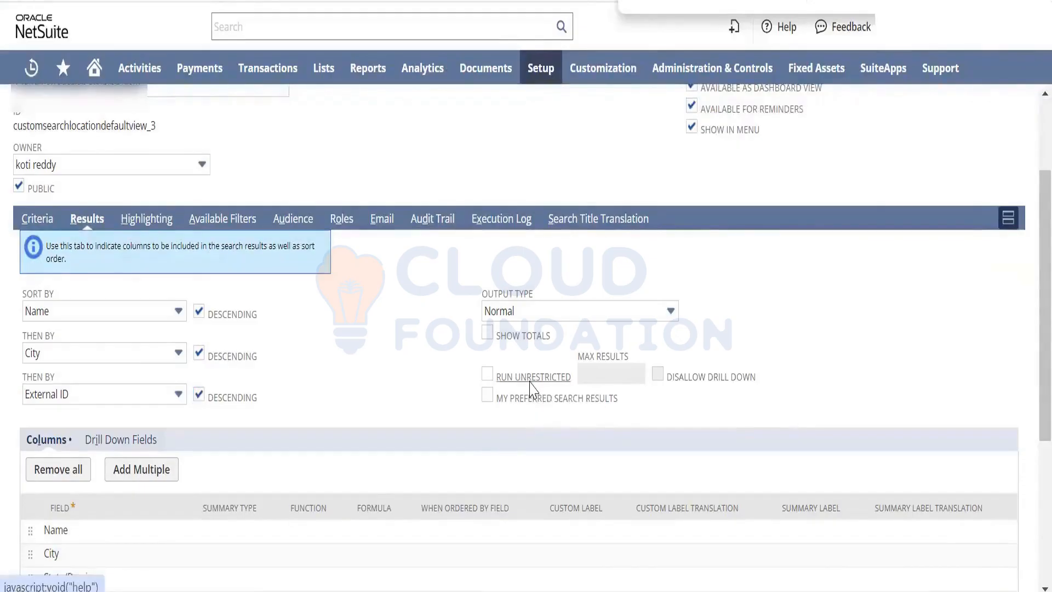
pyautogui.click(530, 381)
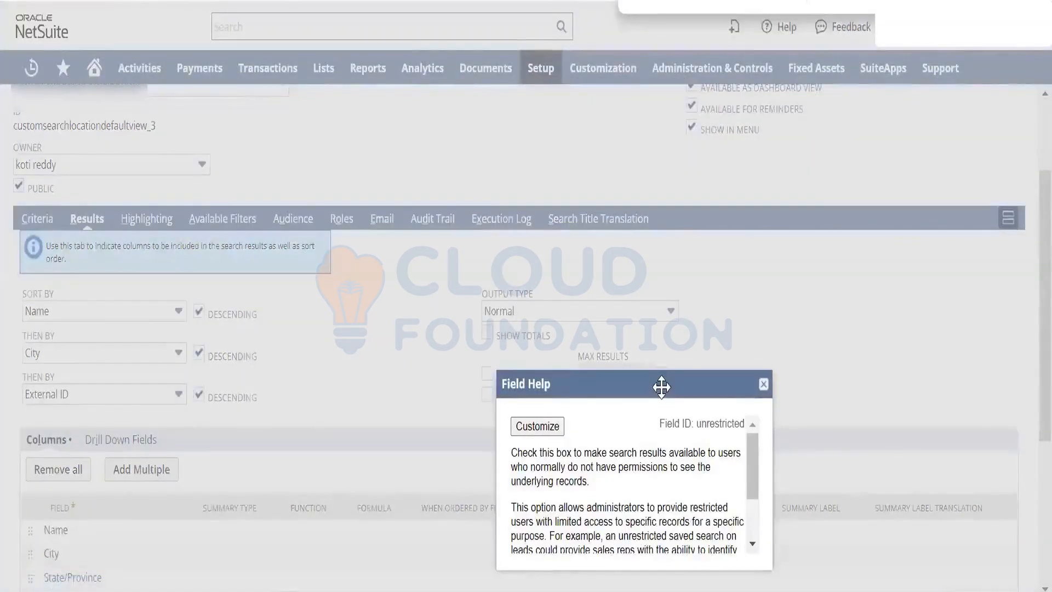
pyautogui.moveTo(663, 384); pyautogui.dragTo(559, 253)
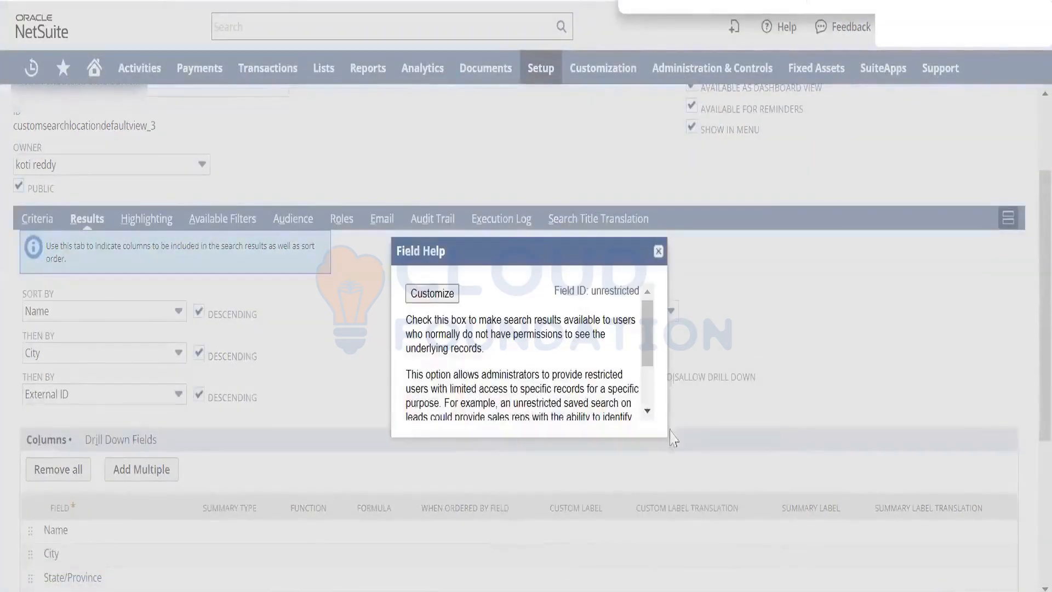
pyautogui.moveTo(667, 436); pyautogui.dragTo(749, 551)
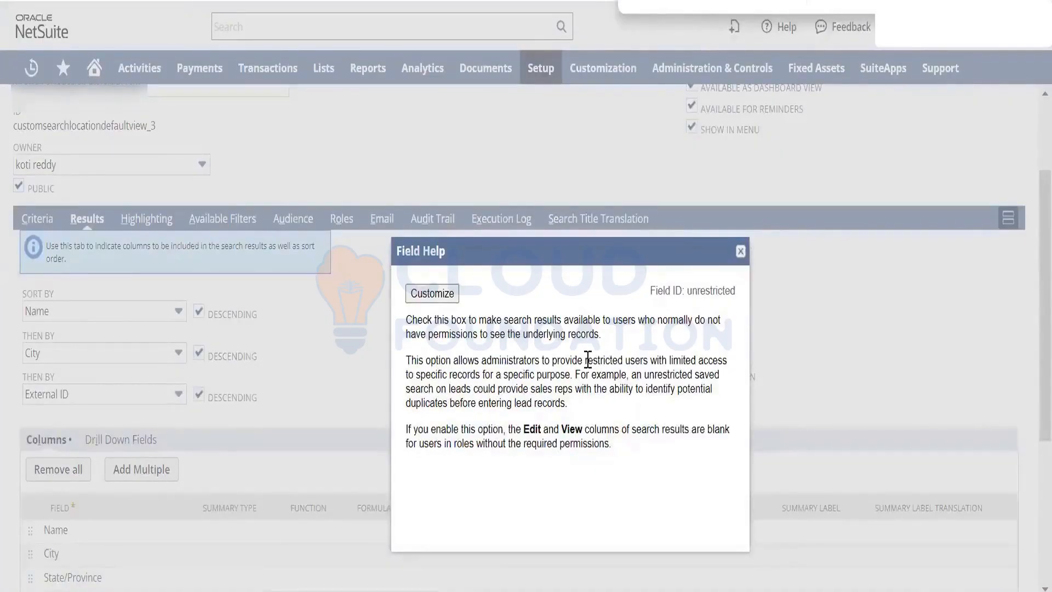
pyautogui.moveTo(588, 360); pyautogui.dragTo(619, 371)
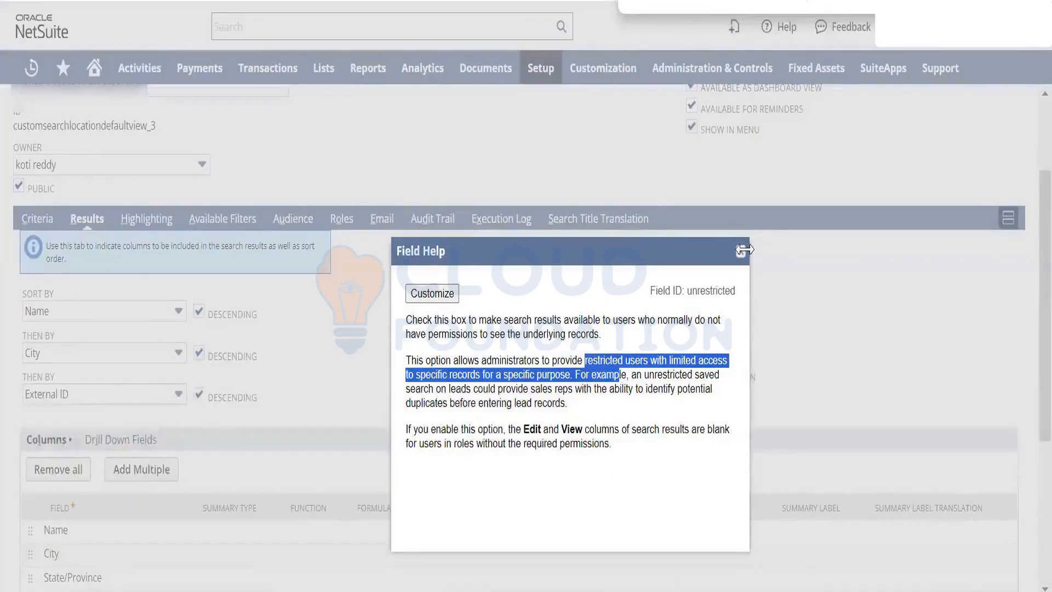
pyautogui.click(741, 253)
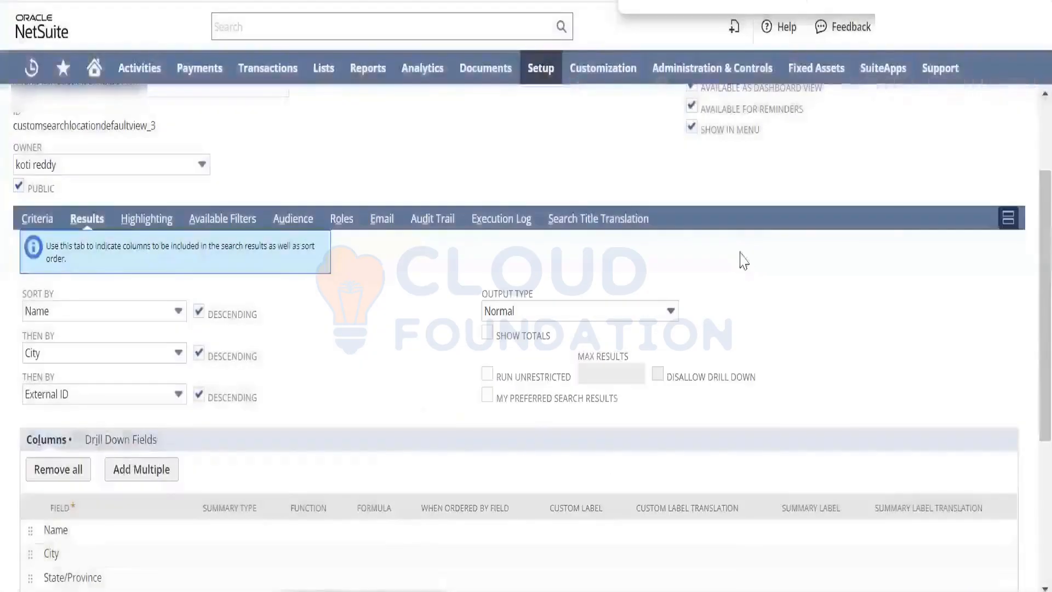
# Enable Run Unrestricted for the search results and look through the available output types.
pyautogui.click(488, 377)
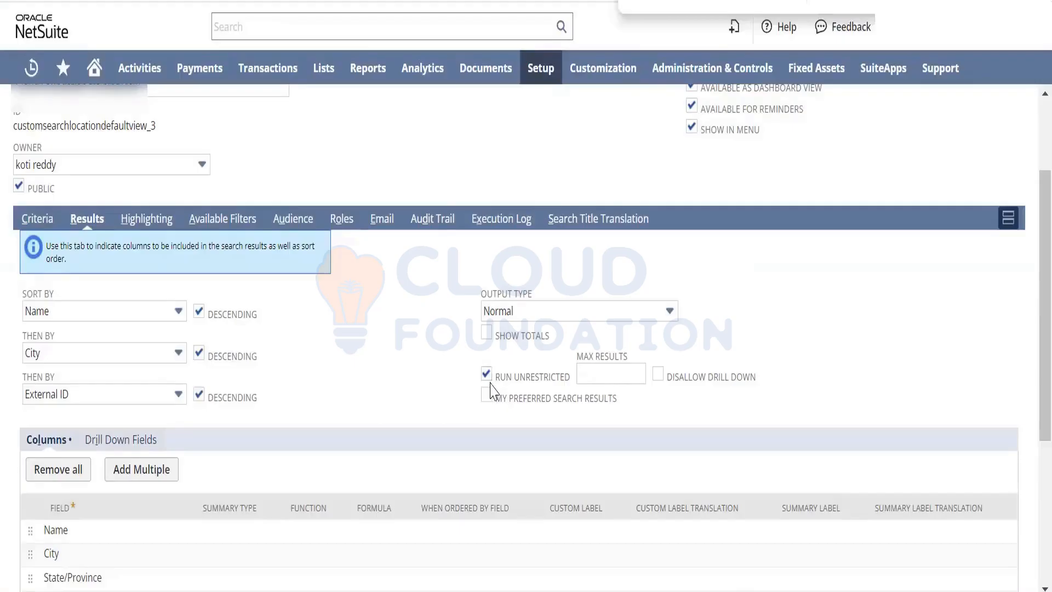
pyautogui.click(578, 311)
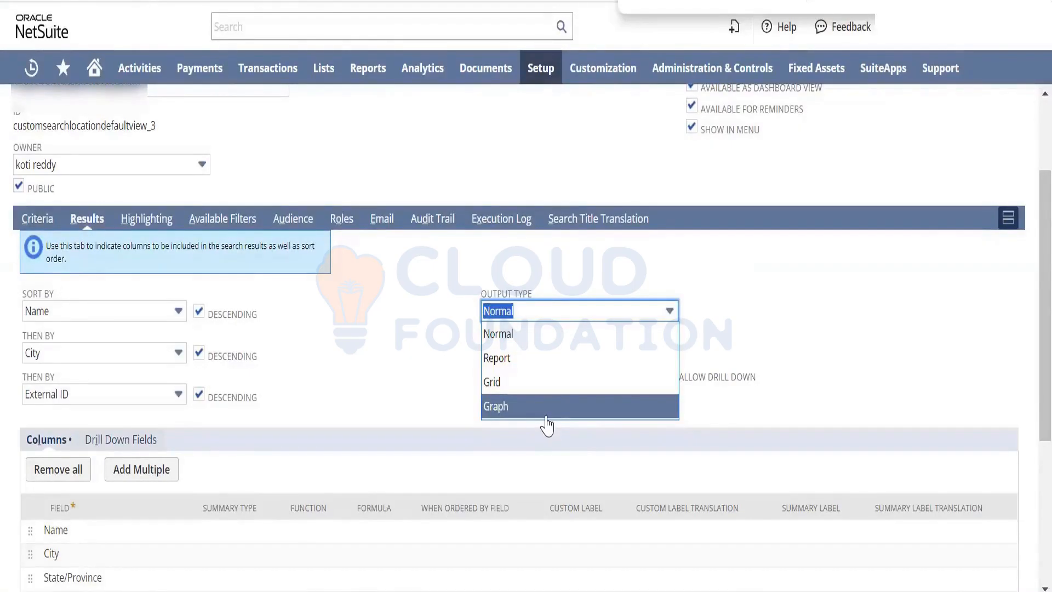
pyautogui.click(309, 358)
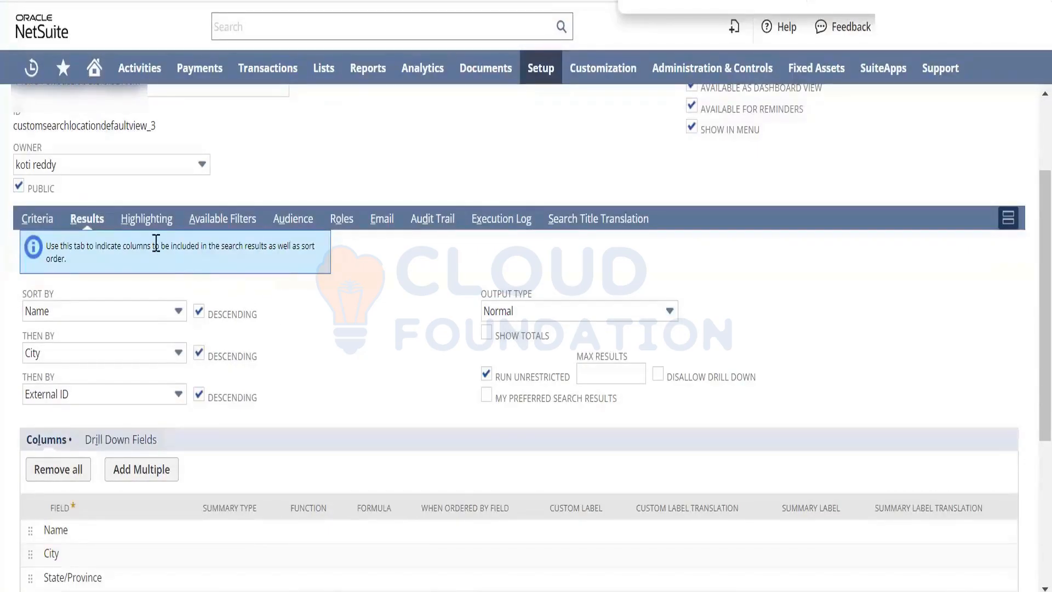
# Define a highlighting condition for the search in which Make Inventory Available is Yes.
pyautogui.click(152, 225)
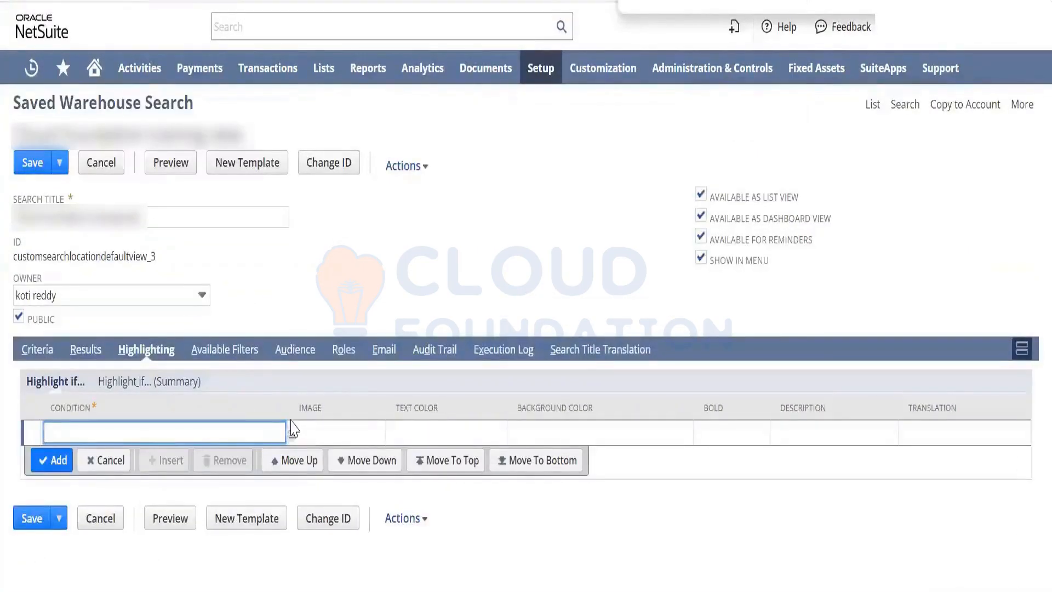
pyautogui.click(292, 436)
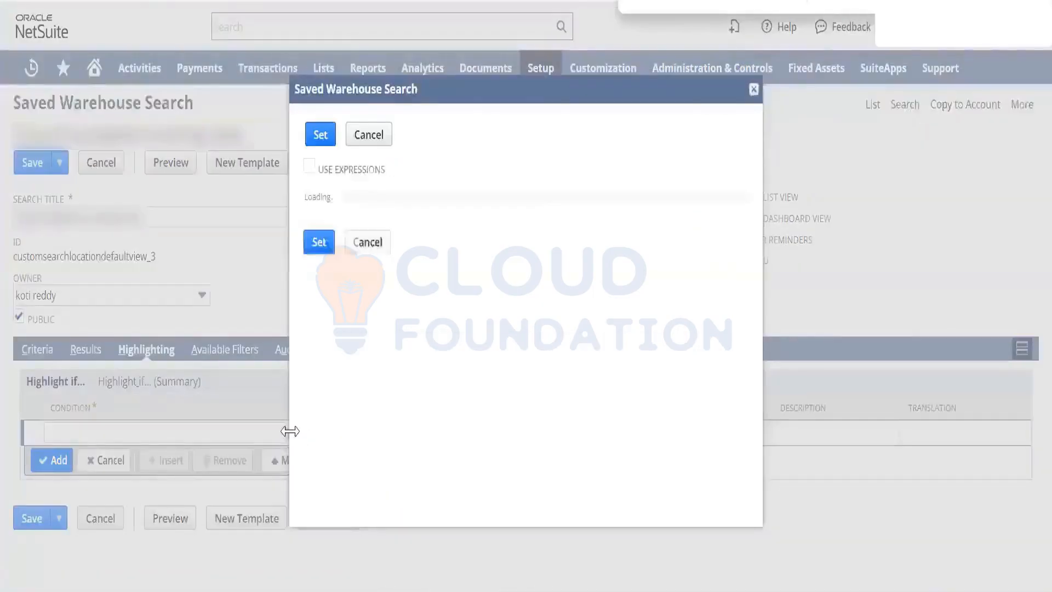
pyautogui.click(378, 235)
pyautogui.click(406, 235)
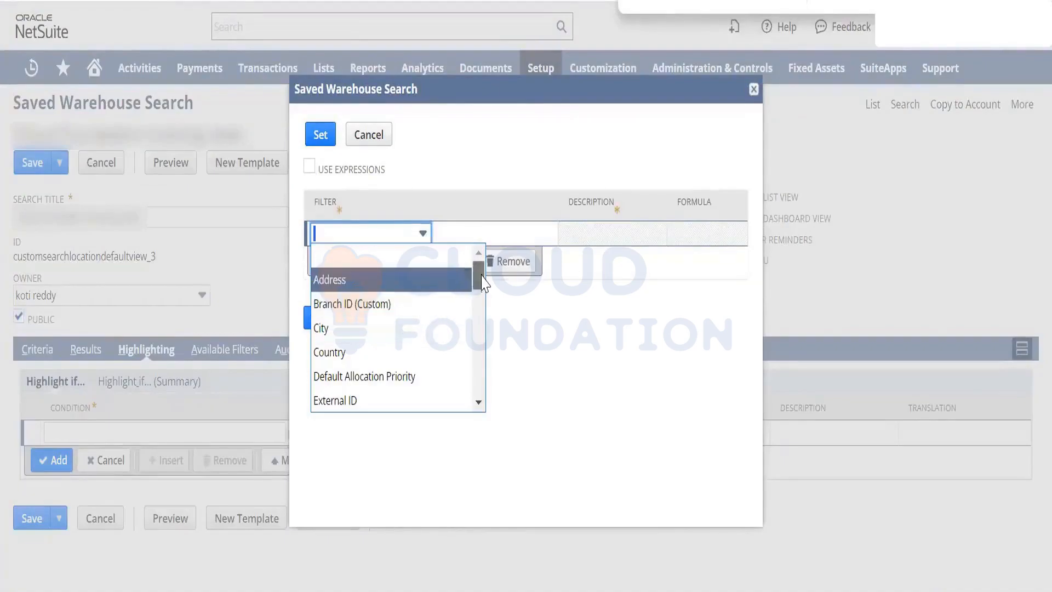
pyautogui.scroll(-1, 482, 285)
pyautogui.moveTo(482, 291); pyautogui.dragTo(487, 345)
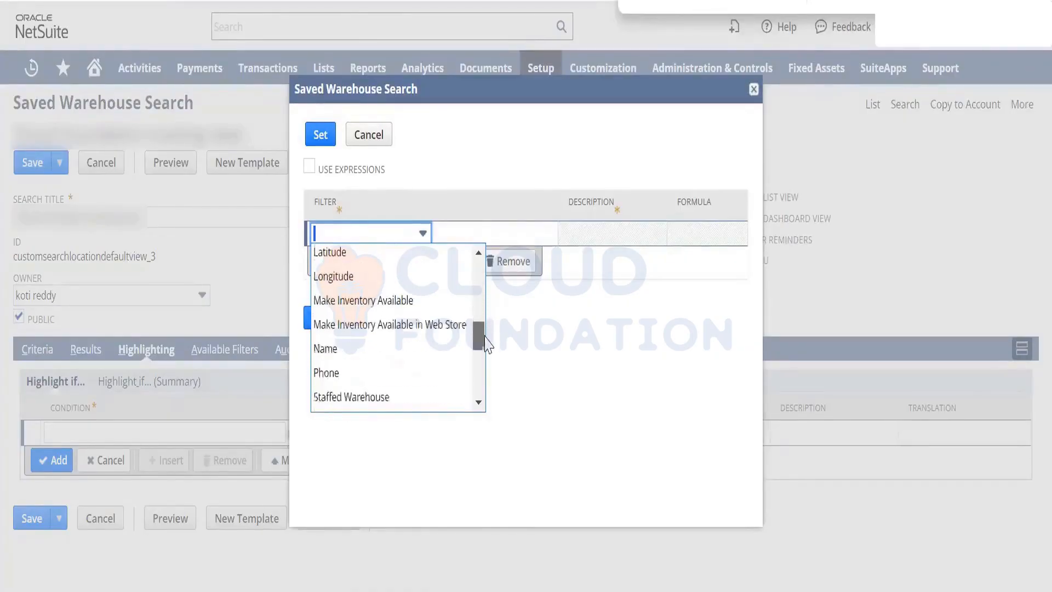
pyautogui.click(451, 302)
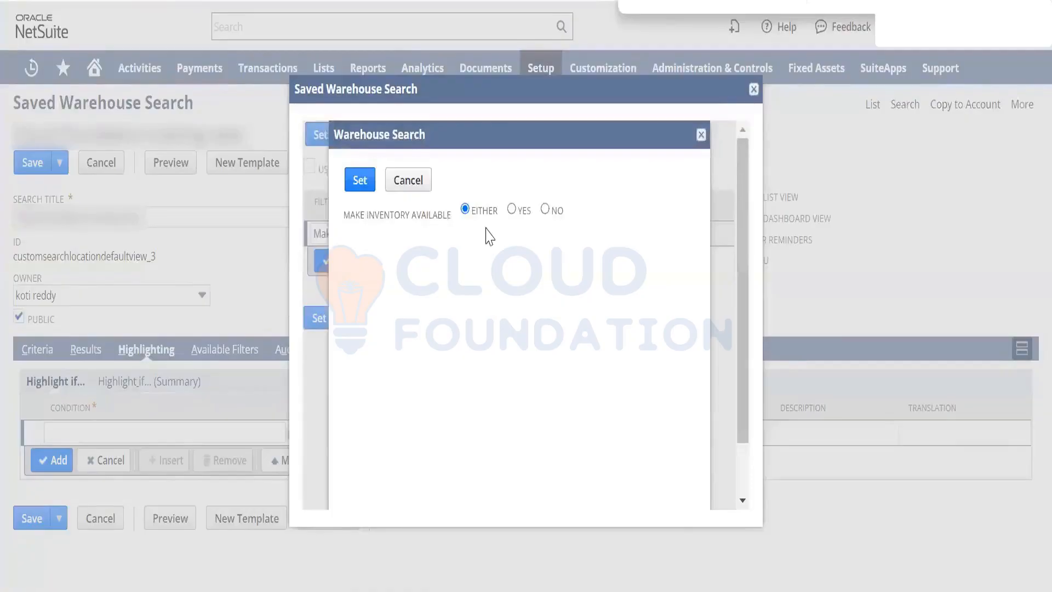
pyautogui.click(512, 211)
pyautogui.click(361, 180)
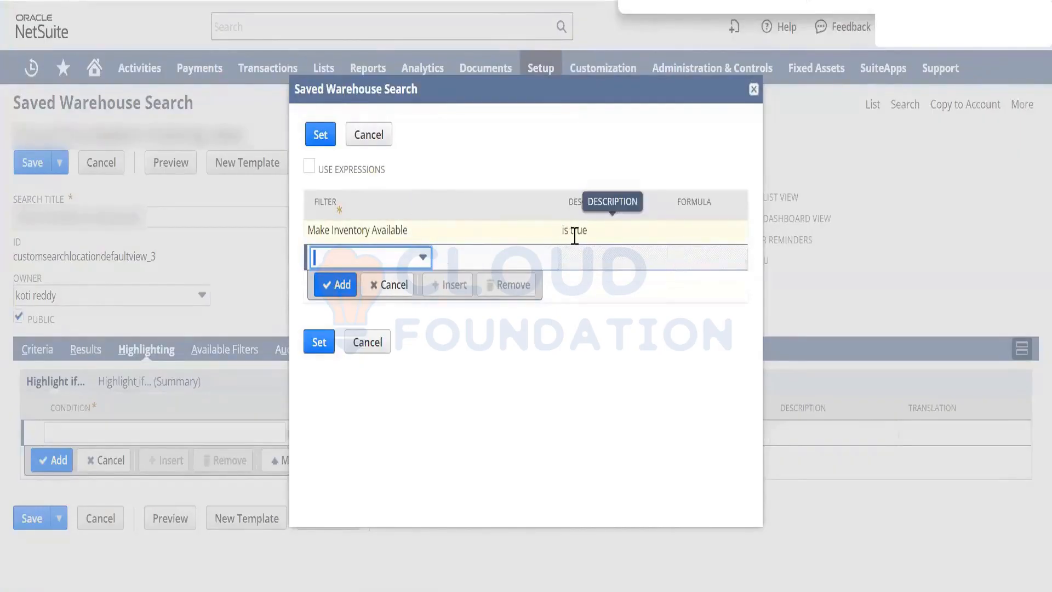
pyautogui.click(321, 136)
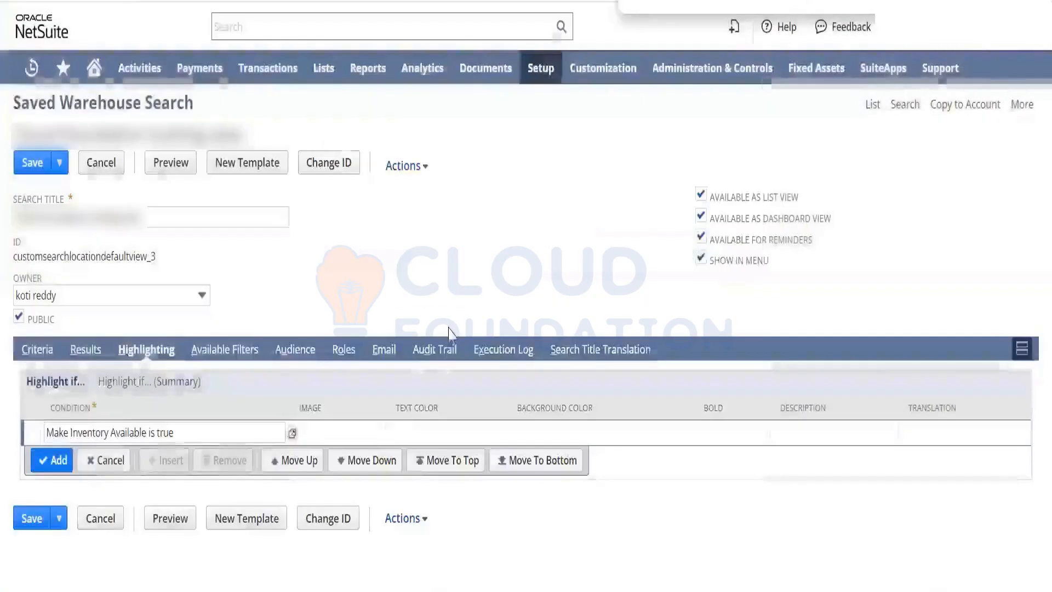
# Set the Make Inventory Available highlighting condition to yellow text on a black (#000000) background.
pyautogui.click(402, 428)
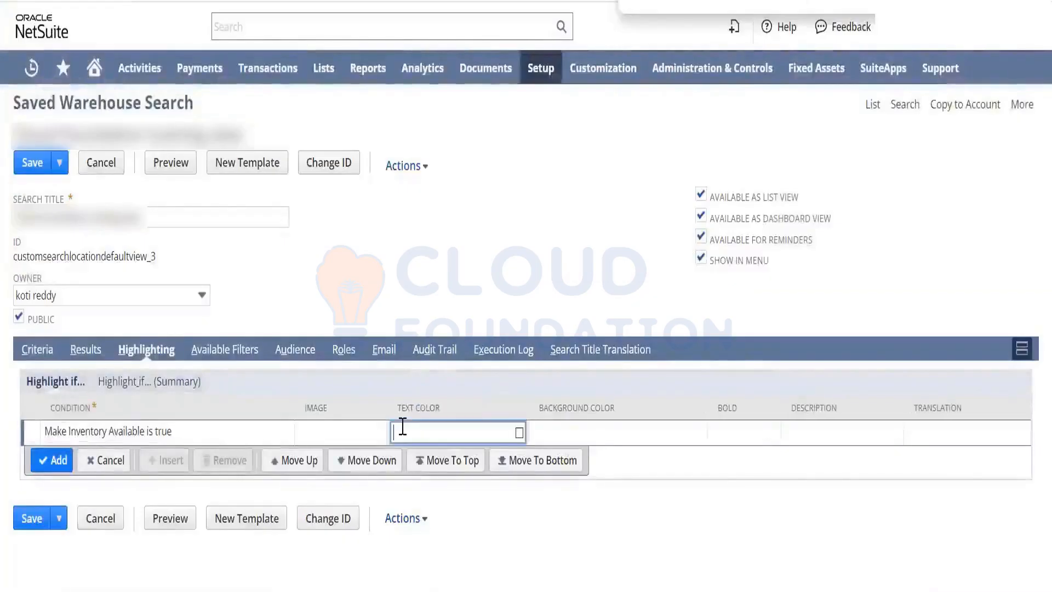
pyautogui.click(519, 433)
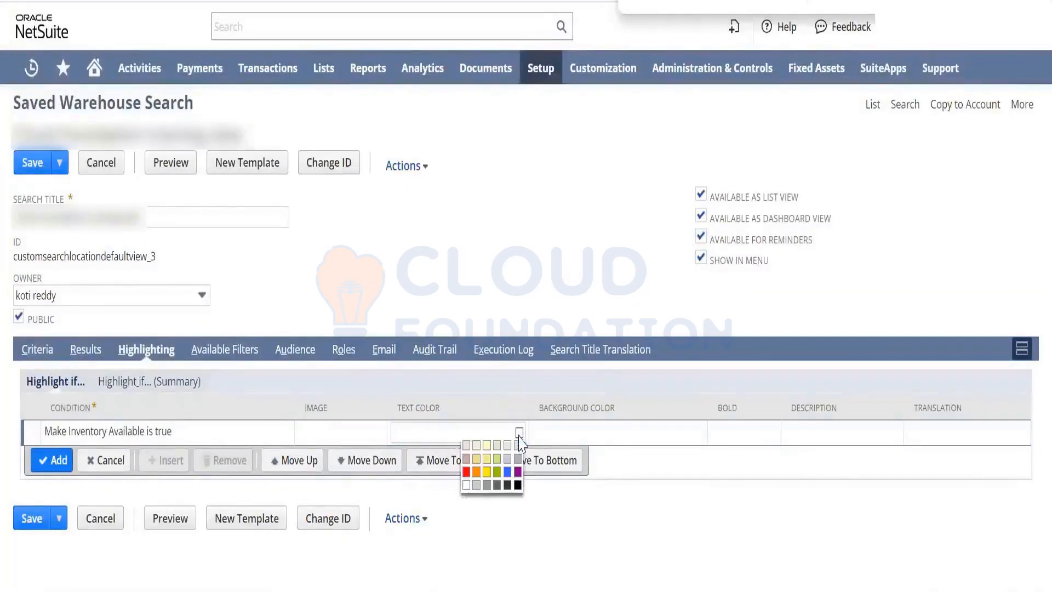
pyautogui.click(487, 473)
pyautogui.click(634, 433)
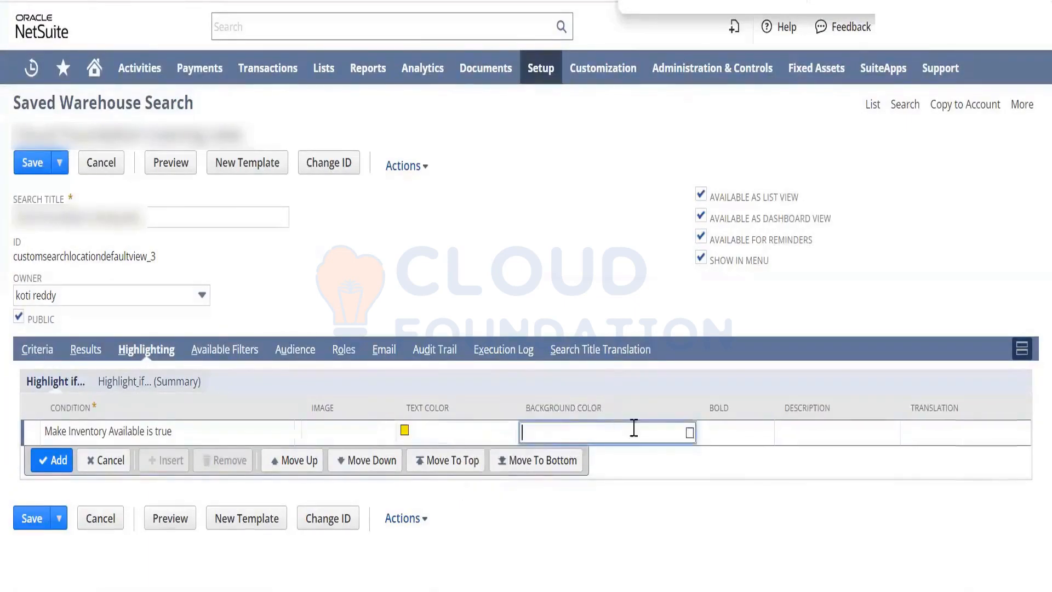
pyautogui.click(690, 433)
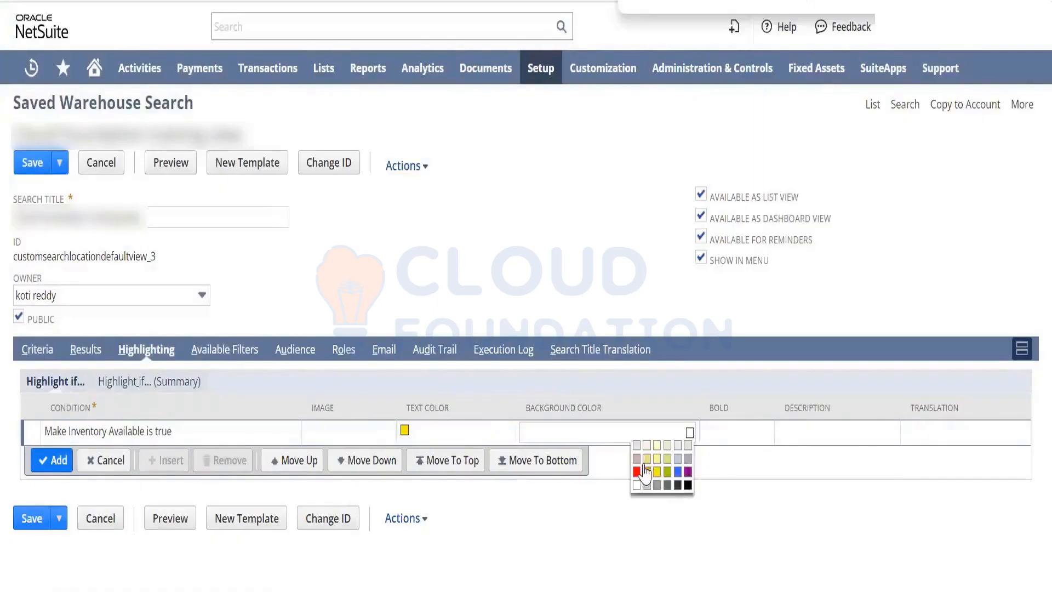
pyautogui.click(688, 485)
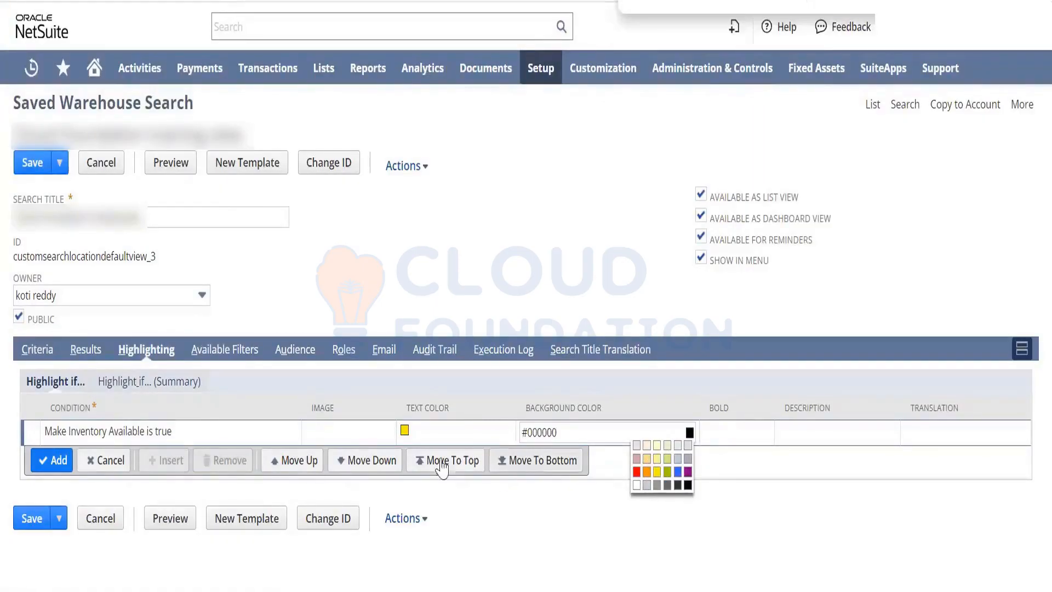
# Preview the search results, dismiss the analytics promotion, and examine the Make Inventory Available value of US-2.
pyautogui.click(179, 527)
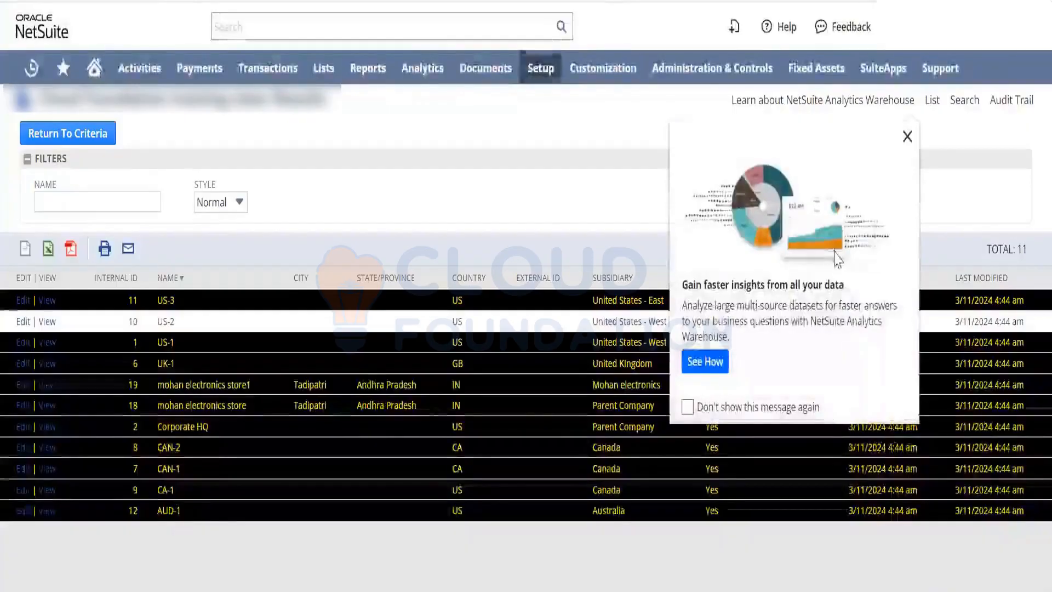
pyautogui.click(907, 135)
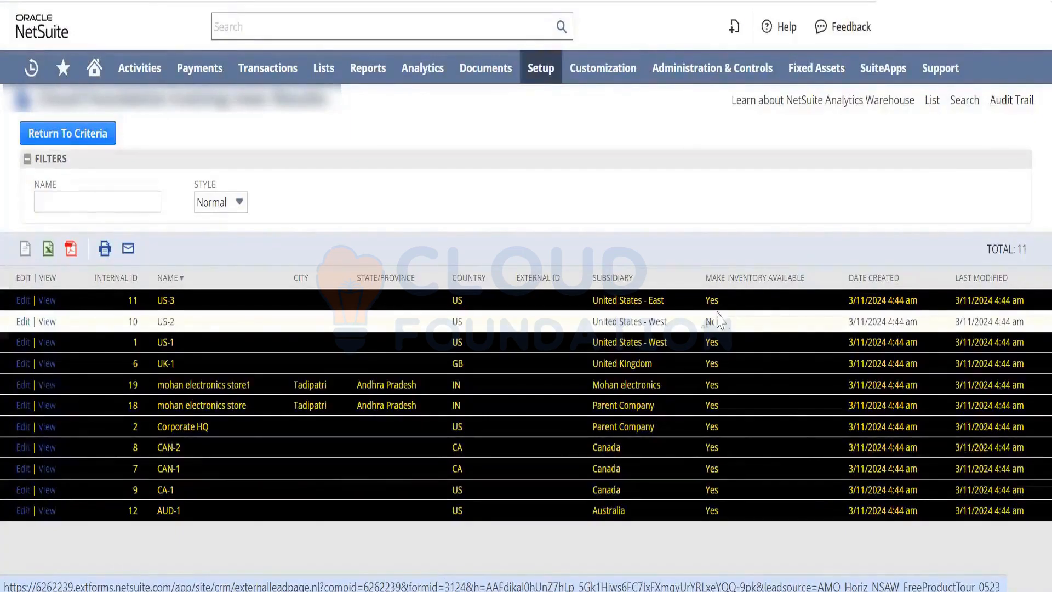
pyautogui.moveTo(719, 320); pyautogui.dragTo(693, 321)
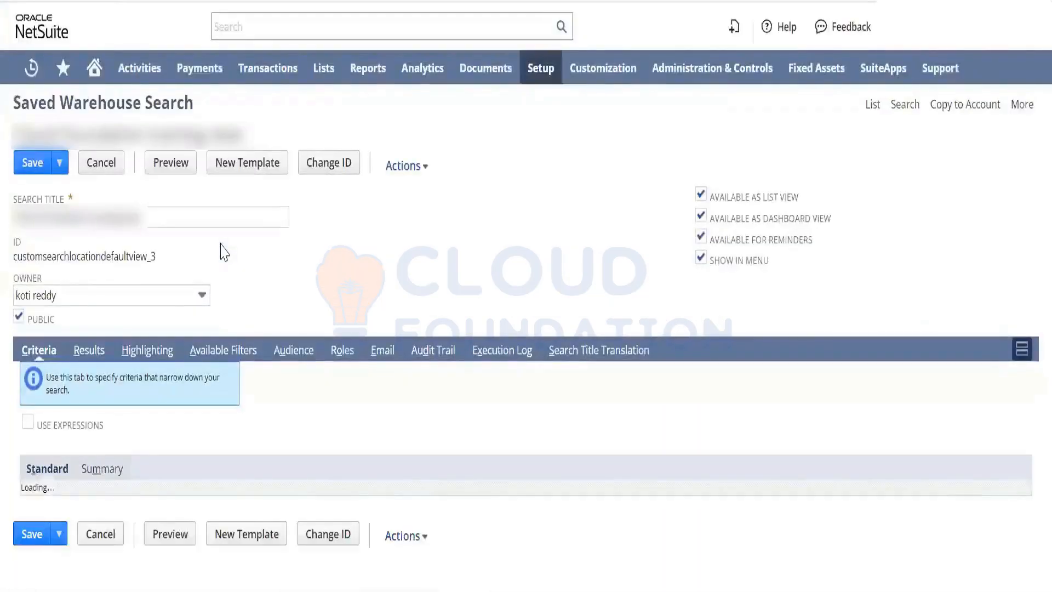
# Open the summary highlighting conditions of the search and read the note on when they apply.
pyautogui.click(147, 350)
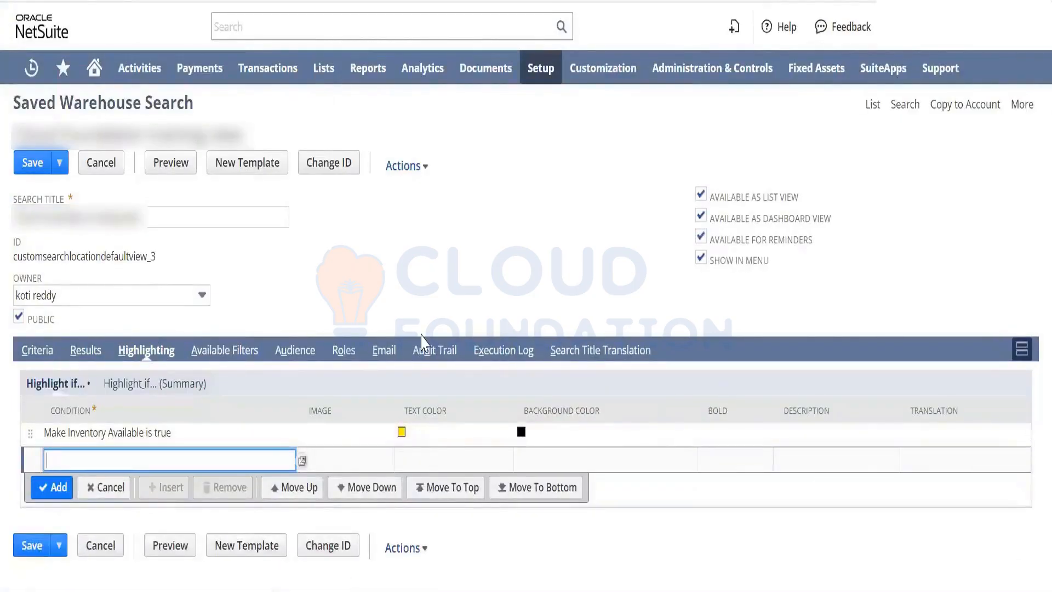
pyautogui.click(156, 384)
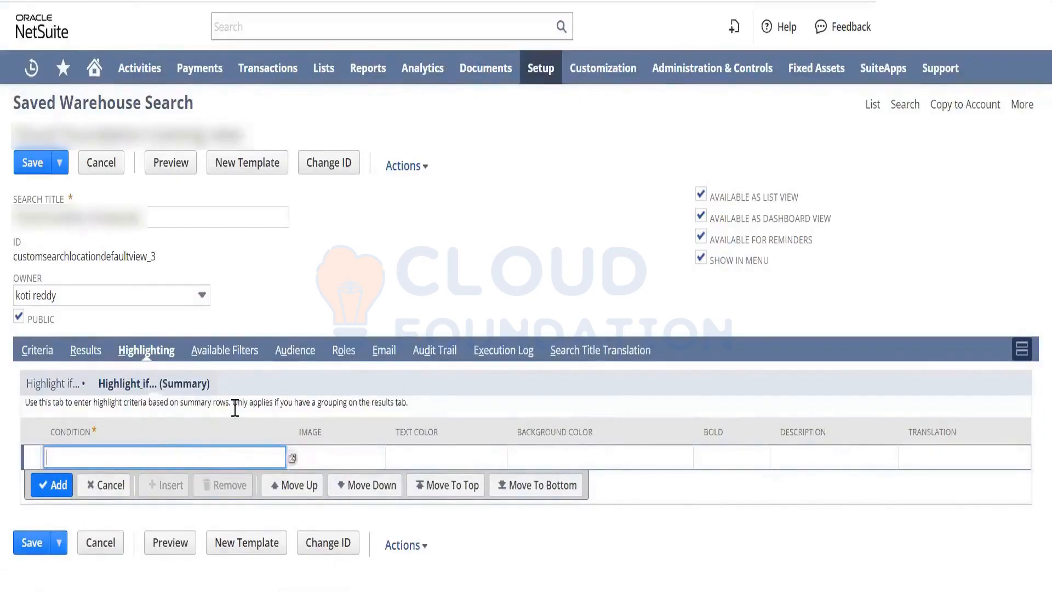
pyautogui.moveTo(234, 407); pyautogui.dragTo(211, 409)
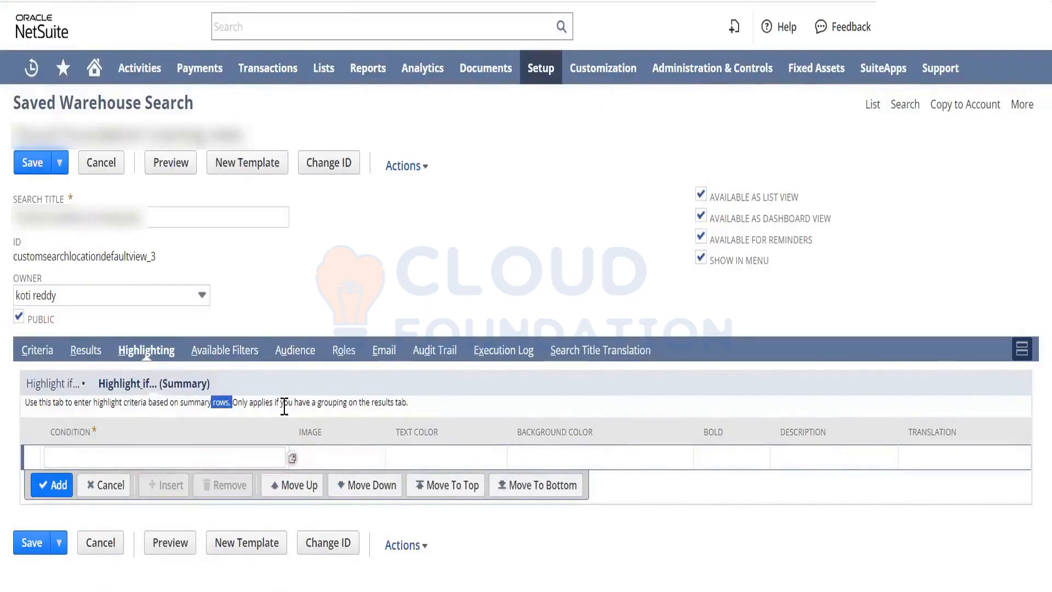
pyautogui.click(318, 404)
pyautogui.moveTo(407, 407); pyautogui.dragTo(350, 408)
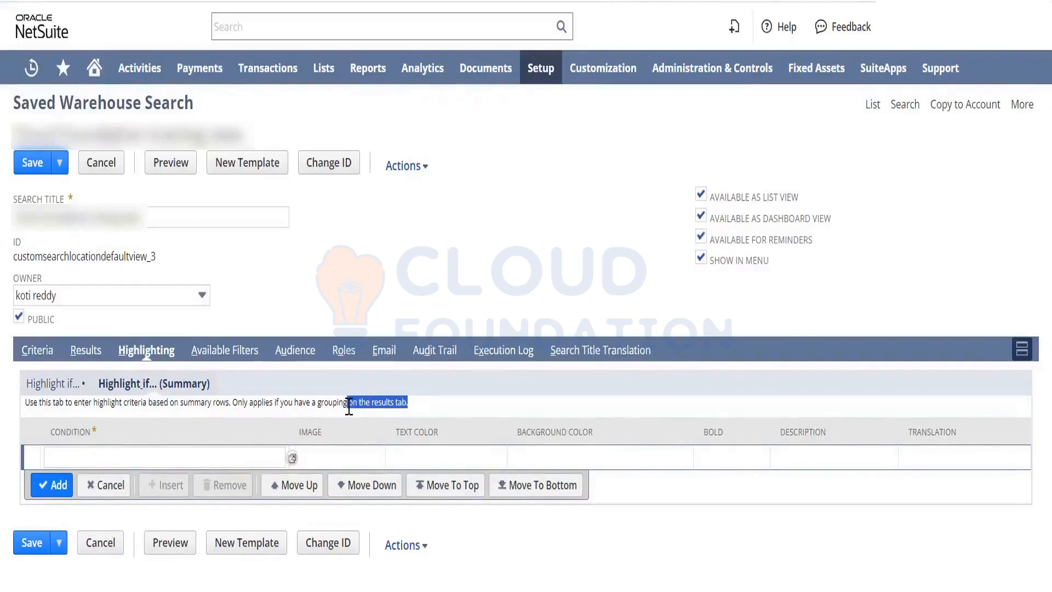
# Set the summary type of the City result column to Group, looking through the available functions before confirming the row.
pyautogui.click(88, 351)
pyautogui.scroll(-6, 371, 526)
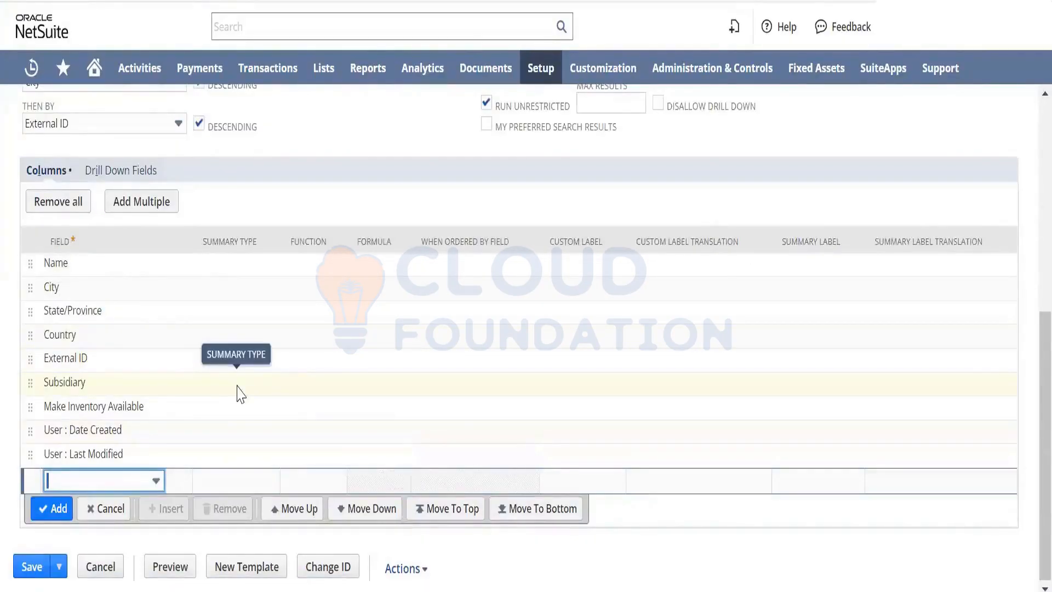
pyautogui.click(240, 289)
pyautogui.click(241, 294)
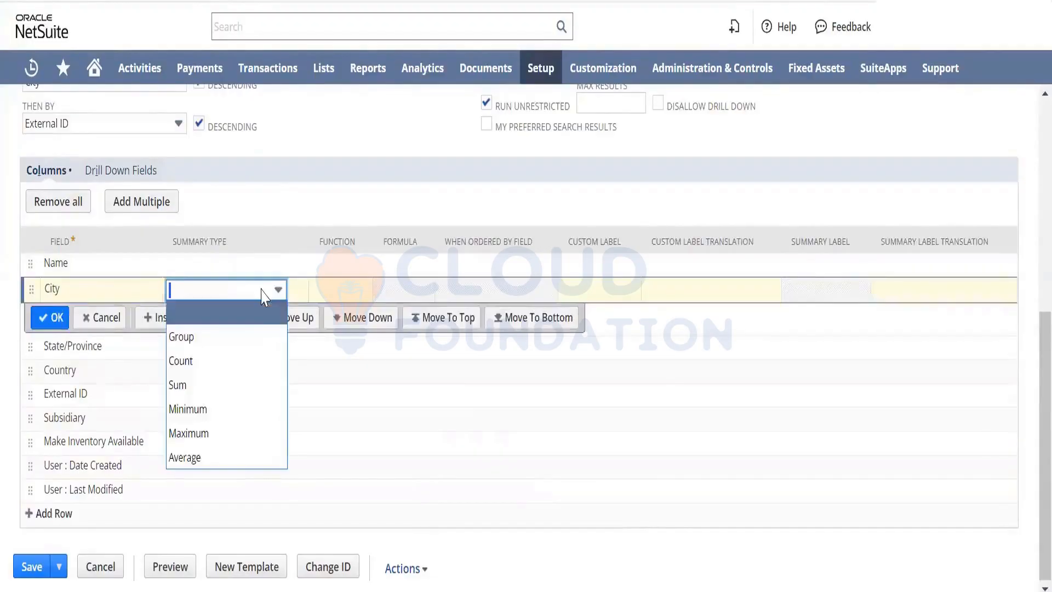
pyautogui.click(241, 336)
pyautogui.press('Tab')
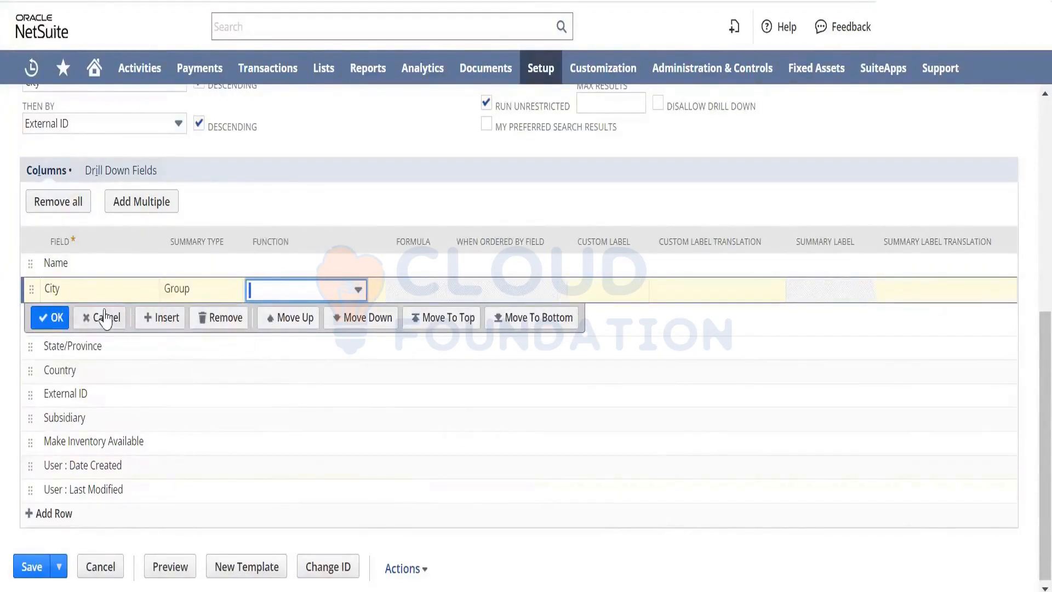
pyautogui.click(327, 295)
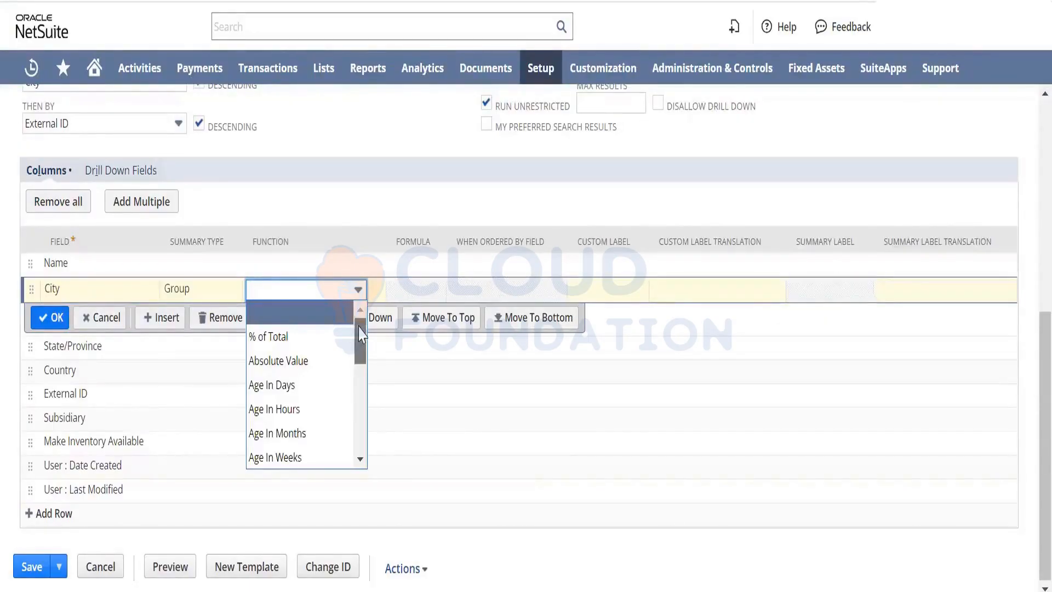
pyautogui.moveTo(362, 334); pyautogui.dragTo(359, 360)
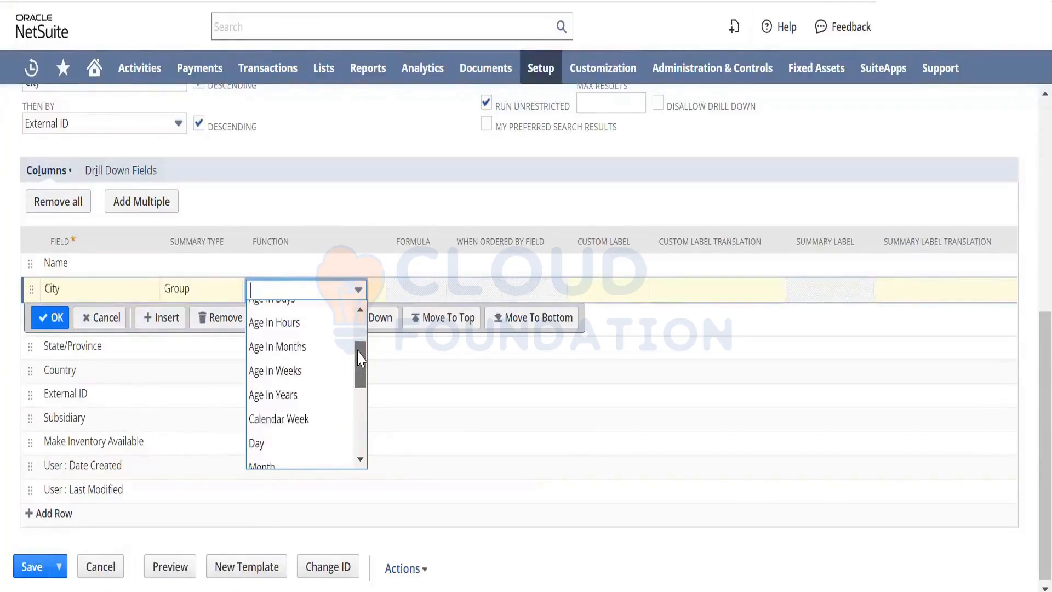
pyautogui.click(62, 315)
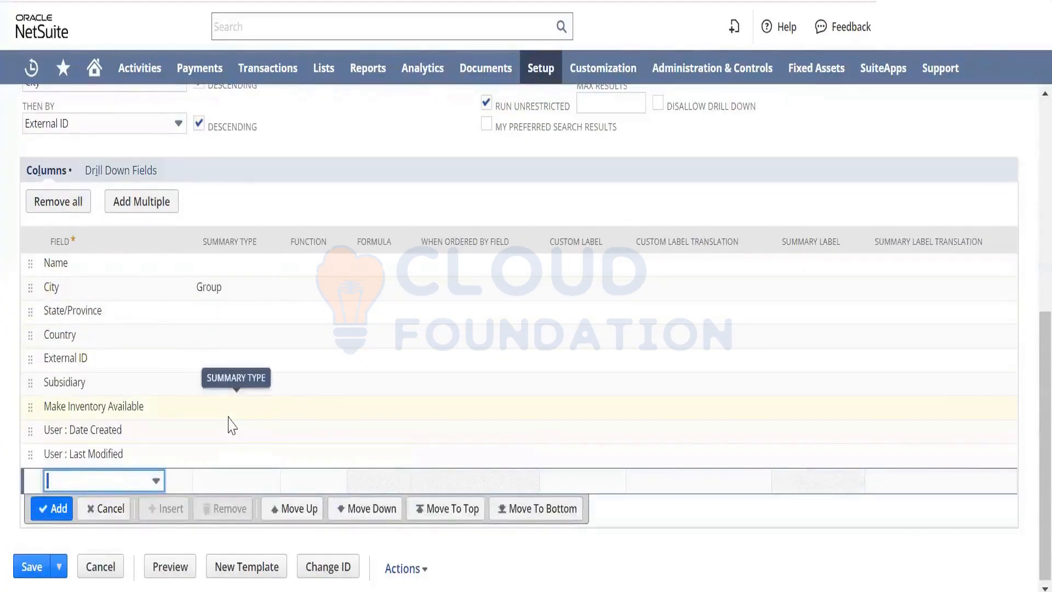
# Preview the grouped results, drill into the Tadipatri group to examine its records, and return to the summary.
pyautogui.click(173, 570)
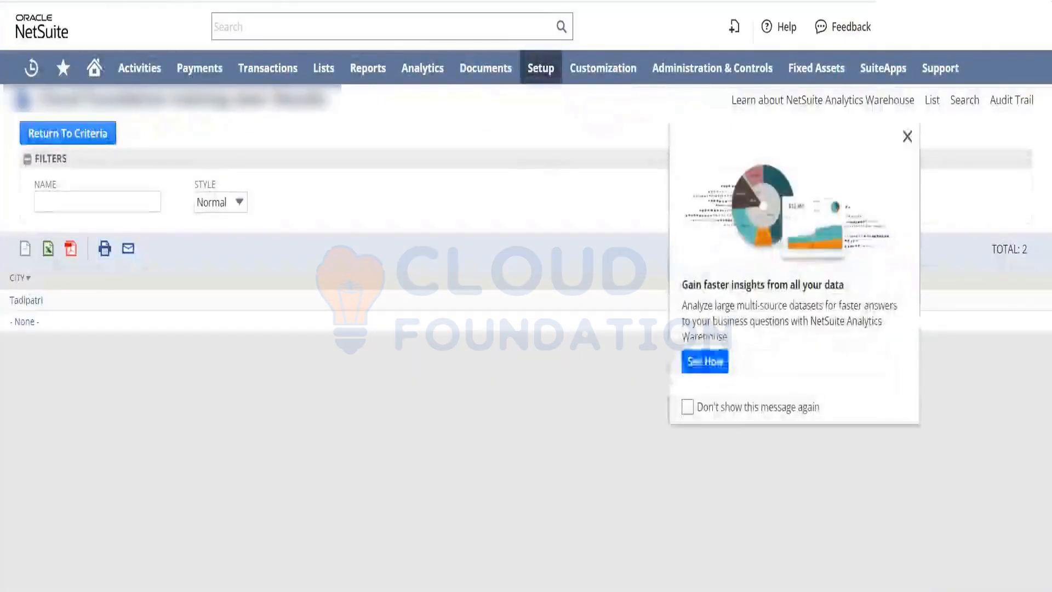
pyautogui.click(907, 136)
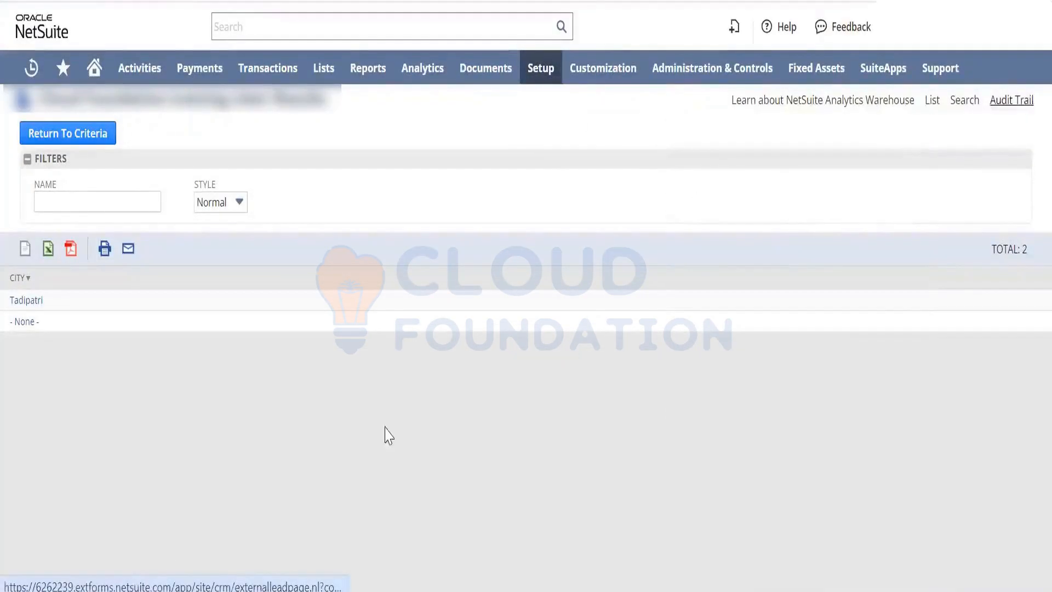
pyautogui.click(26, 301)
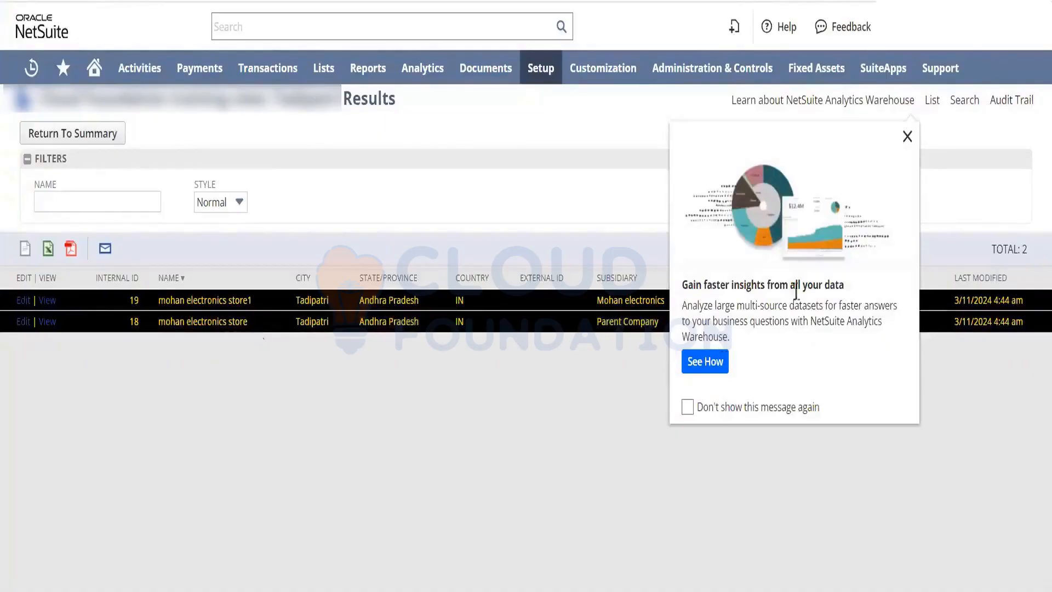
pyautogui.click(907, 137)
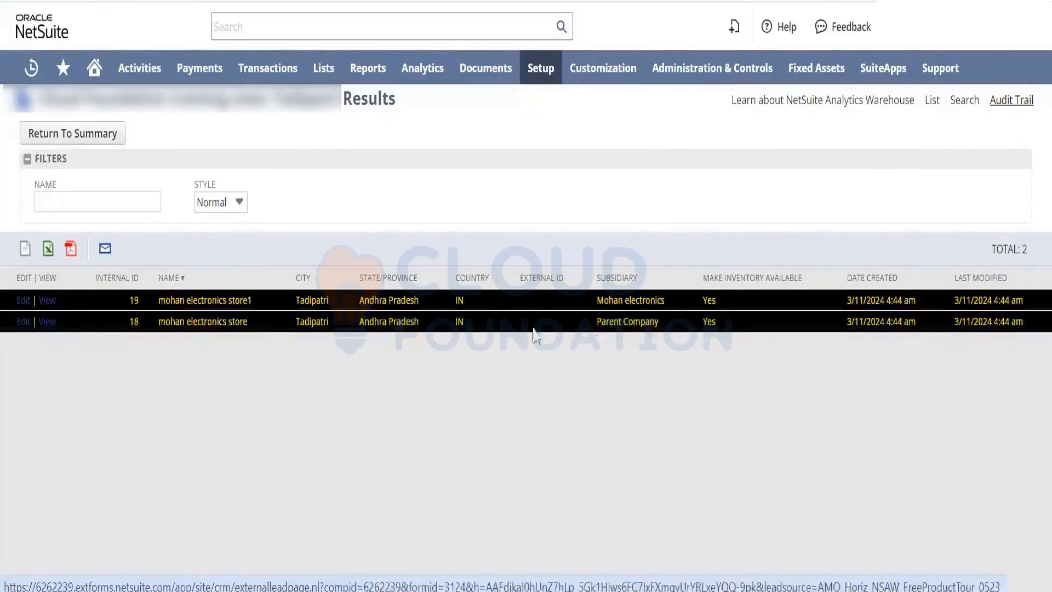
pyautogui.doubleClick(312, 300)
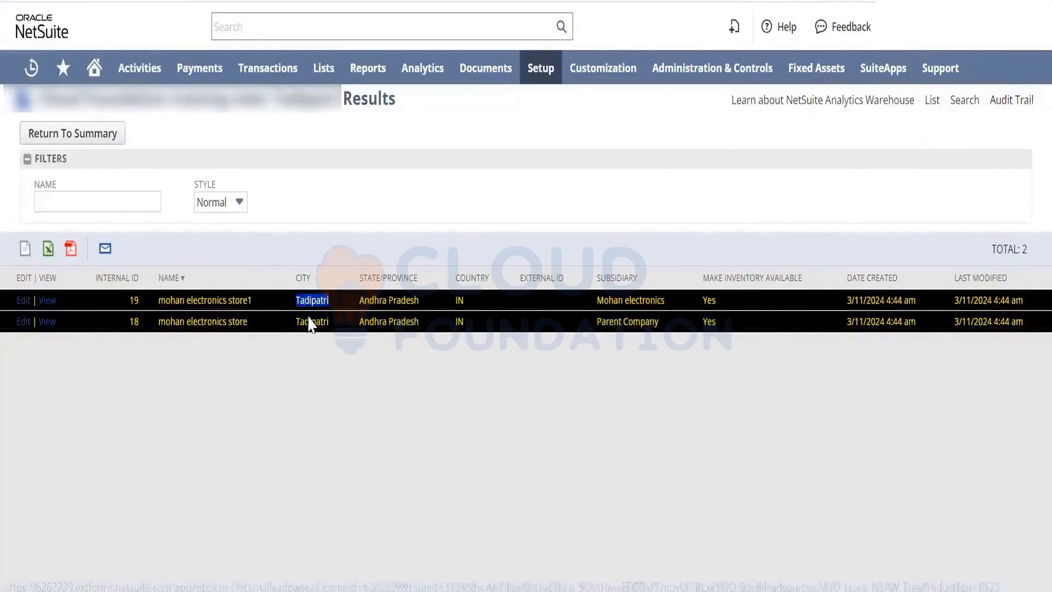
pyautogui.doubleClick(312, 324)
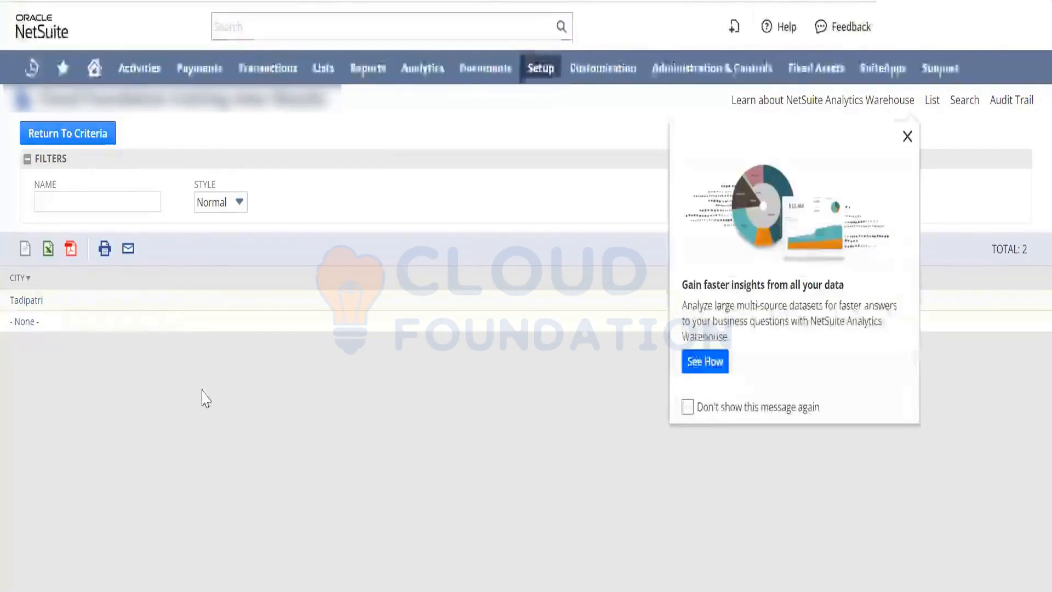
# Open the Tadipatri group once more to view its highlighted records, and go back to the search definition.
pyautogui.click(908, 136)
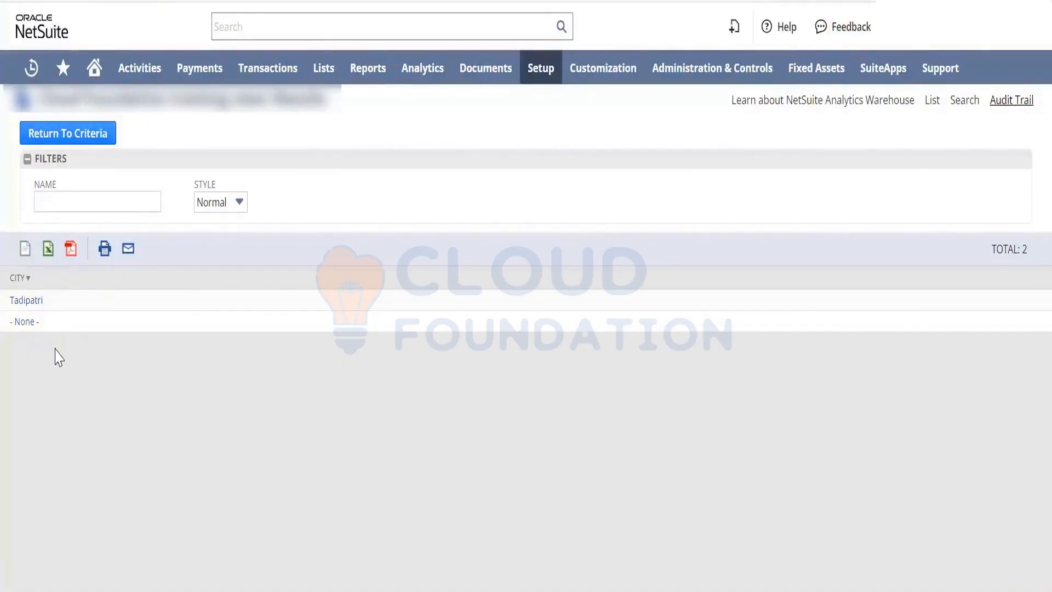
pyautogui.click(49, 302)
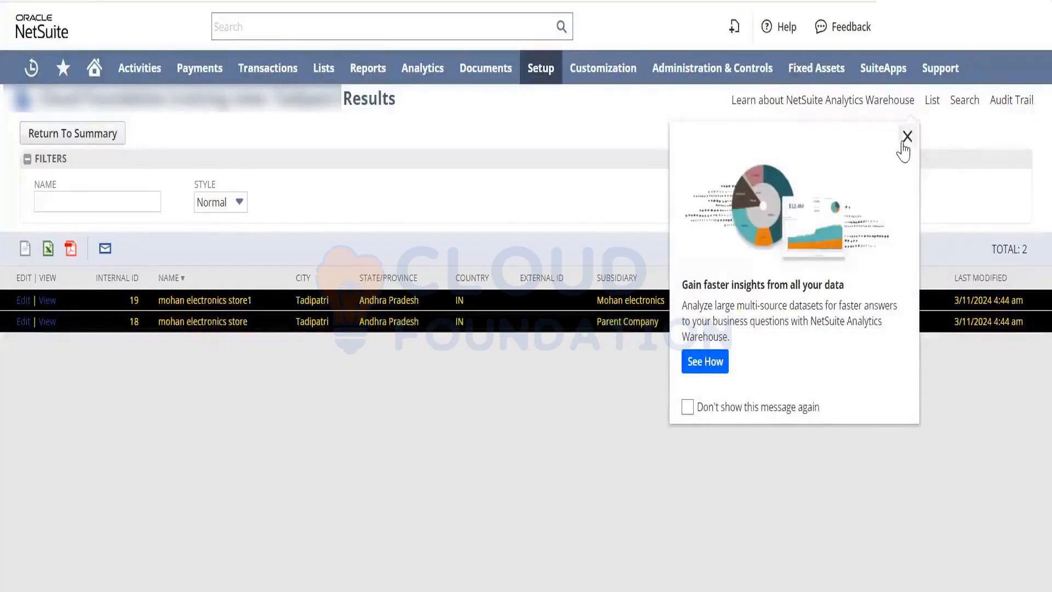
pyautogui.click(908, 136)
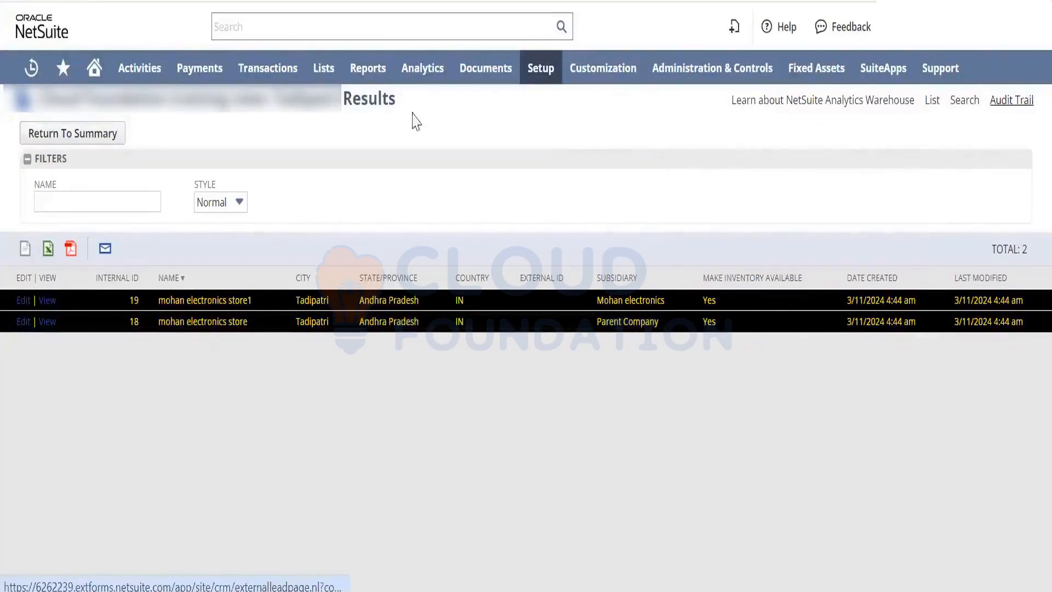
pyautogui.click(76, 137)
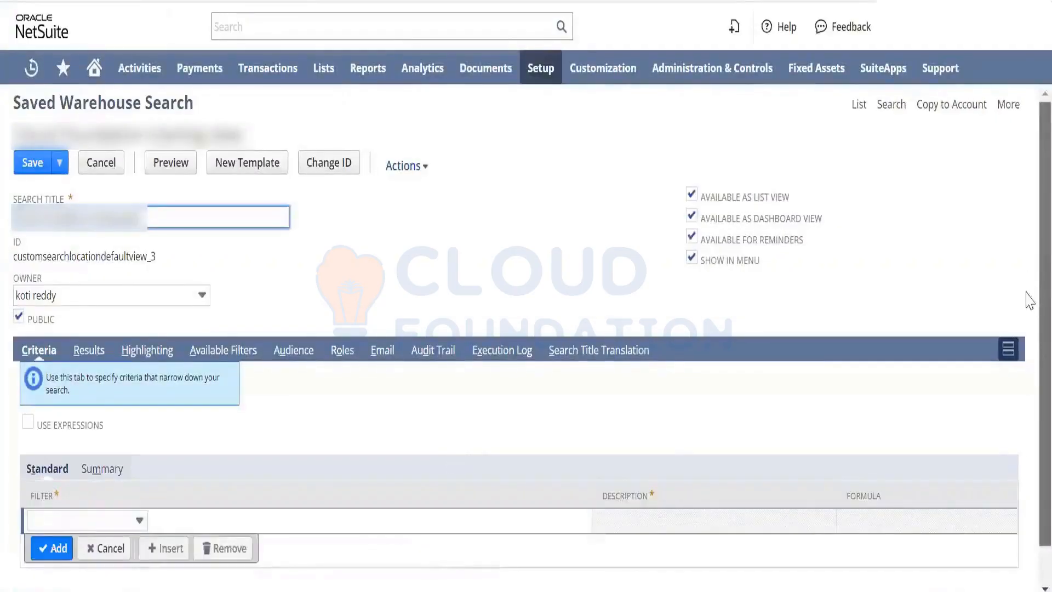
# Review the search's available filters, including the Name filter row, and revisit the highlighting conditions.
pyautogui.scroll(-1, 1028, 341)
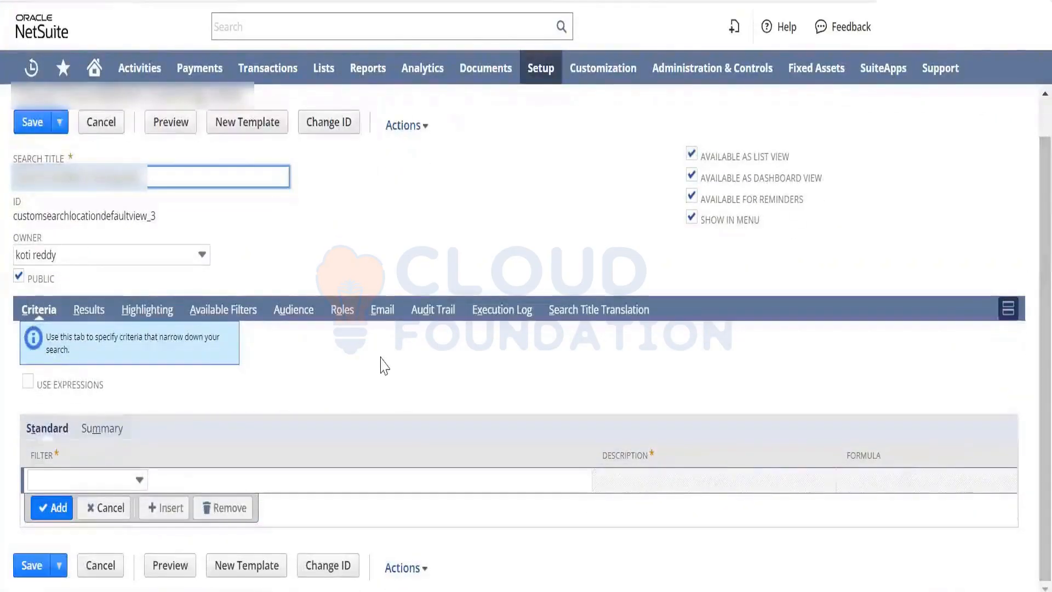
pyautogui.click(240, 321)
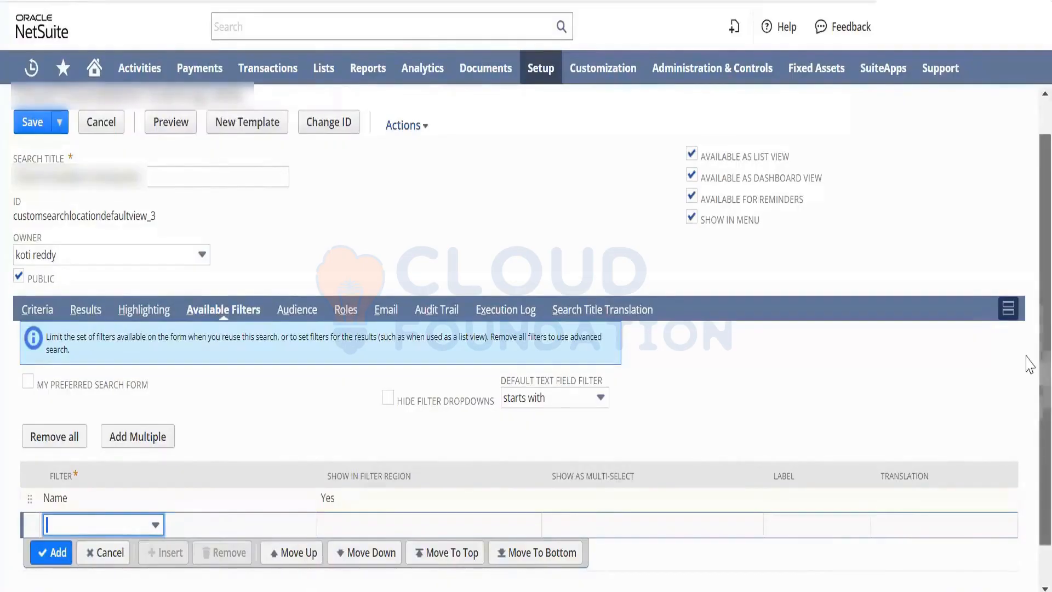
pyautogui.scroll(-1, 1030, 412)
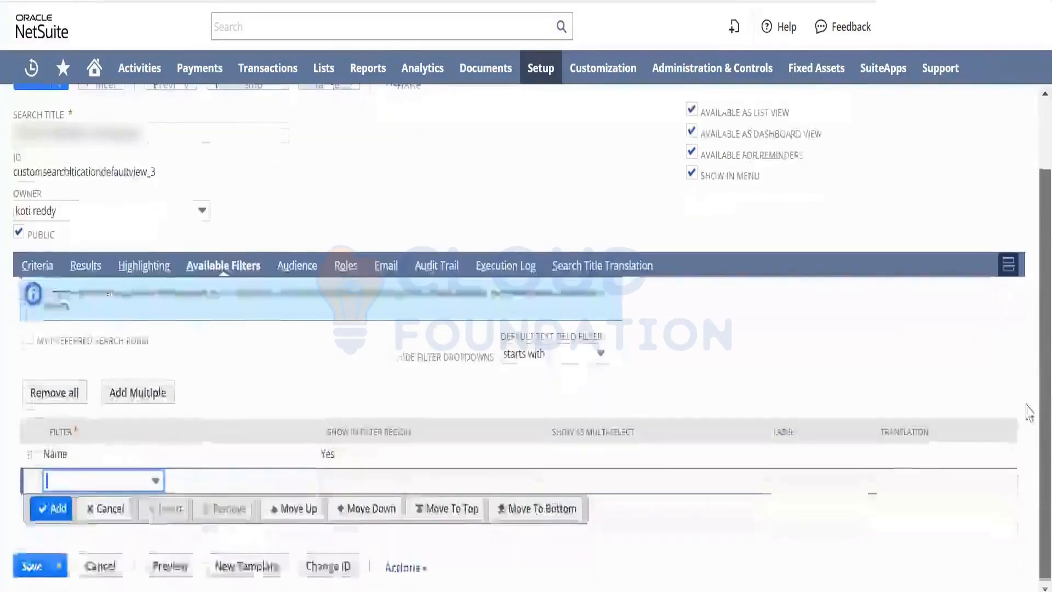
pyautogui.click(591, 456)
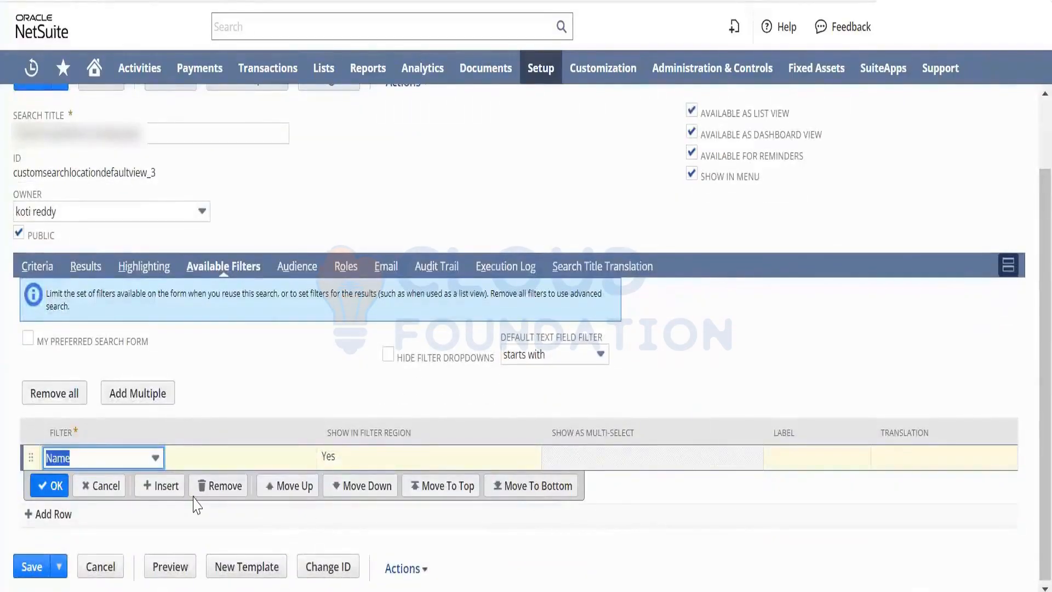
pyautogui.click(258, 357)
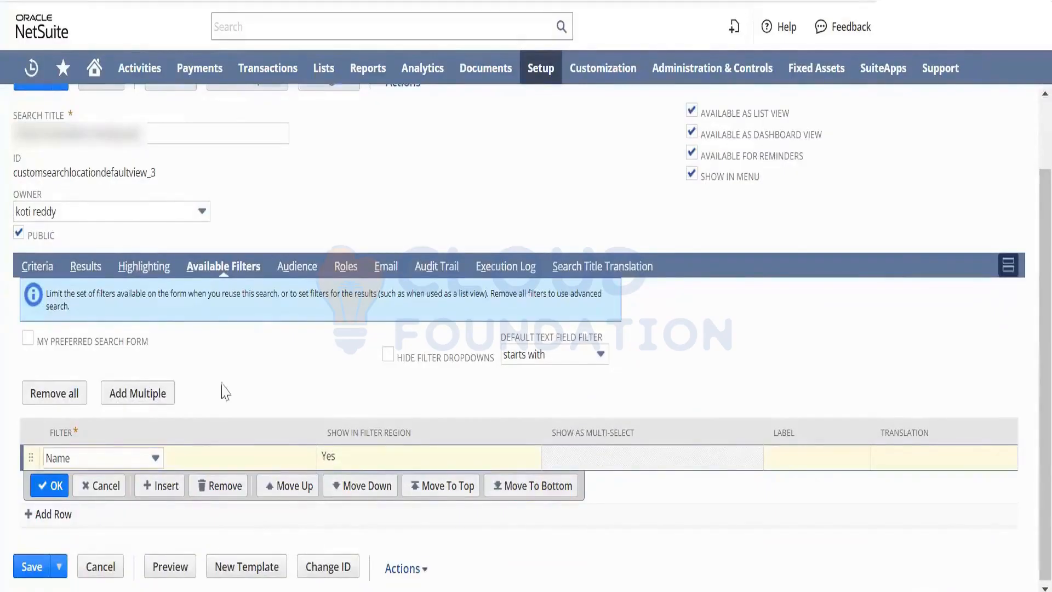
pyautogui.click(146, 272)
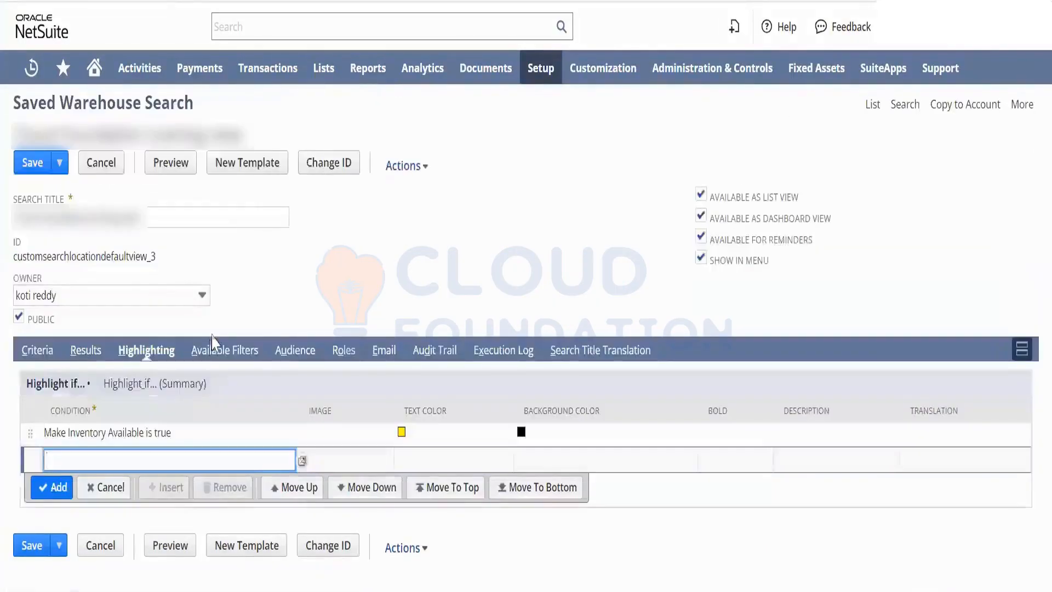
pyautogui.click(247, 353)
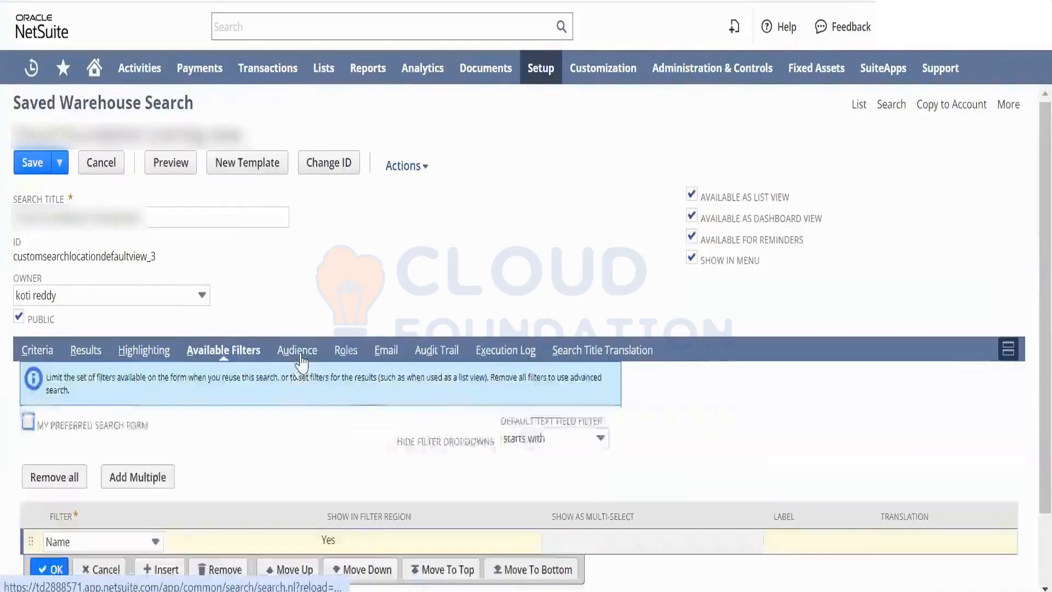
# Try choosing several individual employees, and also all employees at once, as the audience of the search.
pyautogui.click(296, 353)
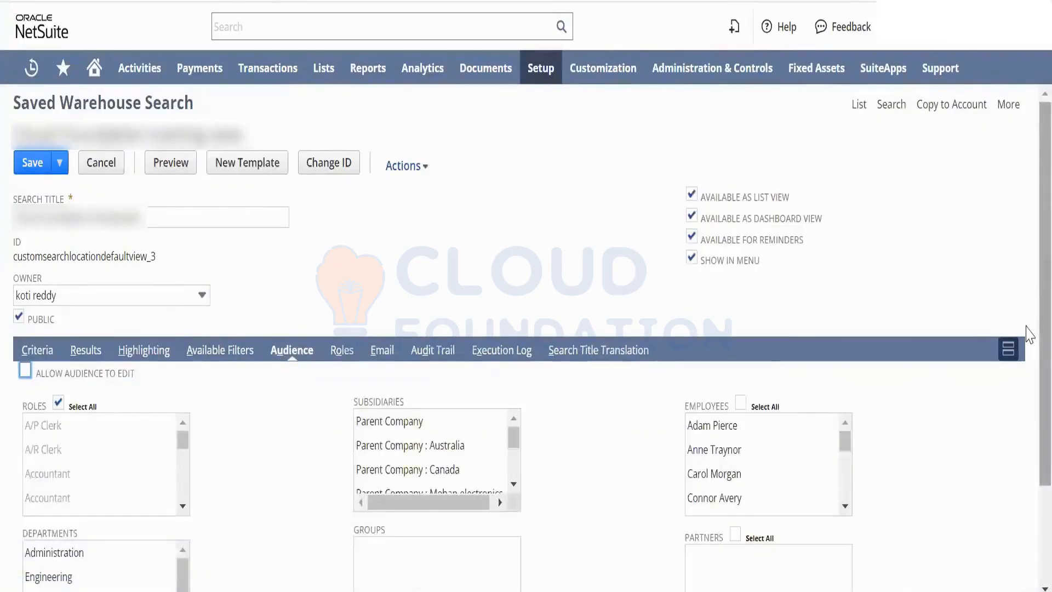
pyautogui.scroll(-2, 1028, 394)
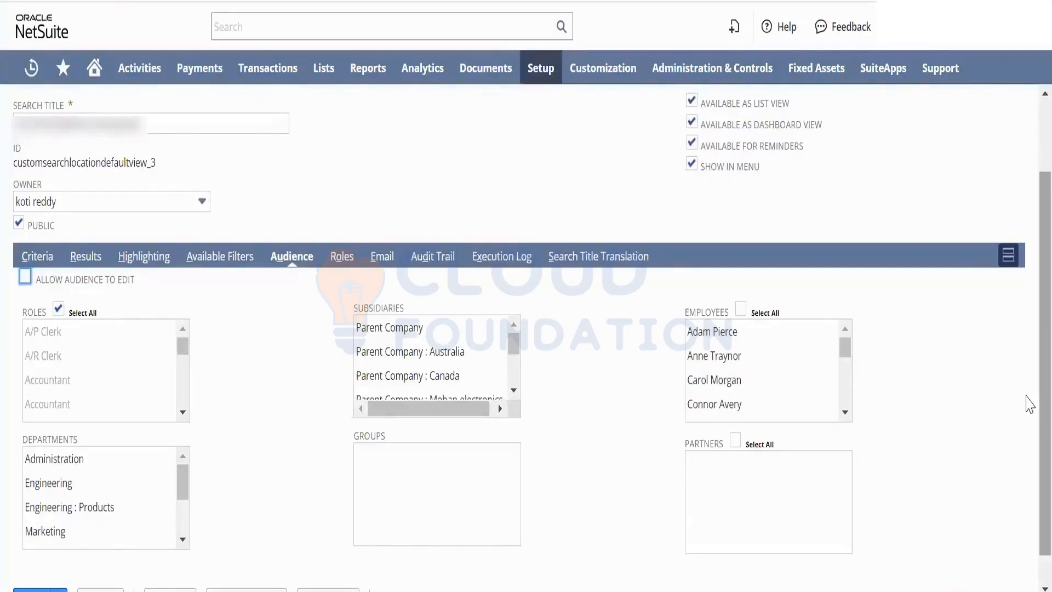
pyautogui.click(785, 339)
pyautogui.keyDown('ctrl'); pyautogui.click(770, 377); pyautogui.keyUp('ctrl')
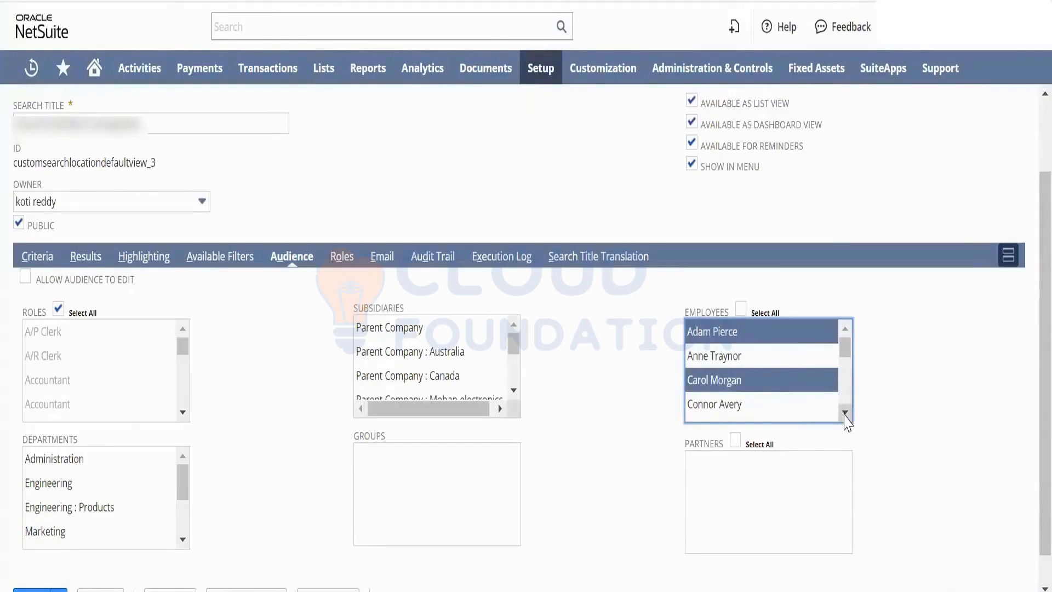
pyautogui.scroll(-3, 844, 412)
pyautogui.keyDown('ctrl'); pyautogui.click(783, 378); pyautogui.keyUp('ctrl')
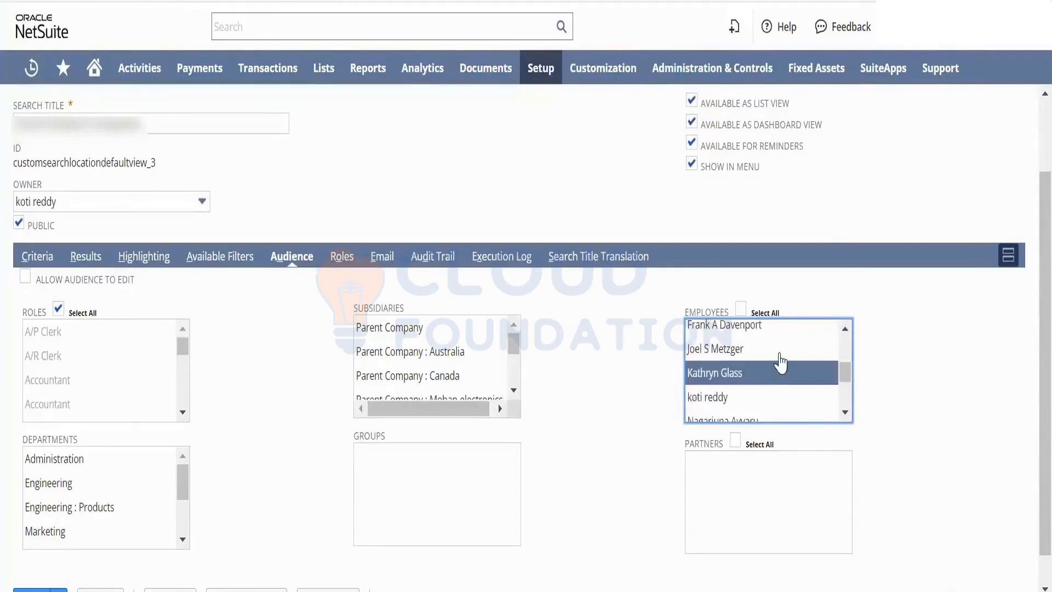
pyautogui.keyDown('ctrl'); pyautogui.click(779, 356); pyautogui.keyUp('ctrl')
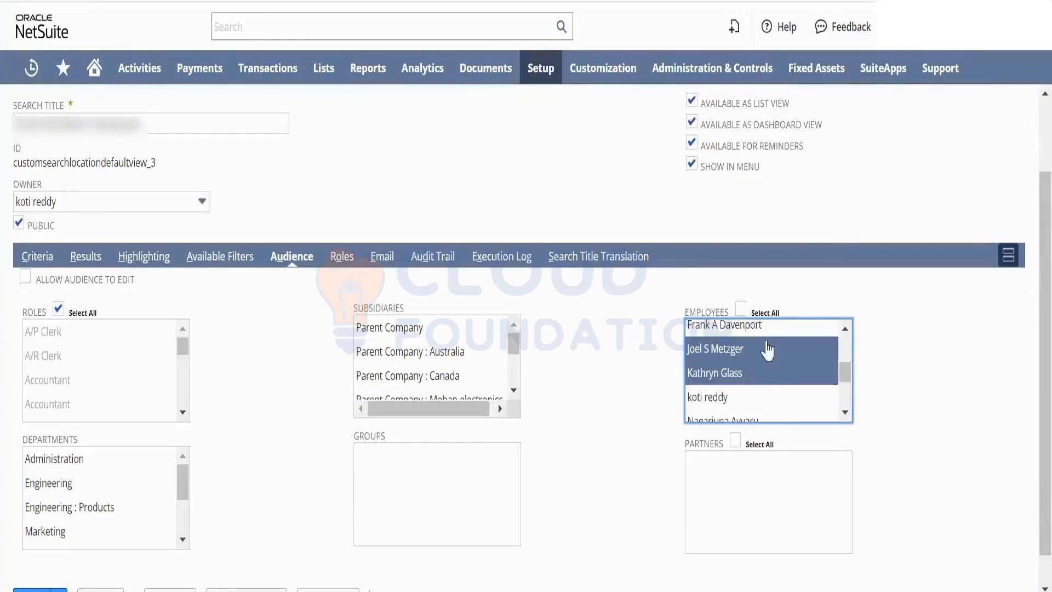
pyautogui.click(740, 309)
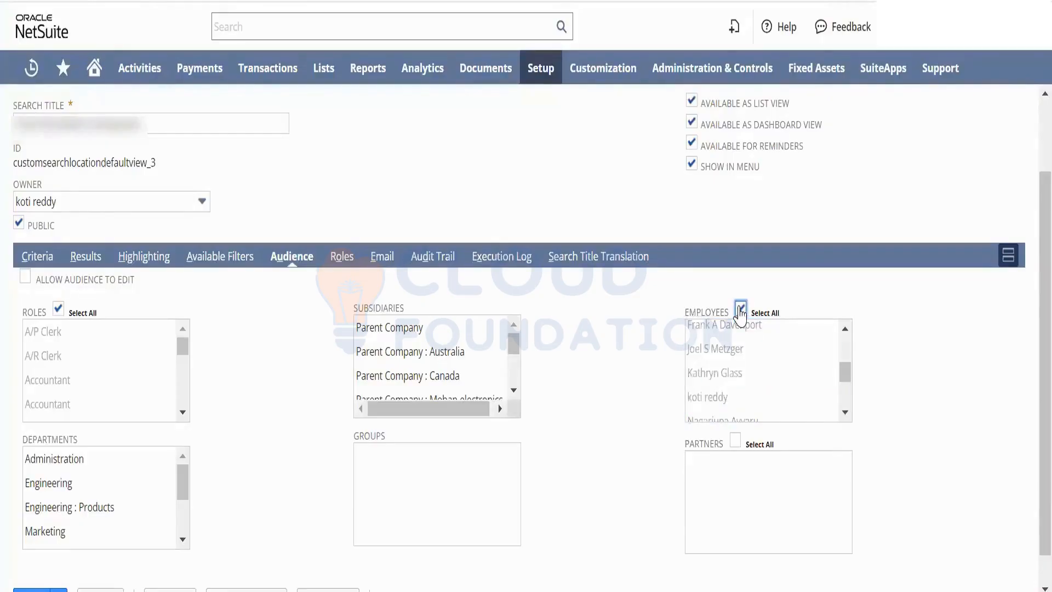
pyautogui.click(740, 310)
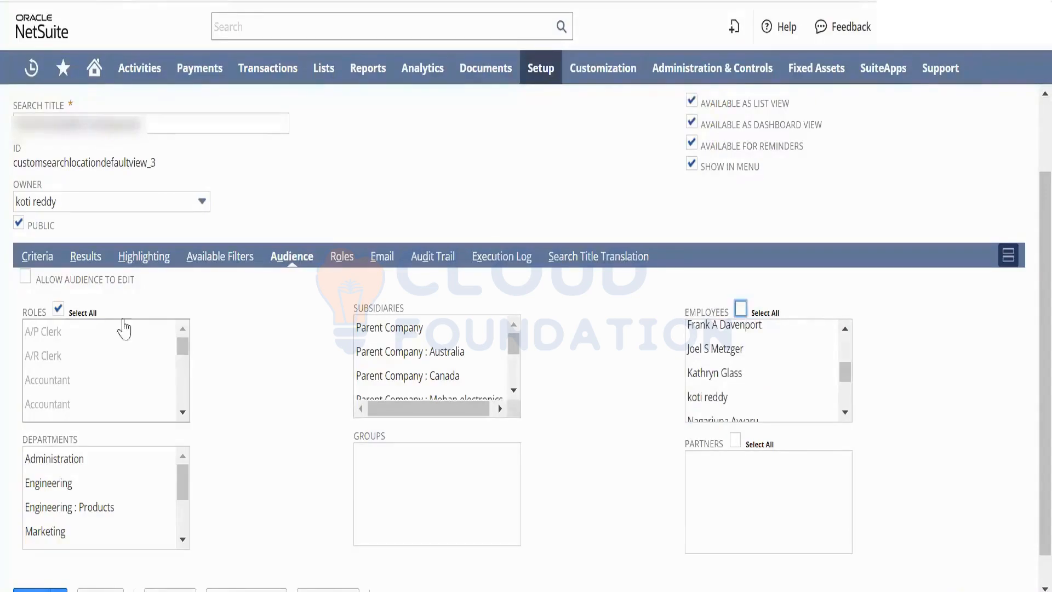
# Turn off Select All for the audience's roles and look through the selectable roles.
pyautogui.click(58, 309)
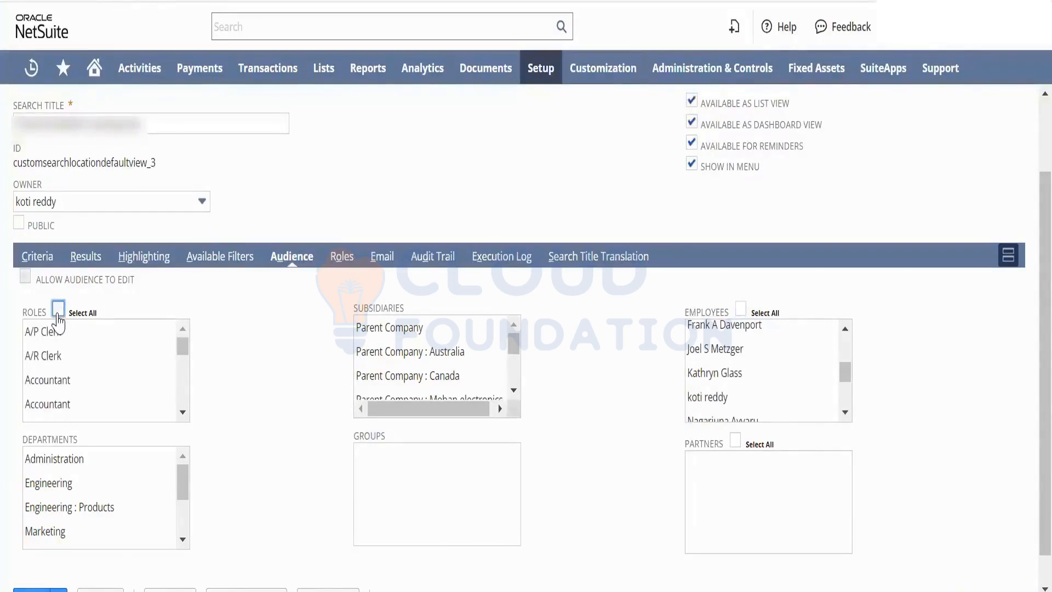
pyautogui.moveTo(182, 344); pyautogui.dragTo(182, 363)
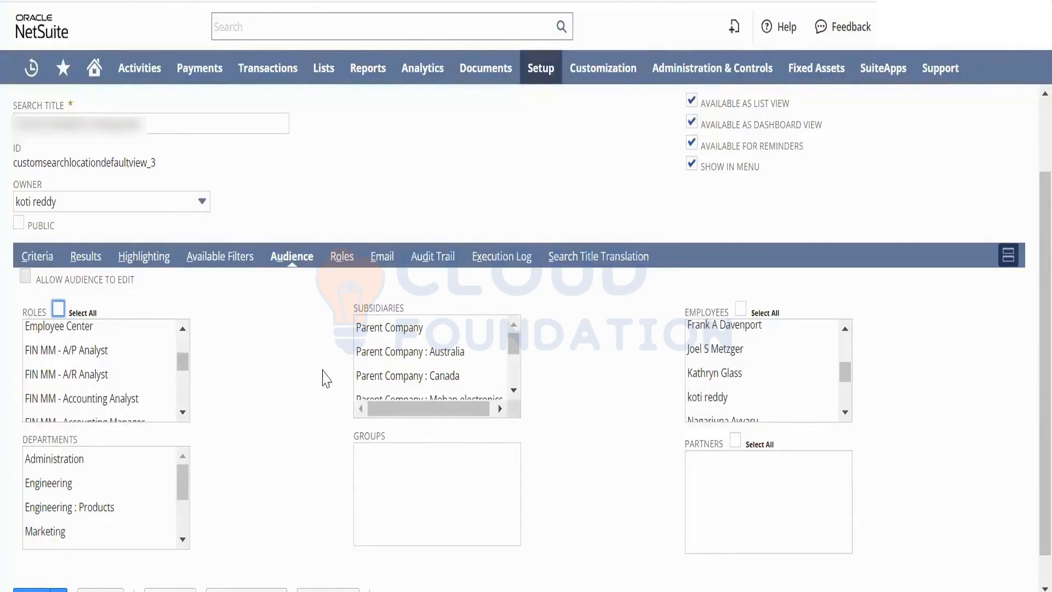
# Make the search preferred for the A/P Clerk role as List, Form, Results, Dashboard and Sublist, and look over the other roles.
pyautogui.click(344, 262)
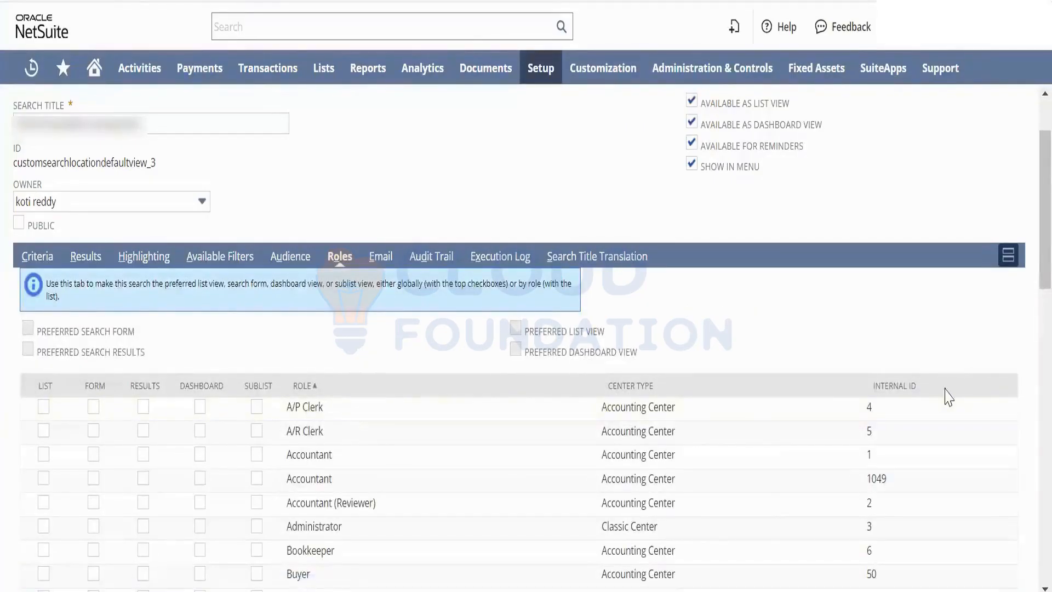
pyautogui.scroll(-2, 1029, 297)
pyautogui.scroll(-2, 1029, 297)
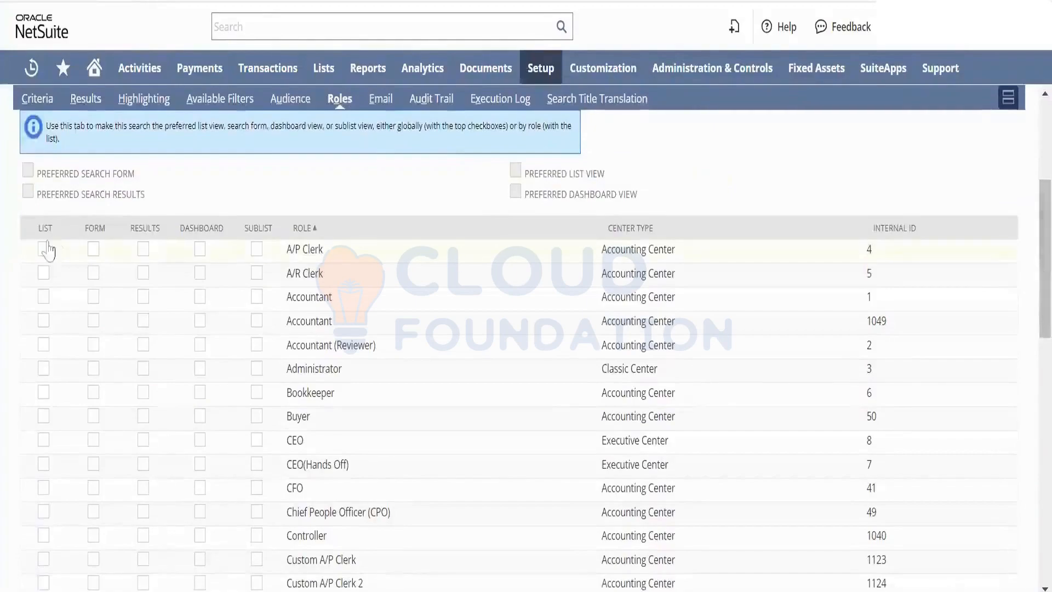
pyautogui.click(44, 250)
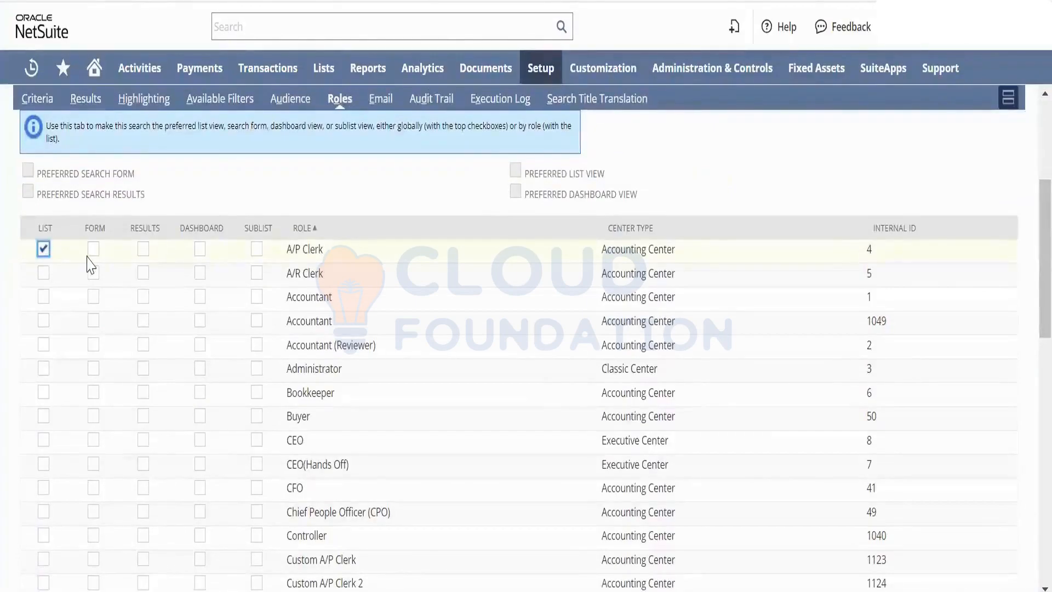
pyautogui.click(143, 249)
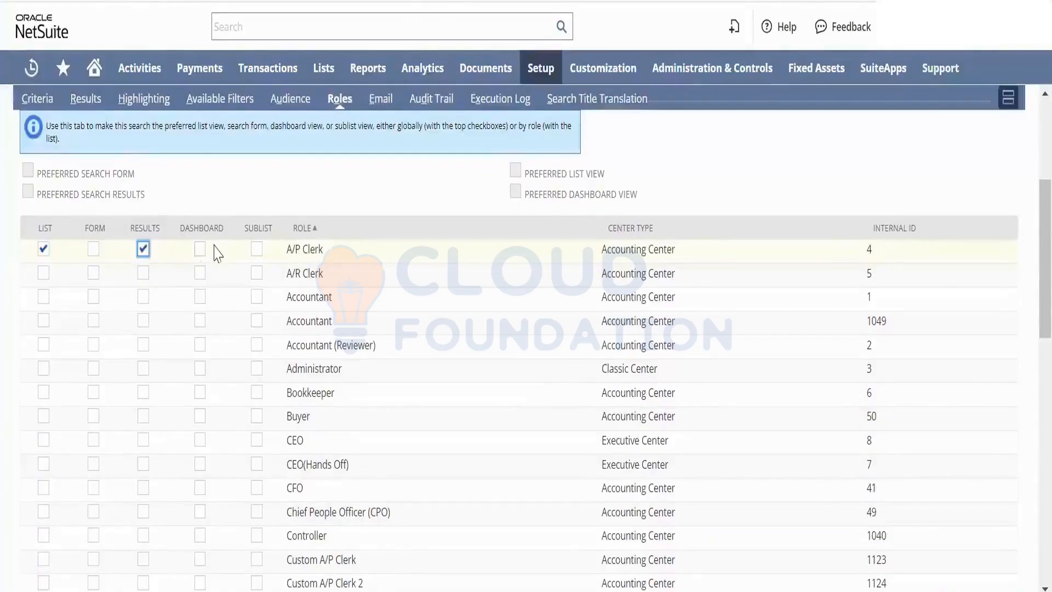
pyautogui.click(200, 250)
pyautogui.click(256, 249)
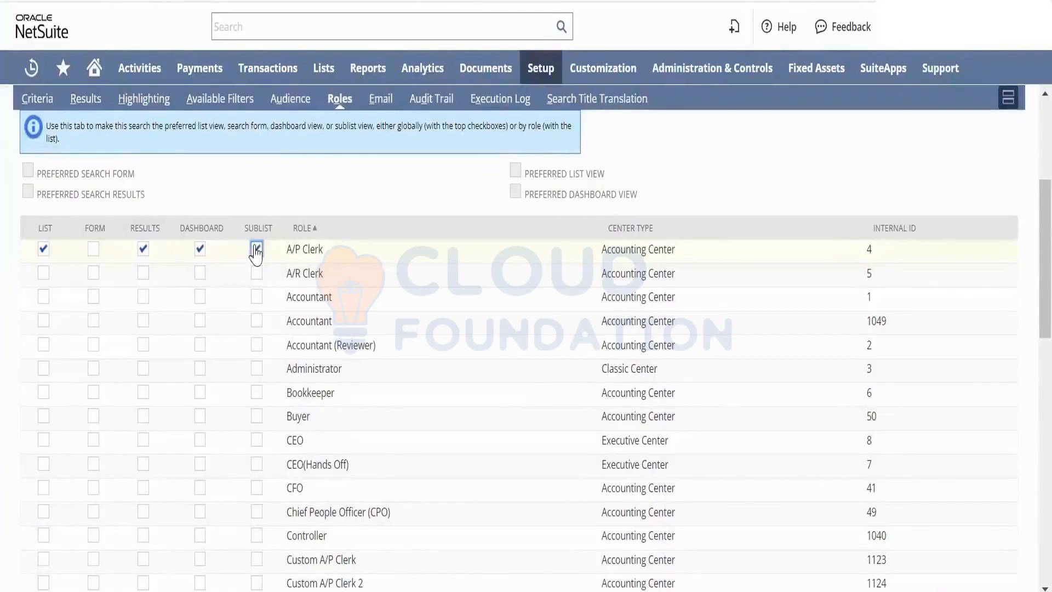
pyautogui.click(93, 250)
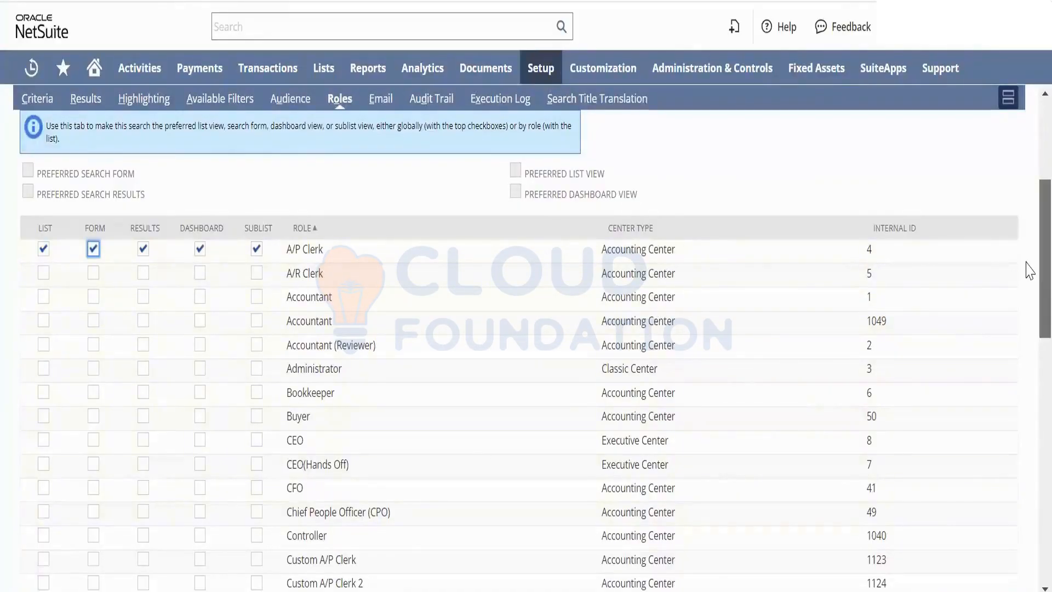
pyautogui.moveTo(1027, 262); pyautogui.dragTo(1028, 299)
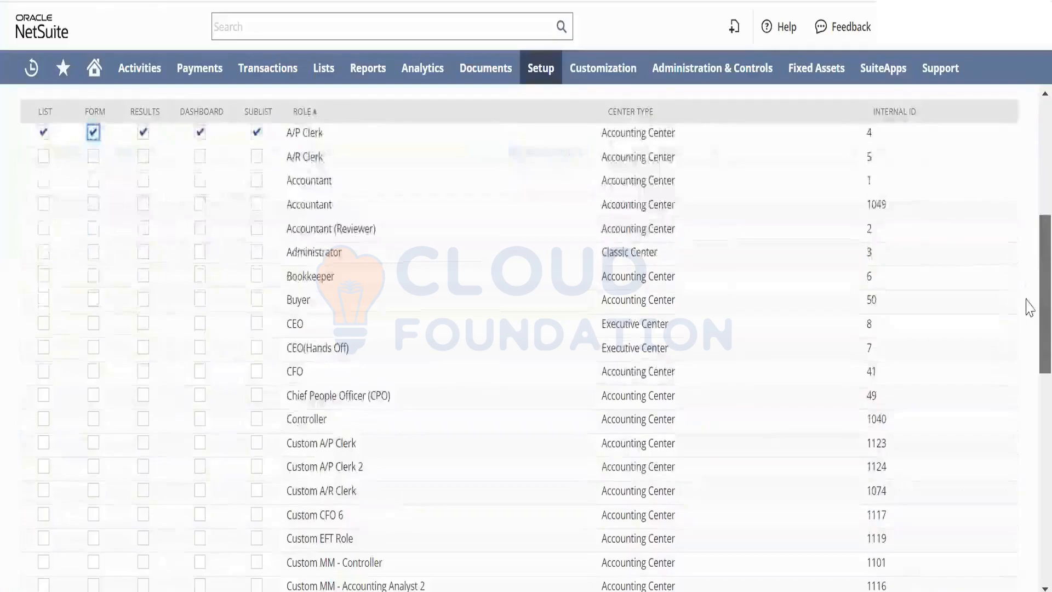
pyautogui.scroll(-4, 1030, 307)
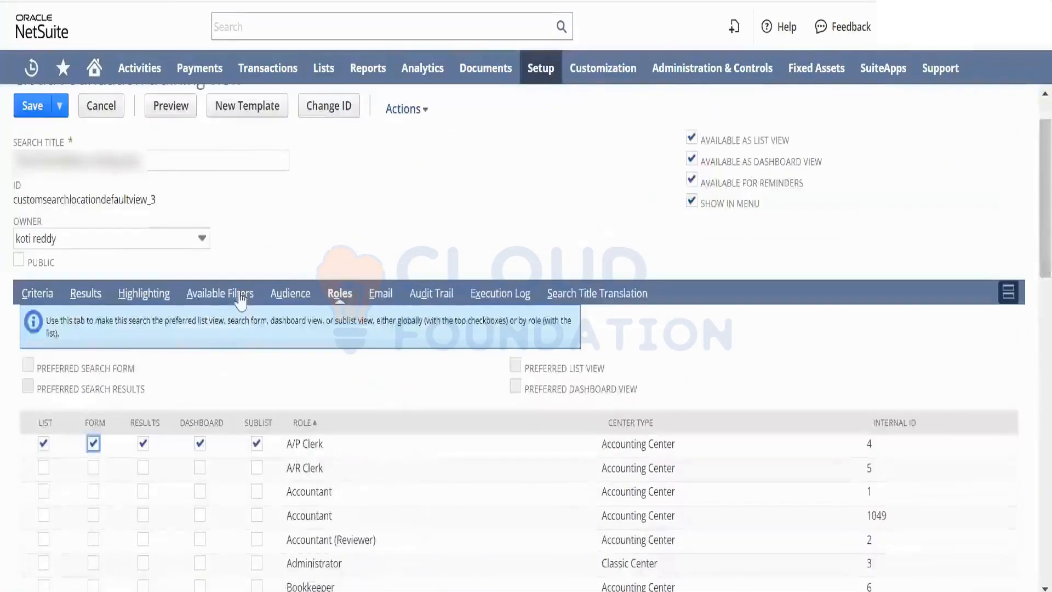
# Add one person as a specific recipient of the search's emails, picked from the recipient list filtered by record type.
pyautogui.click(382, 294)
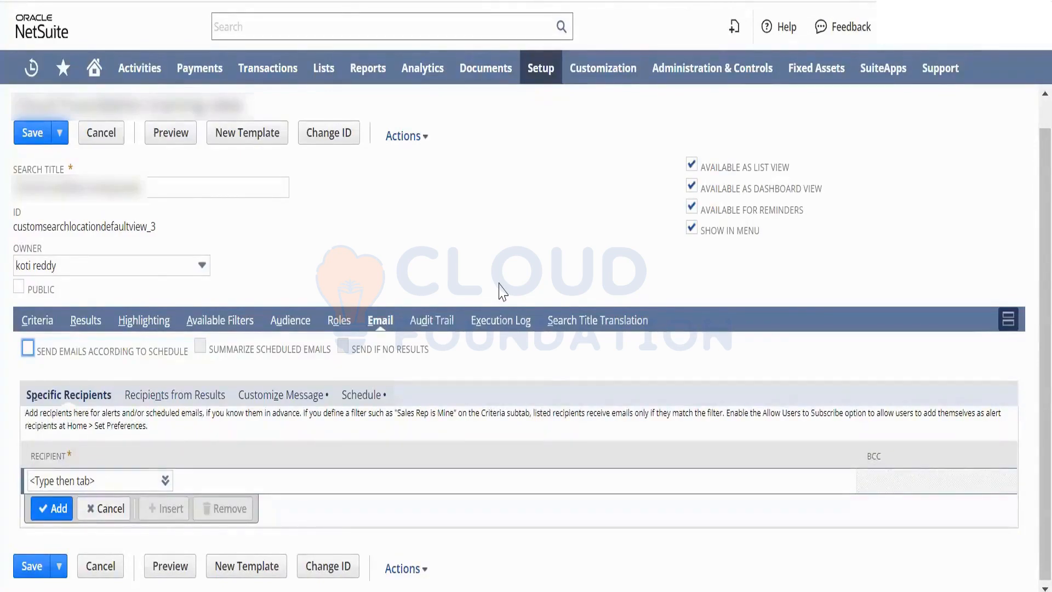
pyautogui.click(136, 480)
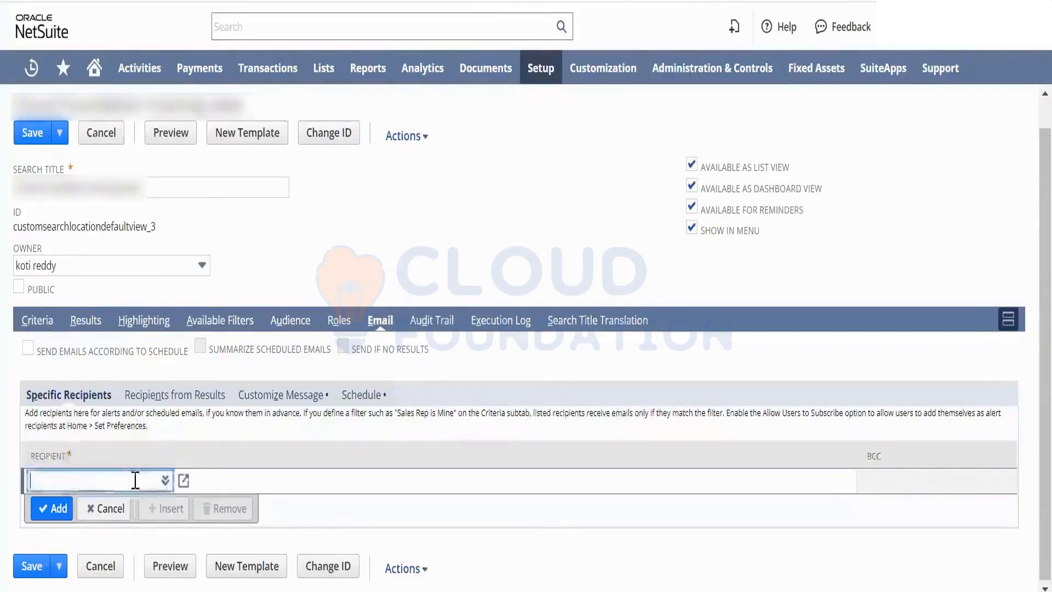
pyautogui.click(165, 480)
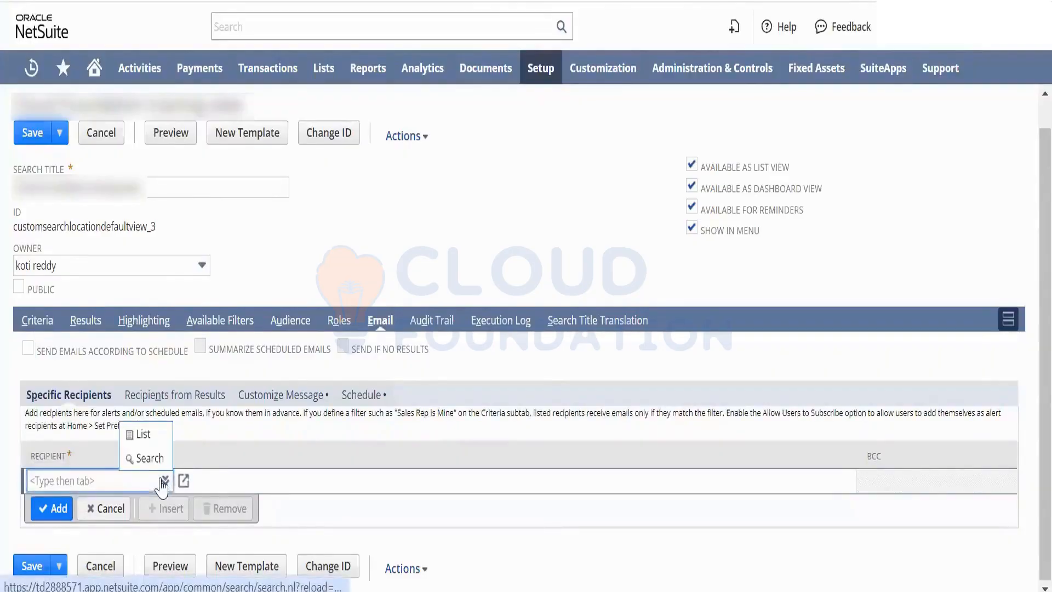
pyautogui.click(143, 434)
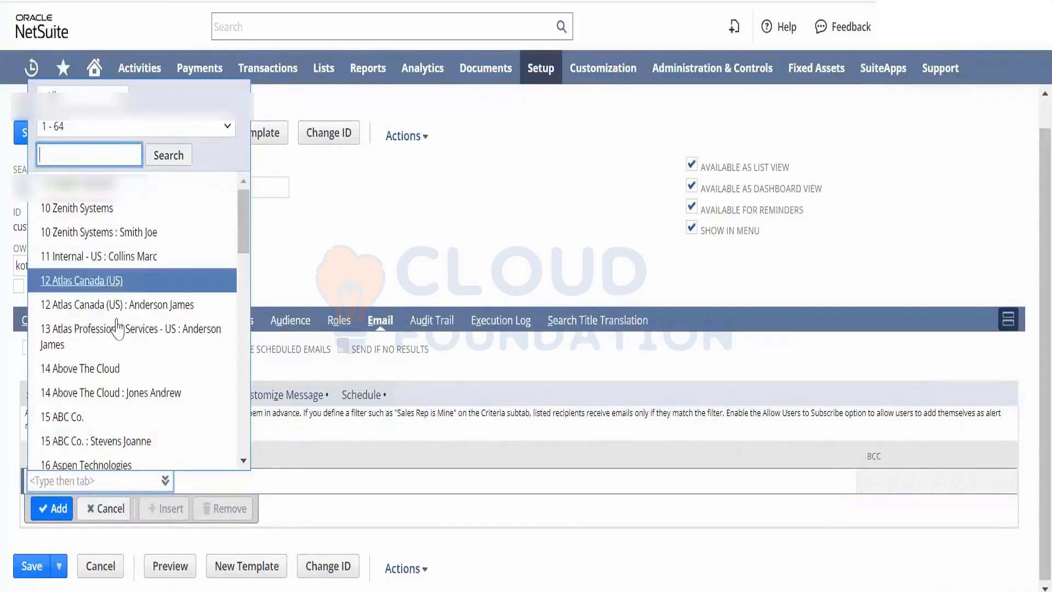
pyautogui.moveTo(245, 233); pyautogui.dragTo(247, 286)
pyautogui.click(113, 94)
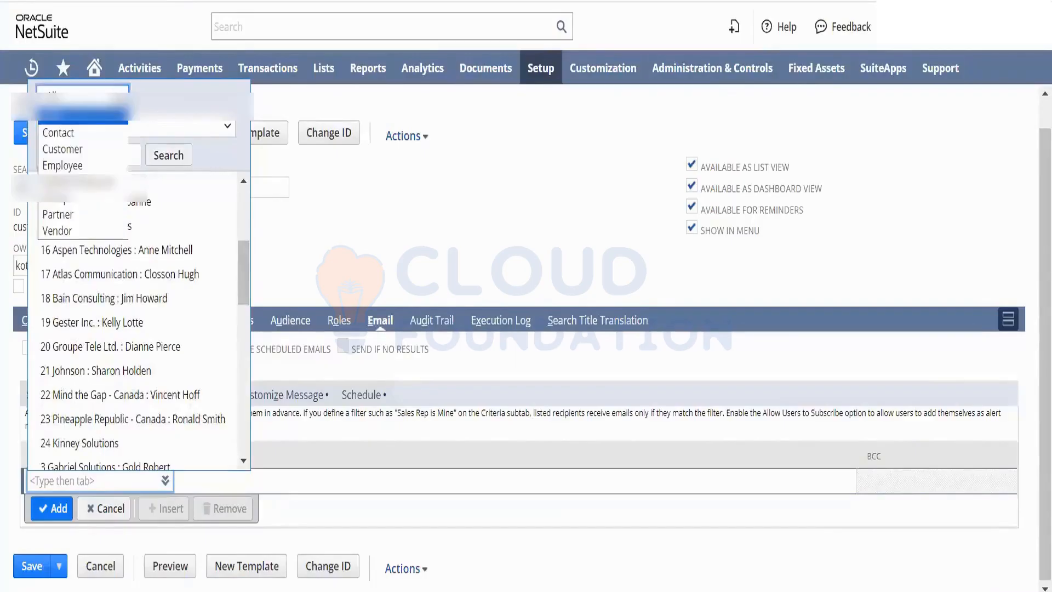
pyautogui.click(107, 149)
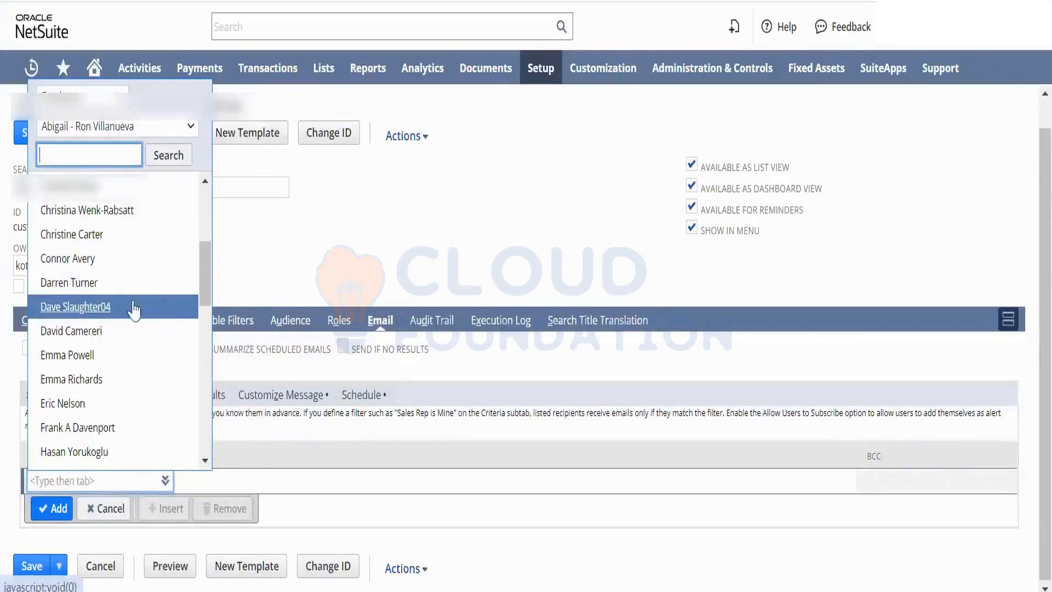
pyautogui.click(83, 287)
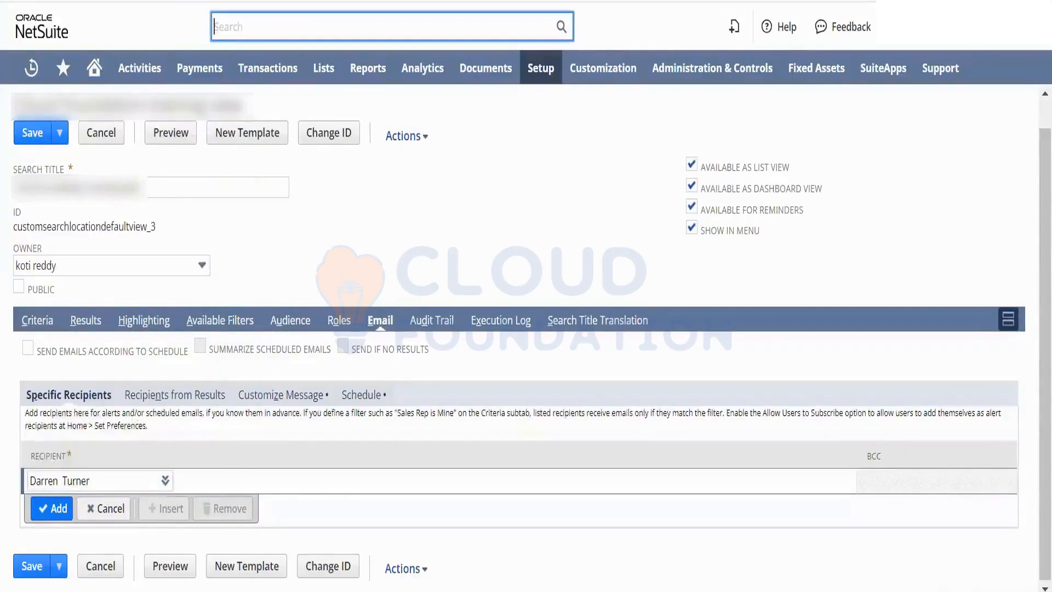
pyautogui.click(60, 509)
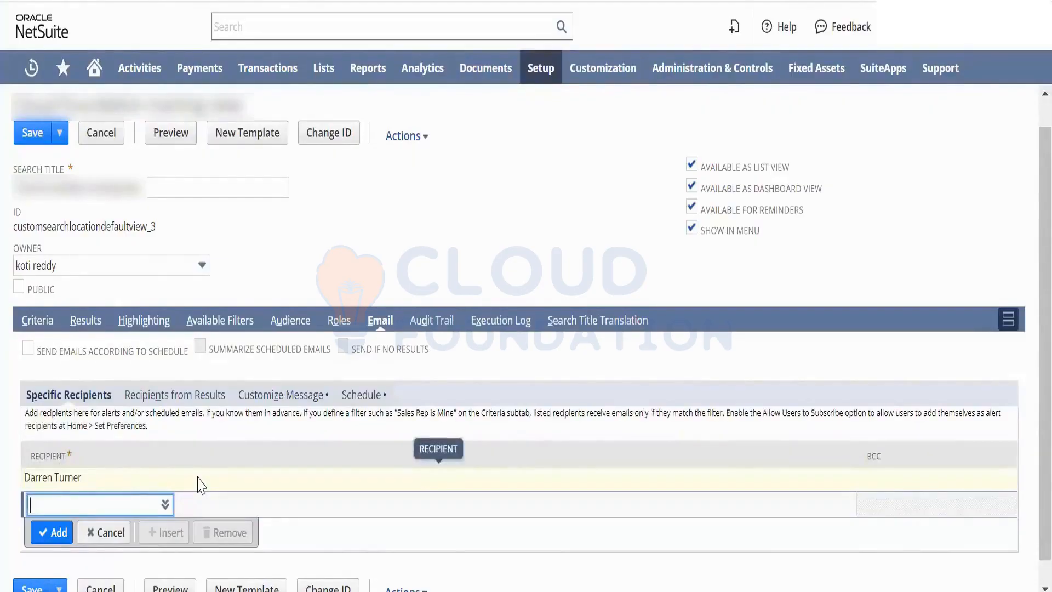
# Review the search's criteria and its result sorting and columns, and return to the email settings.
pyautogui.click(37, 321)
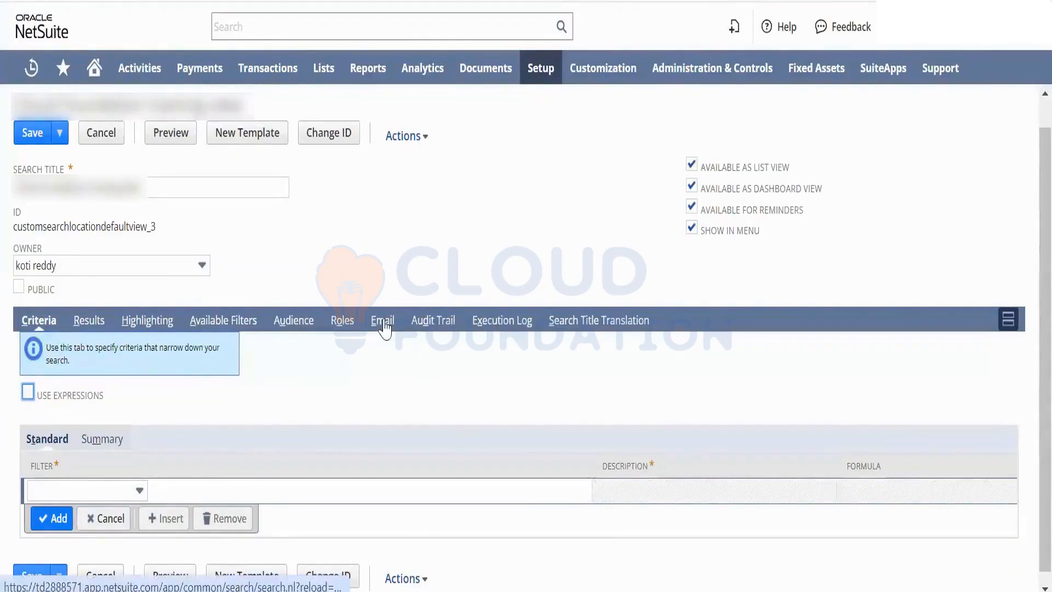
pyautogui.click(82, 324)
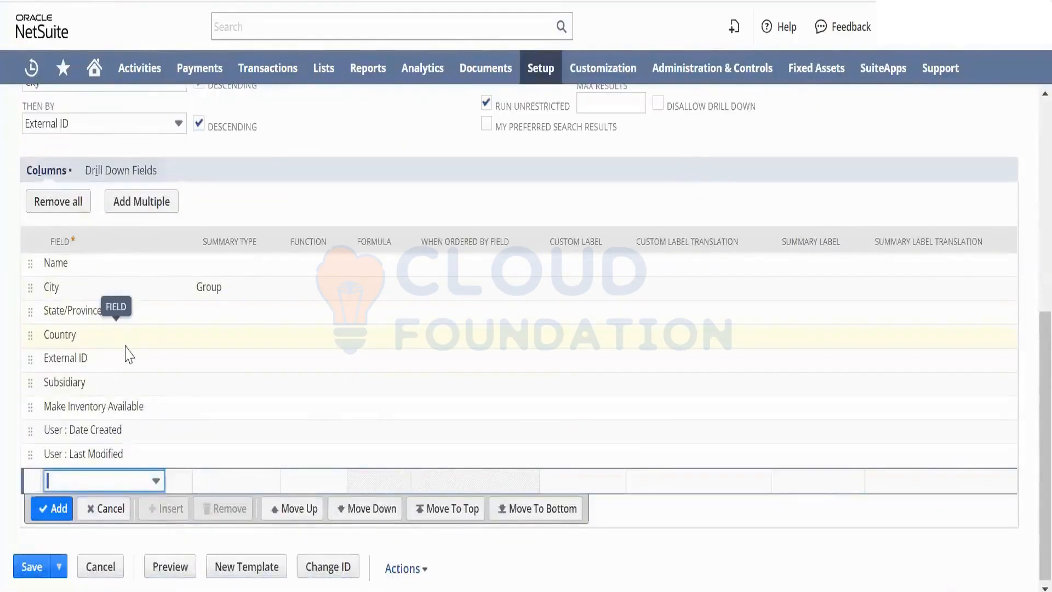
pyautogui.scroll(3, 1026, 364)
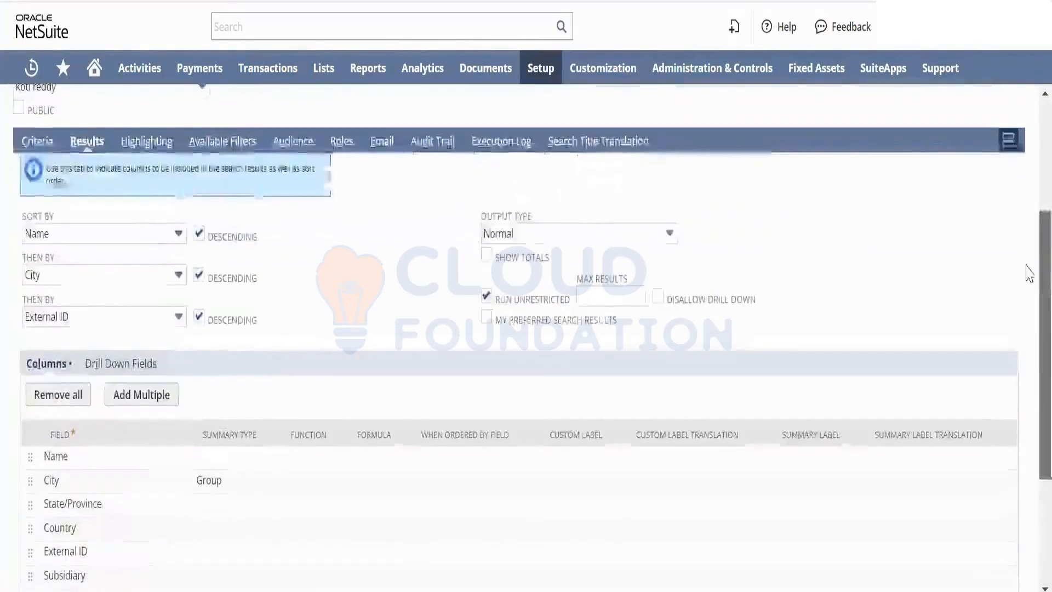
pyautogui.click(382, 142)
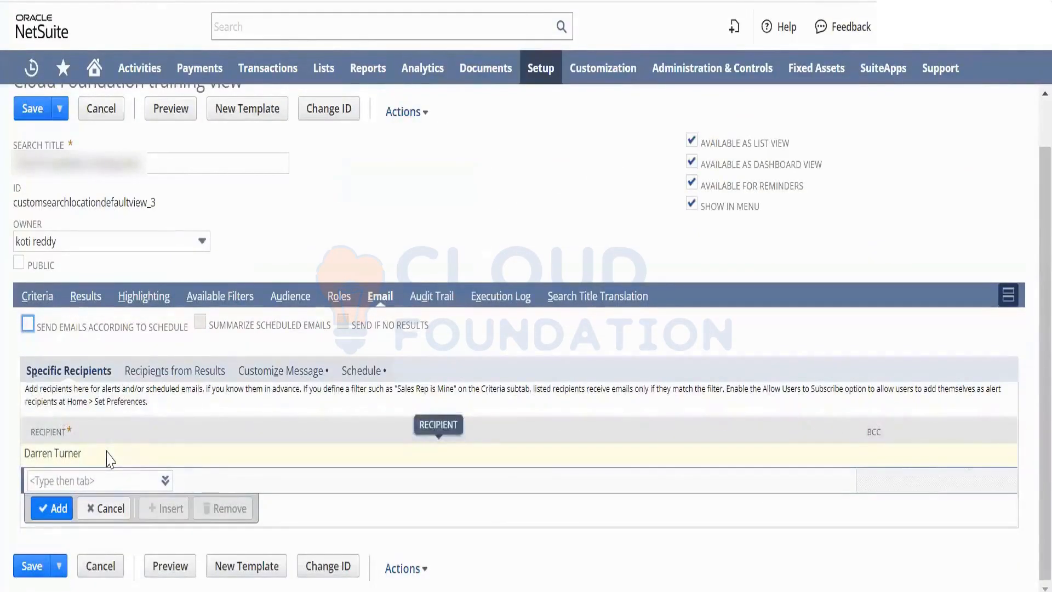
# In the customized email message's Single-Record Results body, write the greeting "Dear" with the recipient's first name and a comma, followed by a blank line.
pyautogui.click(274, 373)
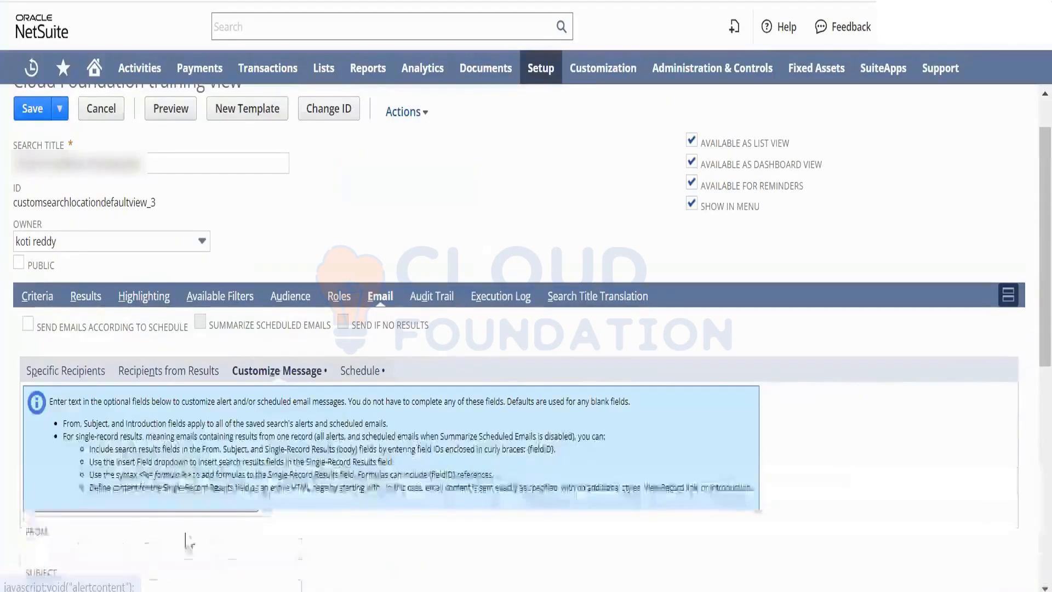
pyautogui.scroll(-5, 1028, 303)
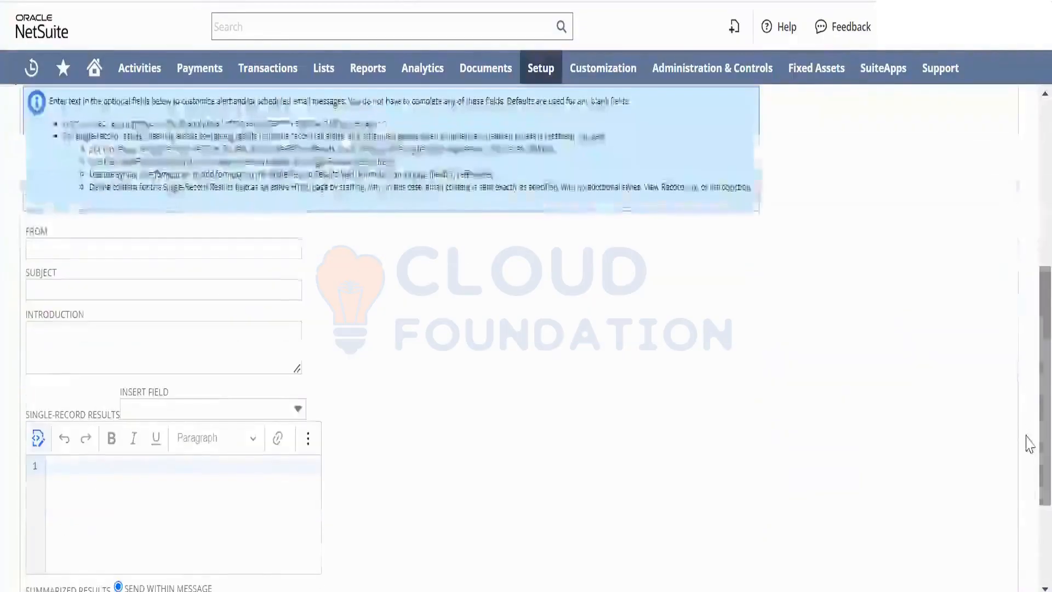
pyautogui.click(201, 345)
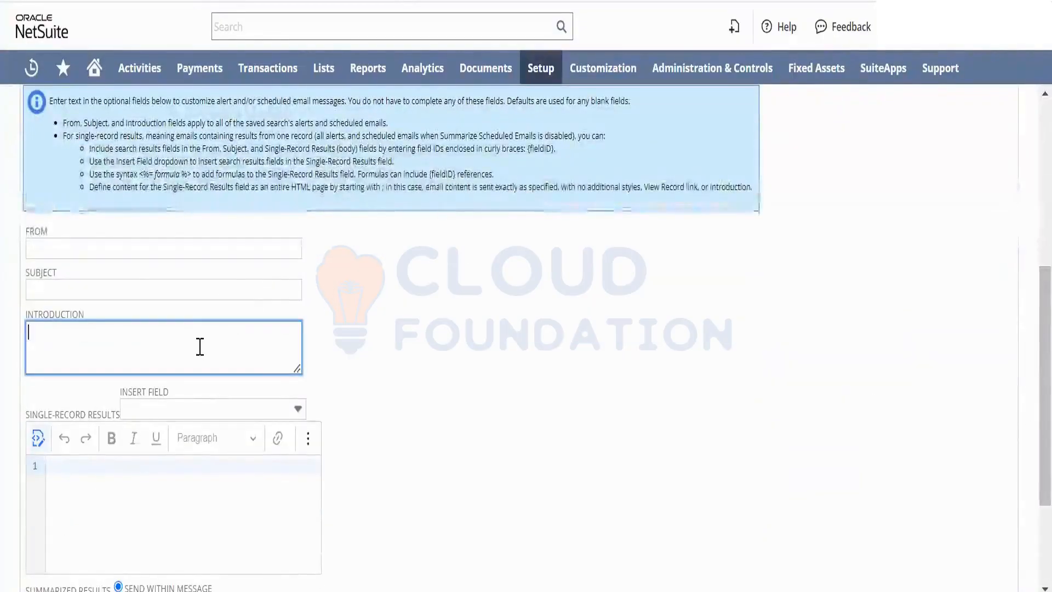
pyautogui.click(185, 512)
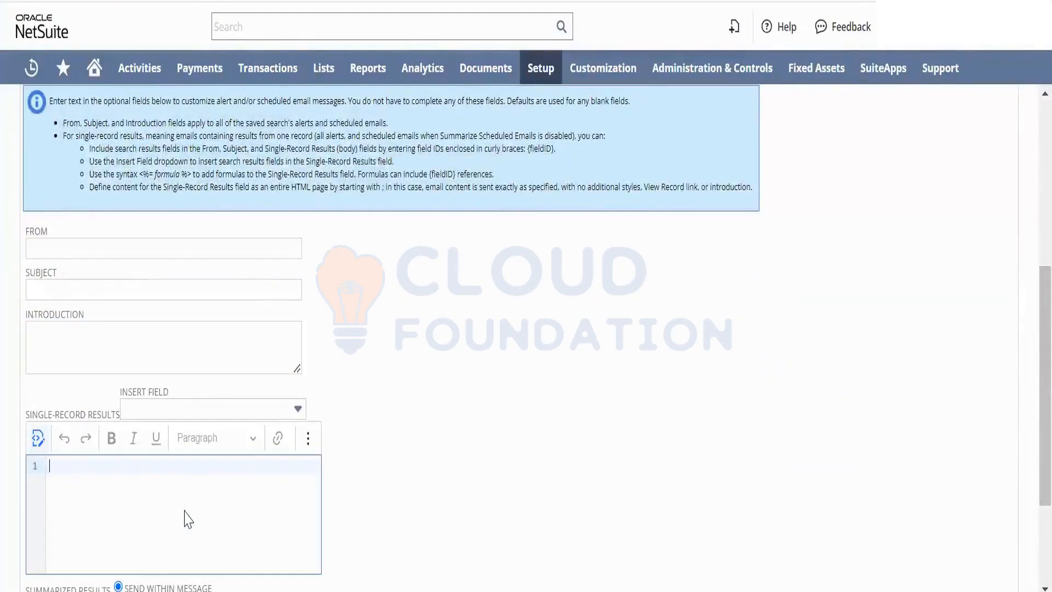
pyautogui.write('Dear ')
pyautogui.write('Tur')
pyautogui.write('arren')
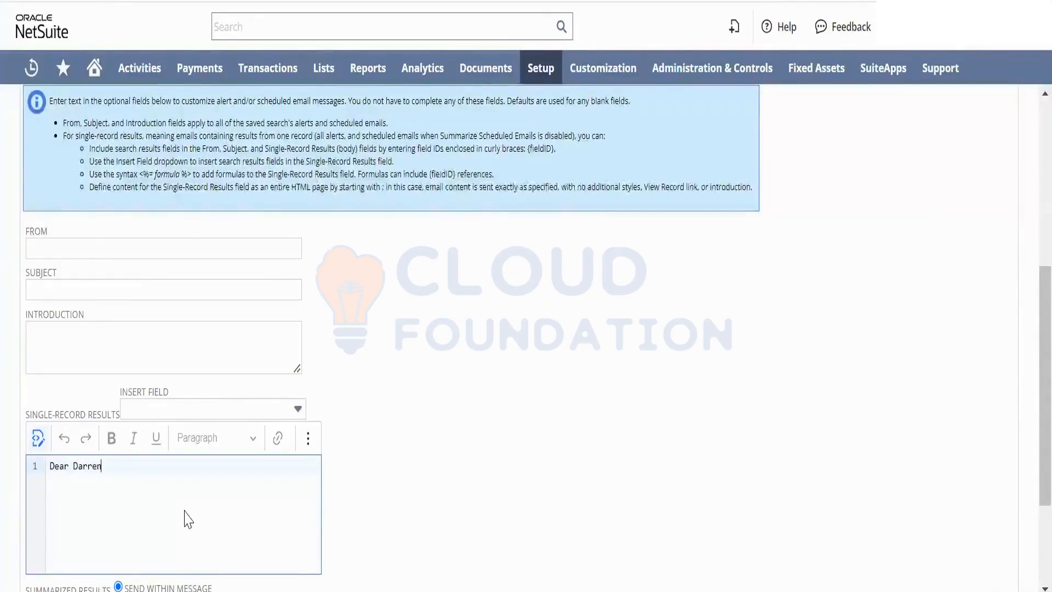
pyautogui.write(',')
pyautogui.press('Return')
pyautogui.press('Return')
# Add the sentence "There is a customer created from California City." below the greeting in the message body.
pyautogui.write('Th')
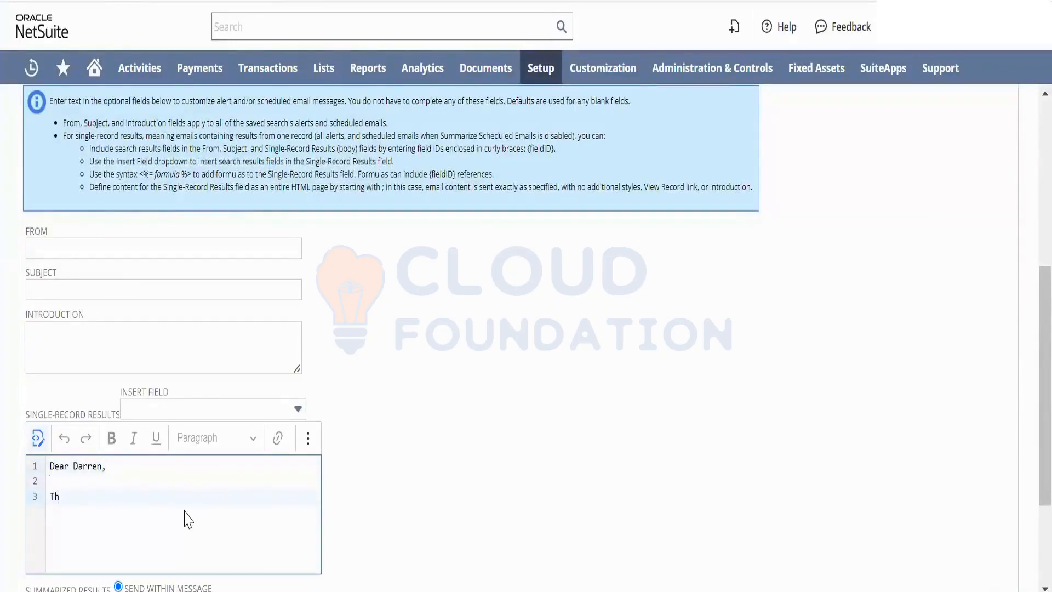
pyautogui.write('ere is a customer created from ')
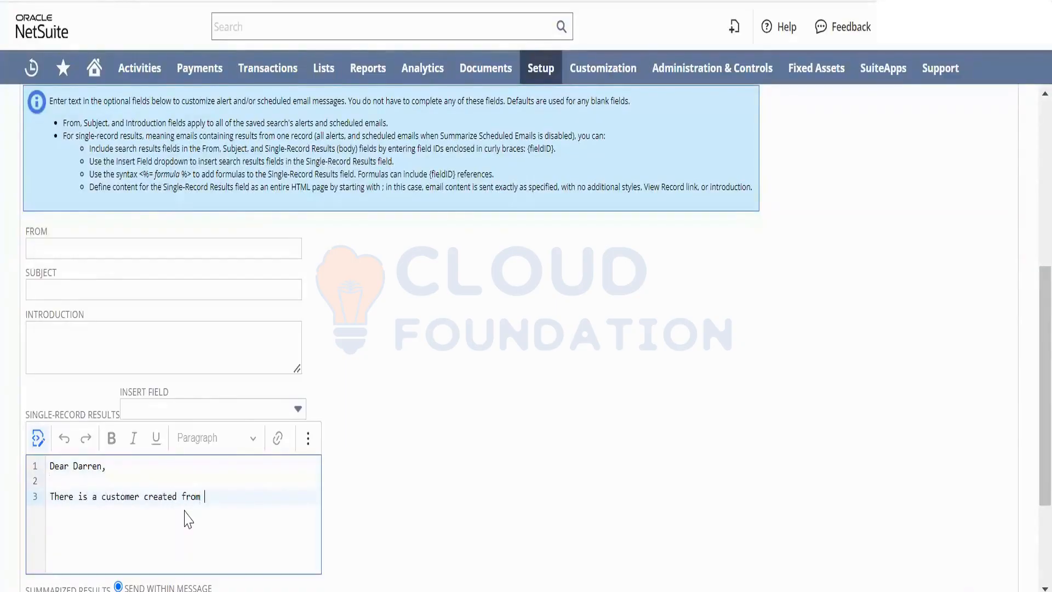
pyautogui.write('Cali')
pyautogui.write('fori')
pyautogui.write('nia ')
pyautogui.write('Ci')
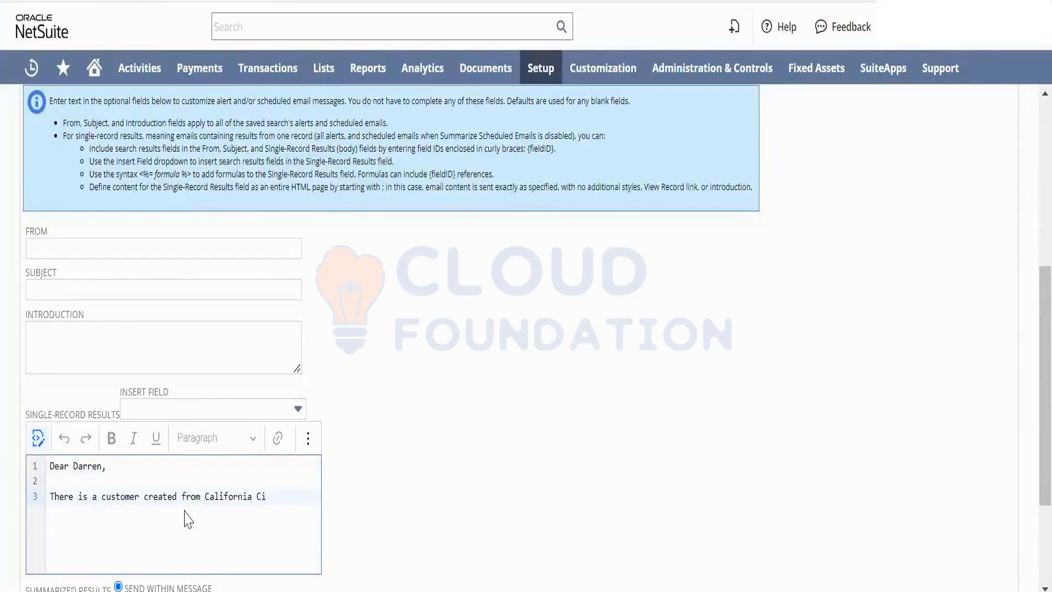
pyautogui.write('ty.')
# Close the message body with the sign-off "Regards," and "Admin Team" on separate lines after a blank line.
pyautogui.press('Return')
pyautogui.press('Return')
pyautogui.write('Regards,')
pyautogui.press('Return')
pyautogui.write('Admin')
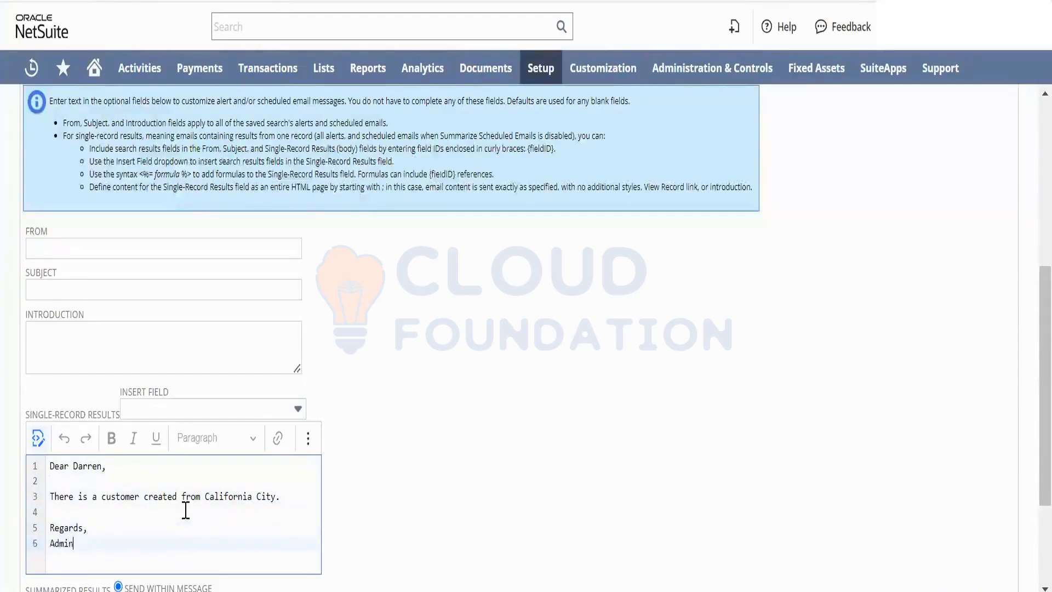
pyautogui.write(' Tam')
pyautogui.press('BackSpace')
pyautogui.write('eam')
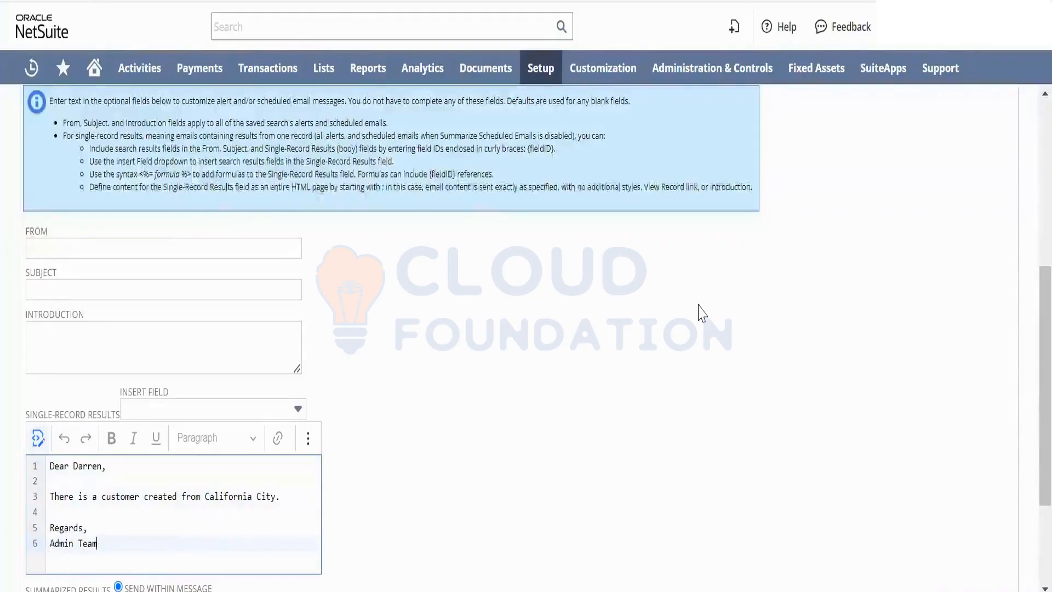
# Try to enter a sender in the customized email message's From field.
pyautogui.moveTo(1027, 376); pyautogui.dragTo(1026, 324)
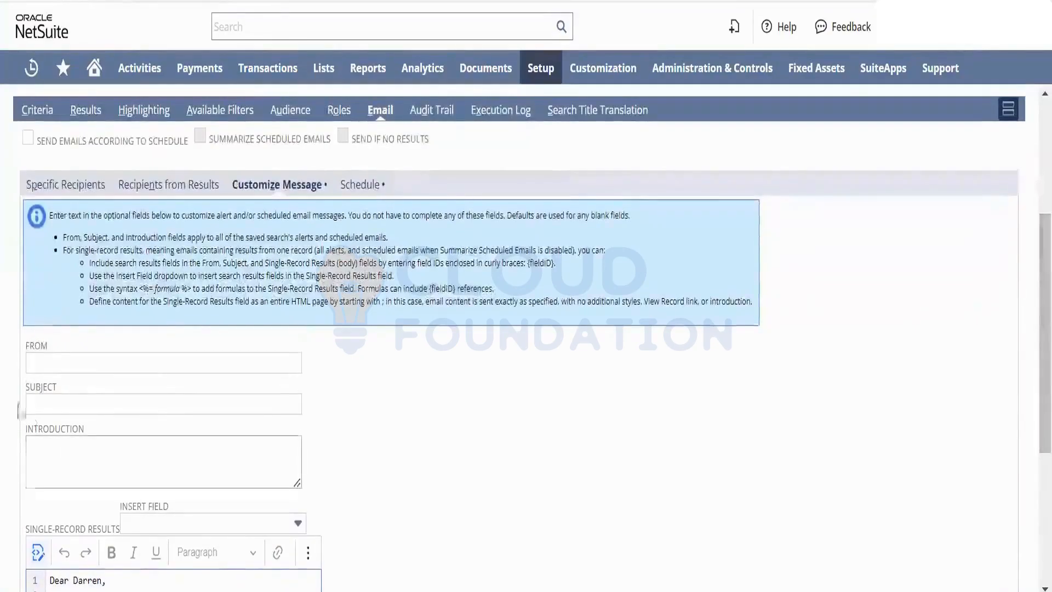
pyautogui.click(42, 362)
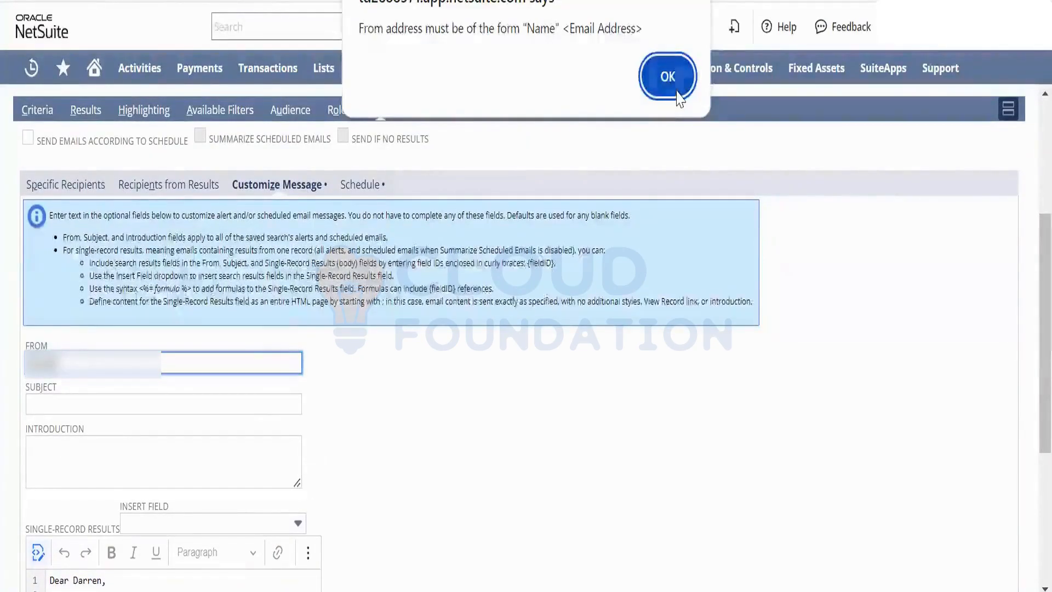
pyautogui.click(678, 91)
pyautogui.click(208, 365)
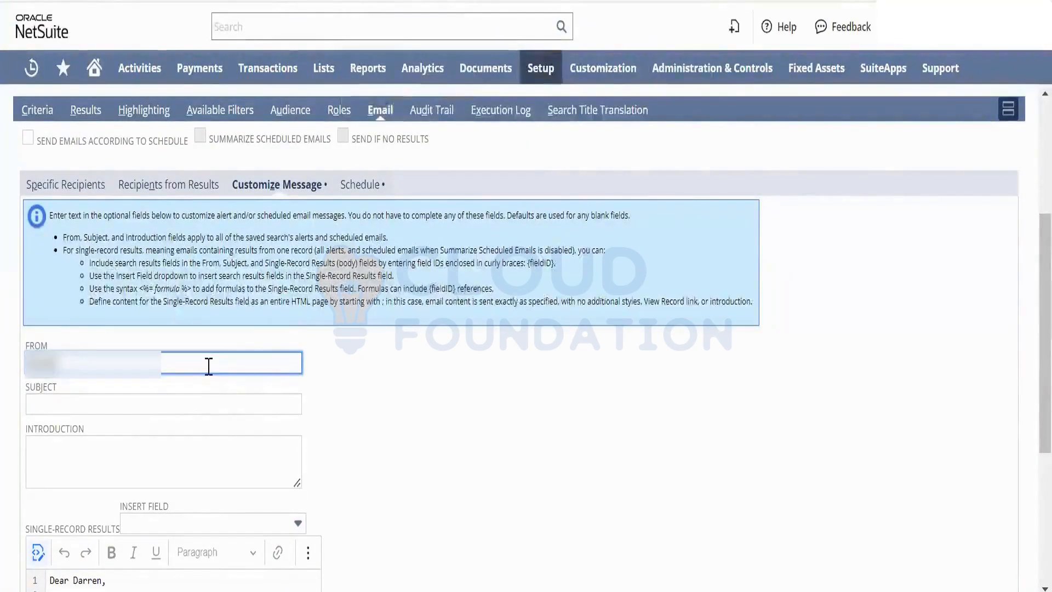
pyautogui.write('[unreadable]')
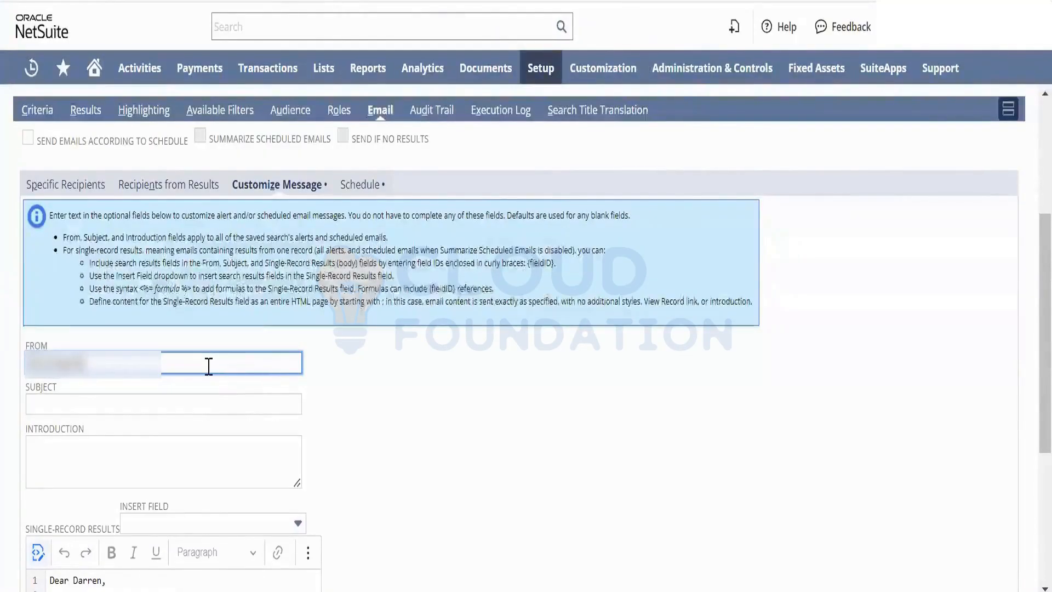
pyautogui.press('BackSpace')
pyautogui.press('BackSpace')
pyautogui.press('BackSpace')
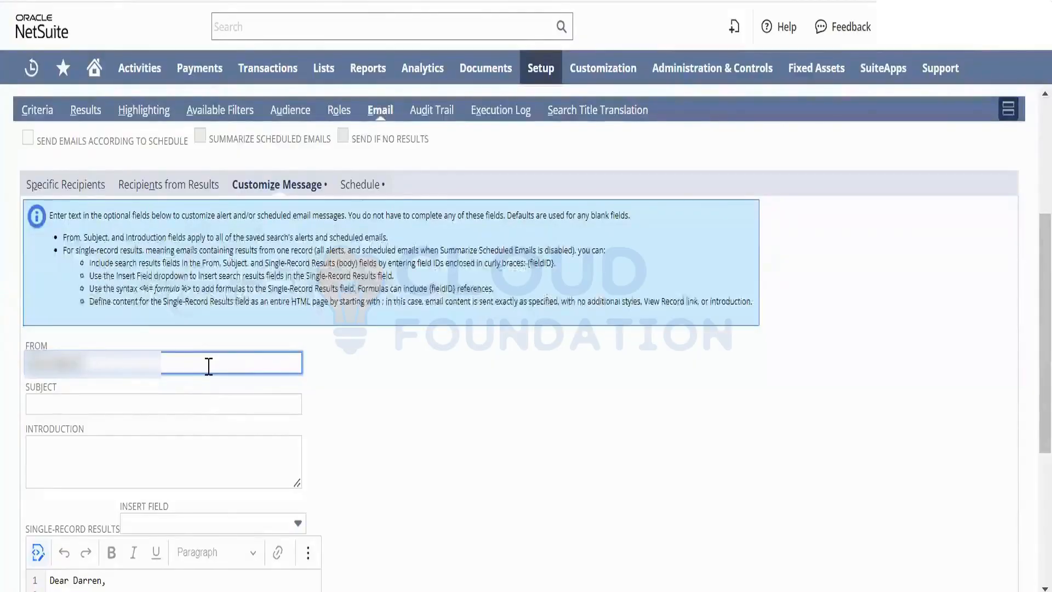
pyautogui.write('[unreadable]')
pyautogui.press('Return')
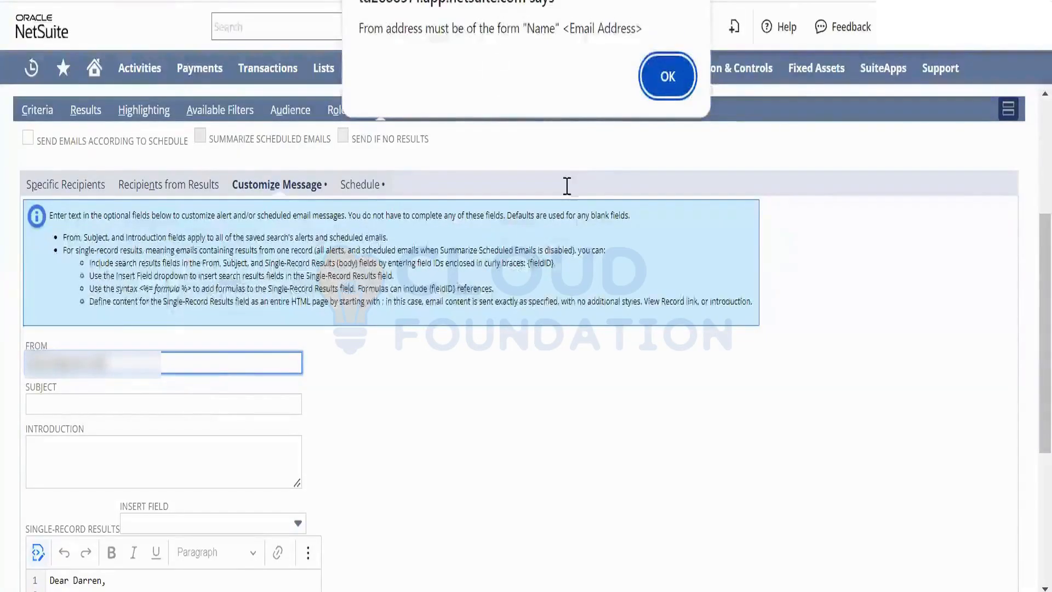
pyautogui.click(674, 73)
pyautogui.click(177, 400)
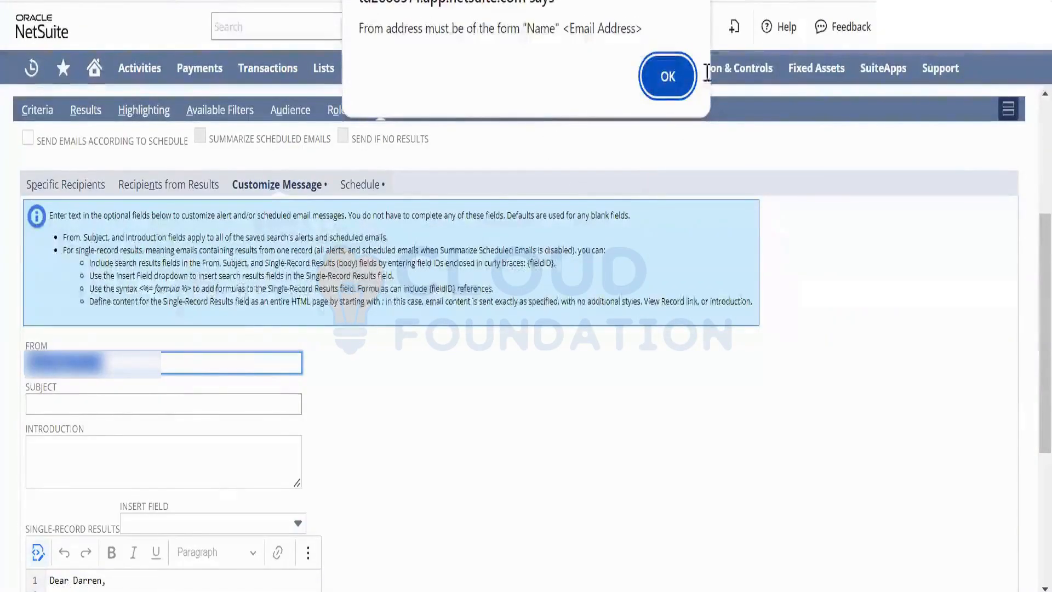
pyautogui.click(671, 79)
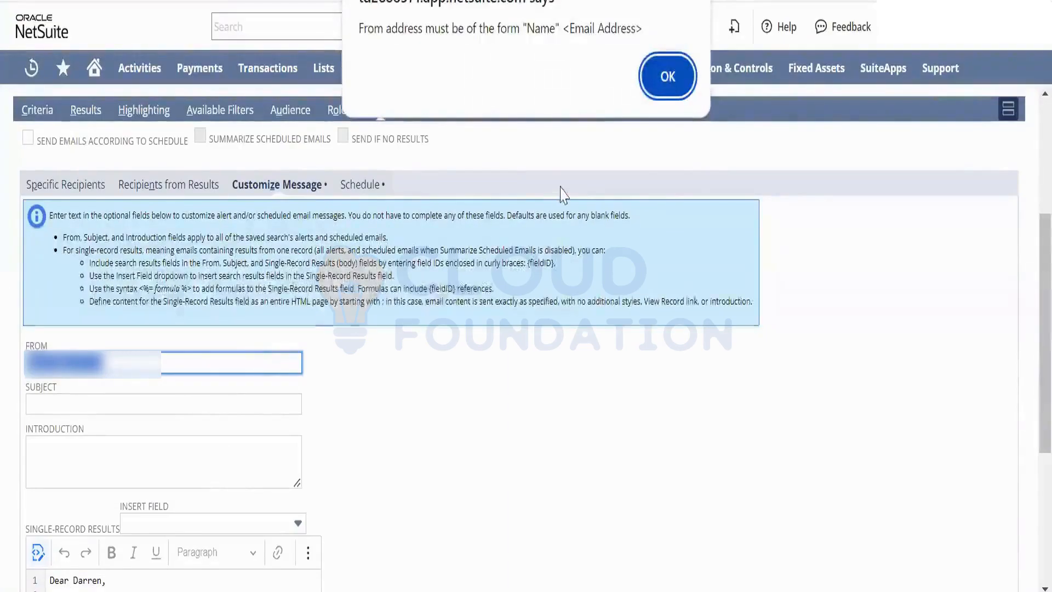
pyautogui.click(666, 88)
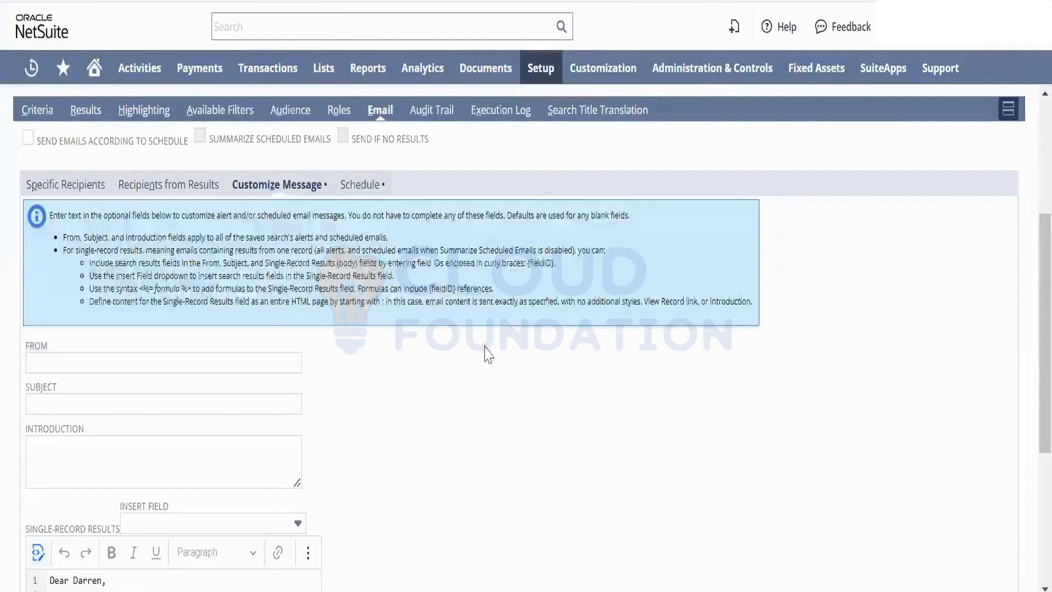
# Look through the field groups that can supply email recipients from the search results.
pyautogui.click(181, 185)
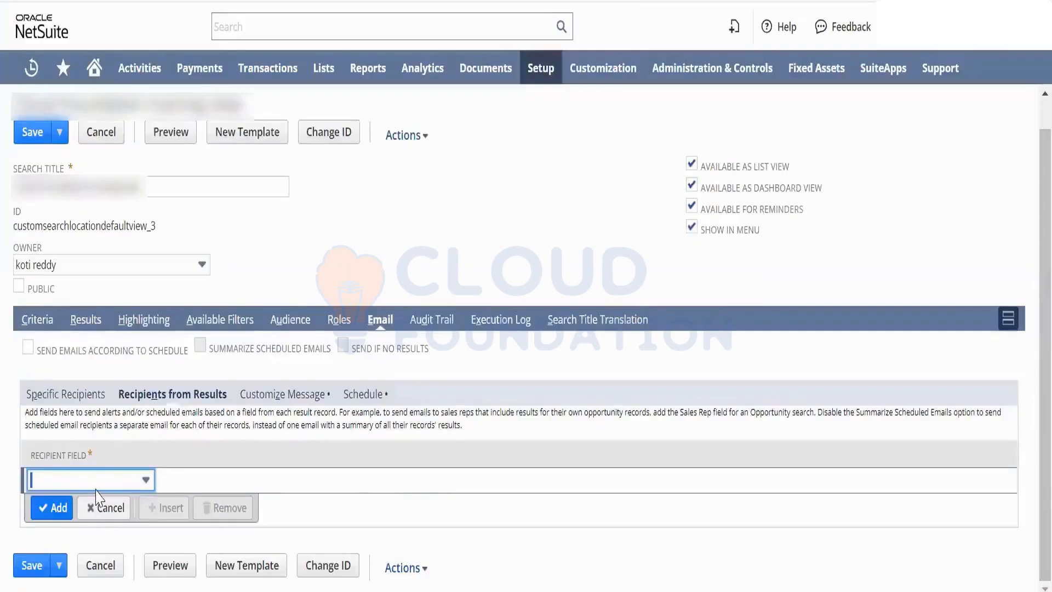
pyautogui.click(120, 481)
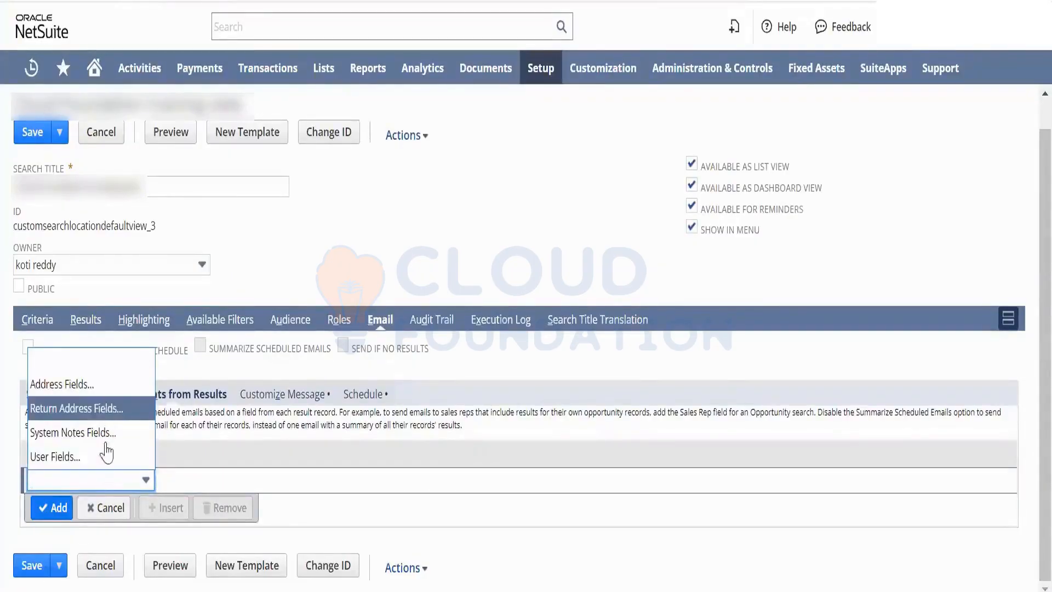
pyautogui.click(433, 377)
# Open the email schedule, turn on Send Emails According to Schedule, and toggle the Send If No Results option.
pyautogui.click(377, 397)
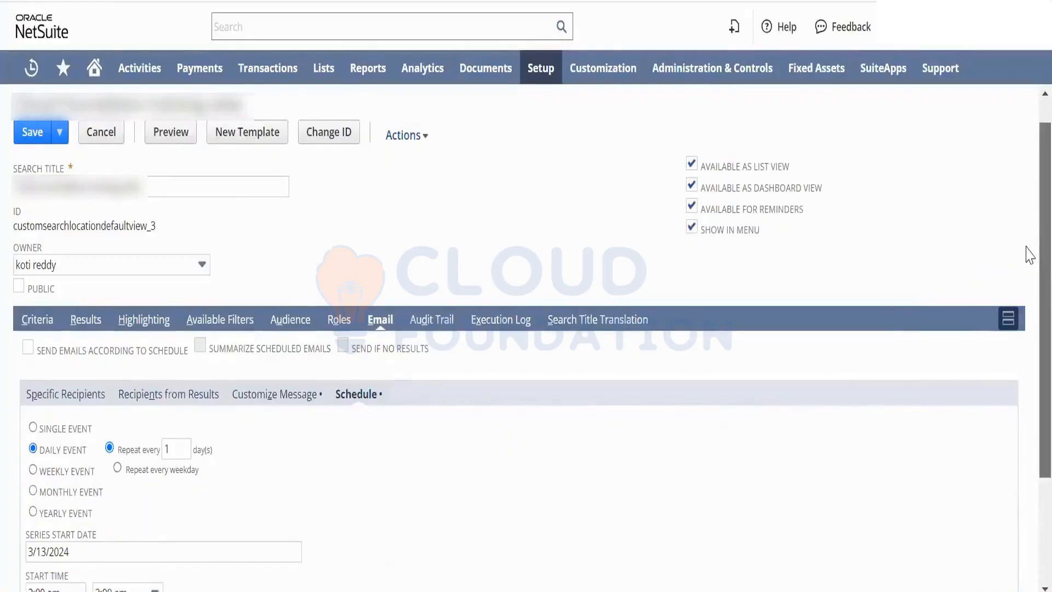
pyautogui.scroll(-3, 1027, 246)
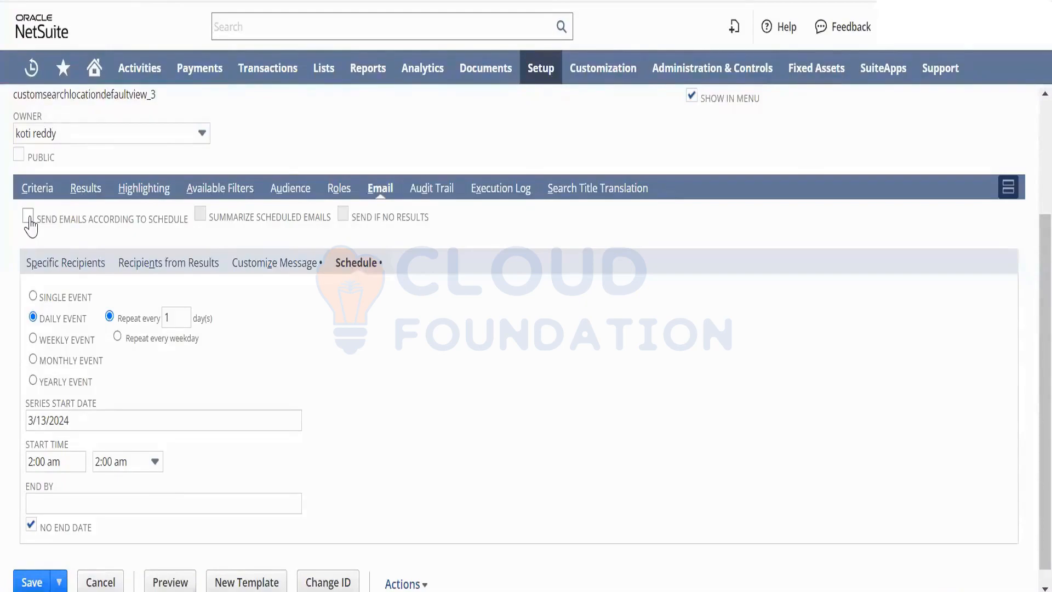
pyautogui.click(29, 217)
pyautogui.click(343, 214)
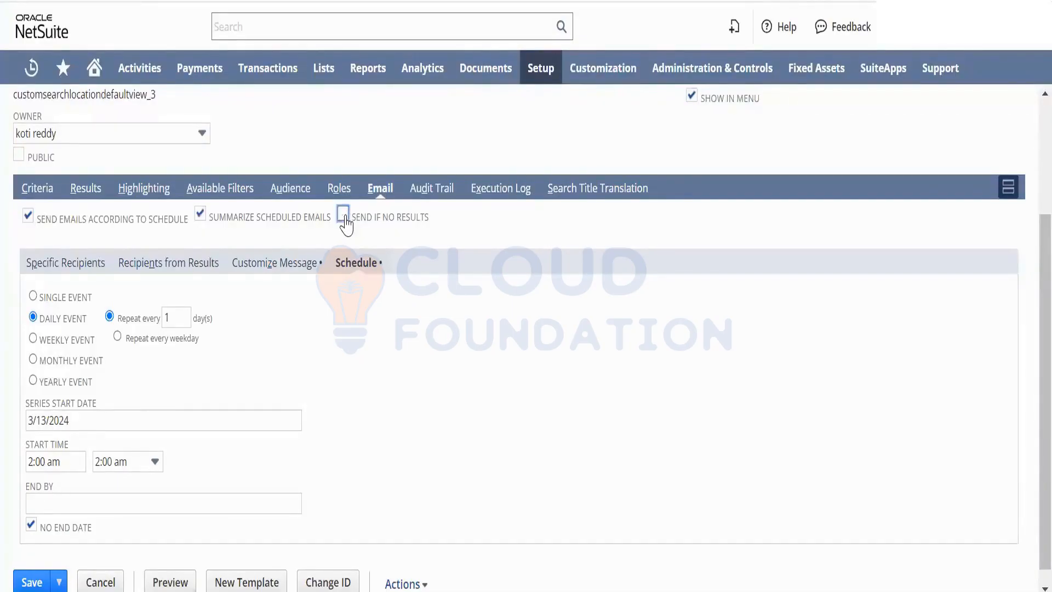
pyautogui.click(343, 214)
# Review the saved search's audit trail, examining the Delete actions and the components they affected.
pyautogui.click(436, 196)
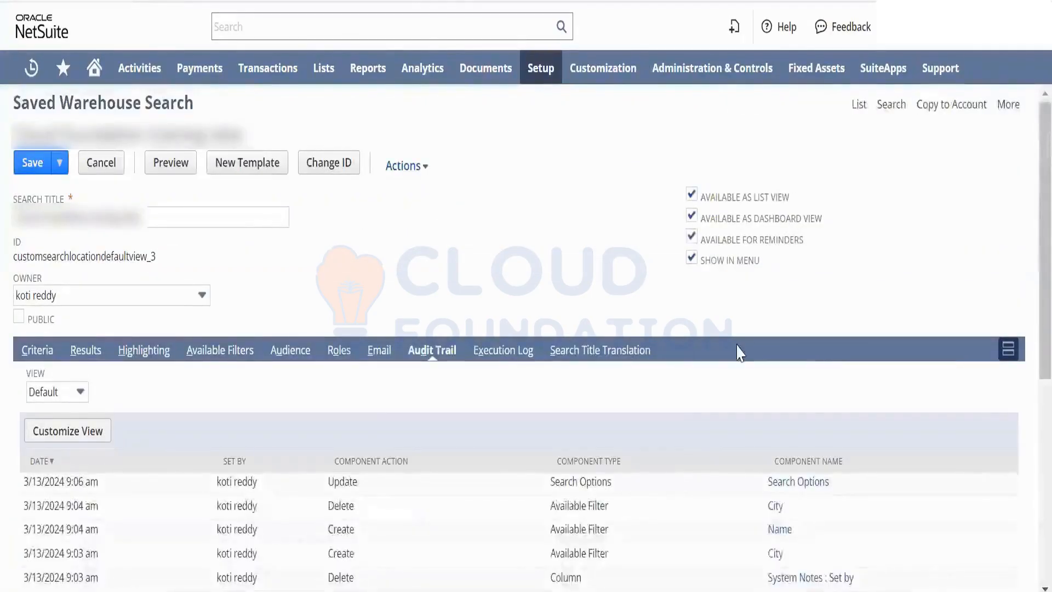
pyautogui.scroll(-7, 1030, 287)
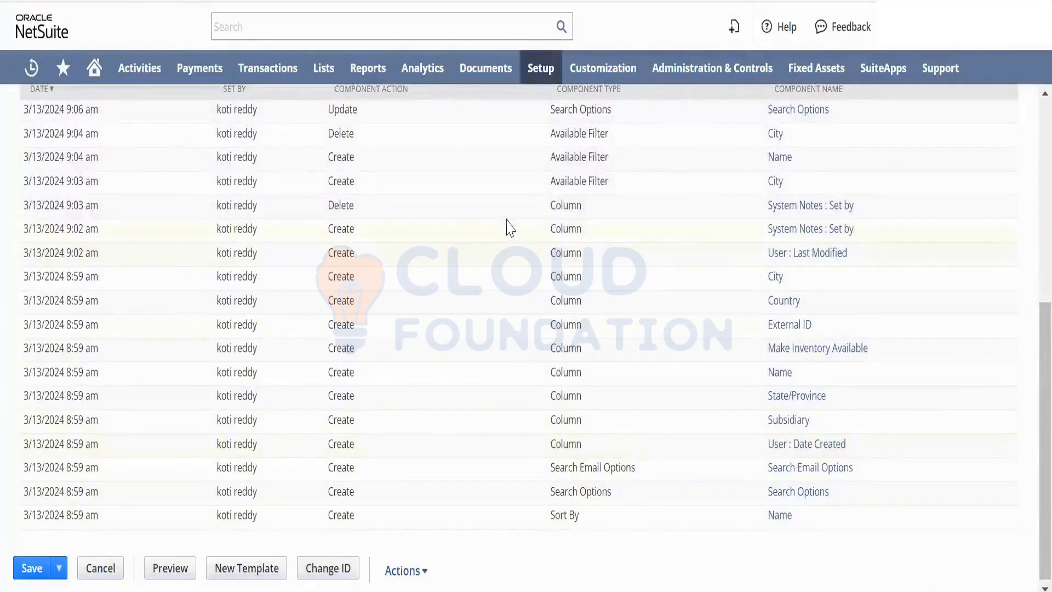
pyautogui.doubleClick(351, 134)
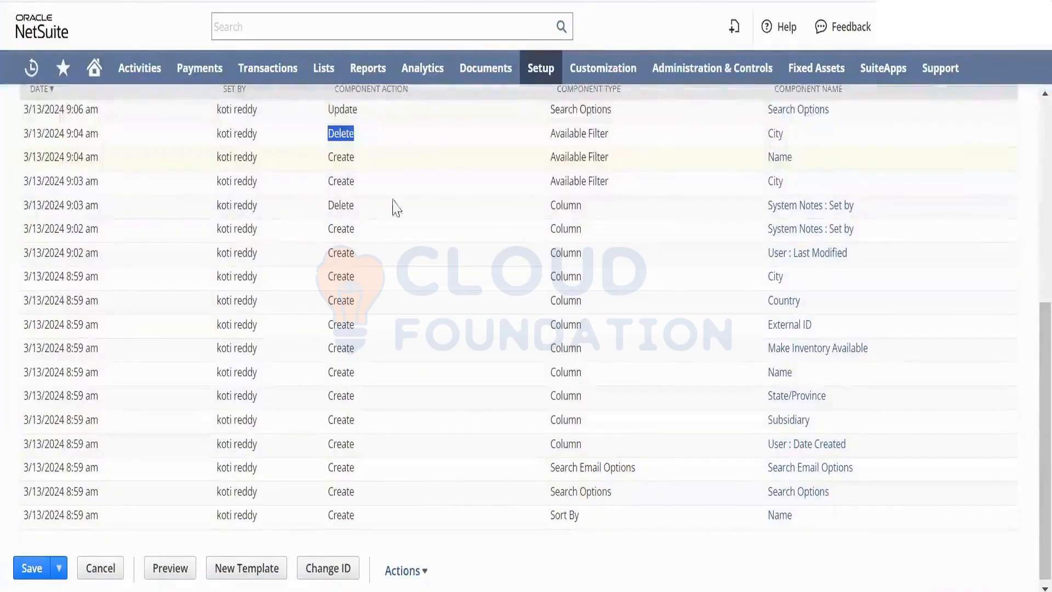
pyautogui.doubleClick(342, 207)
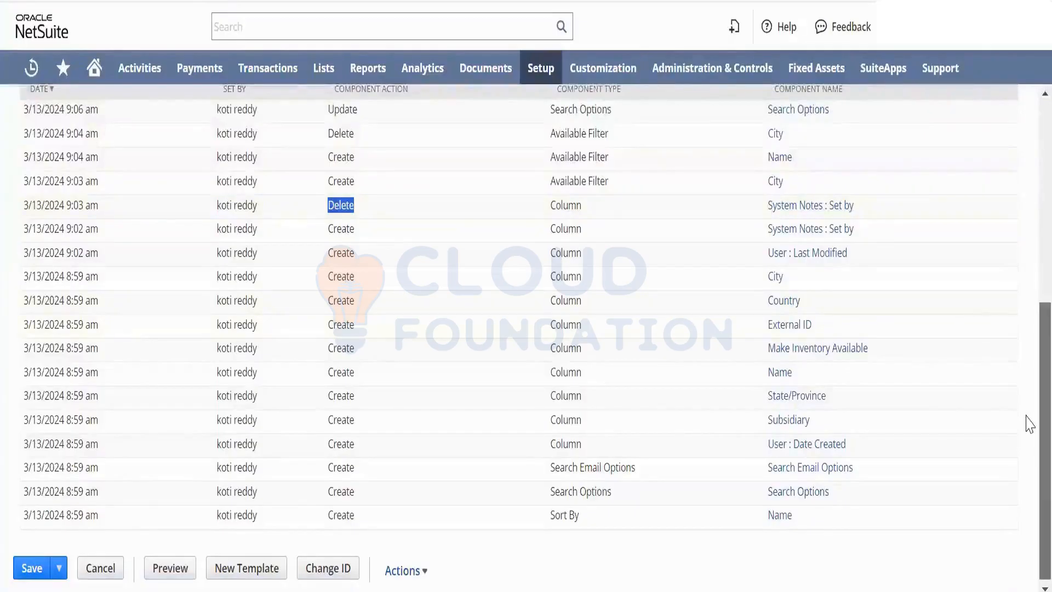
pyautogui.moveTo(1030, 423); pyautogui.dragTo(1030, 323)
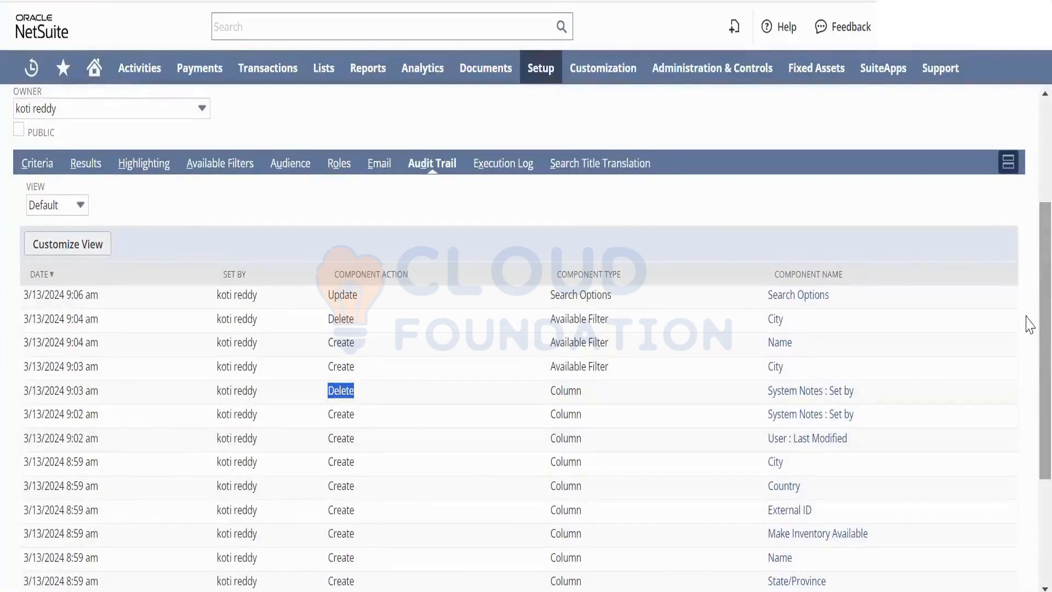
# Examine the saved search's execution log for when each run took place and who ran it.
pyautogui.click(503, 163)
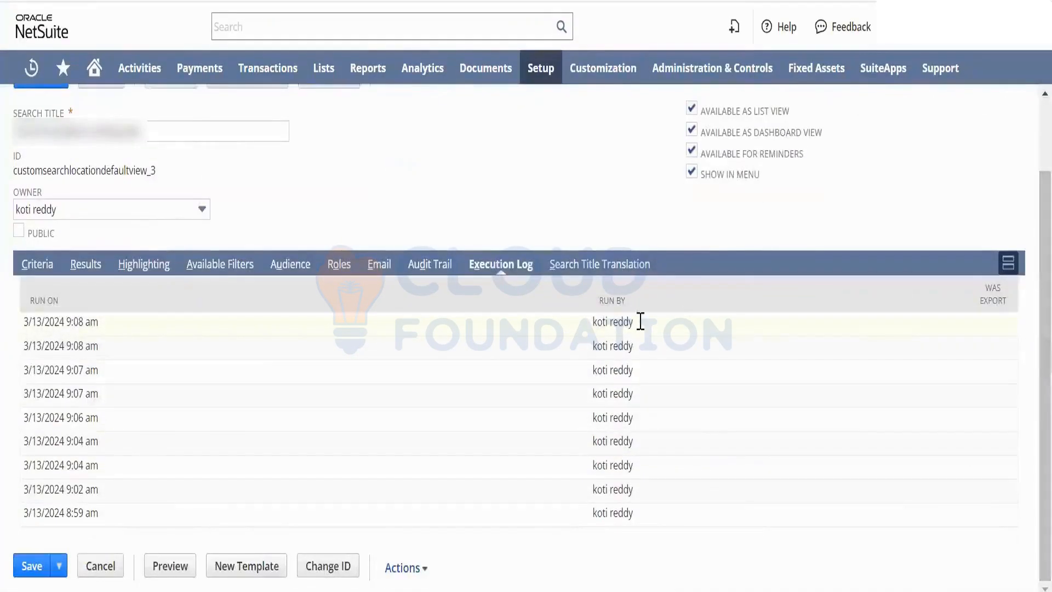
pyautogui.tripleClick(640, 321)
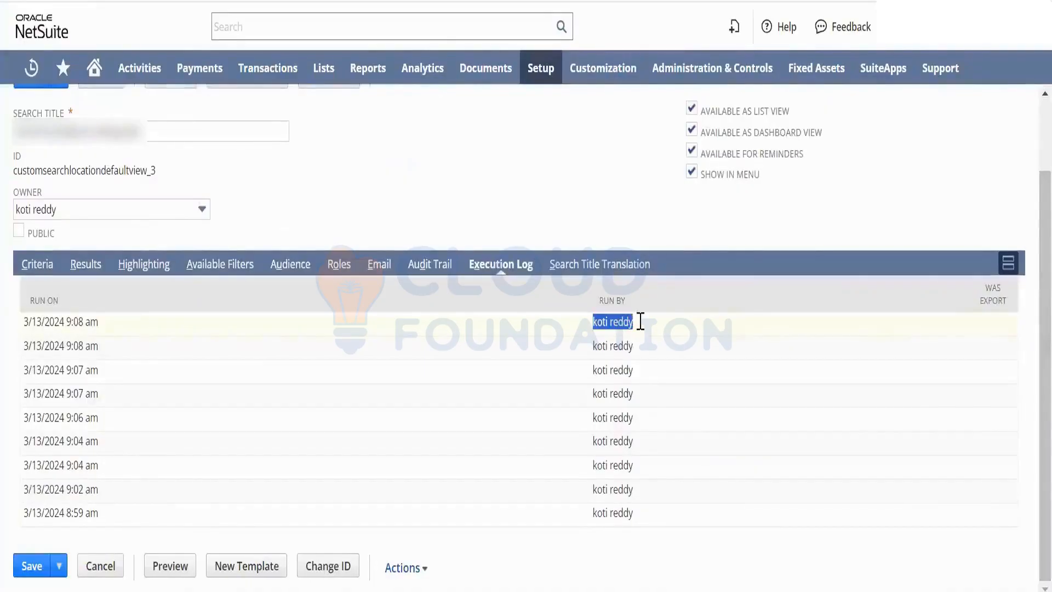
pyautogui.click(85, 513)
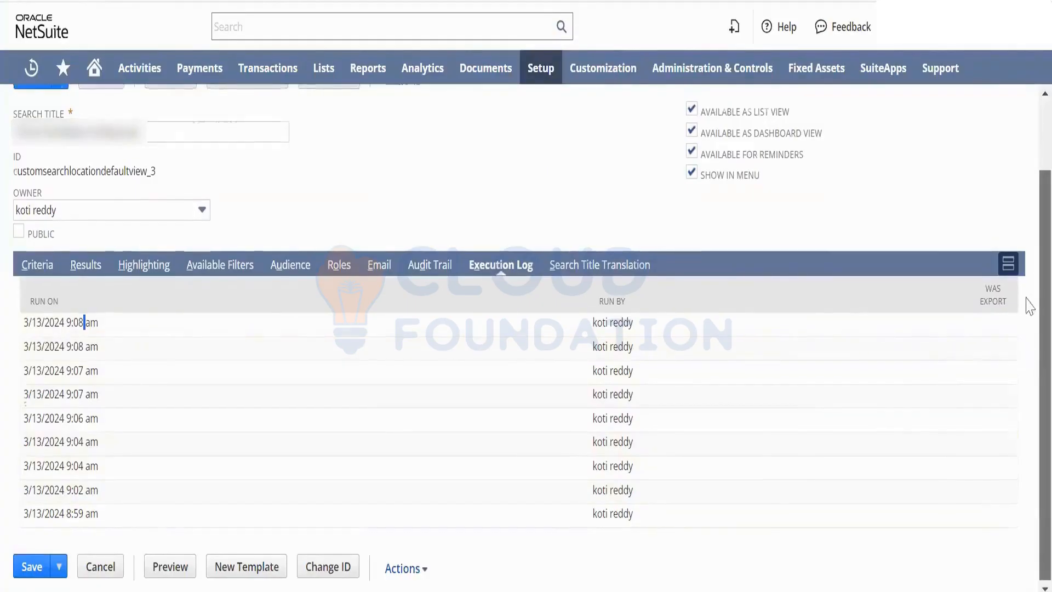
# Revisit the saved search's criteria and its results sorting and output settings.
pyautogui.scroll(2, 1029, 307)
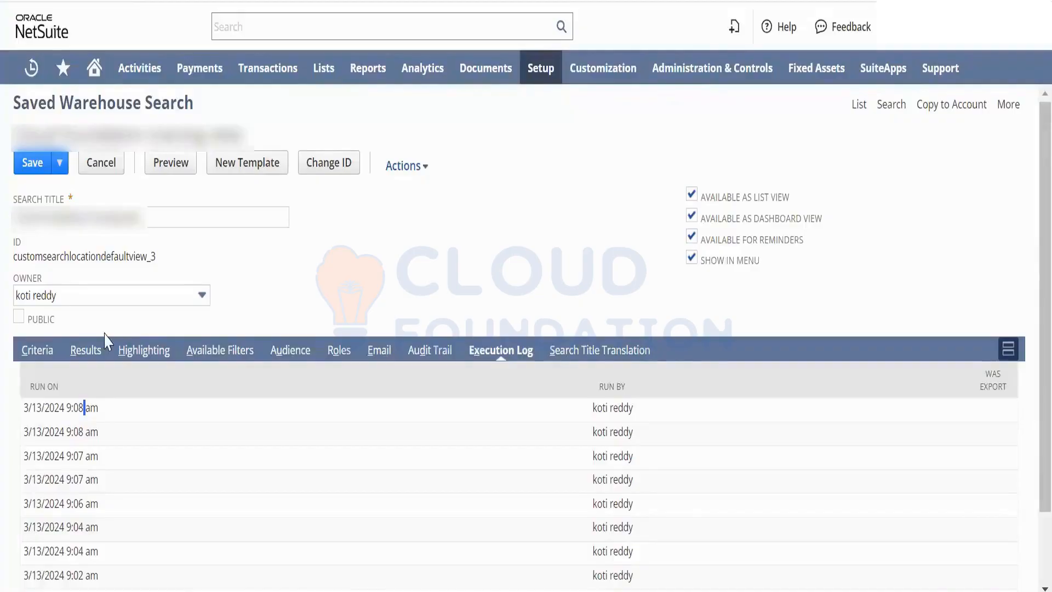
pyautogui.click(49, 358)
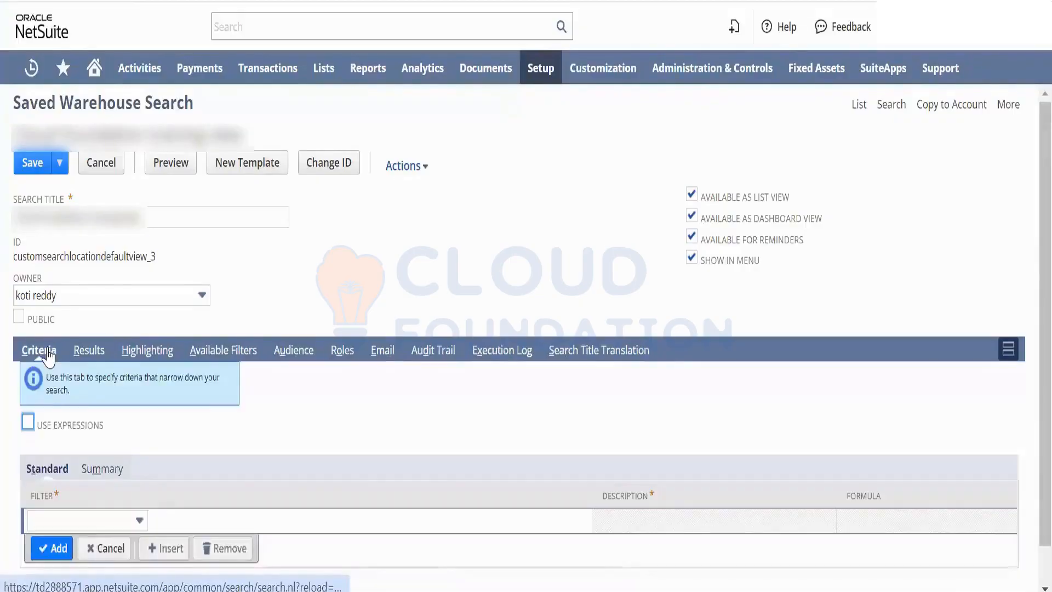
pyautogui.click(87, 356)
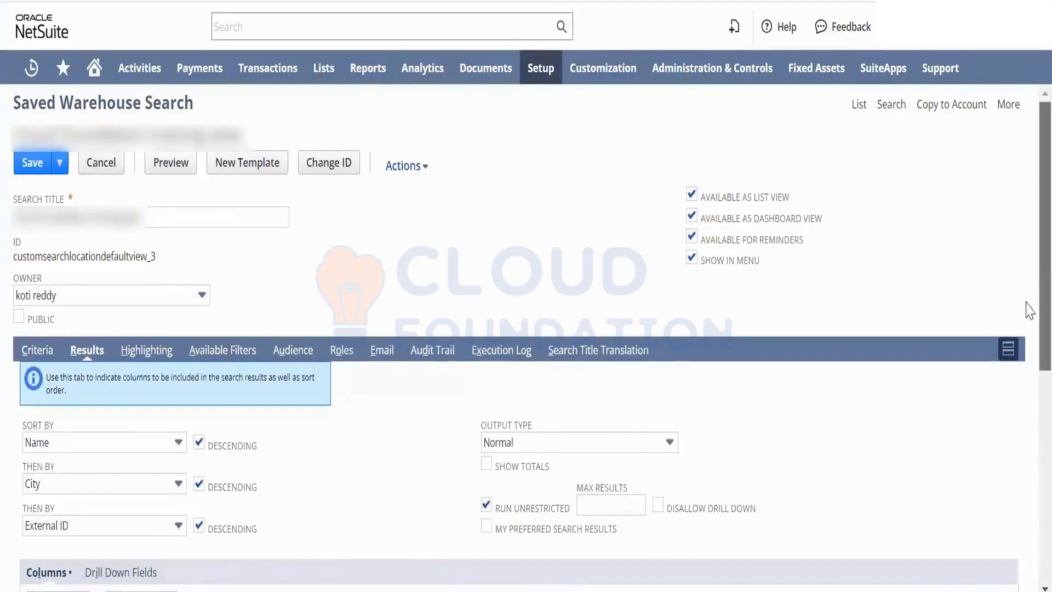
# Examine the functions available for the City column in the results columns, discarding the row edit.
pyautogui.scroll(-3, 1027, 356)
pyautogui.scroll(-3, 1027, 407)
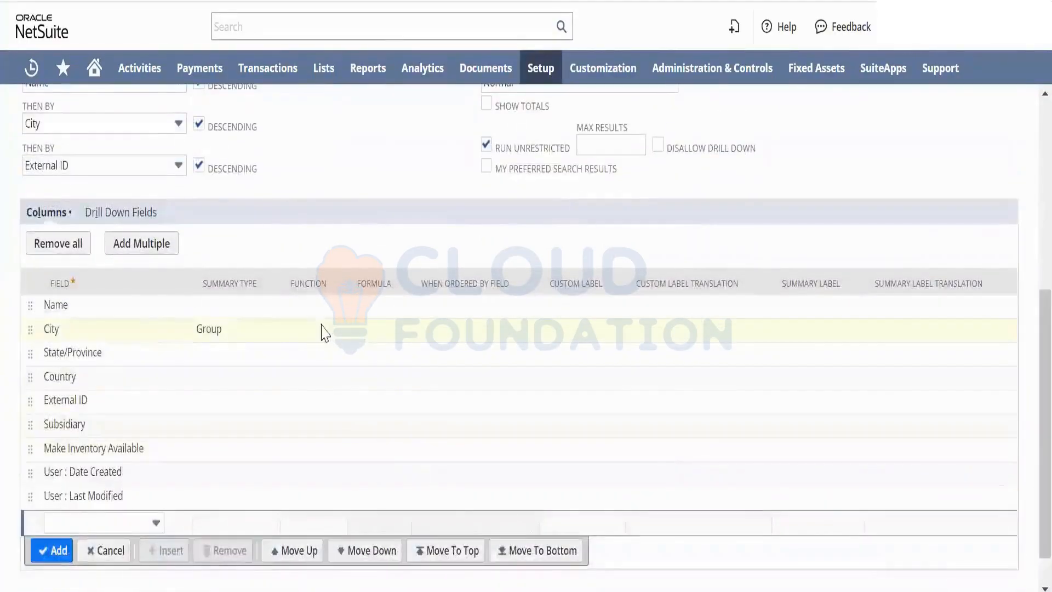
pyautogui.click(322, 326)
pyautogui.click(444, 333)
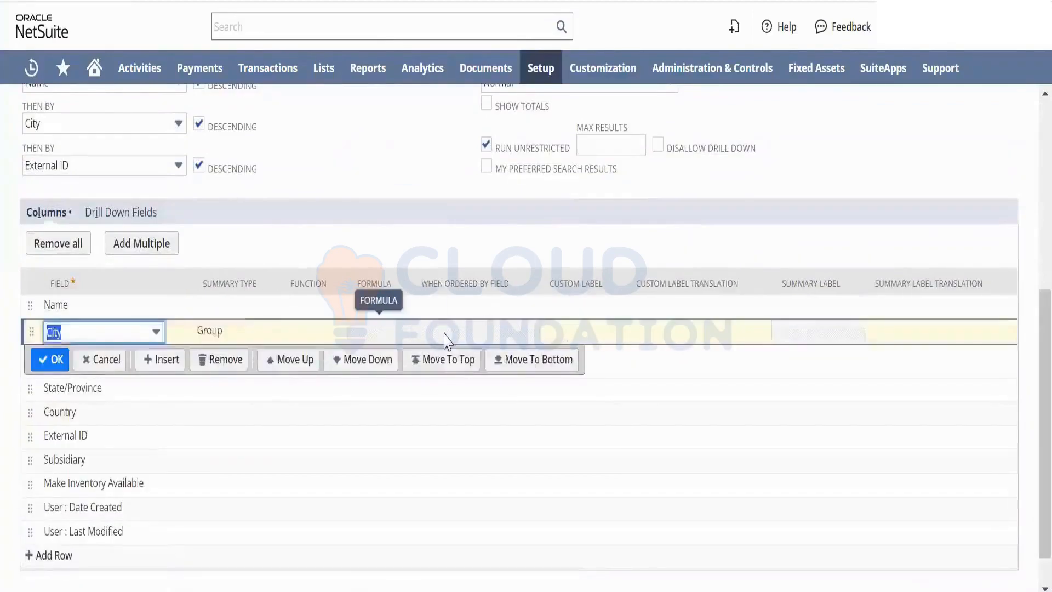
pyautogui.click(306, 346)
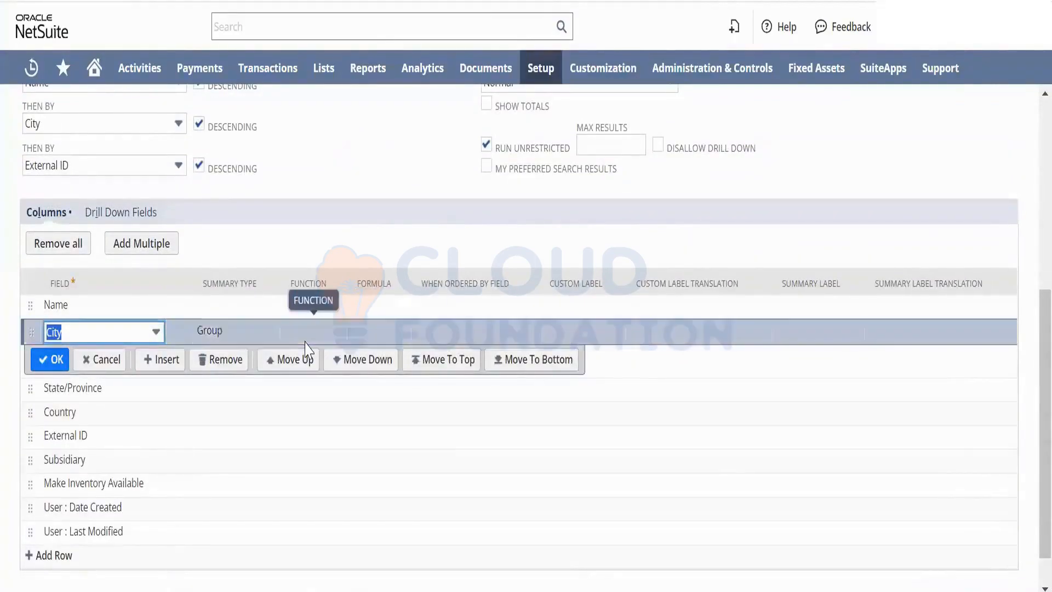
pyautogui.click(312, 333)
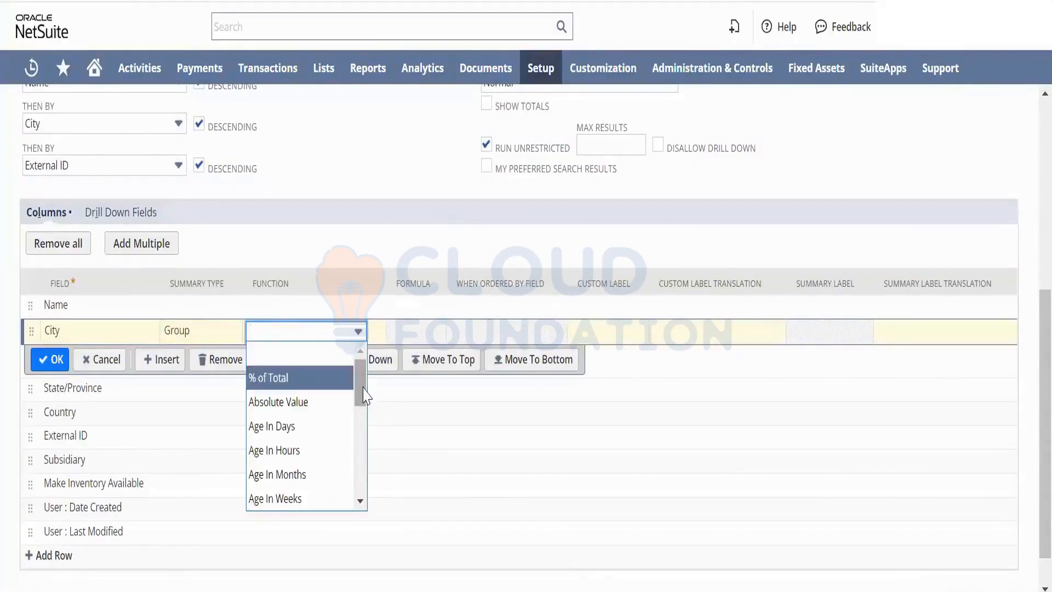
pyautogui.moveTo(362, 404); pyautogui.dragTo(362, 447)
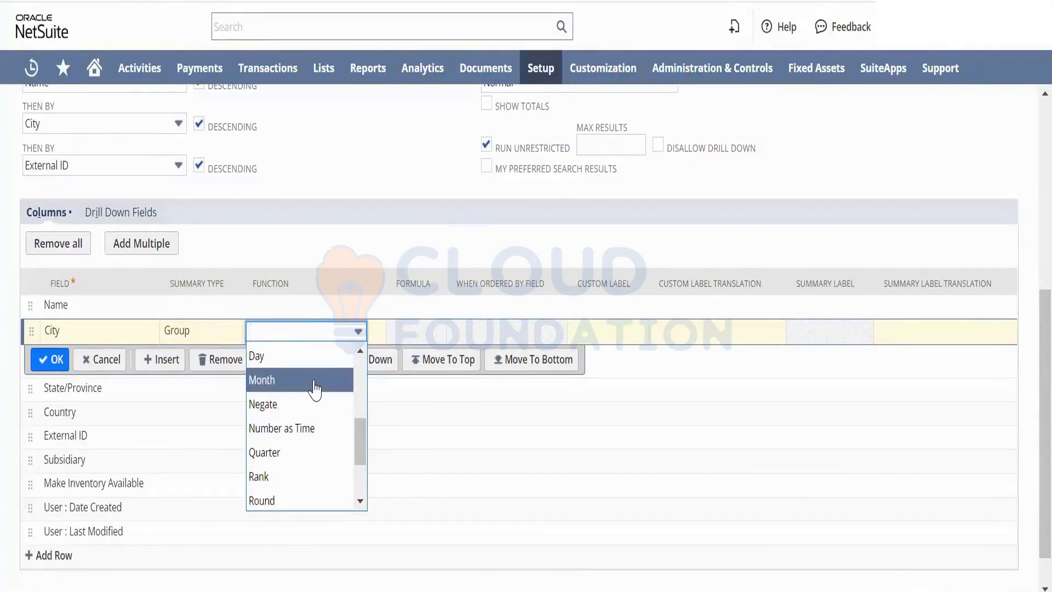
pyautogui.moveTo(361, 457); pyautogui.dragTo(361, 490)
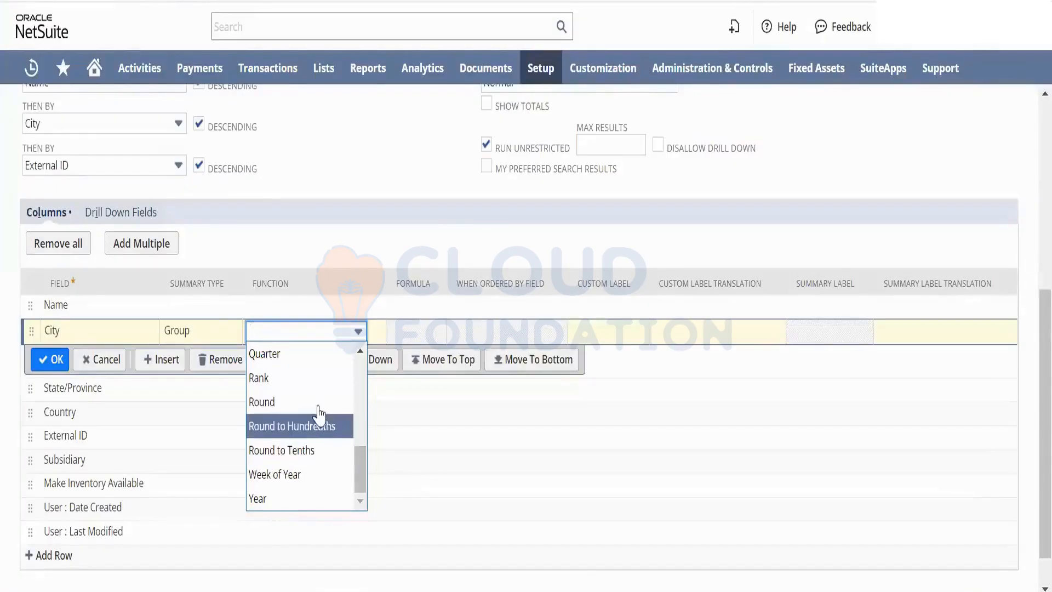
pyautogui.click(100, 360)
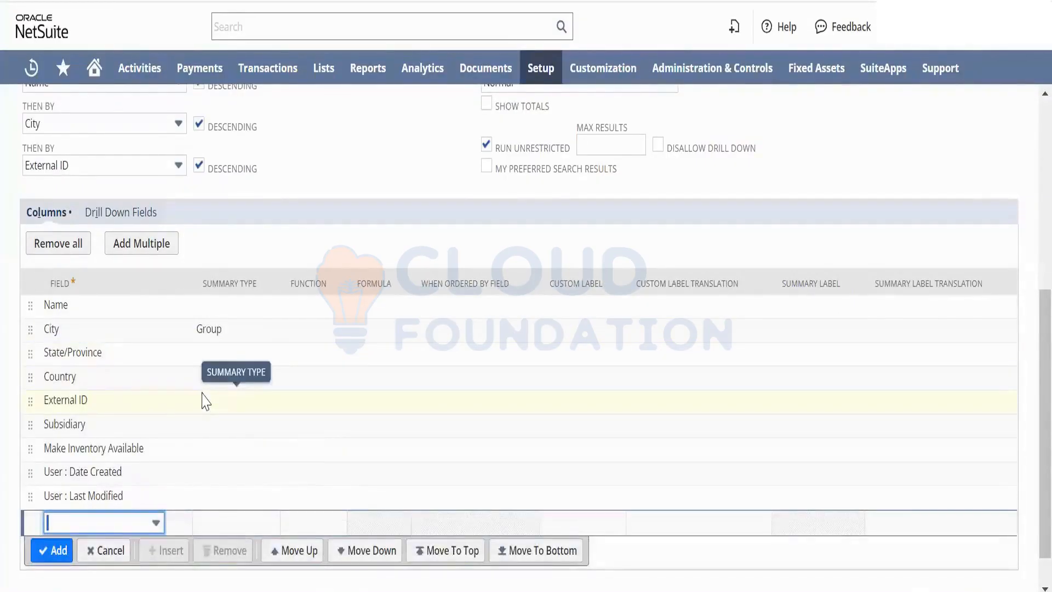
# Set the summary type of the User : Date Created results column to Group.
pyautogui.click(229, 474)
pyautogui.click(230, 475)
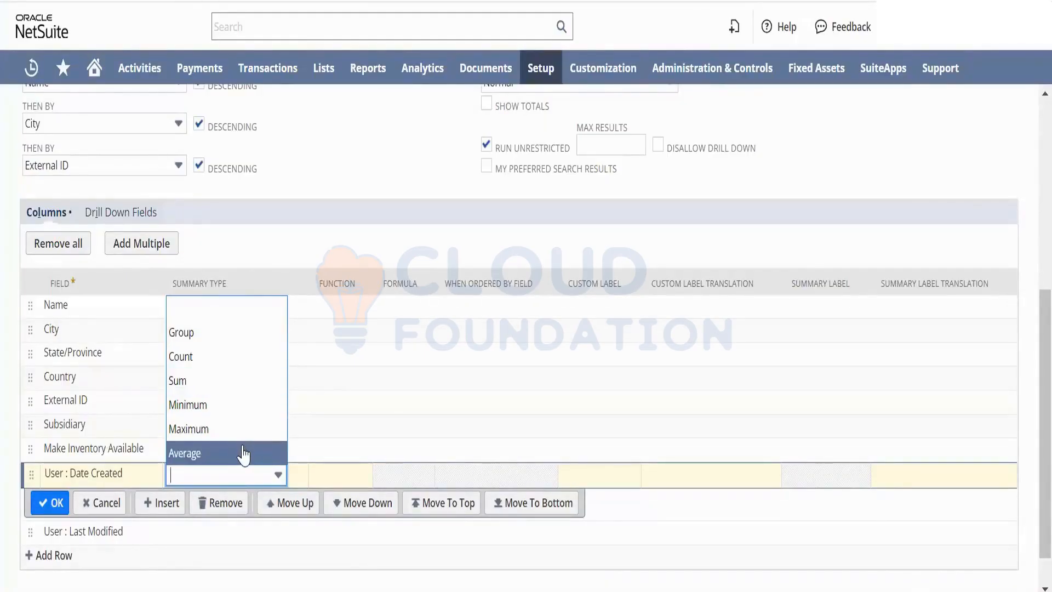
pyautogui.click(225, 333)
pyautogui.press('Tab')
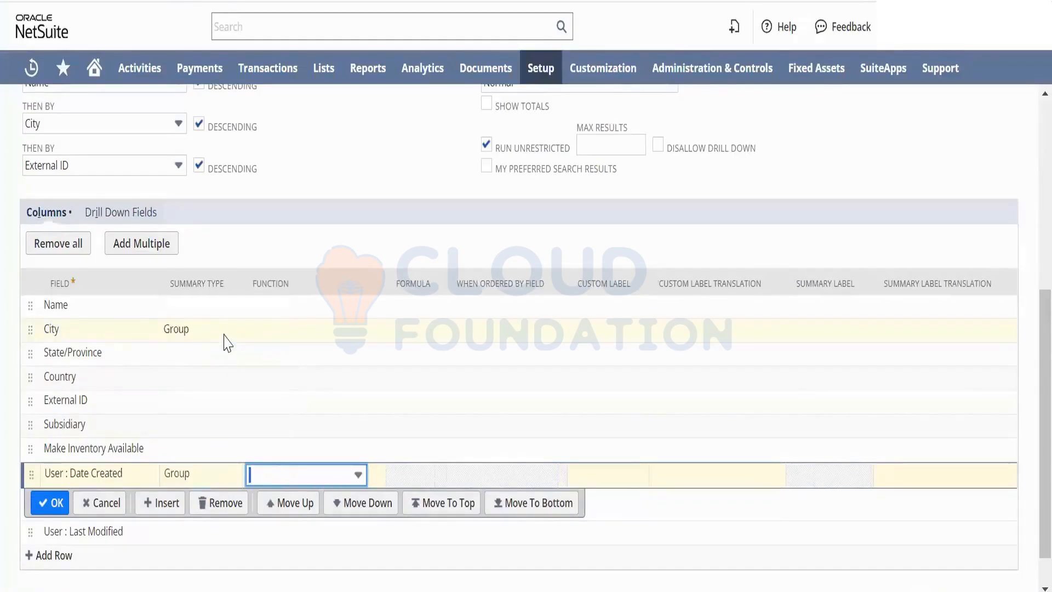
pyautogui.press('Tab')
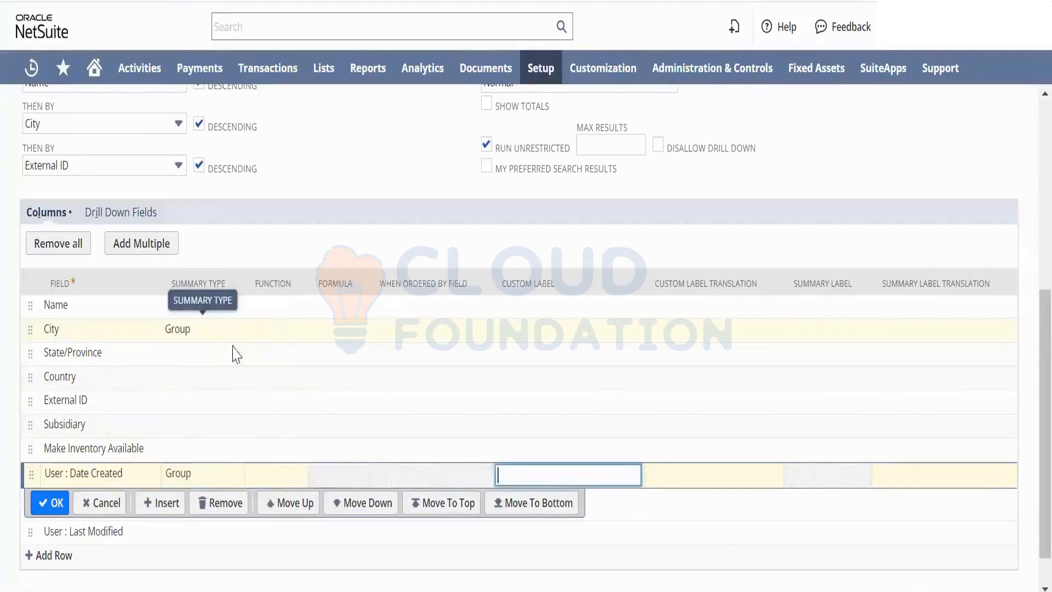
pyautogui.click(353, 477)
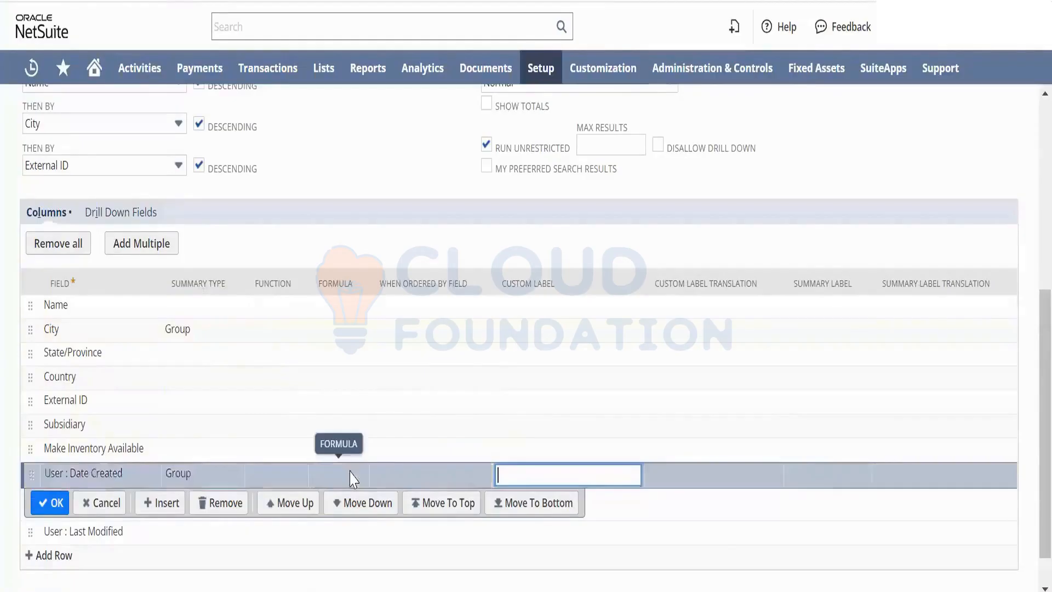
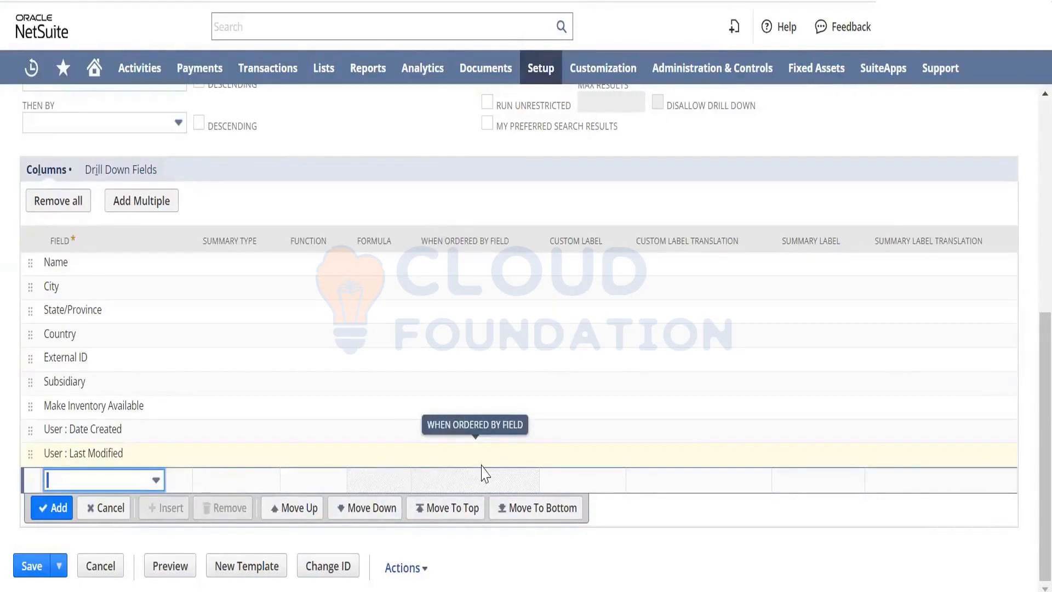
# Review the functions available for the User : Last Modified results column.
pyautogui.click(324, 455)
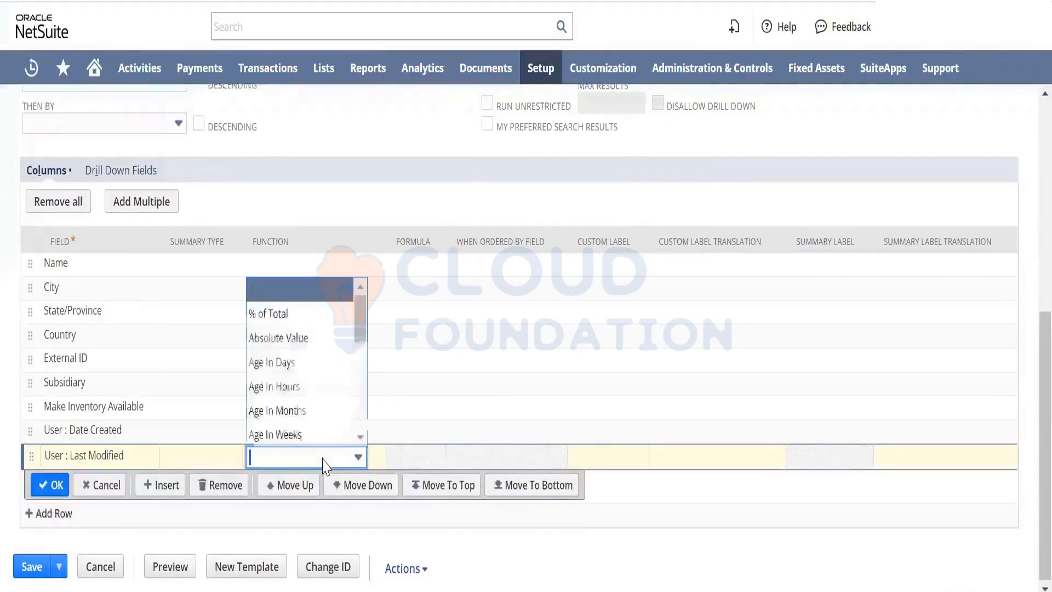
pyautogui.moveTo(361, 331); pyautogui.dragTo(360, 414)
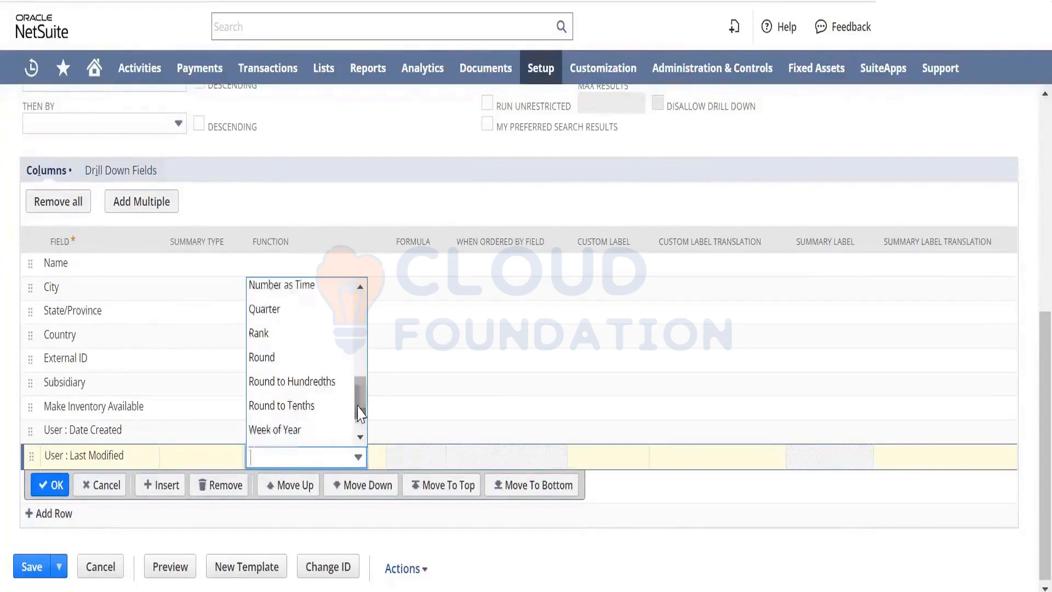
pyautogui.click(404, 460)
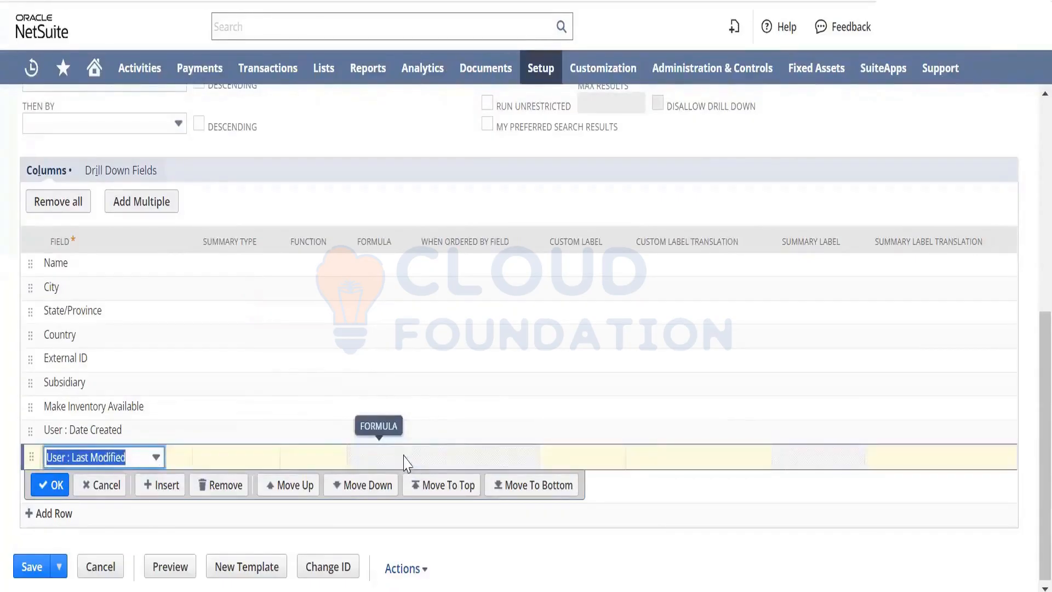
# Replace the User : Last Modified results column with the Zip field, without a function or custom label.
pyautogui.click(157, 458)
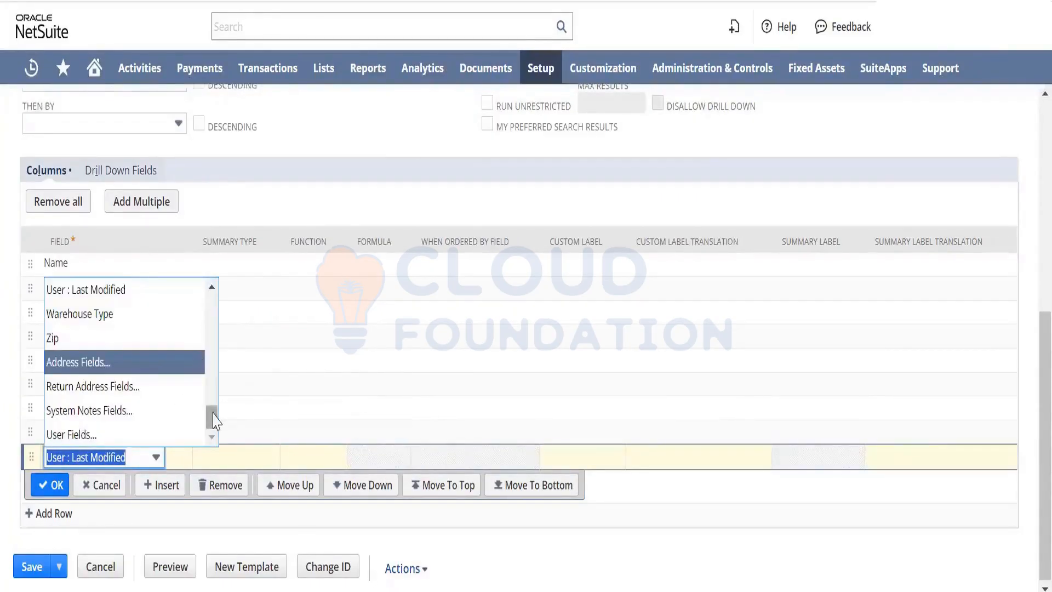
pyautogui.scroll(2, 213, 413)
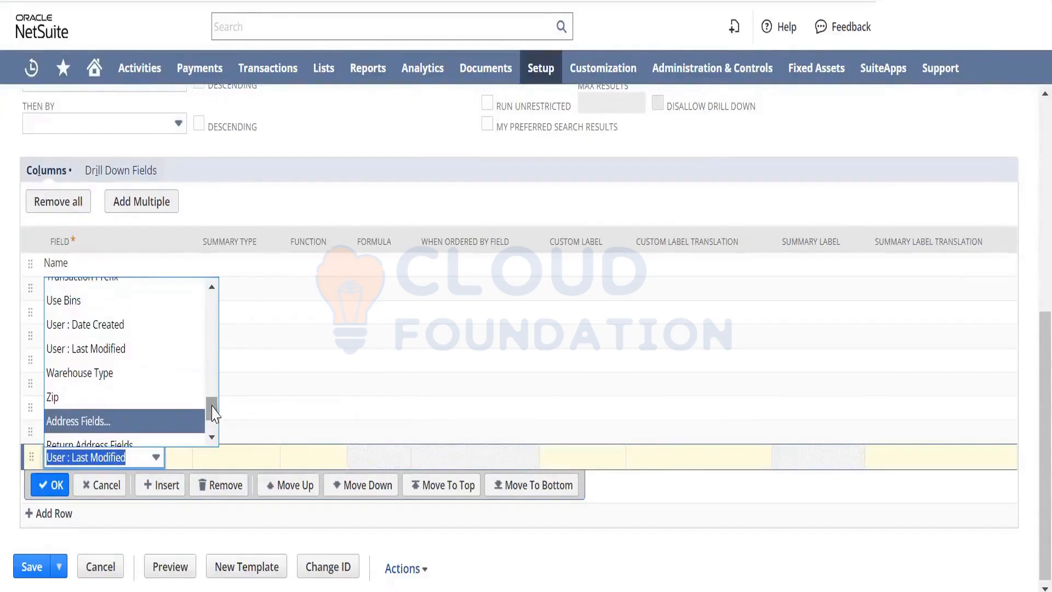
pyautogui.click(175, 403)
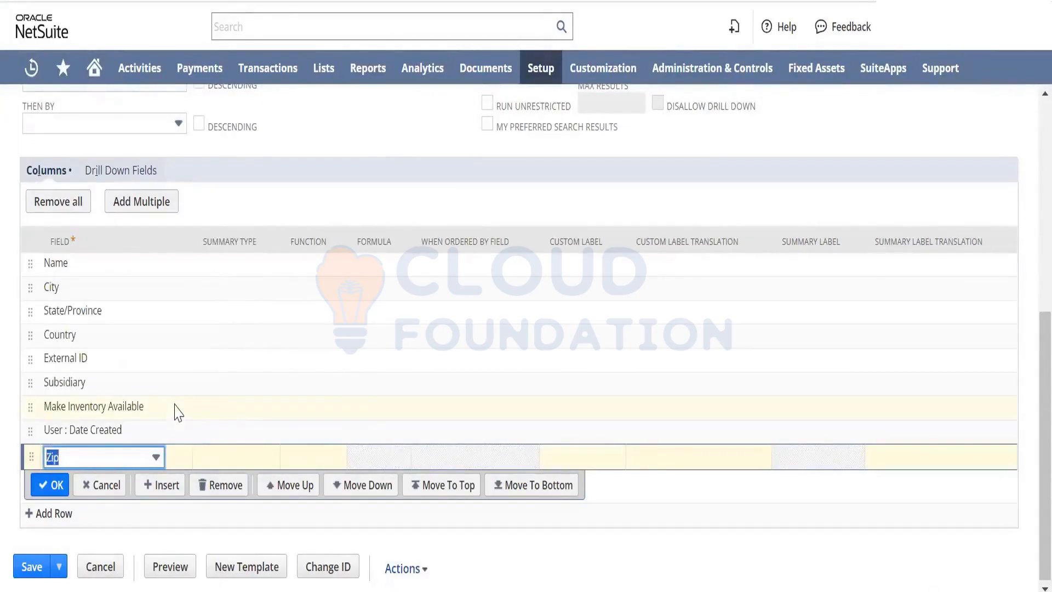
pyautogui.press('Tab')
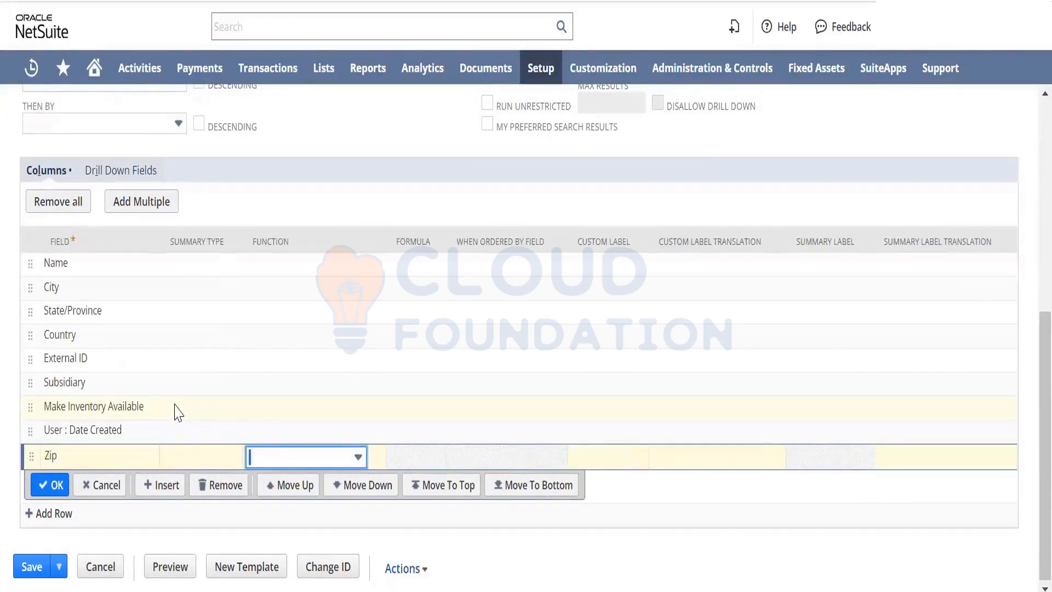
pyautogui.press('Tab')
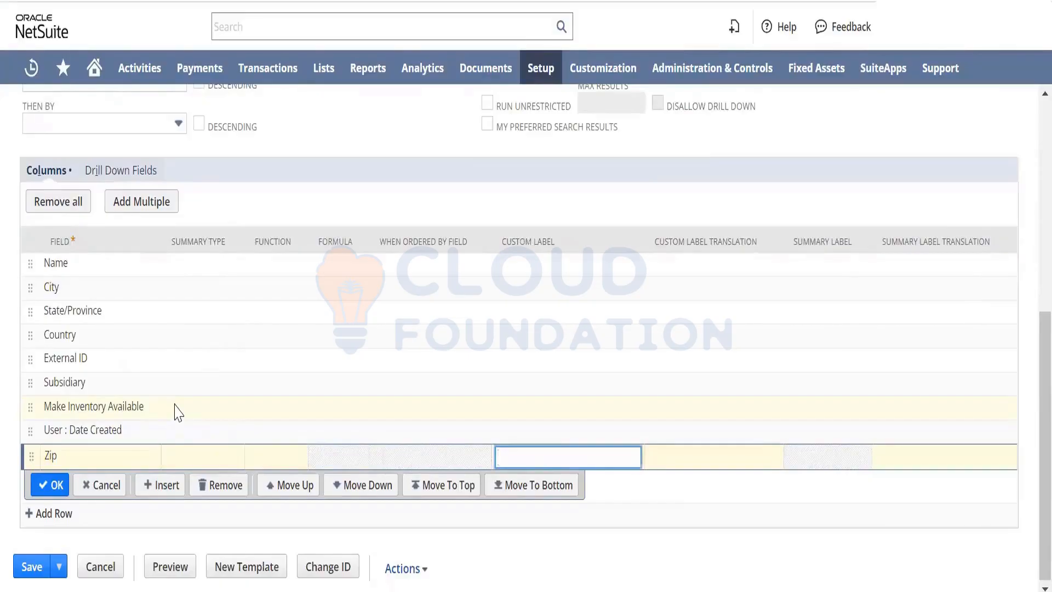
# Look through the other fields that could be used in place of the Zip results column.
pyautogui.hotkey('shift', 'Tab')
pyautogui.hotkey('shift', 'Tab')
pyautogui.hotkey('shift', 'Tab')
pyautogui.click(156, 458)
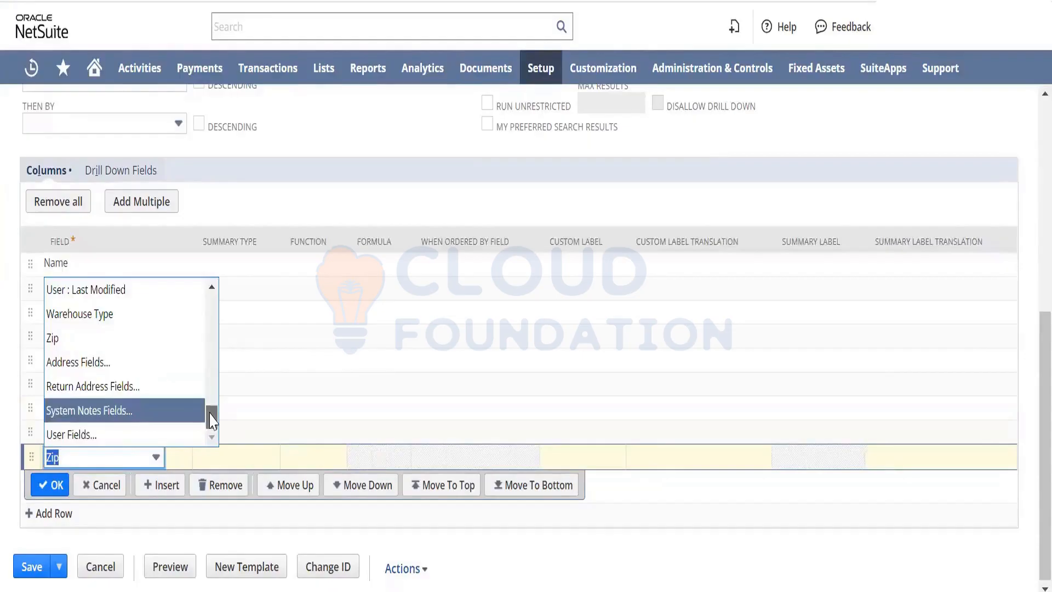
pyautogui.moveTo(213, 420); pyautogui.dragTo(215, 354)
pyautogui.click(348, 440)
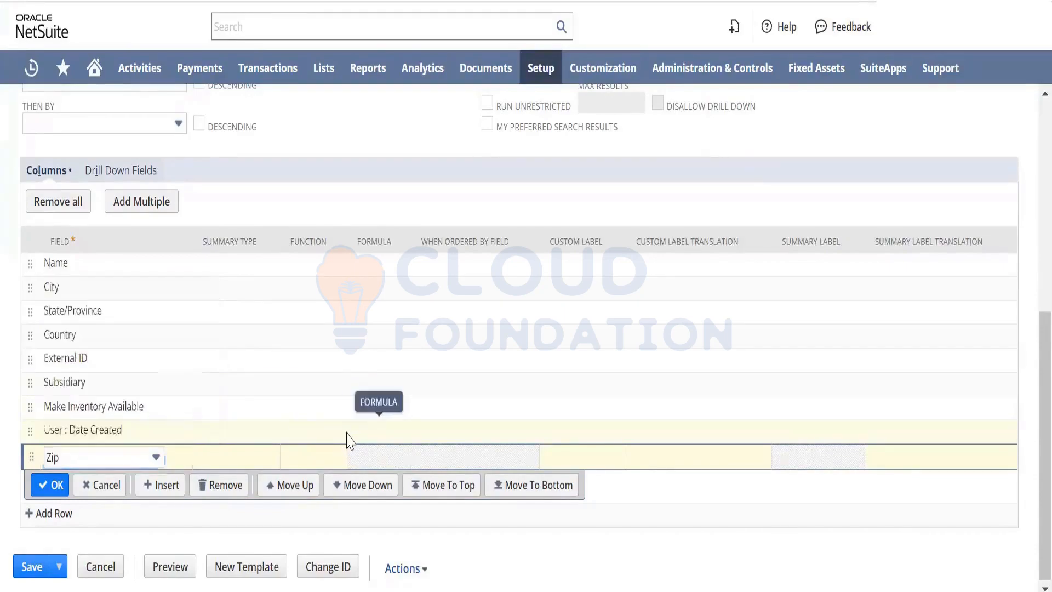
# Give the Make Inventory Available column the custom label Physical Warehouse and the State/Province column the custom label Counties.
pyautogui.click(370, 438)
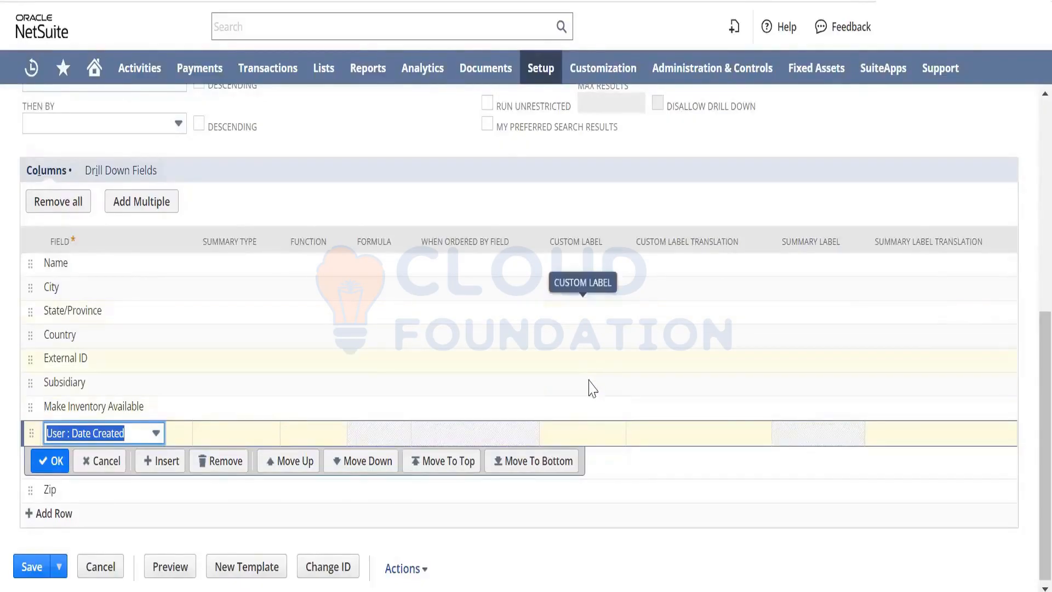
pyautogui.click(592, 412)
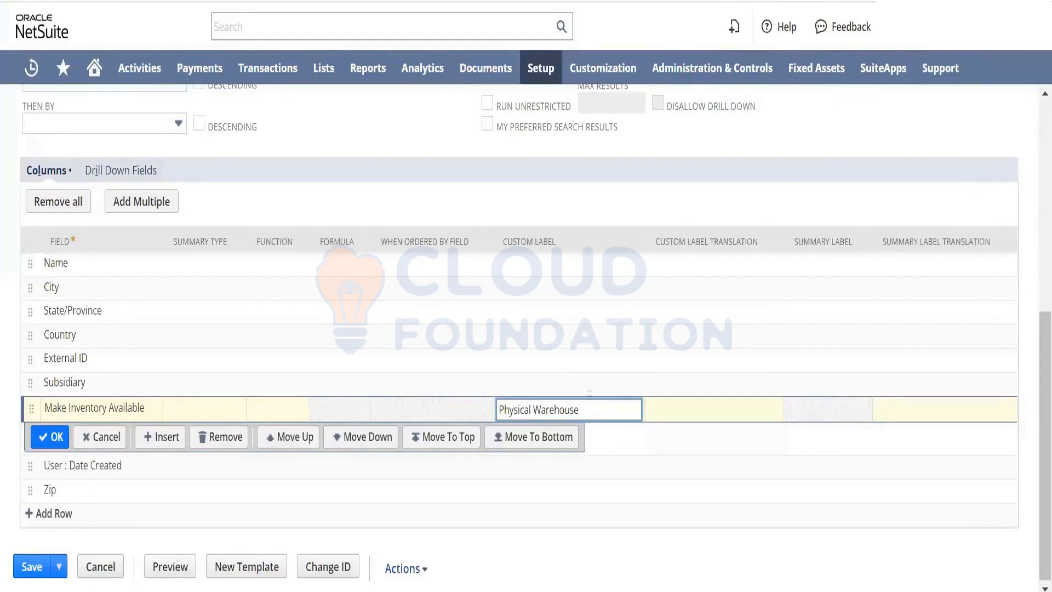
pyautogui.click(559, 315)
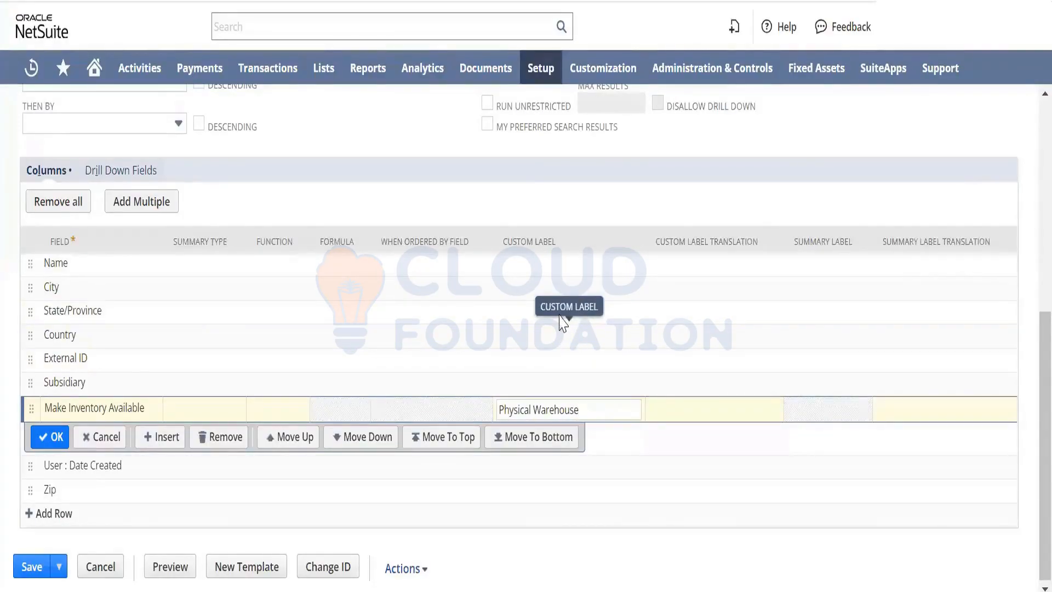
pyautogui.click(526, 311)
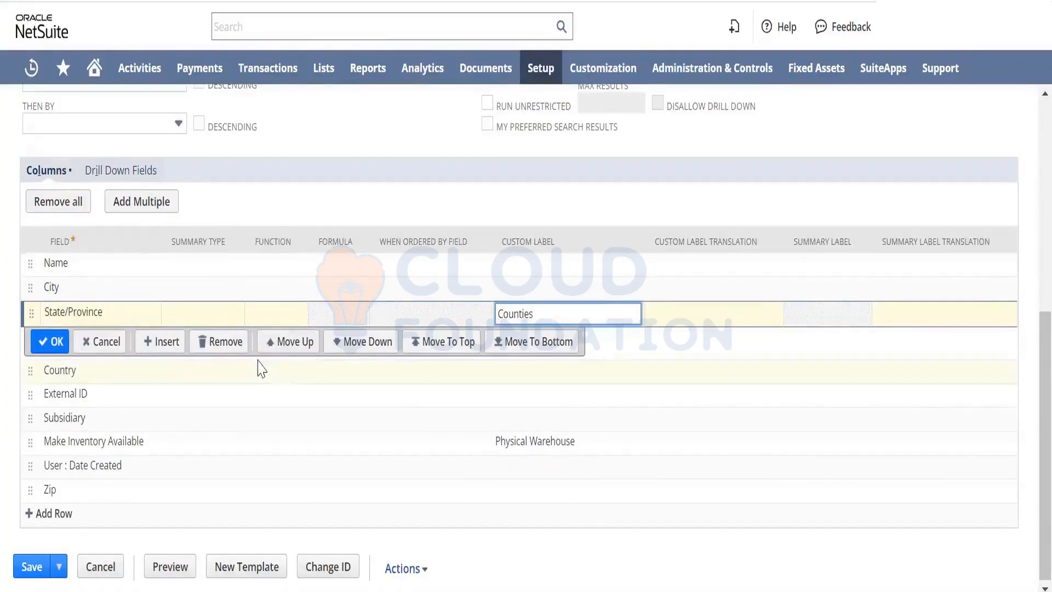
pyautogui.click(55, 346)
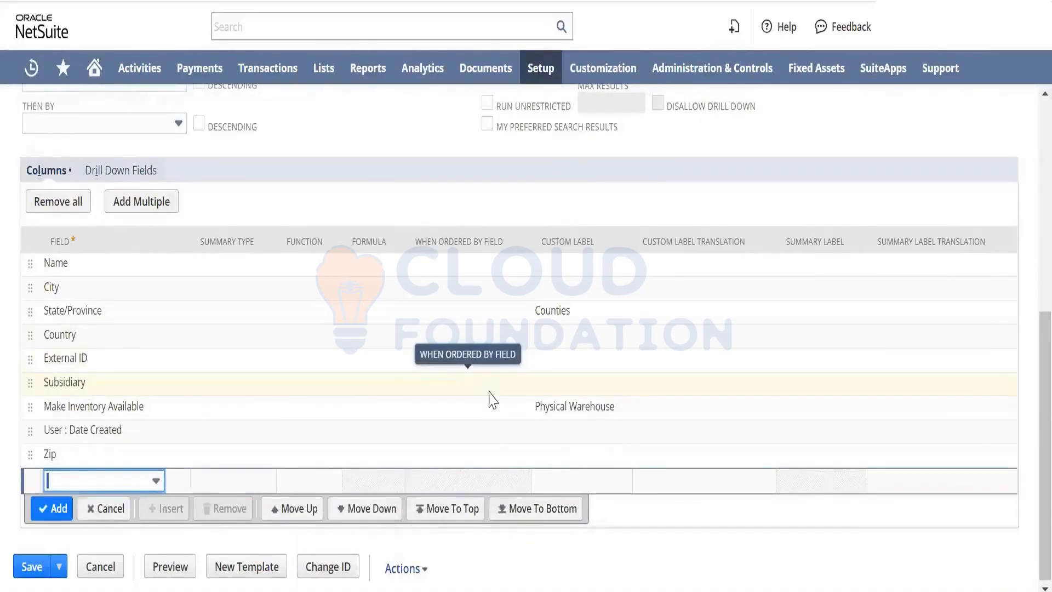
# Give the Subsidiary column the custom label Legal Entities and save the search.
pyautogui.click(559, 384)
pyautogui.write('Legal Entities')
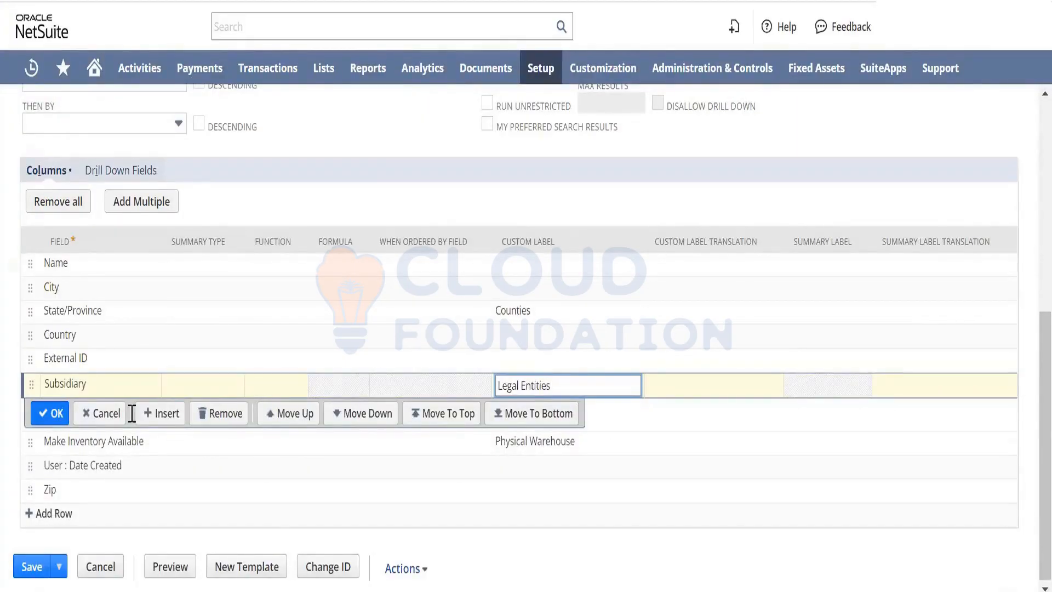
pyautogui.click(48, 414)
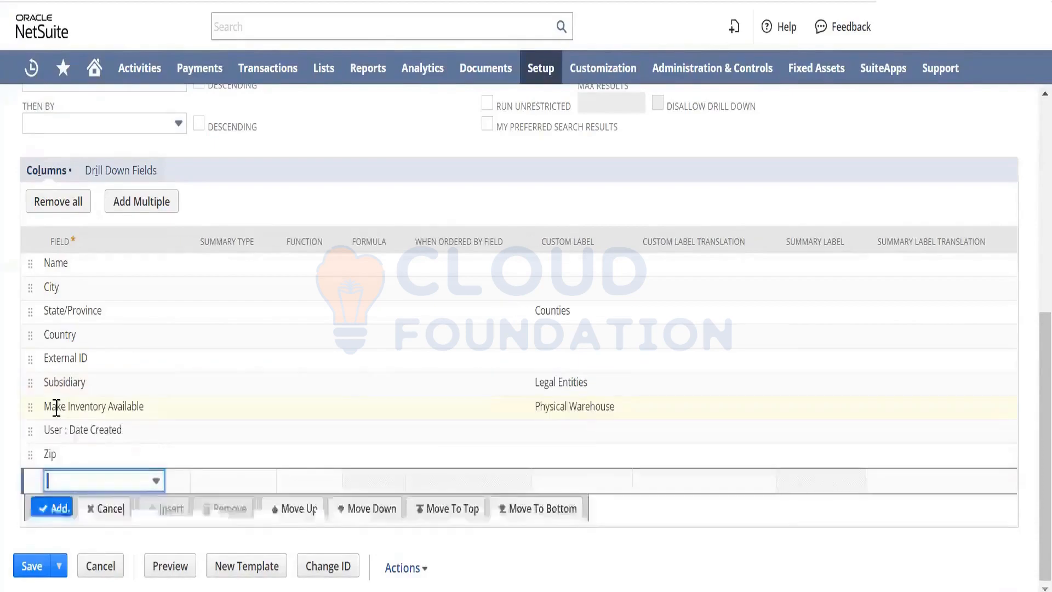
pyautogui.click(29, 569)
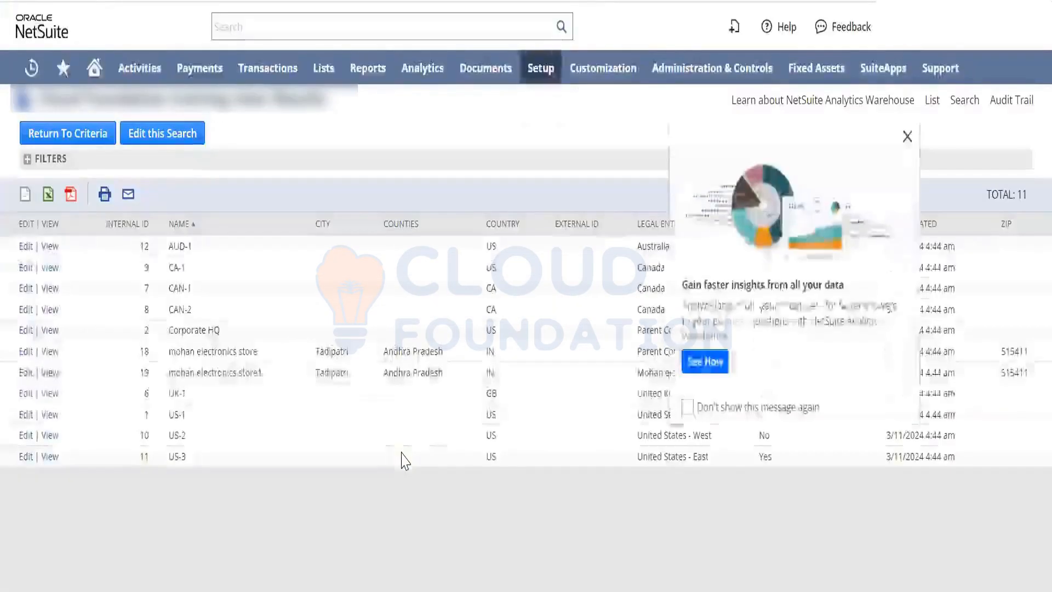
# Check the relabelled columns in the search results, sorting by Legal Entities and Physical Warehouse and dismissing the analytics promotion.
pyautogui.click(908, 137)
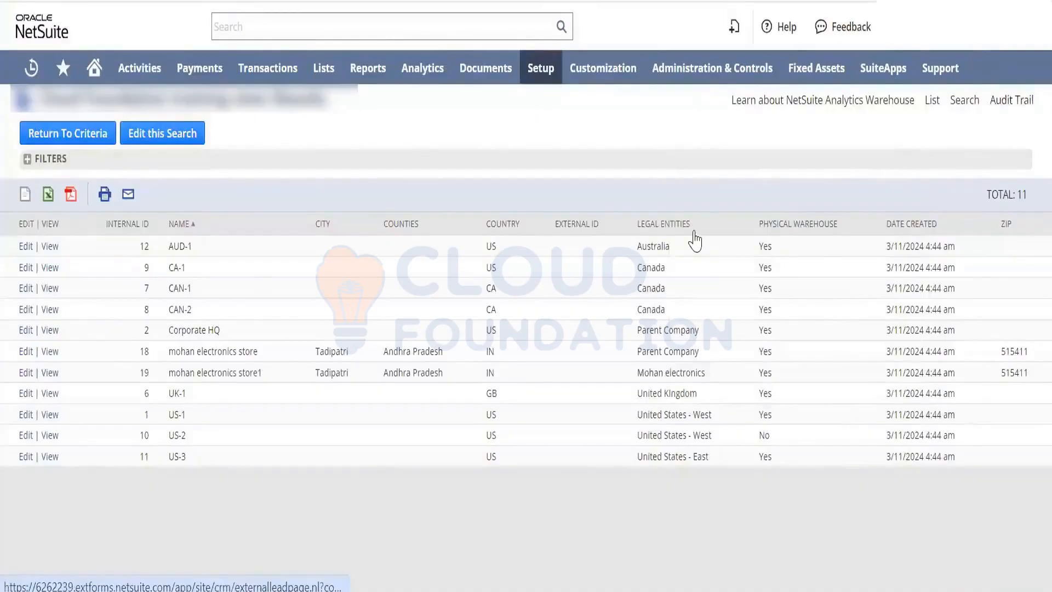
pyautogui.moveTo(693, 234); pyautogui.dragTo(639, 238)
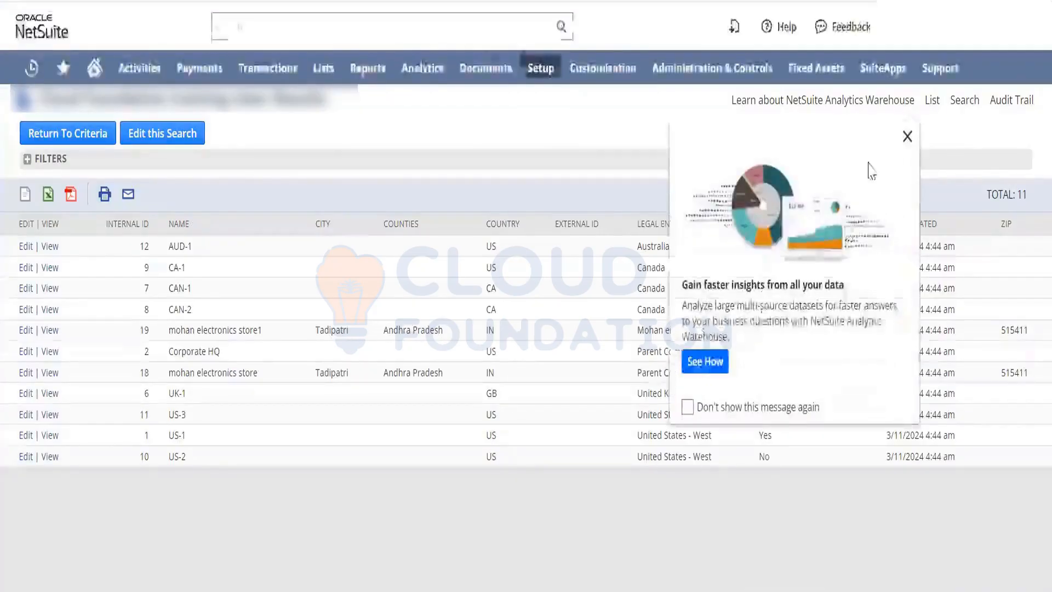
pyautogui.click(908, 136)
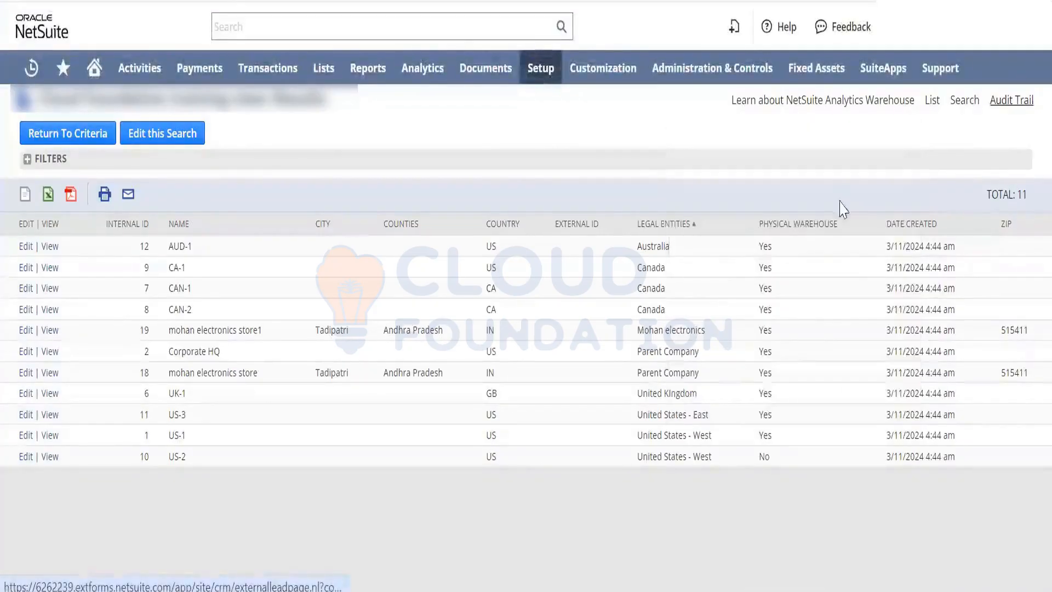
pyautogui.moveTo(840, 226); pyautogui.dragTo(761, 237)
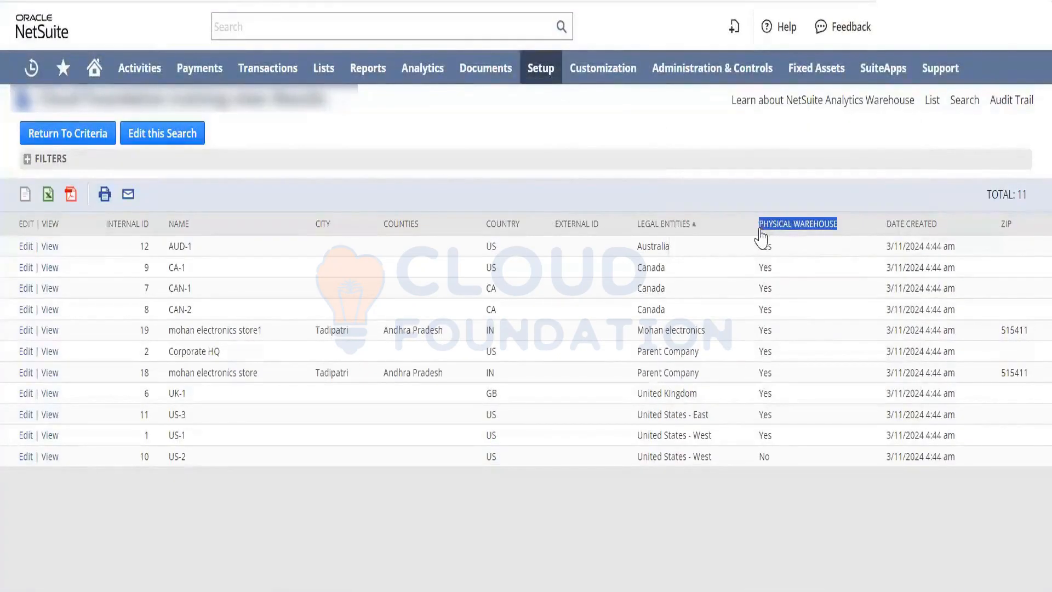
pyautogui.click(646, 511)
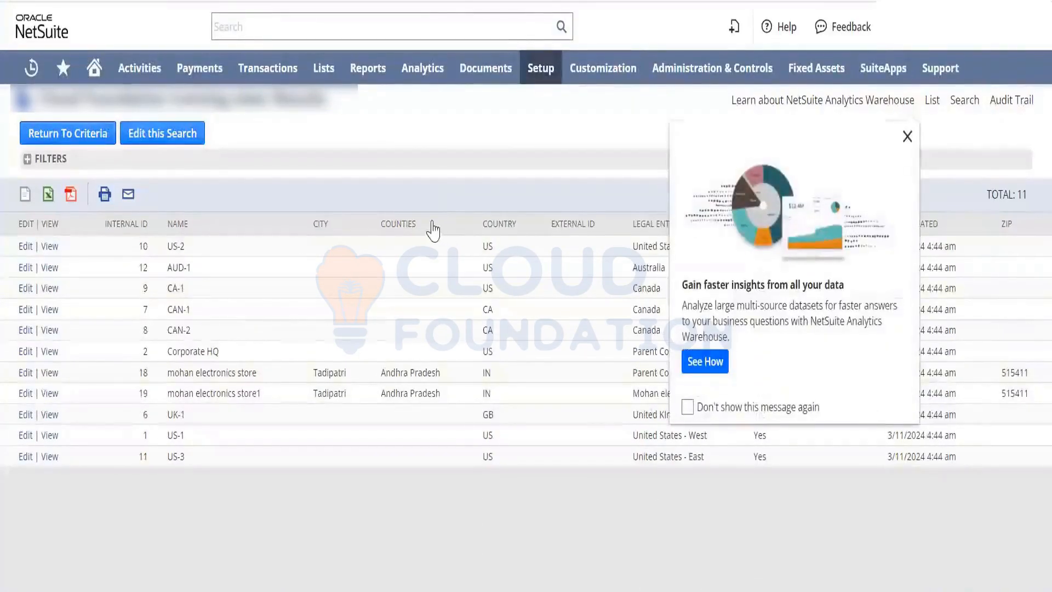
# Return to editing the search's results columns and inspect the French custom label translation of the City column.
pyautogui.moveTo(433, 230); pyautogui.dragTo(384, 225)
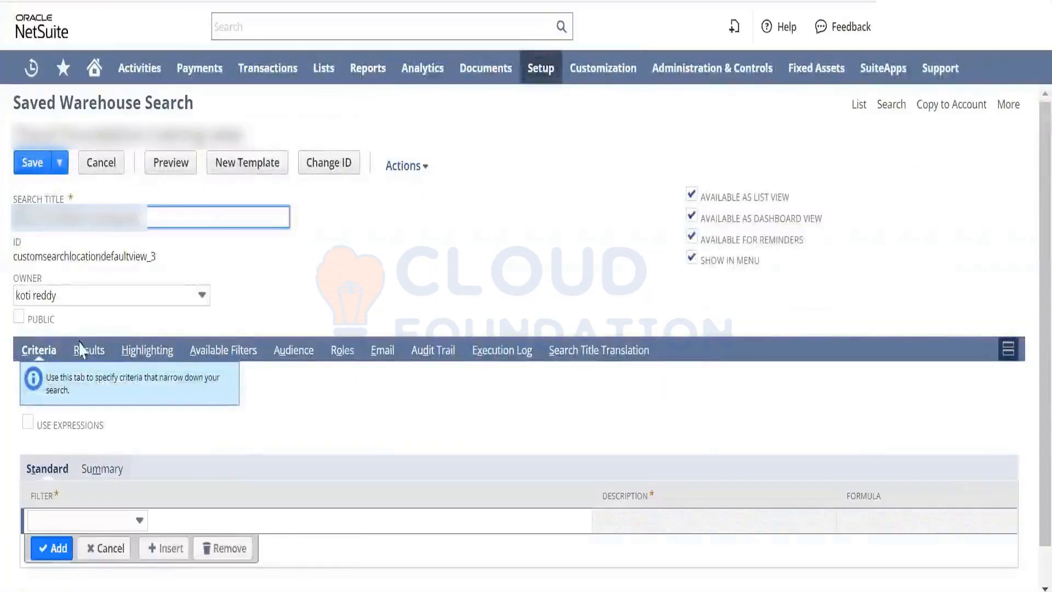
pyautogui.click(84, 351)
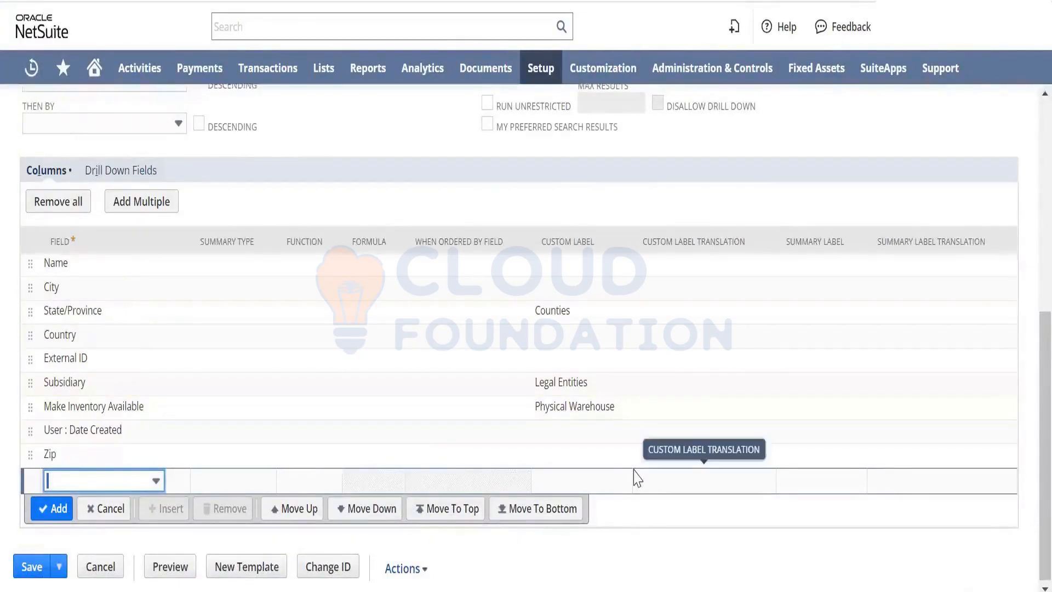
pyautogui.click(677, 299)
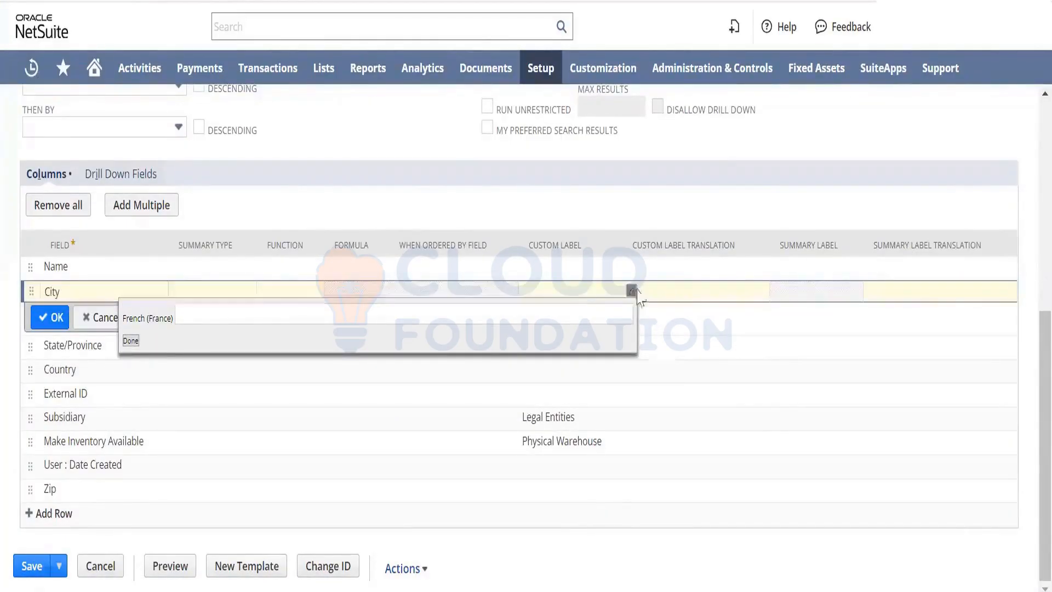
pyautogui.click(463, 315)
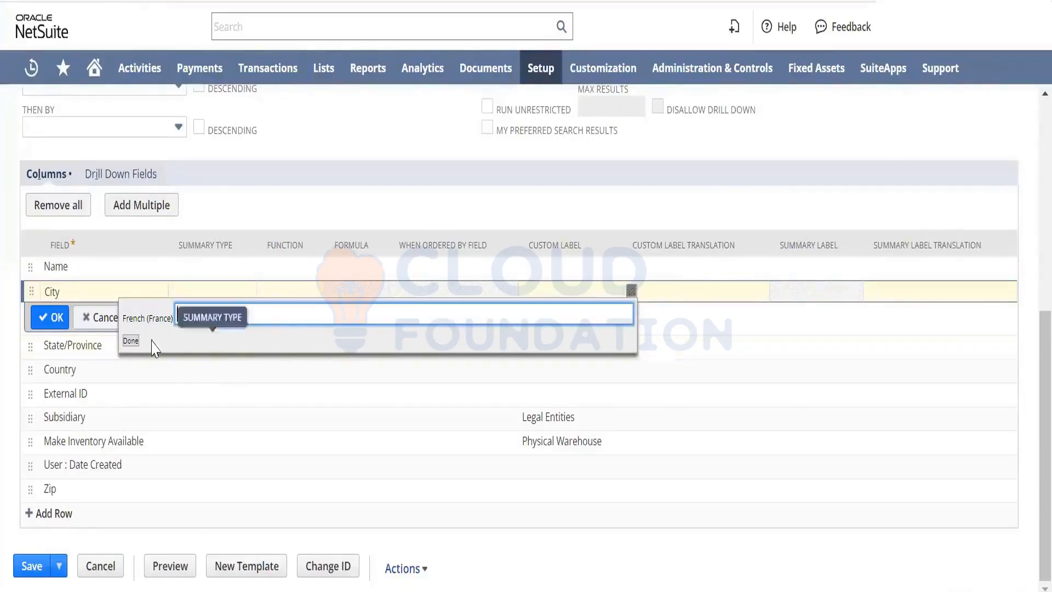
pyautogui.click(633, 288)
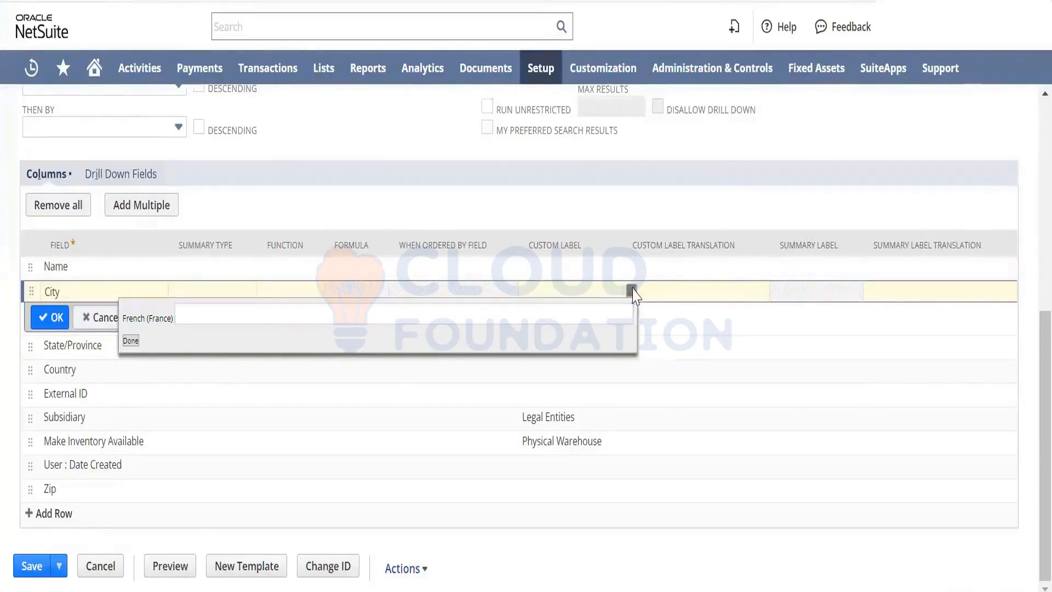
pyautogui.click(130, 340)
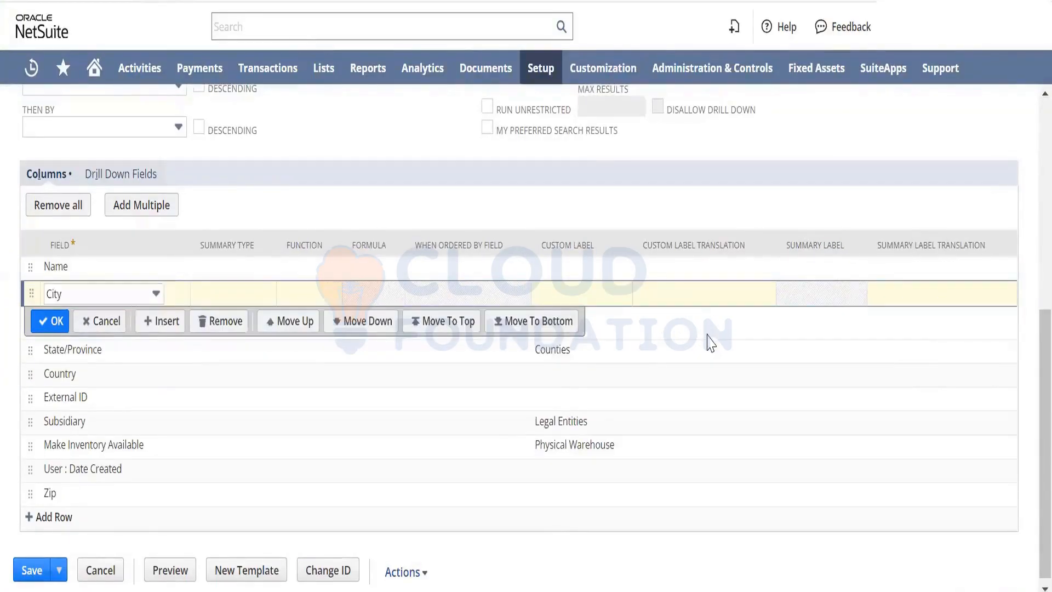
# Check the custom label translation of the Country and Subsidiary columns and the summary label of the State/Province column.
pyautogui.click(705, 361)
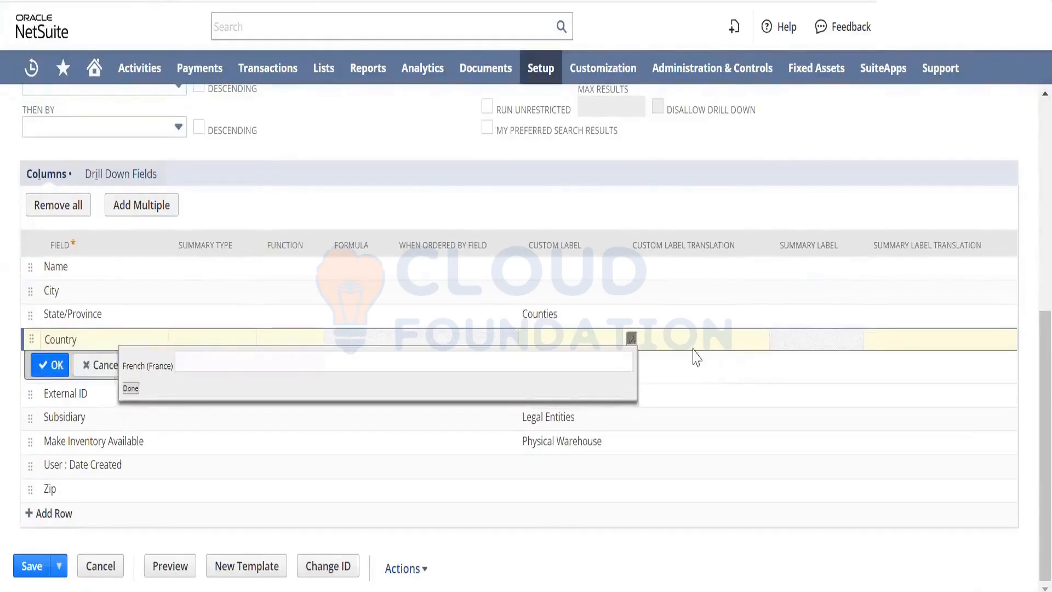
pyautogui.click(751, 421)
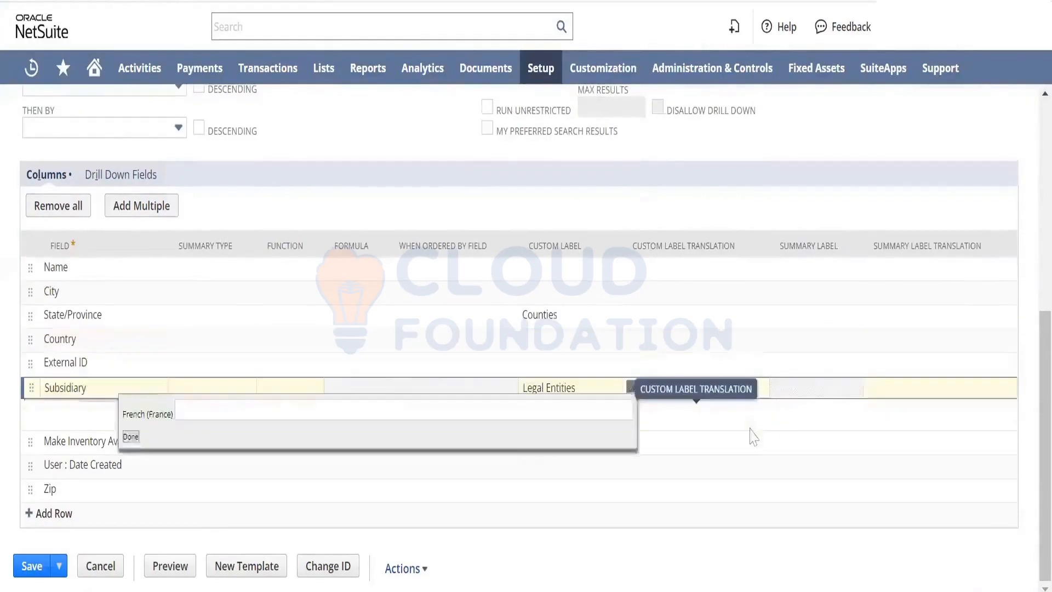
pyautogui.click(837, 323)
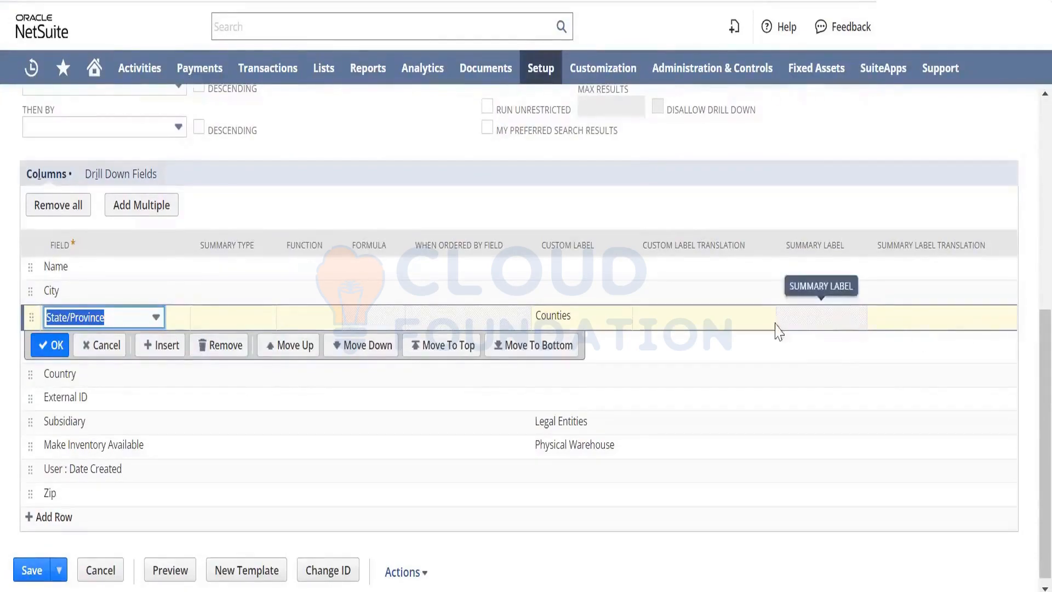
pyautogui.click(108, 345)
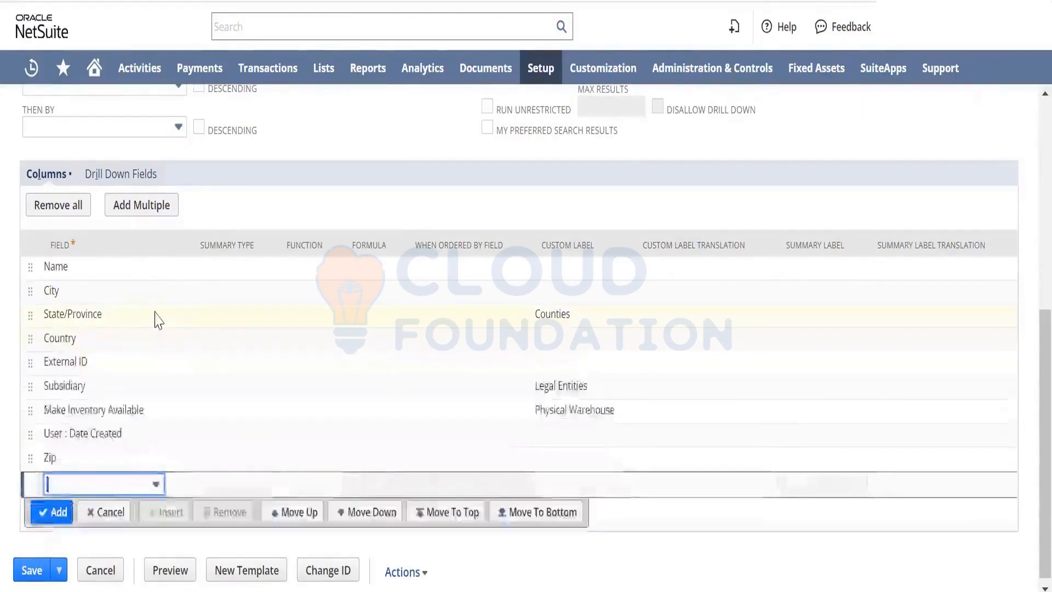
# Set the City column's summary type to Group.
pyautogui.click(213, 295)
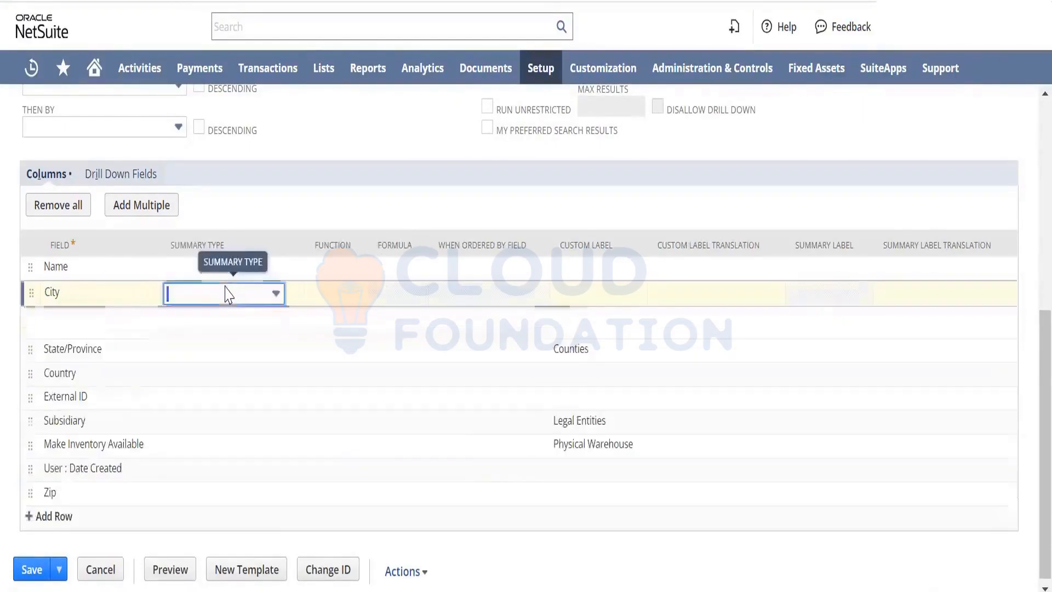
pyautogui.click(214, 294)
pyautogui.click(178, 336)
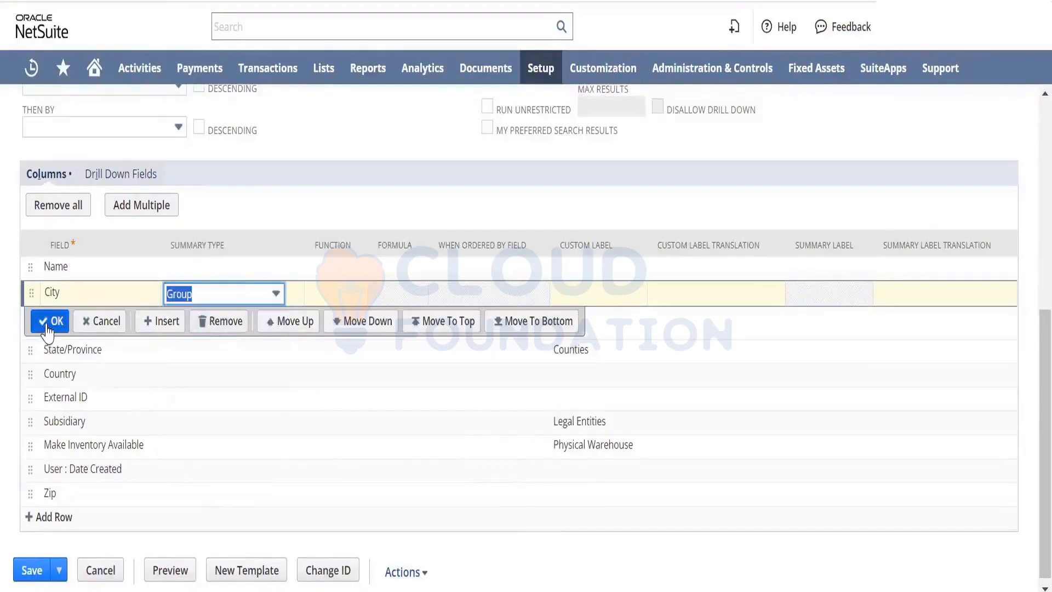
pyautogui.click(51, 328)
# Examine the City column's summary label, its French summary label translation and the available summary types.
pyautogui.click(844, 305)
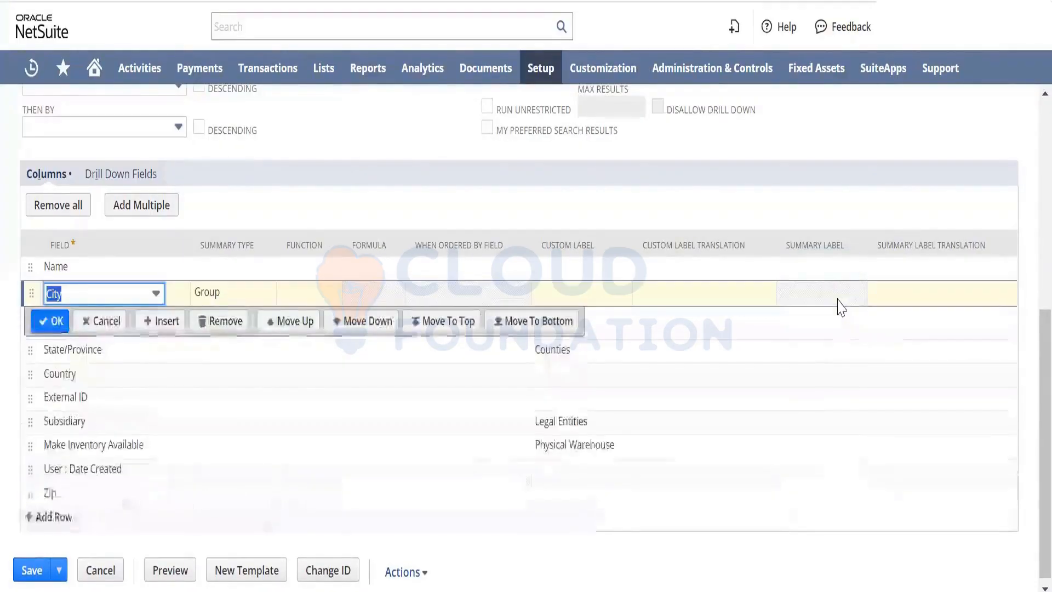
pyautogui.click(897, 293)
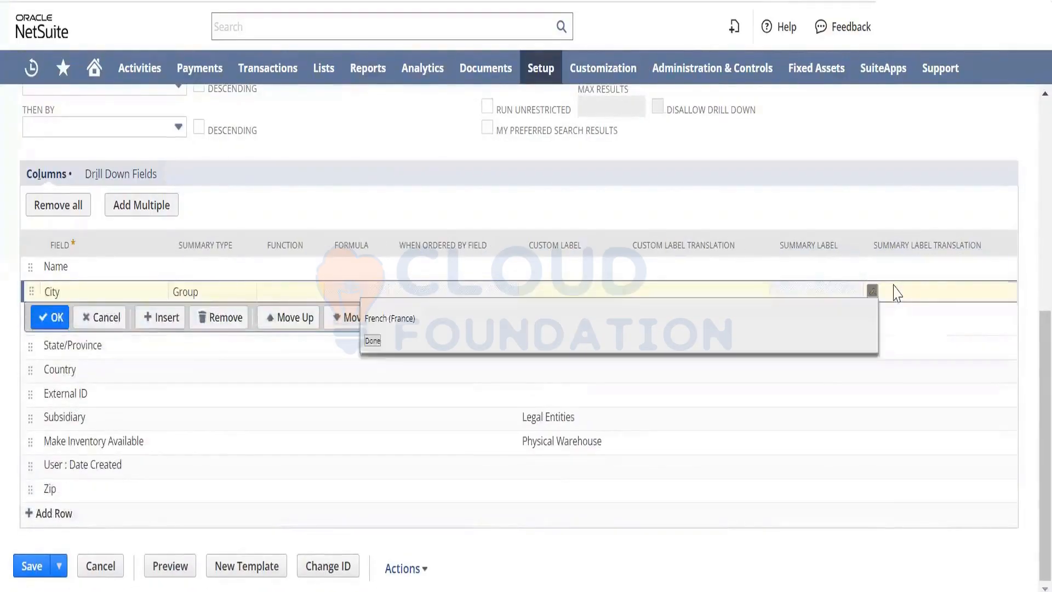
pyautogui.click(795, 291)
pyautogui.click(214, 300)
pyautogui.click(274, 293)
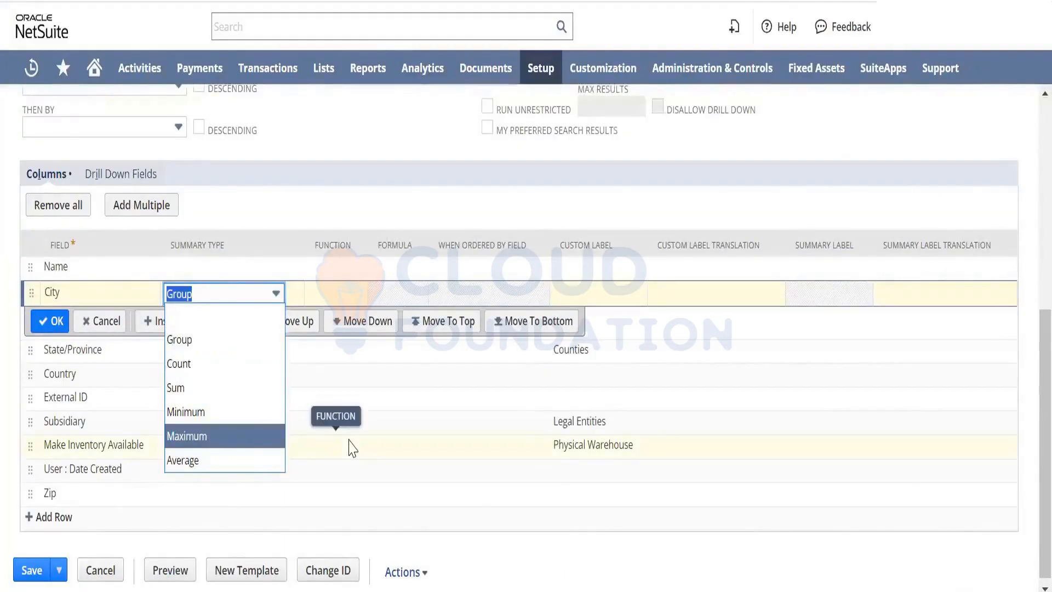
pyautogui.click(343, 212)
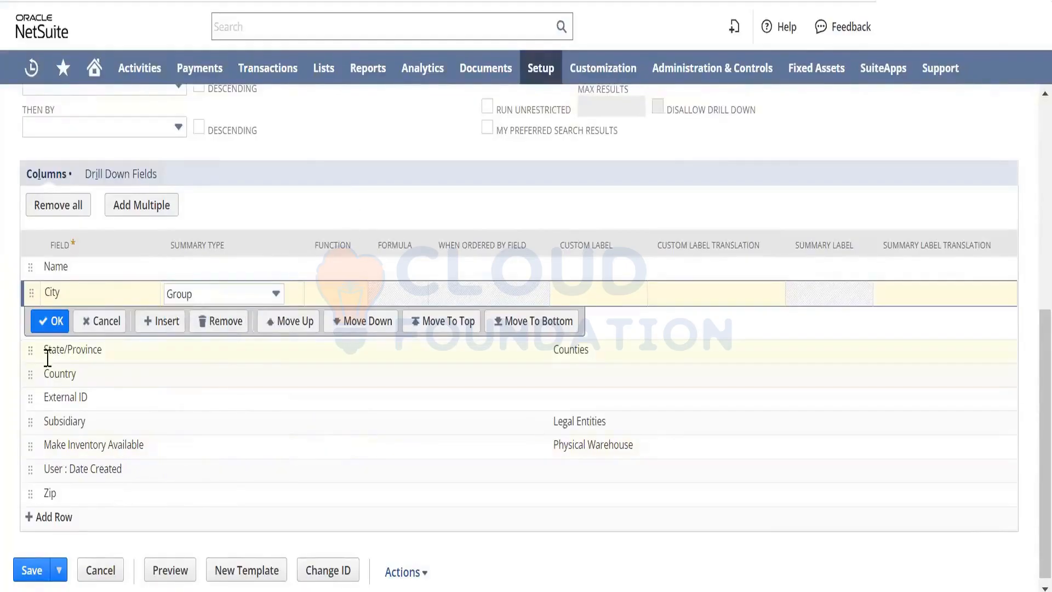
pyautogui.click(51, 322)
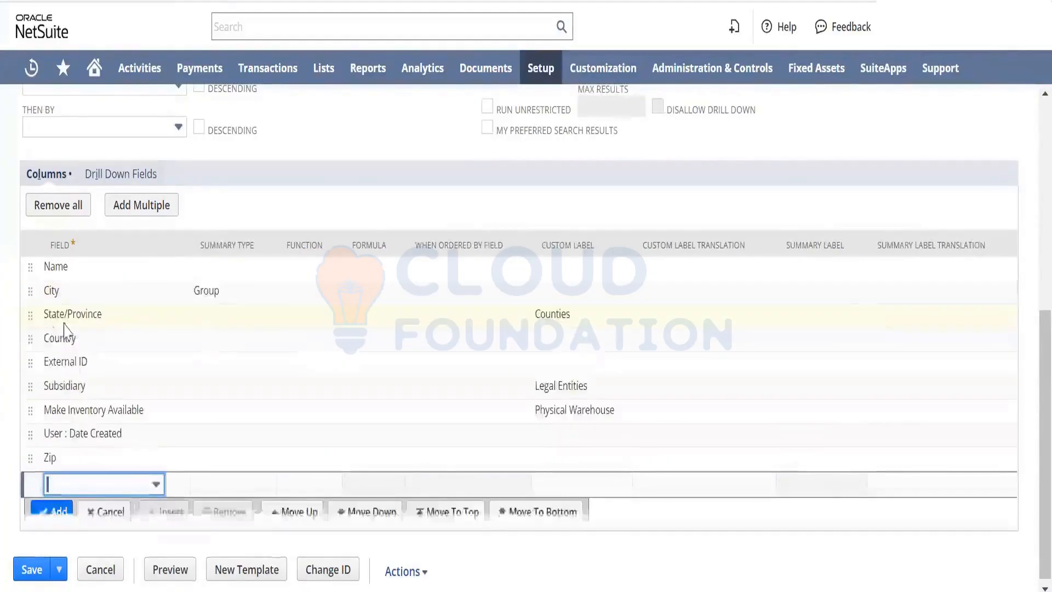
pyautogui.click(837, 298)
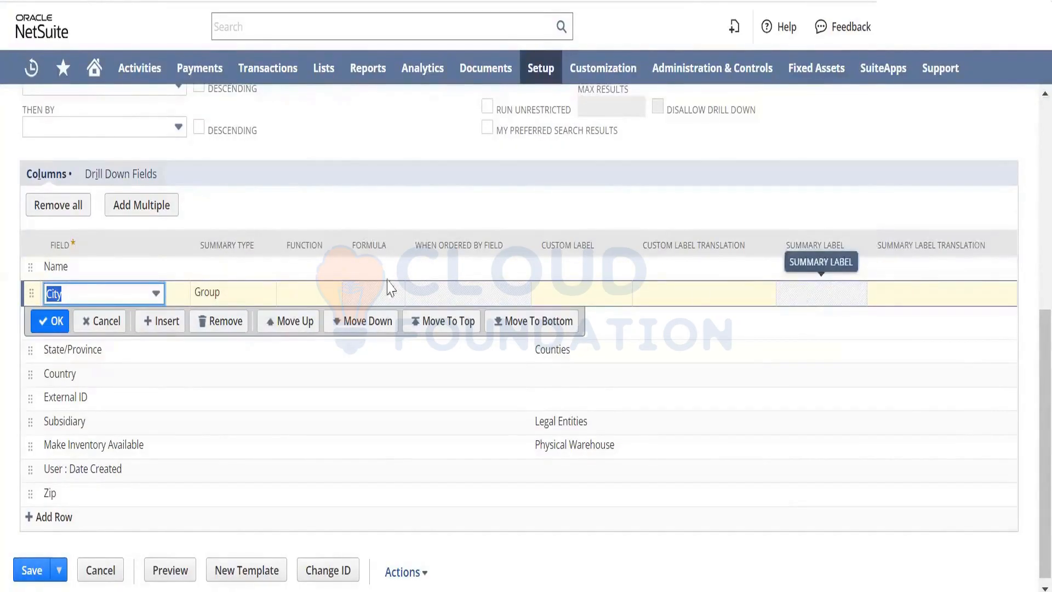
pyautogui.click(100, 322)
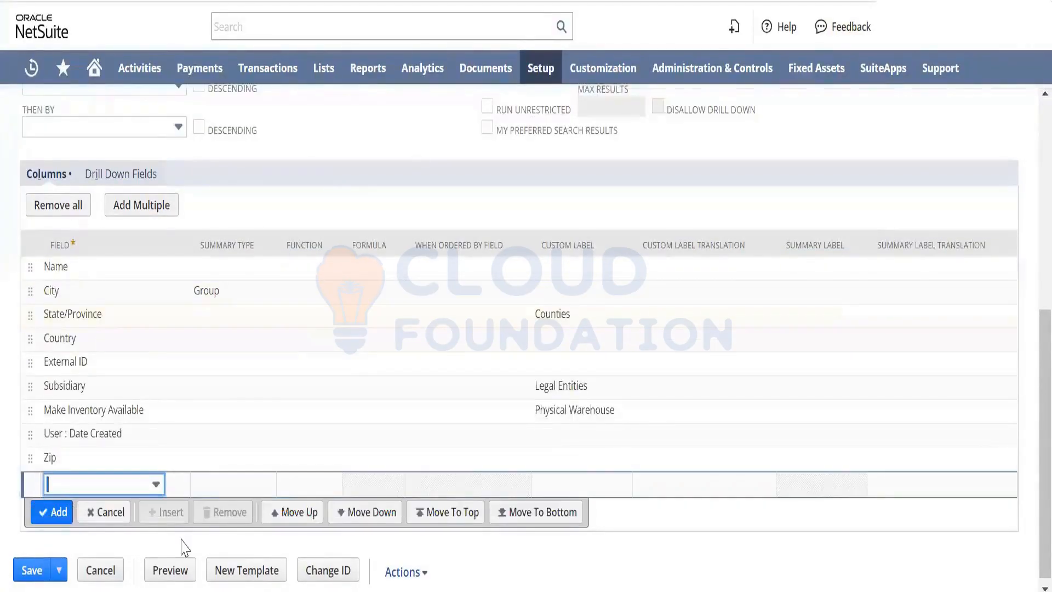
# Move the Zip column up so that it sits directly after Name in the results columns.
pyautogui.click(101, 459)
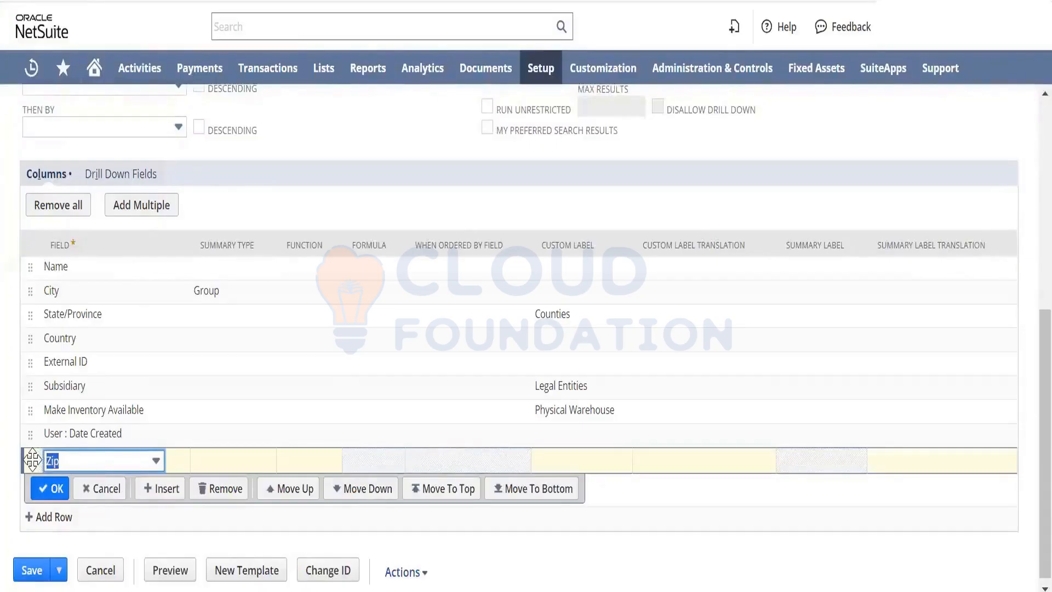
pyautogui.moveTo(32, 461); pyautogui.dragTo(33, 290)
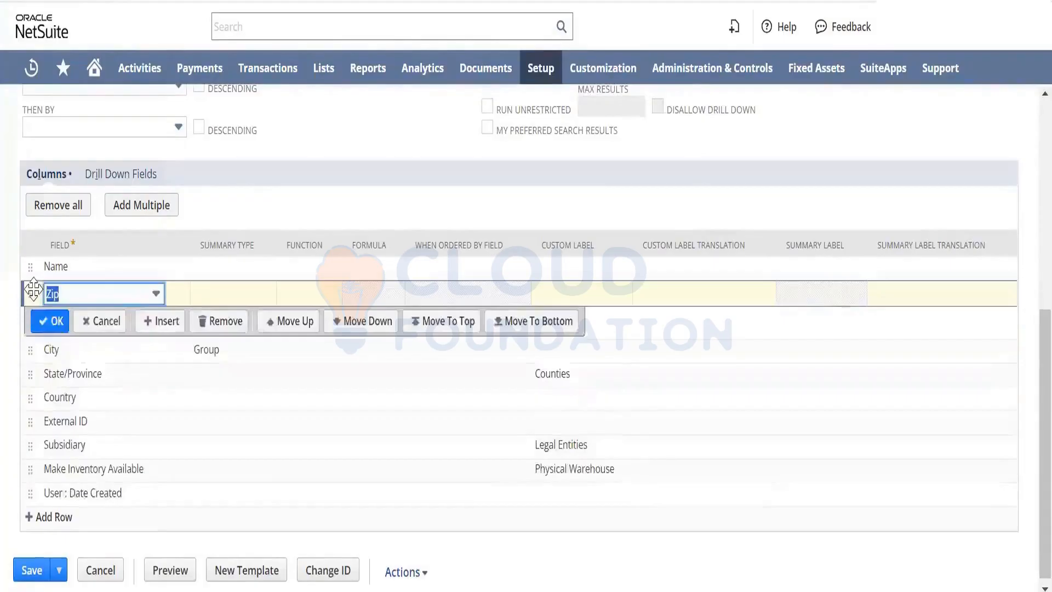
pyautogui.click(45, 322)
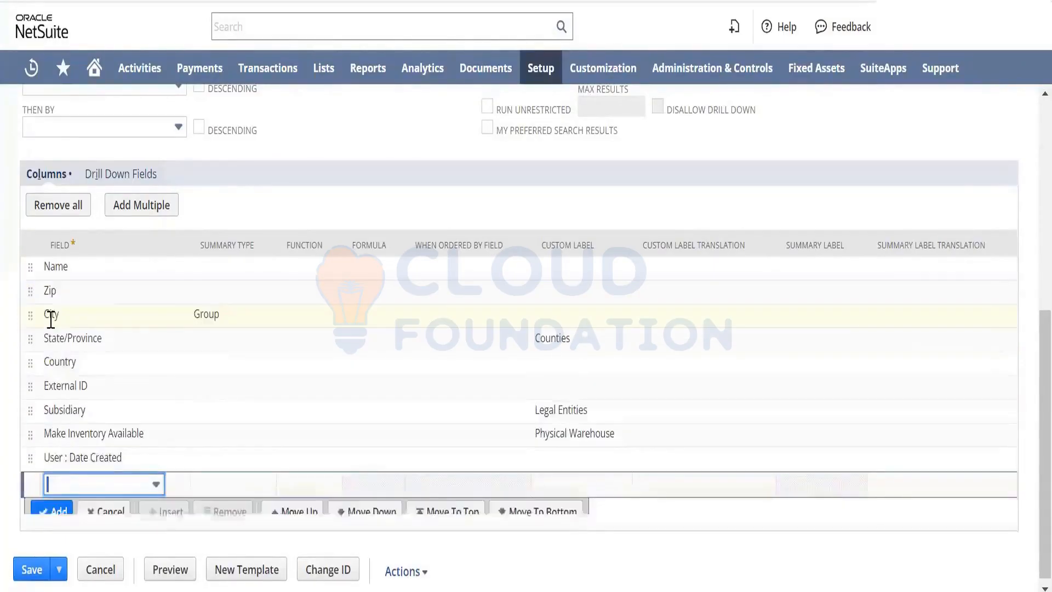
# Move the External ID column to the end of the results columns, after User : Date Created.
pyautogui.click(45, 389)
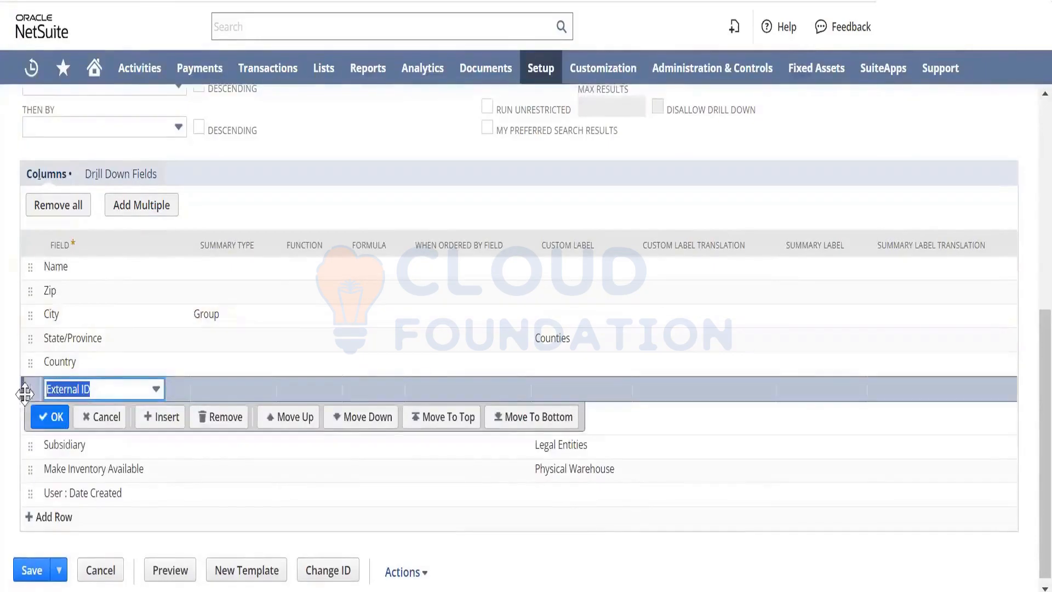
pyautogui.moveTo(27, 492); pyautogui.dragTo(27, 495)
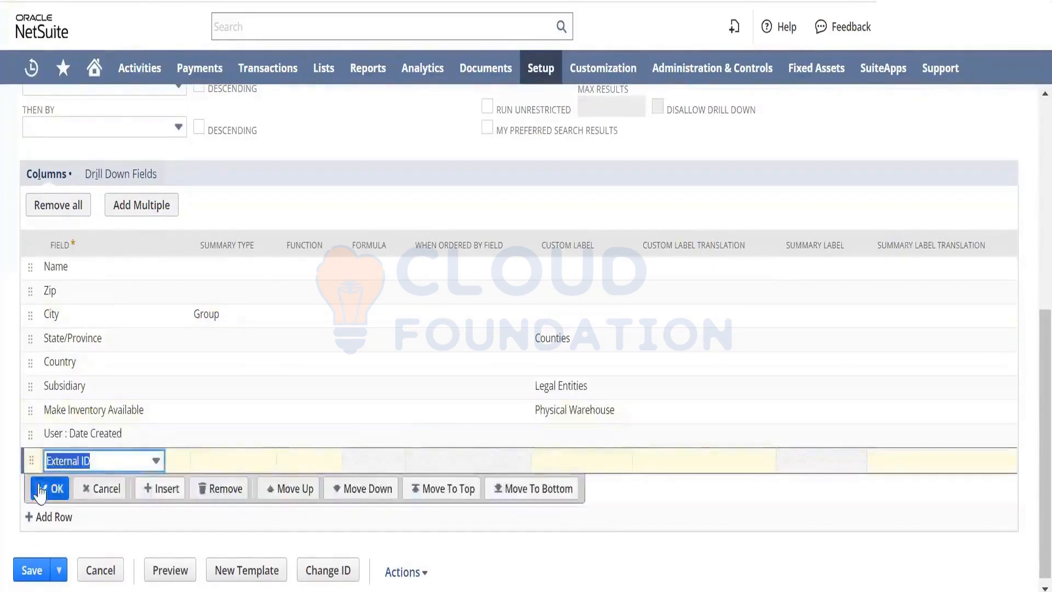
pyautogui.click(42, 493)
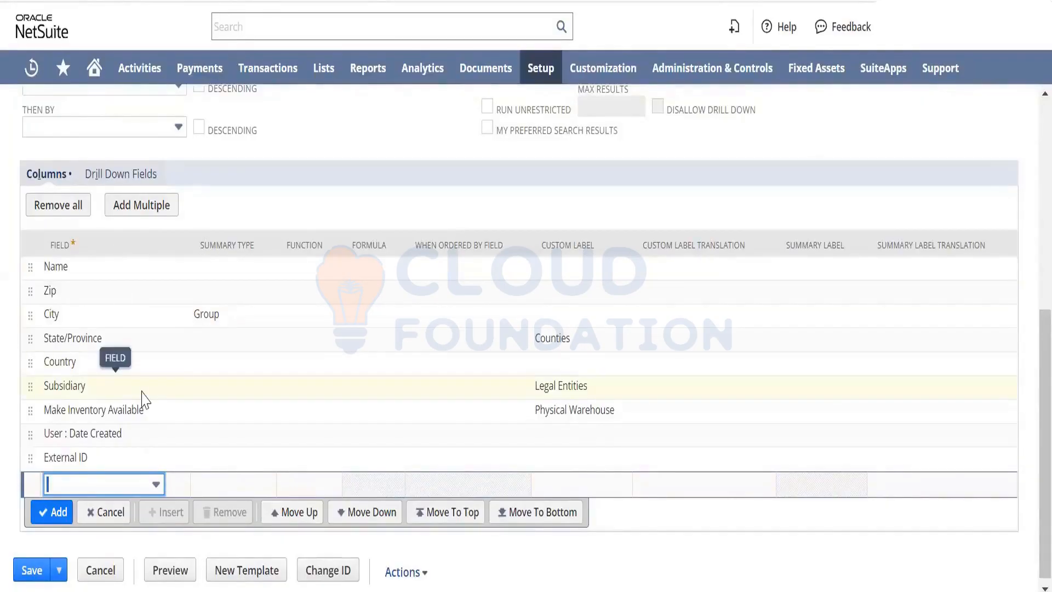
# Clear the summary type of the City column.
pyautogui.click(218, 326)
pyautogui.click(218, 320)
pyautogui.click(220, 345)
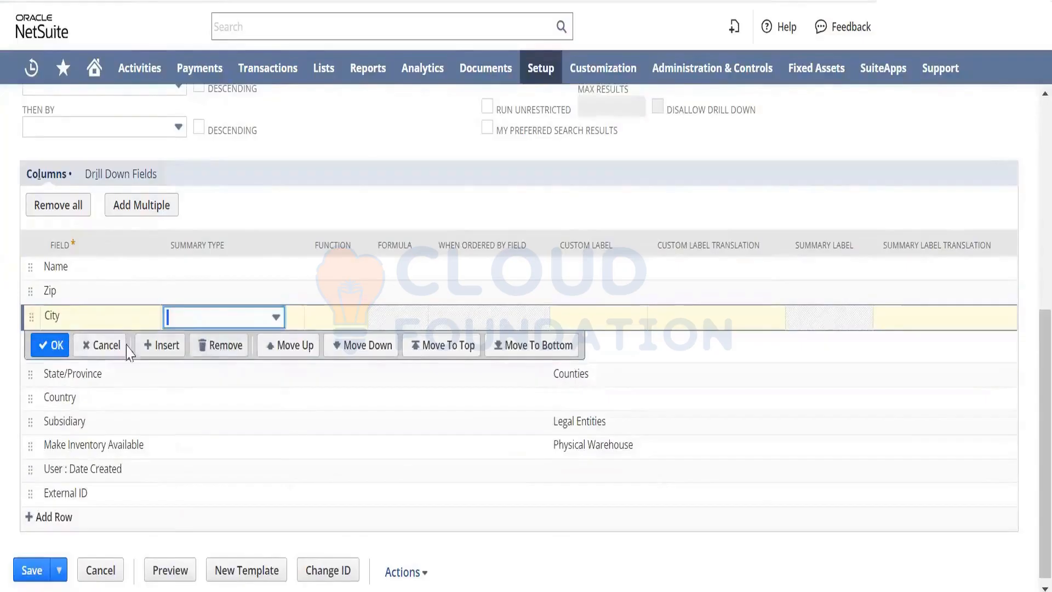
pyautogui.click(57, 345)
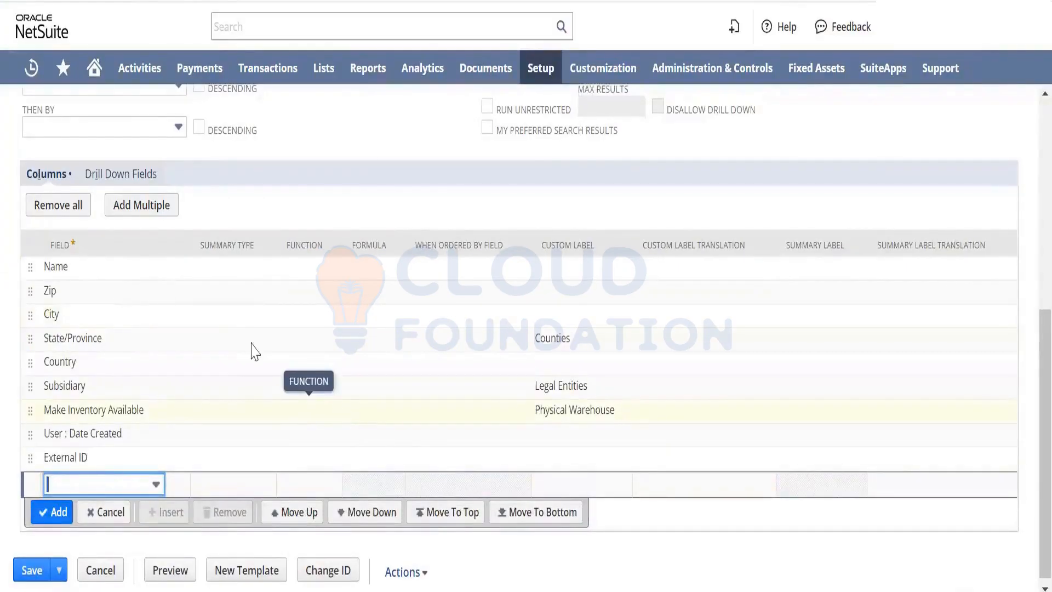
# Add Address 3, Default Allocation Priority and Formula (Date/Time) together as new results columns.
pyautogui.click(146, 218)
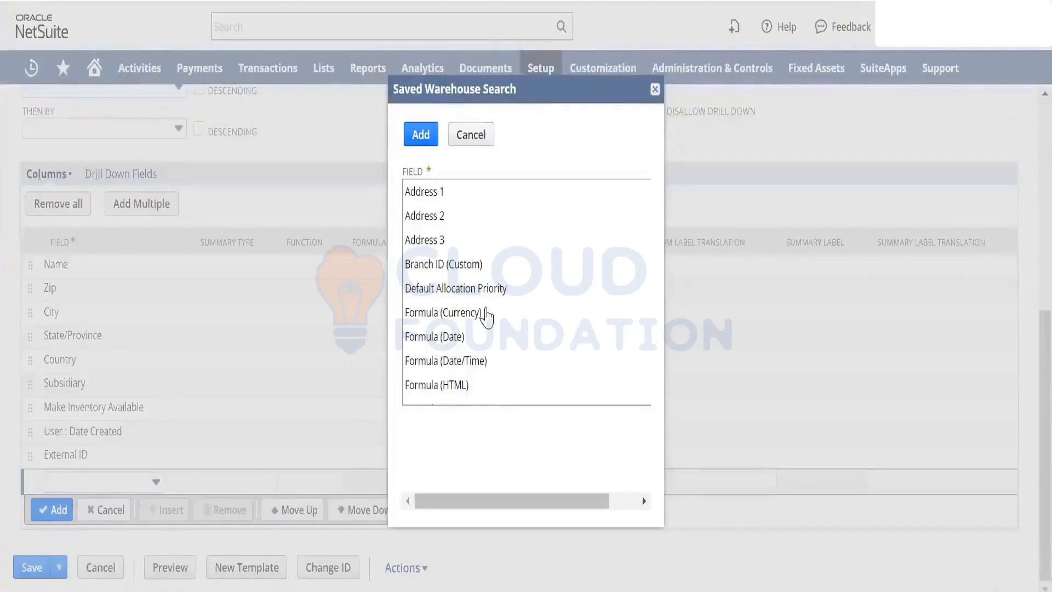
pyautogui.click(455, 246)
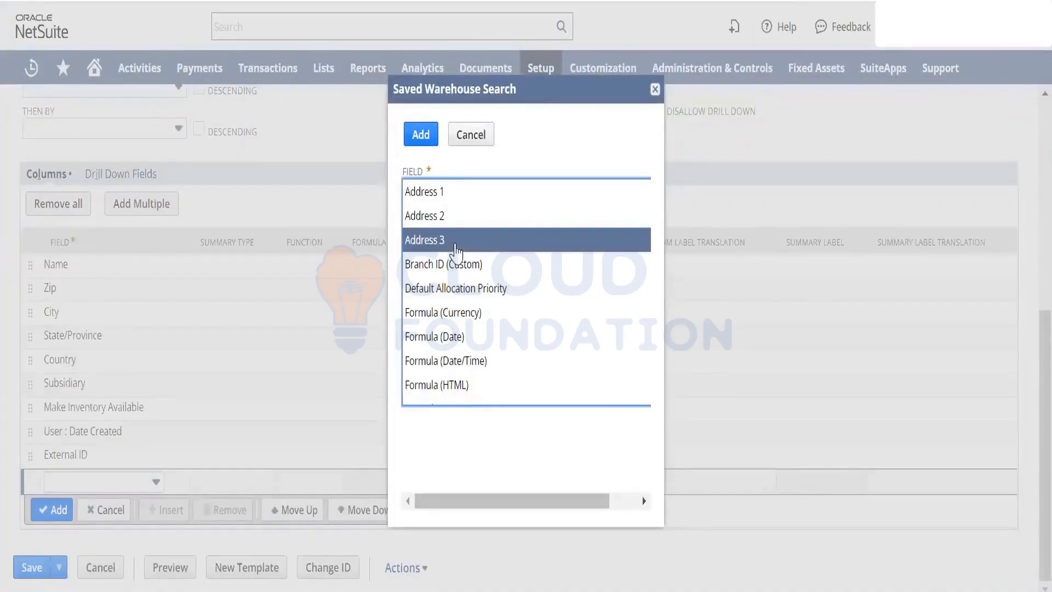
pyautogui.keyDown('ctrl'); pyautogui.click(464, 291); pyautogui.keyUp('ctrl')
pyautogui.keyDown('ctrl'); pyautogui.click(473, 361); pyautogui.keyUp('ctrl')
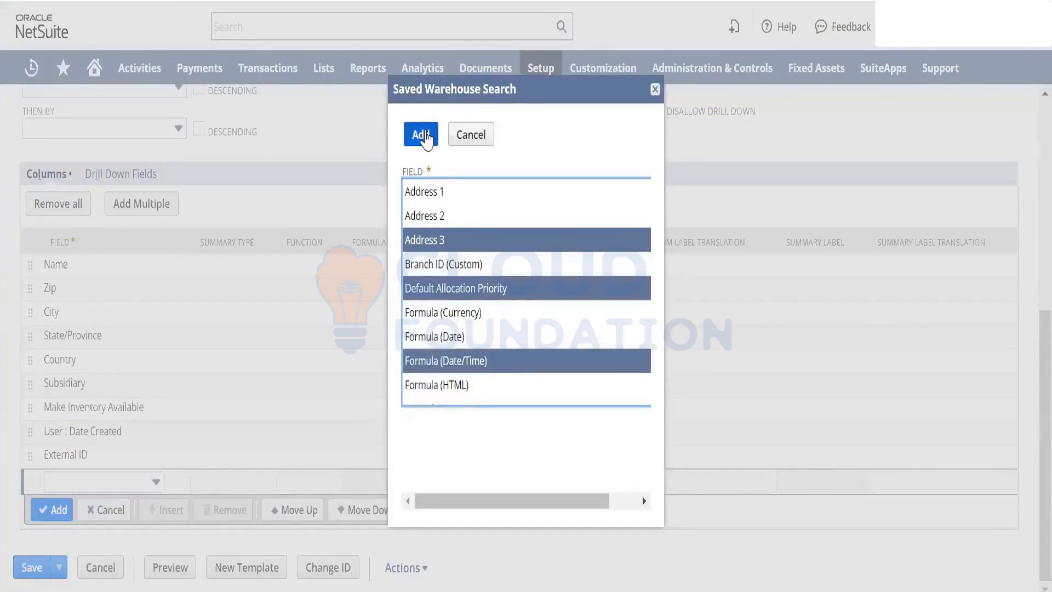
pyautogui.click(422, 136)
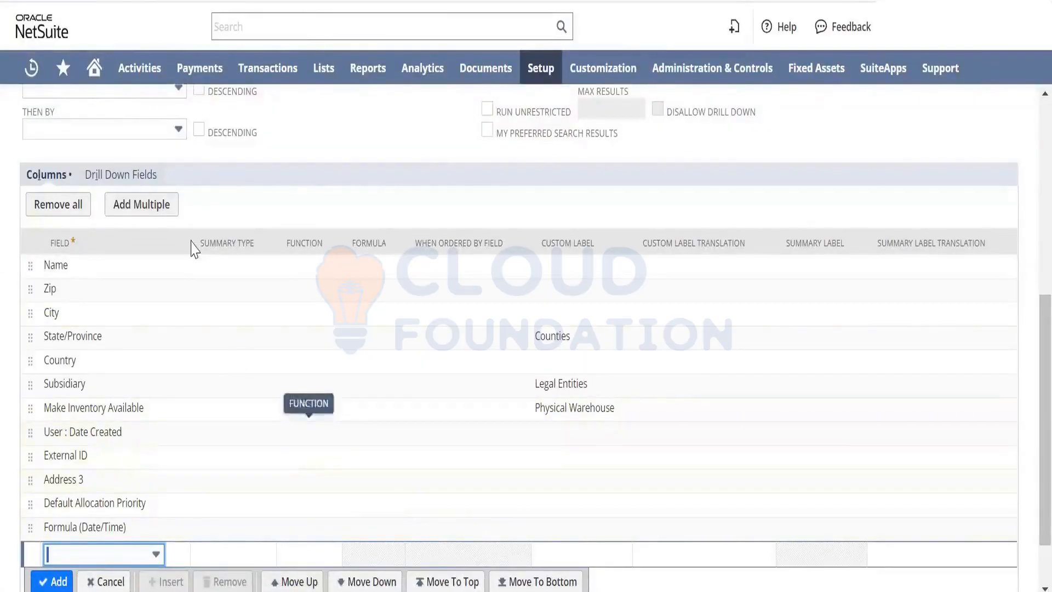
# Examine the fields offered as drill down fields without choosing one, and return to the results columns.
pyautogui.moveTo(1045, 345); pyautogui.dragTo(1045, 269)
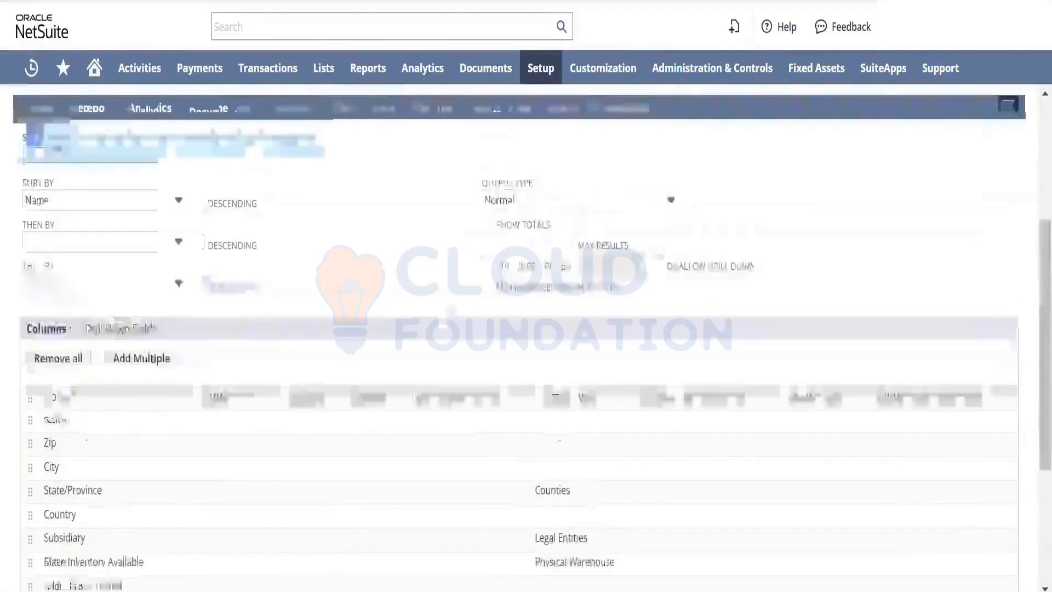
pyautogui.click(122, 329)
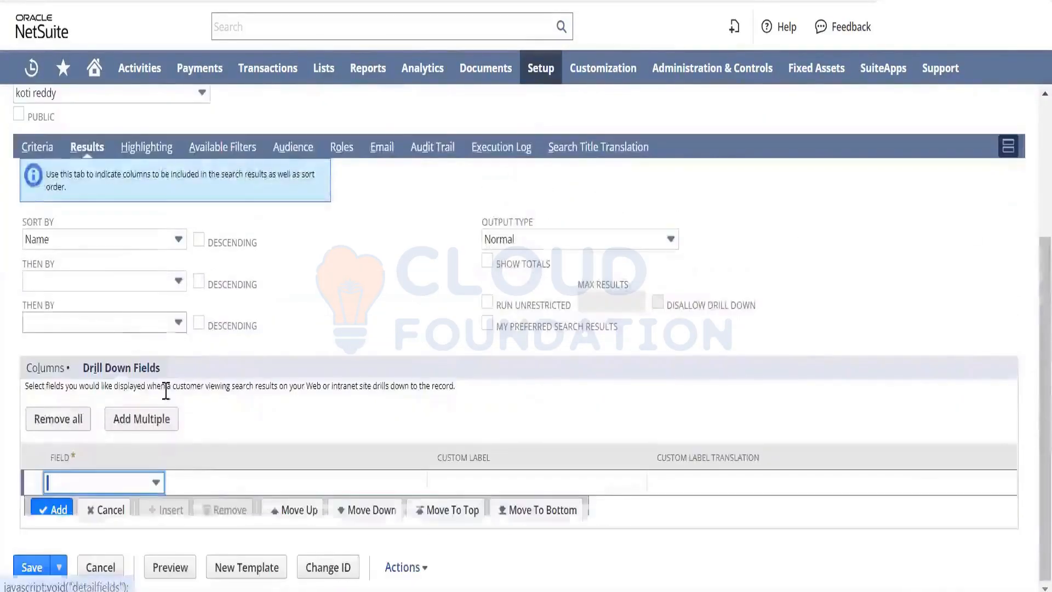
pyautogui.click(156, 485)
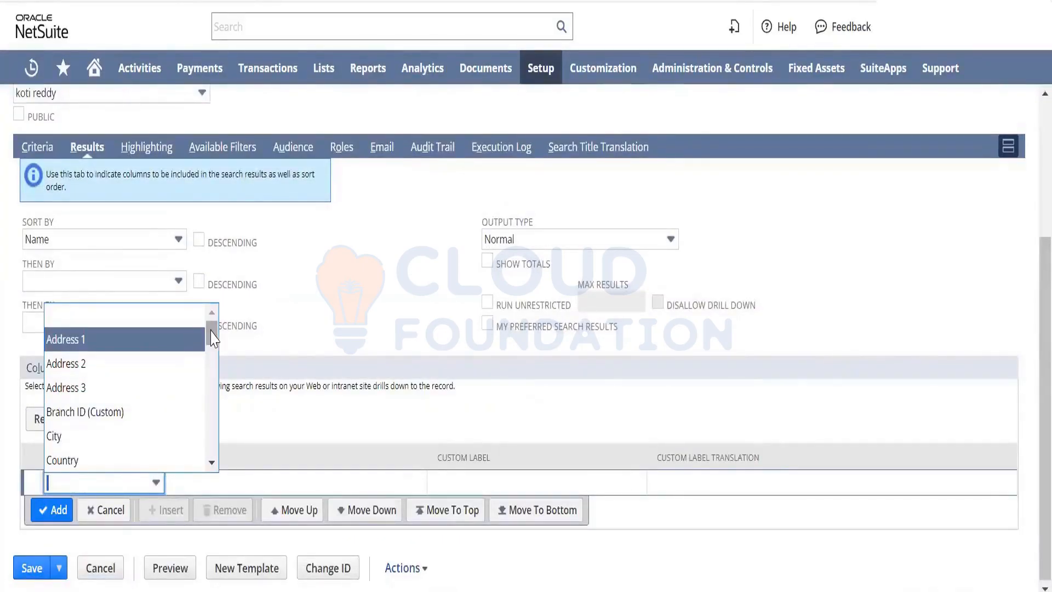
pyautogui.moveTo(210, 330); pyautogui.dragTo(210, 329)
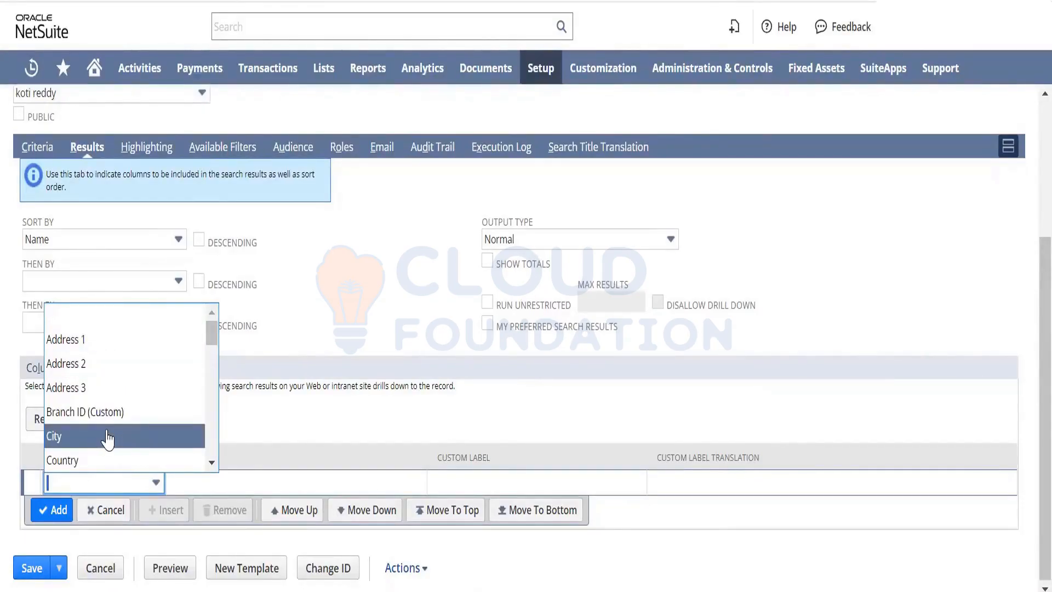
pyautogui.click(258, 392)
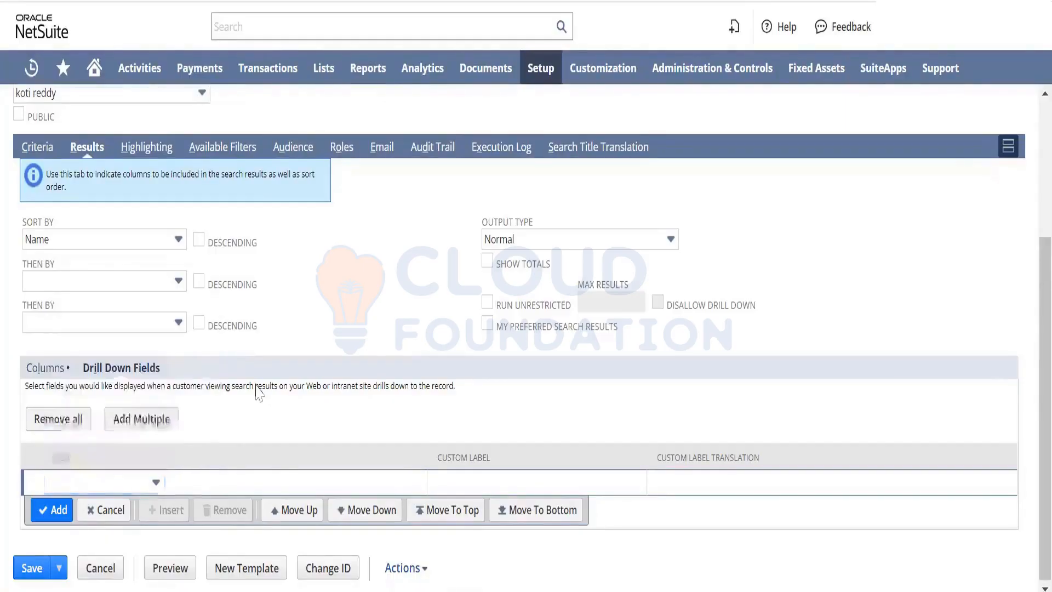
pyautogui.click(49, 368)
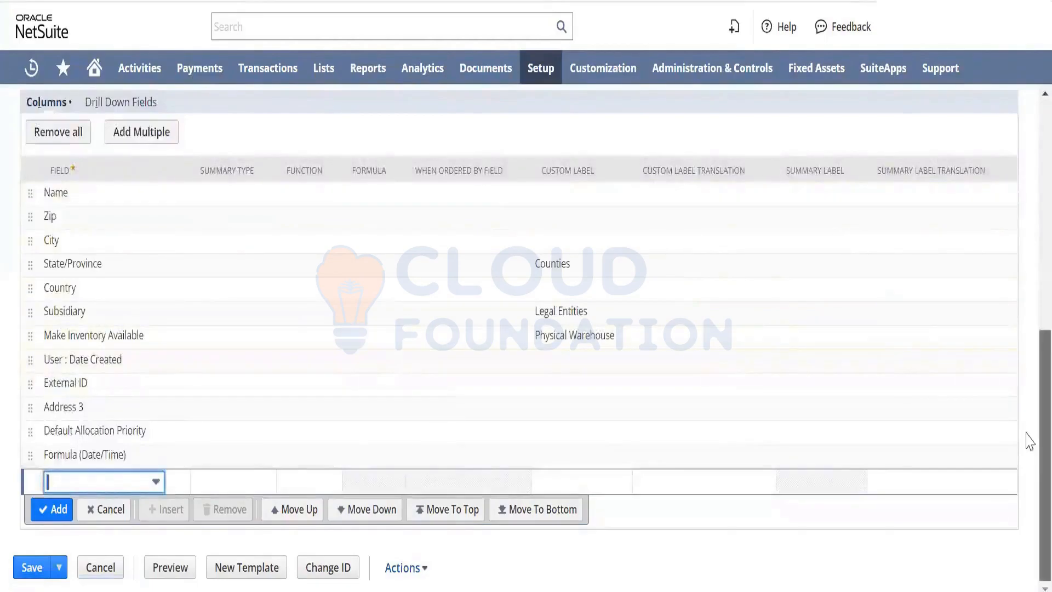
pyautogui.scroll(7, 1030, 307)
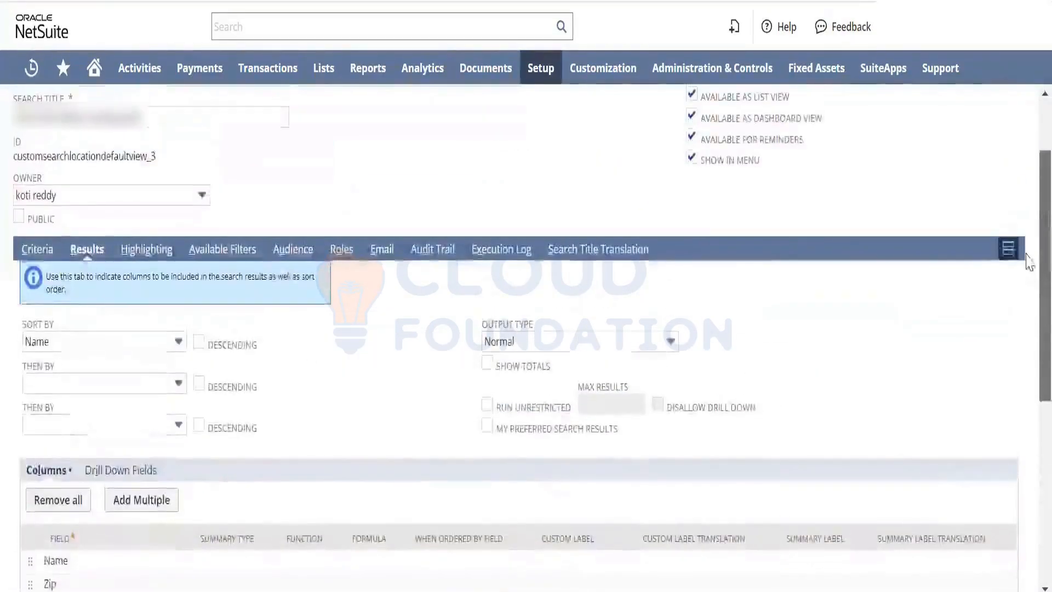
pyautogui.scroll(2, 1028, 225)
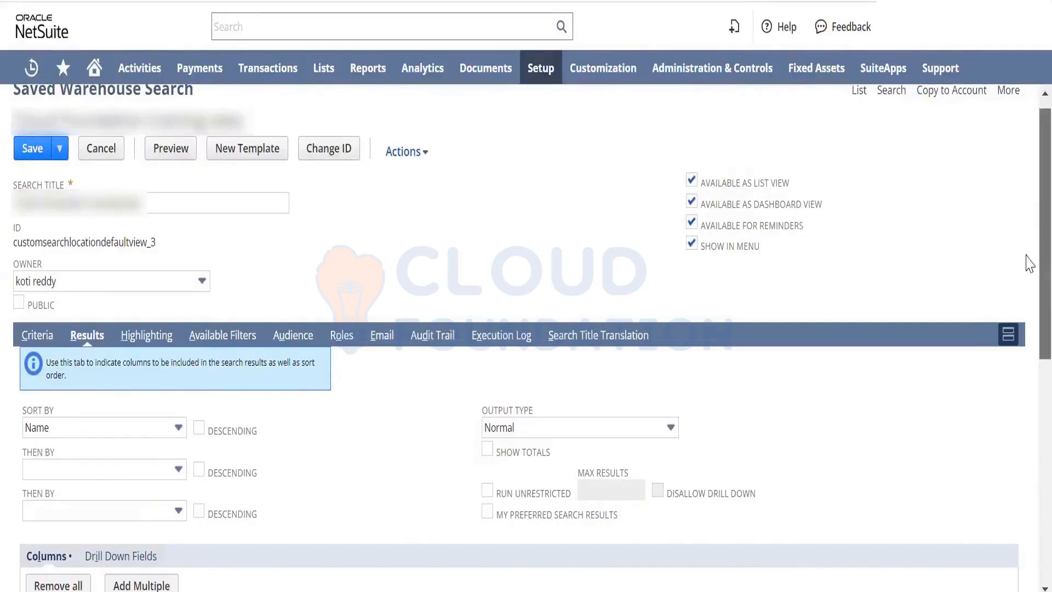
pyautogui.scroll(1, 1027, 258)
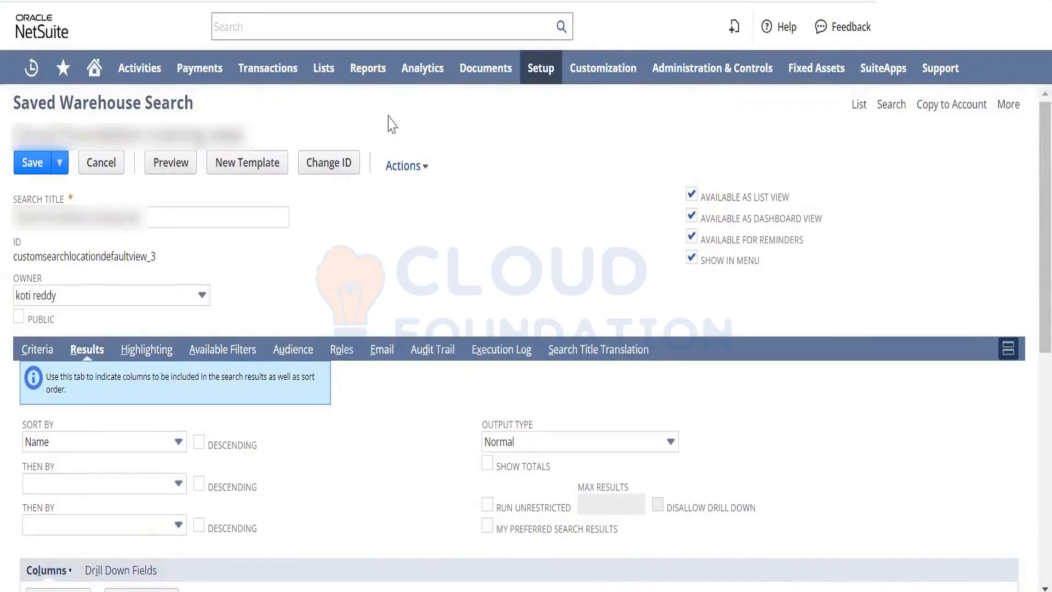
# Open the purchase order search, create a saved search from it and check its Type filter.
pyautogui.moveTo(277, 79)
pyautogui.moveTo(284, 170)
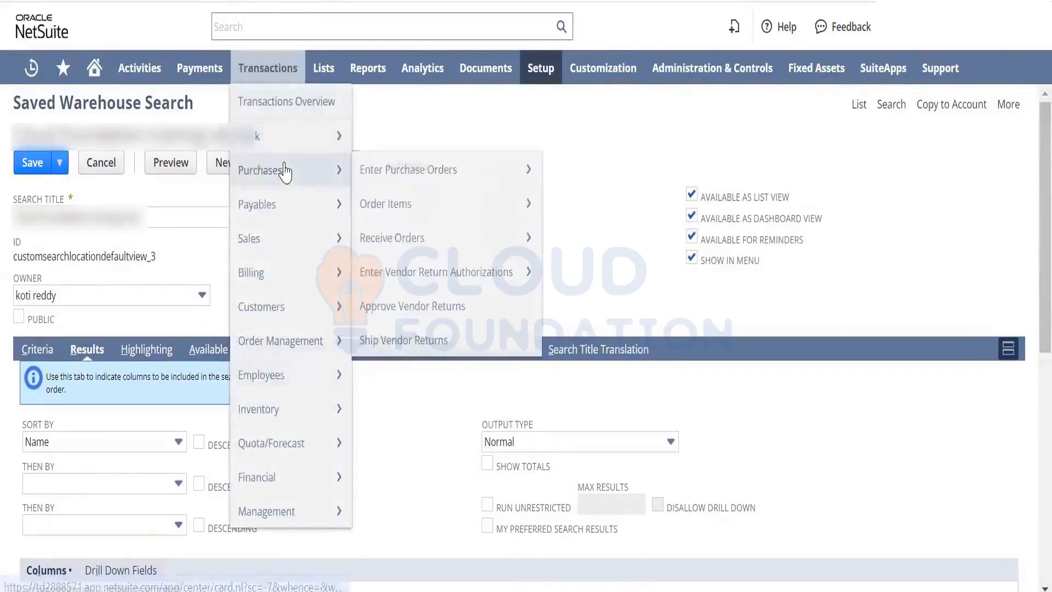
pyautogui.moveTo(425, 180)
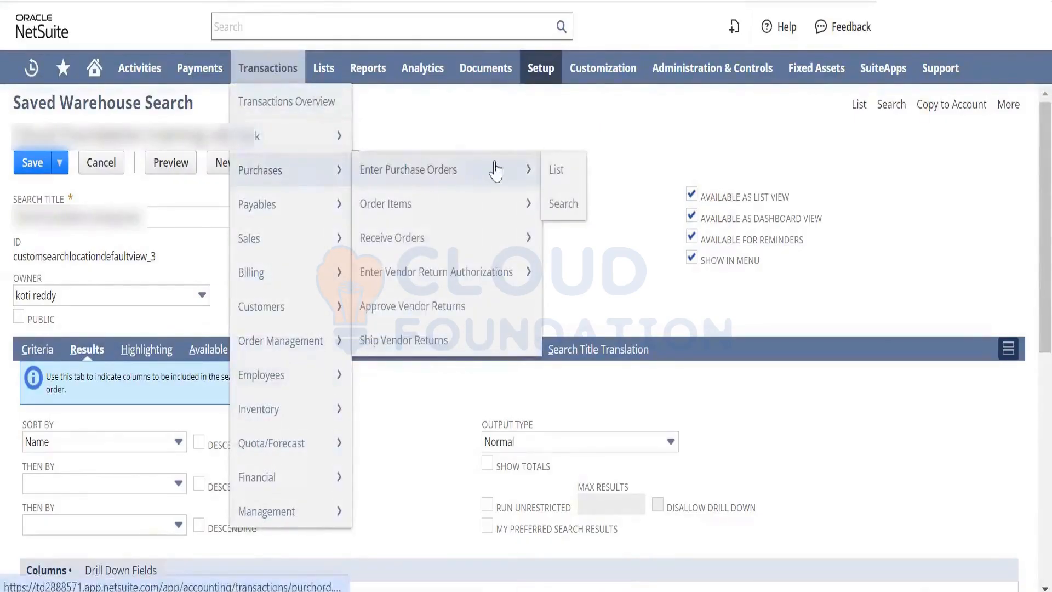
pyautogui.click(574, 206)
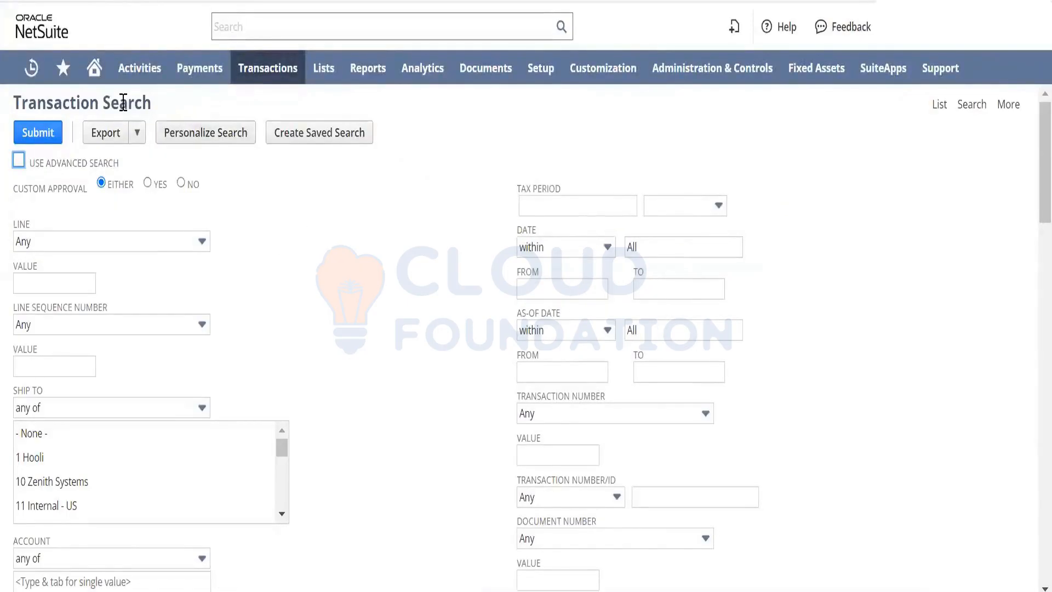
pyautogui.click(337, 143)
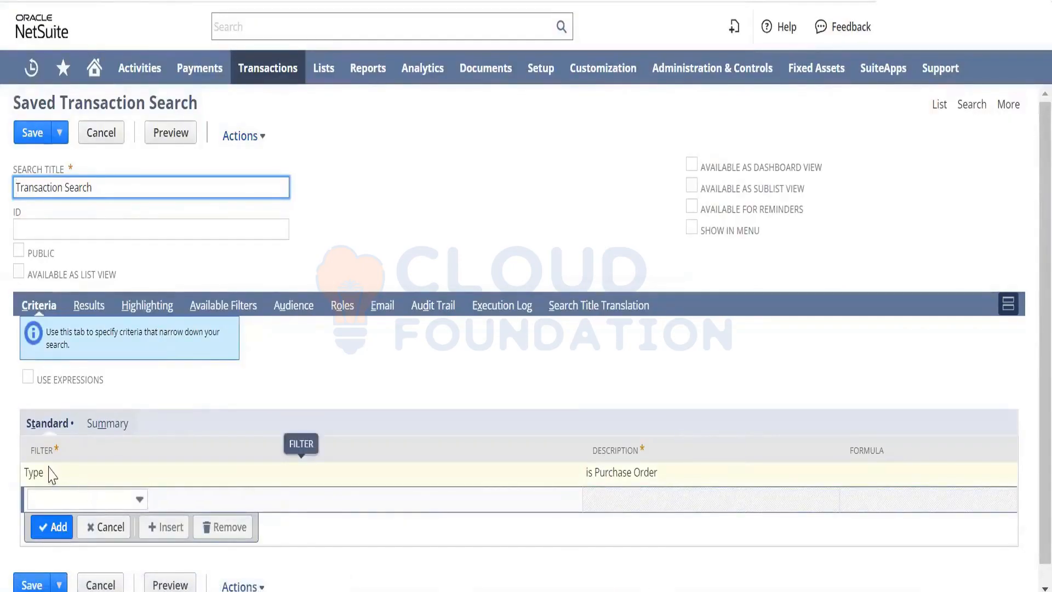
pyautogui.moveTo(667, 473); pyautogui.dragTo(585, 471)
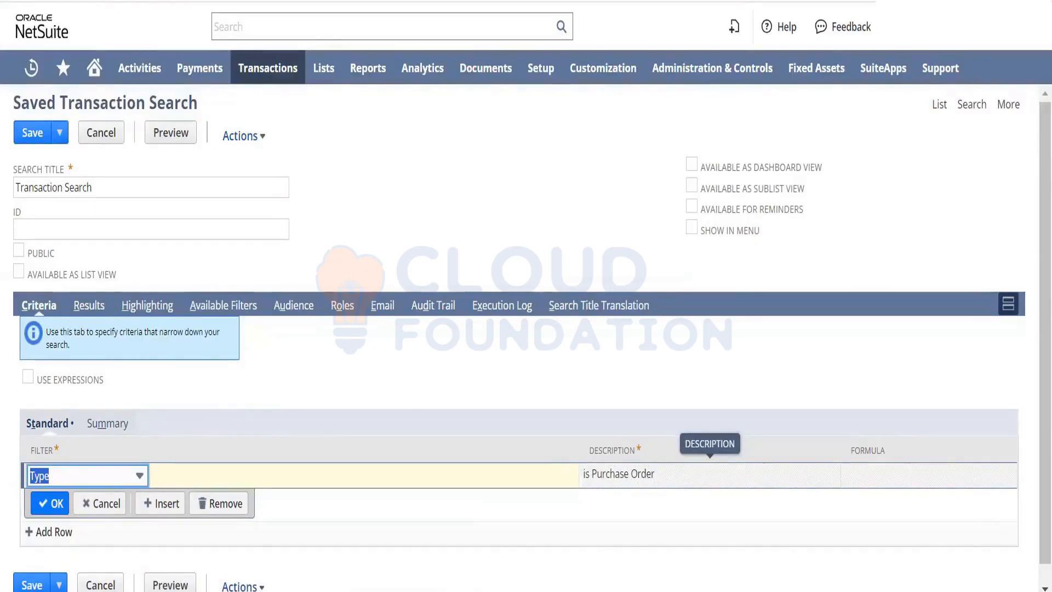
# Open the sales order search in a new browser tab and create a saved search from it.
pyautogui.moveTo(246, 63)
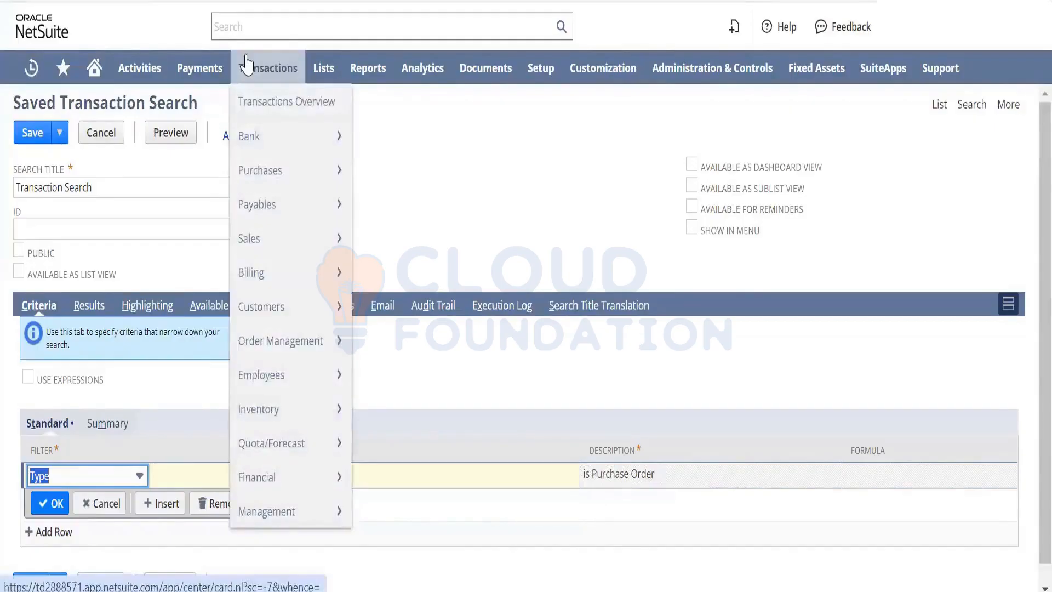
pyautogui.moveTo(347, 253)
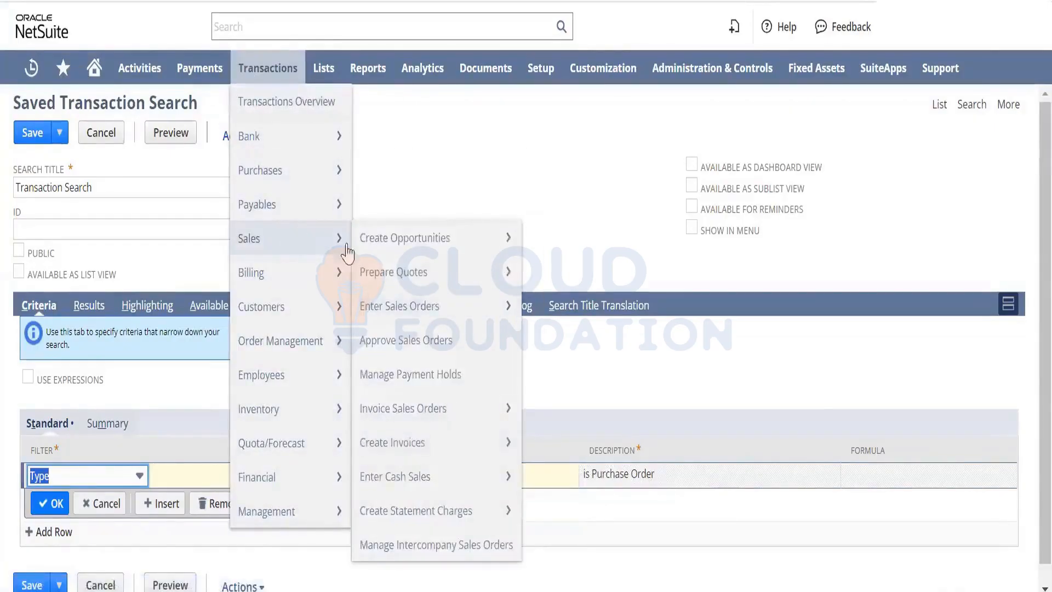
pyautogui.moveTo(433, 314)
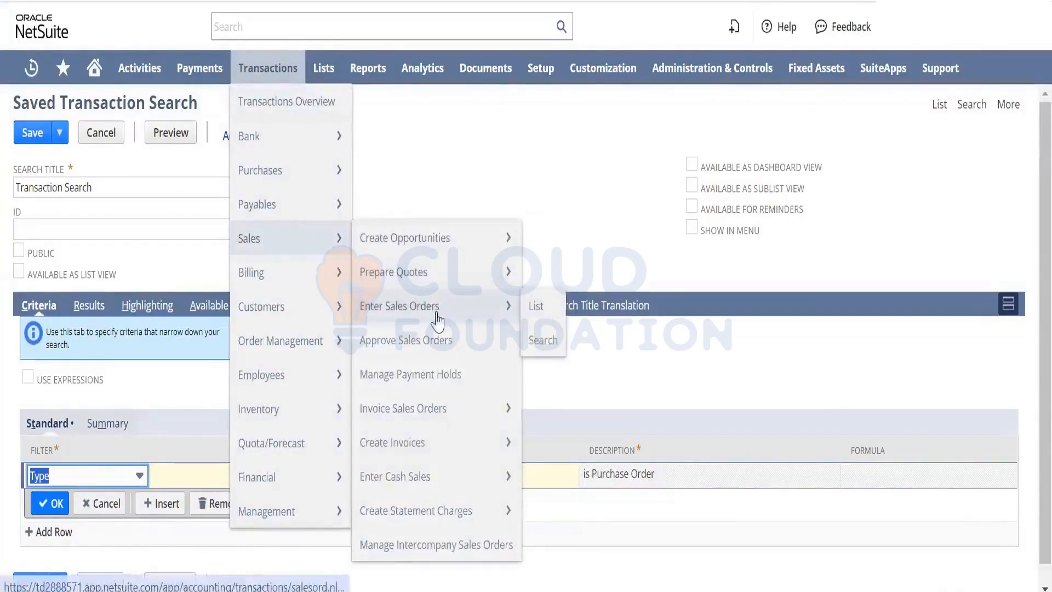
pyautogui.rightClick(561, 341)
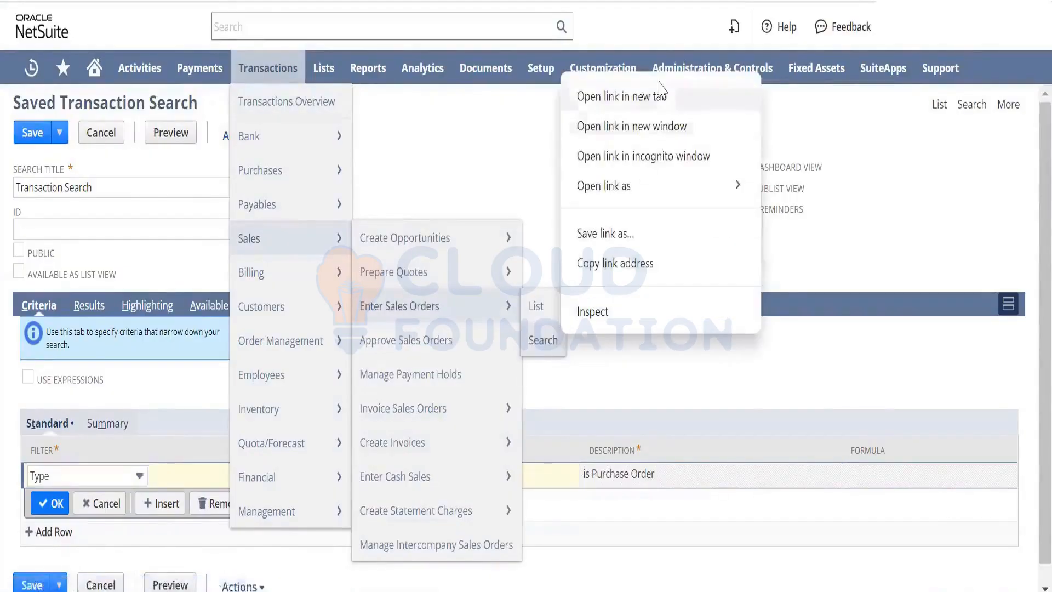
pyautogui.click(662, 93)
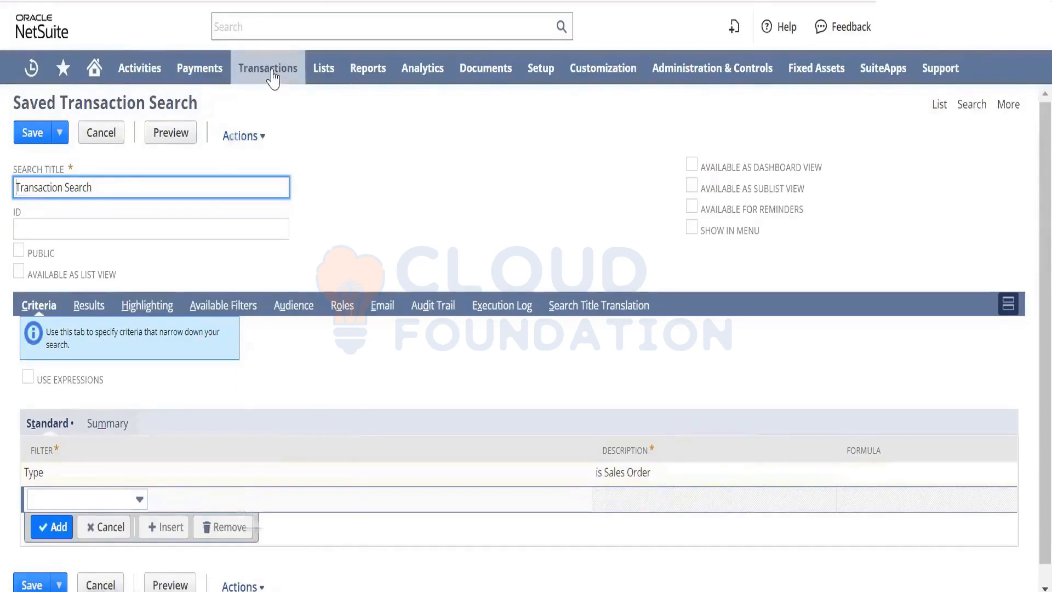
pyautogui.moveTo(273, 76)
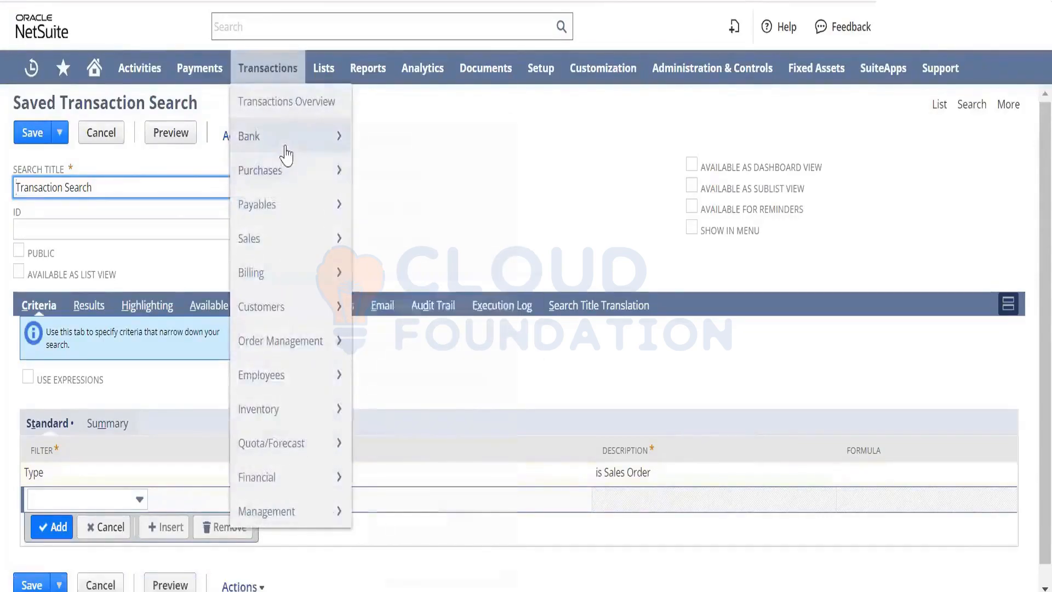
pyautogui.moveTo(286, 156)
pyautogui.moveTo(395, 149)
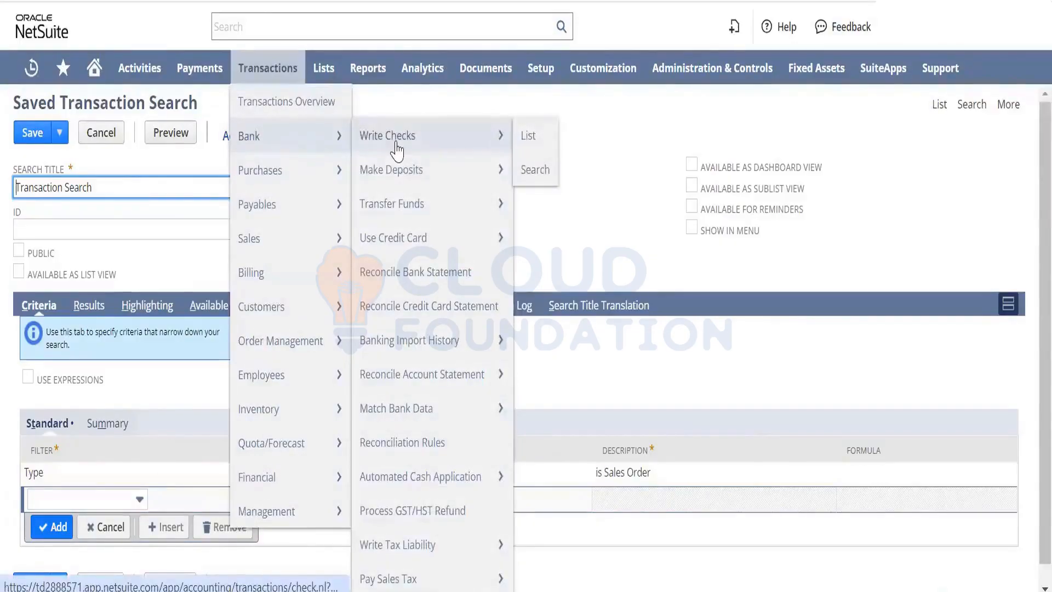
pyautogui.moveTo(406, 188)
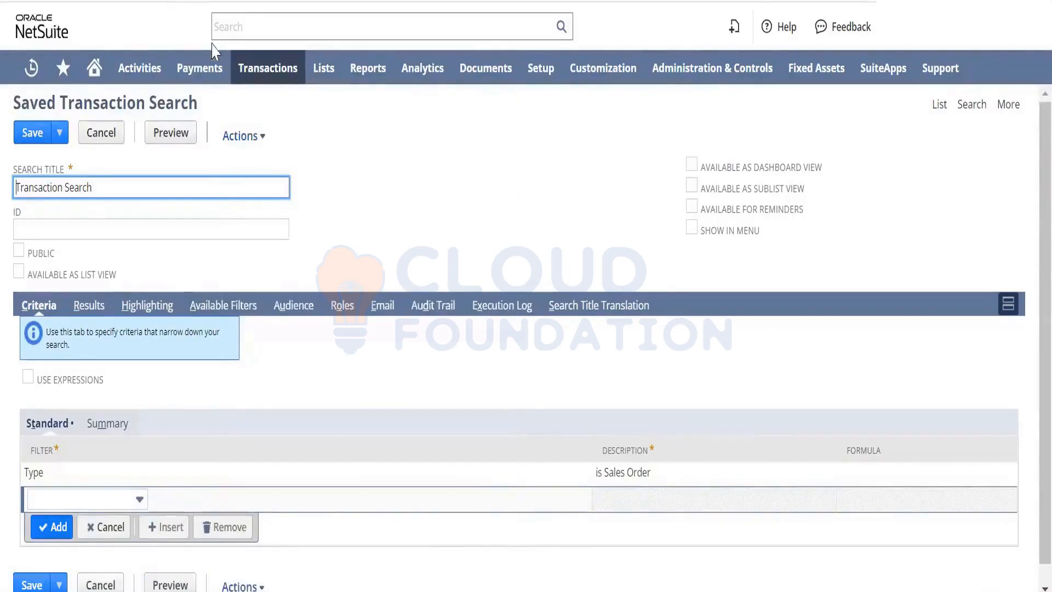
pyautogui.moveTo(425, 247)
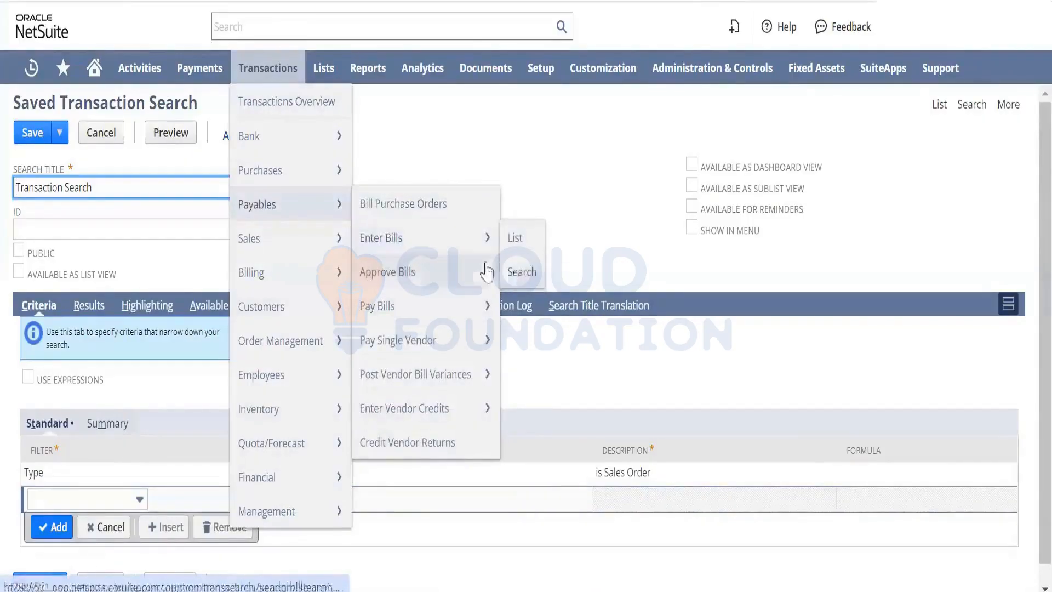
pyautogui.moveTo(449, 303)
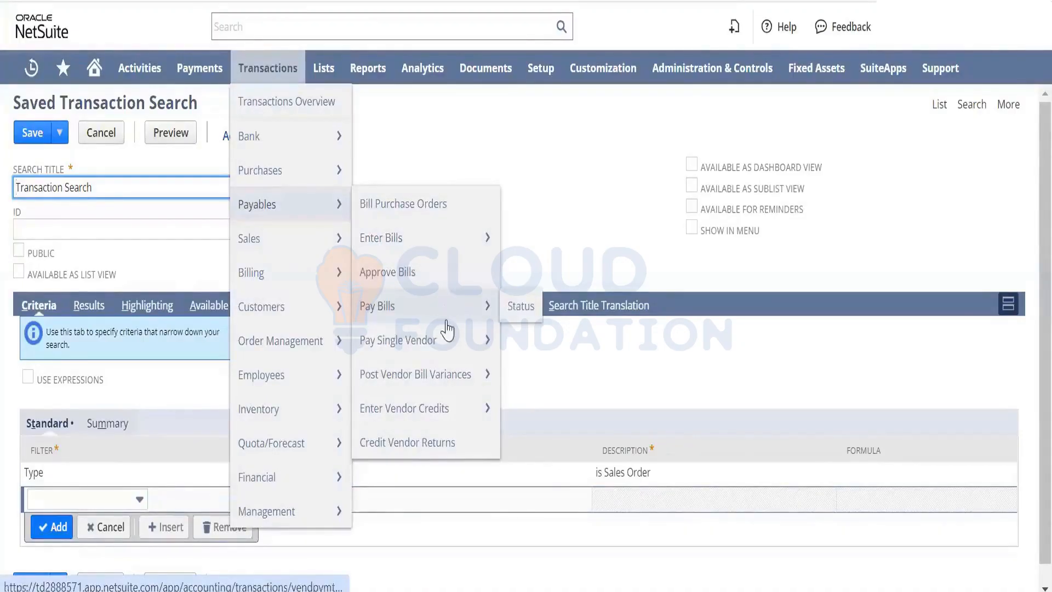
pyautogui.moveTo(447, 338)
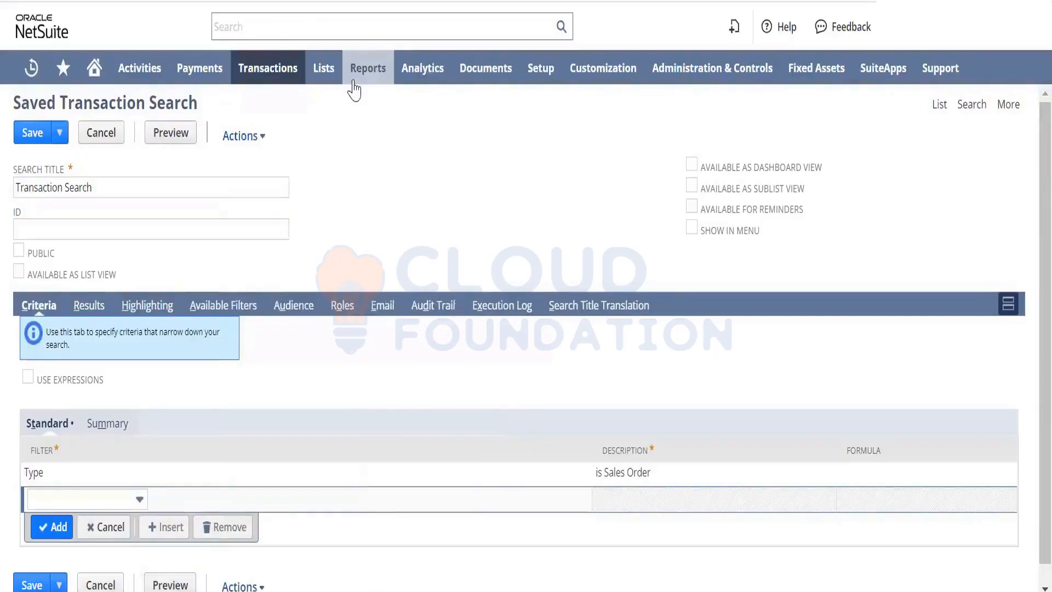
# Start a new search from the reports area and find the Transaction entry among the search types.
pyautogui.moveTo(368, 68)
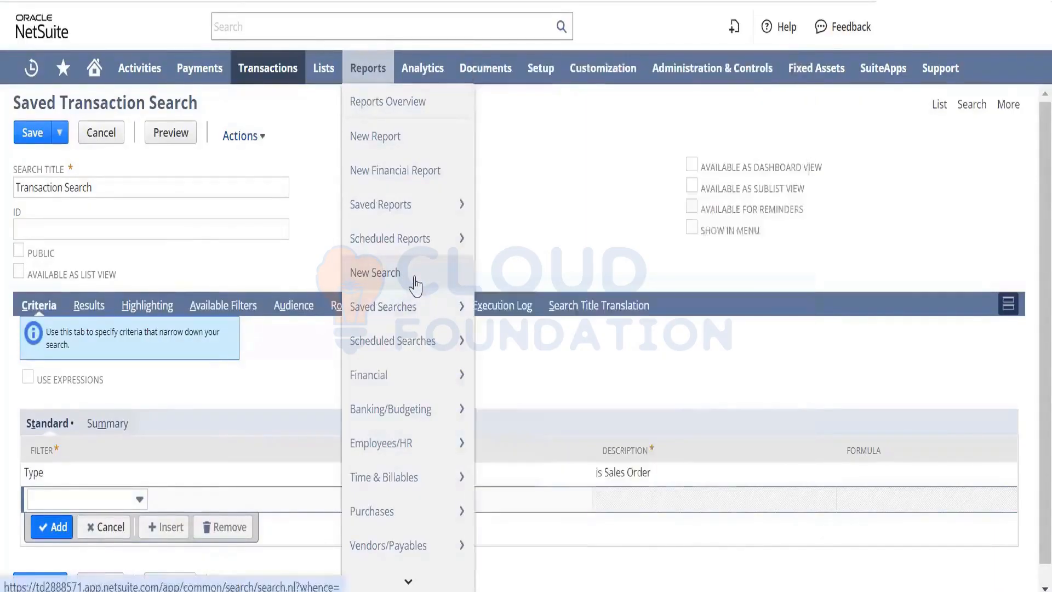
pyautogui.click(415, 284)
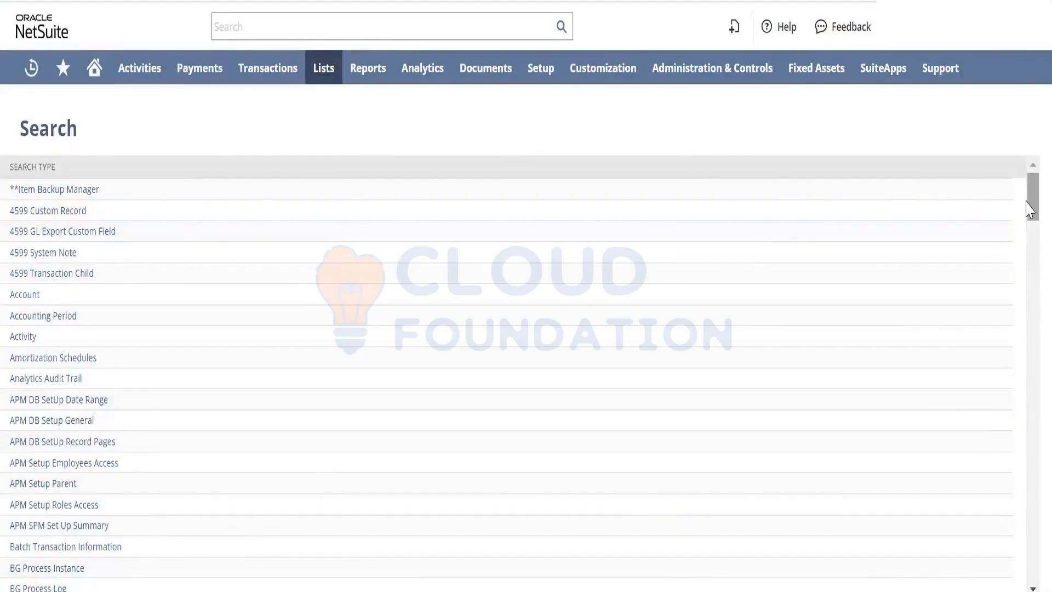
pyautogui.hotkey('ctrl', 'f')
pyautogui.write('Transa')
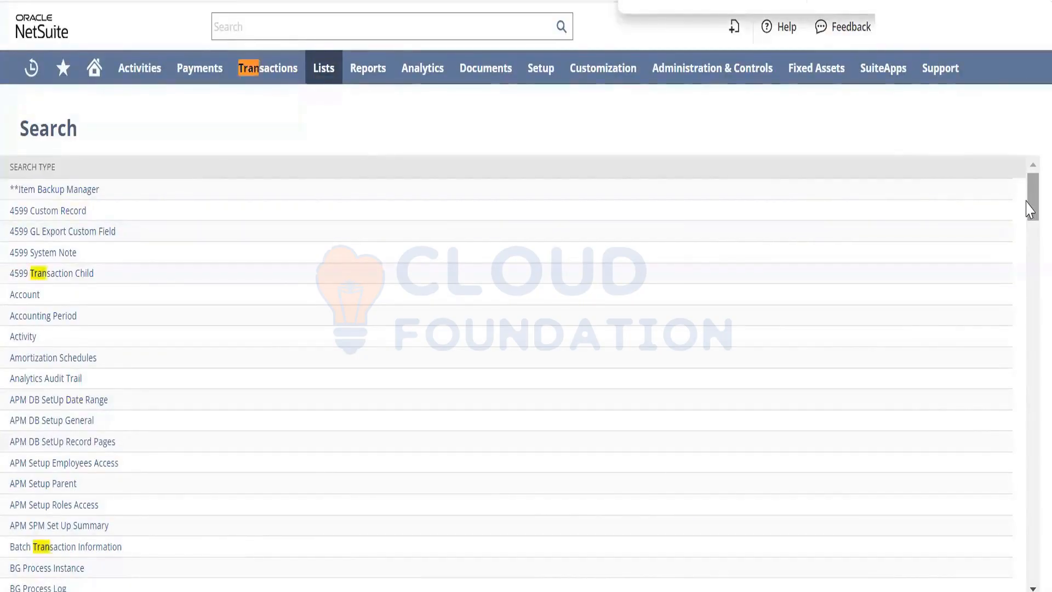
pyautogui.write('ction')
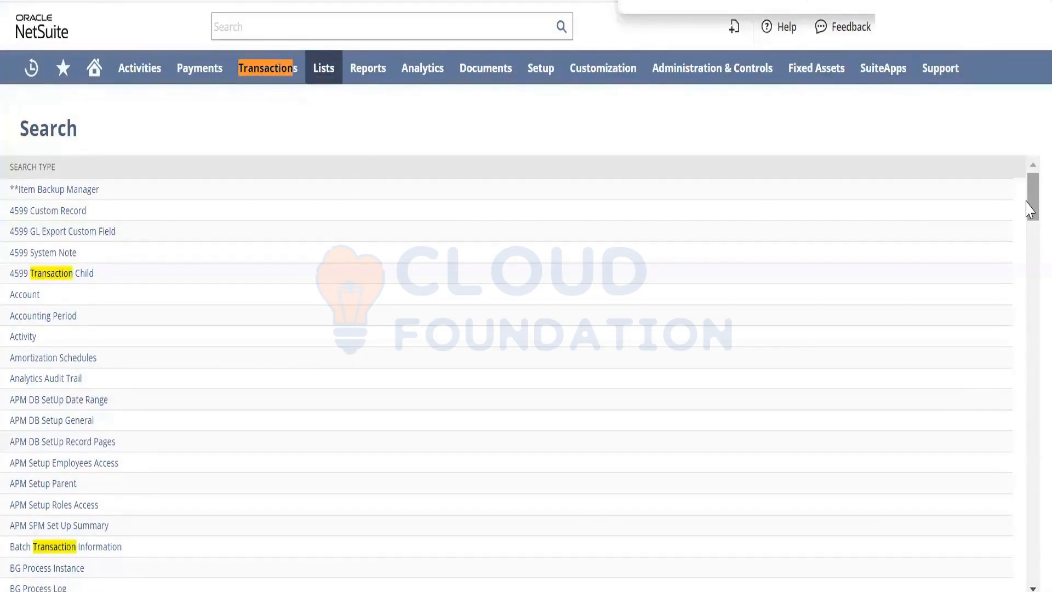
pyautogui.press('Return')
pyautogui.press('Return')
pyautogui.press('Return')
pyautogui.press('Return')
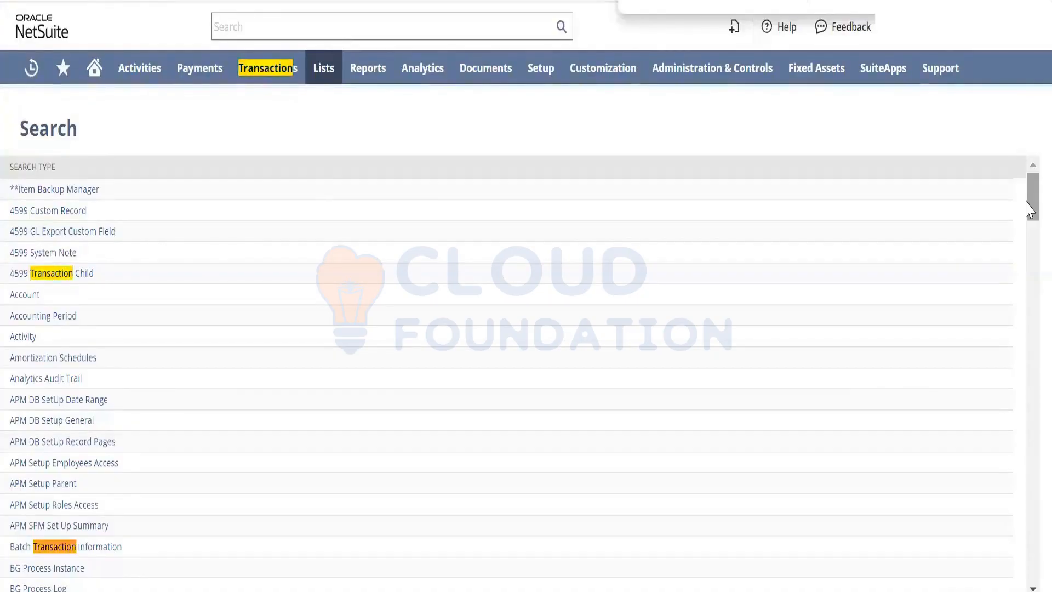
pyautogui.press('Return')
pyautogui.press('Return')
pyautogui.press('Return')
pyautogui.press('Return')
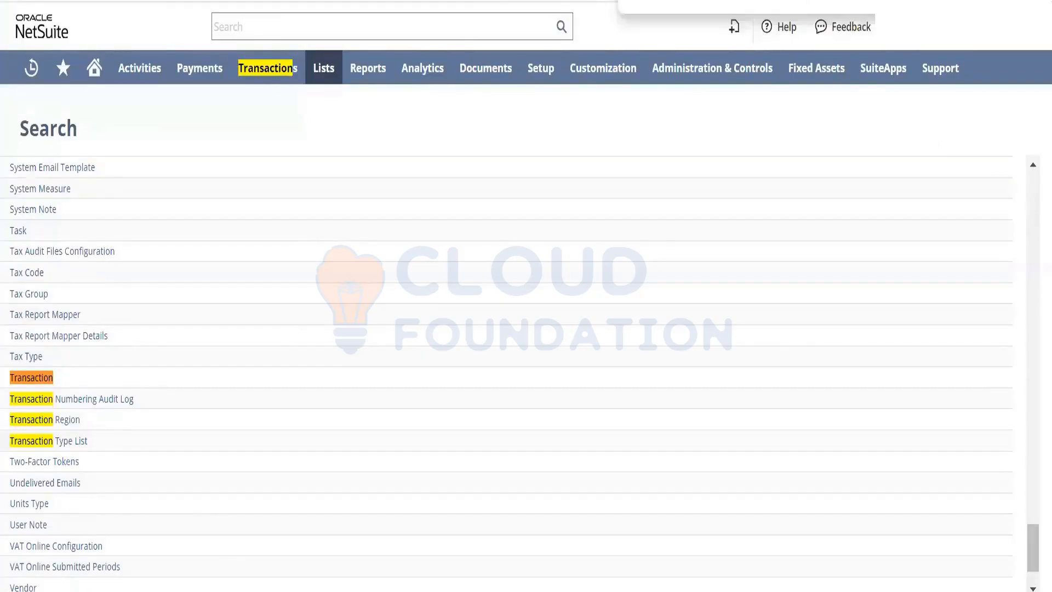
# Create a saved search from the Customer search type and display its results columns.
pyautogui.write('customer')
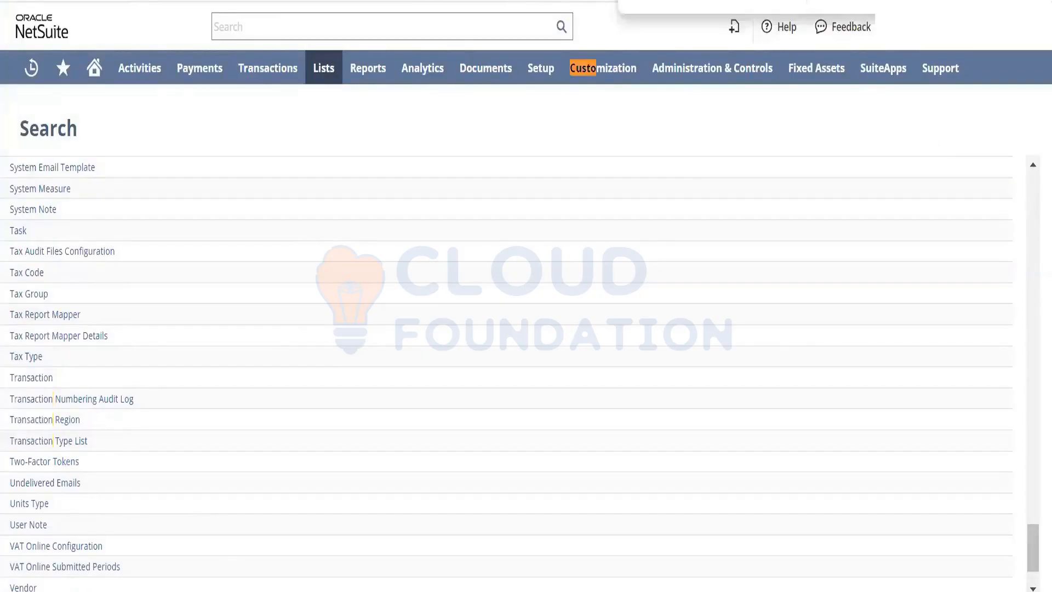
pyautogui.press('BackSpace')
pyautogui.write('mer')
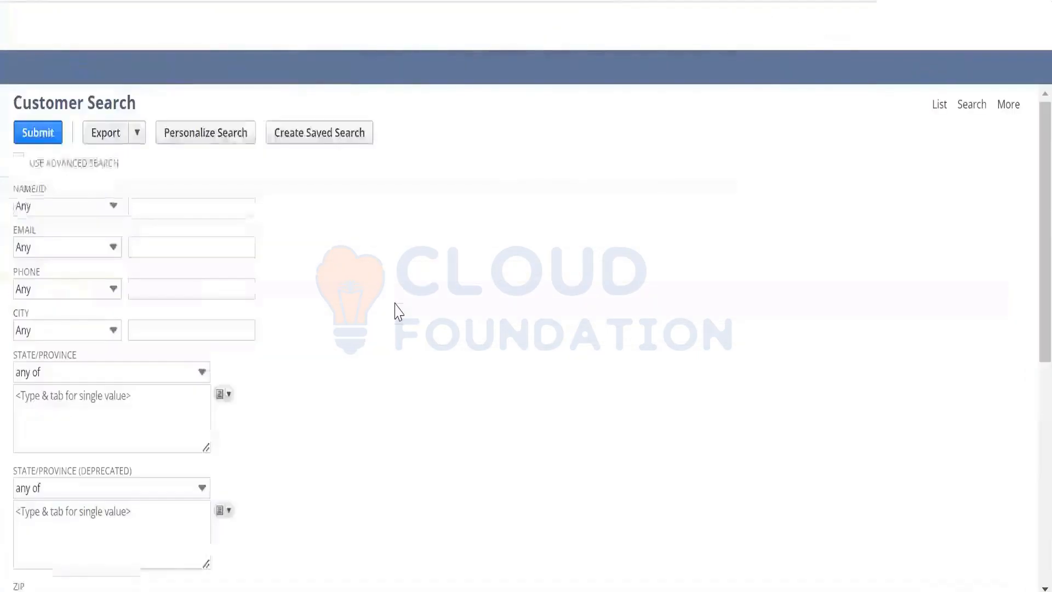
pyautogui.click(289, 141)
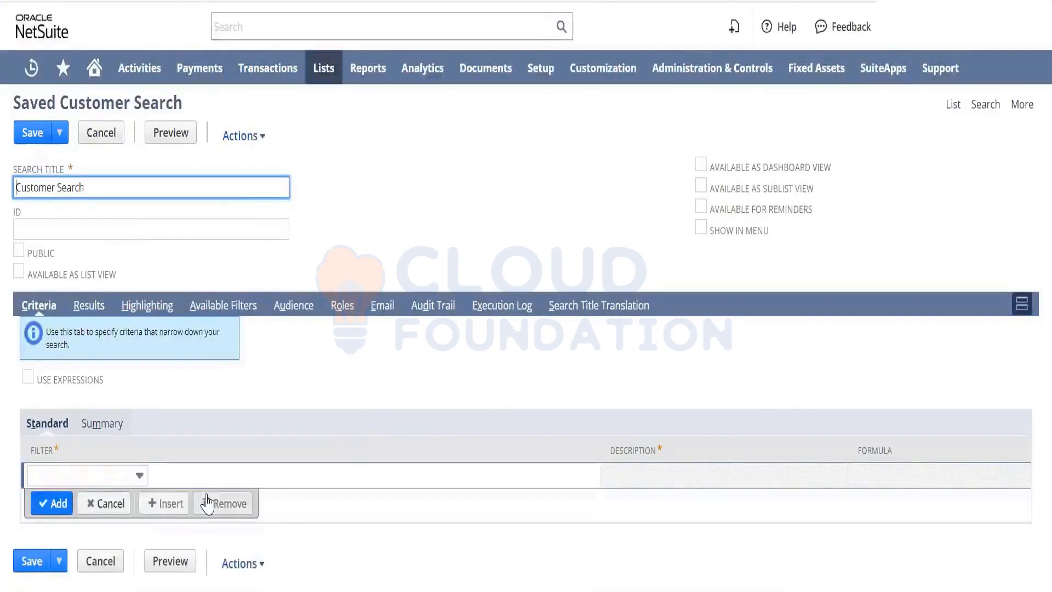
pyautogui.click(92, 305)
pyautogui.scroll(-8, 146, 399)
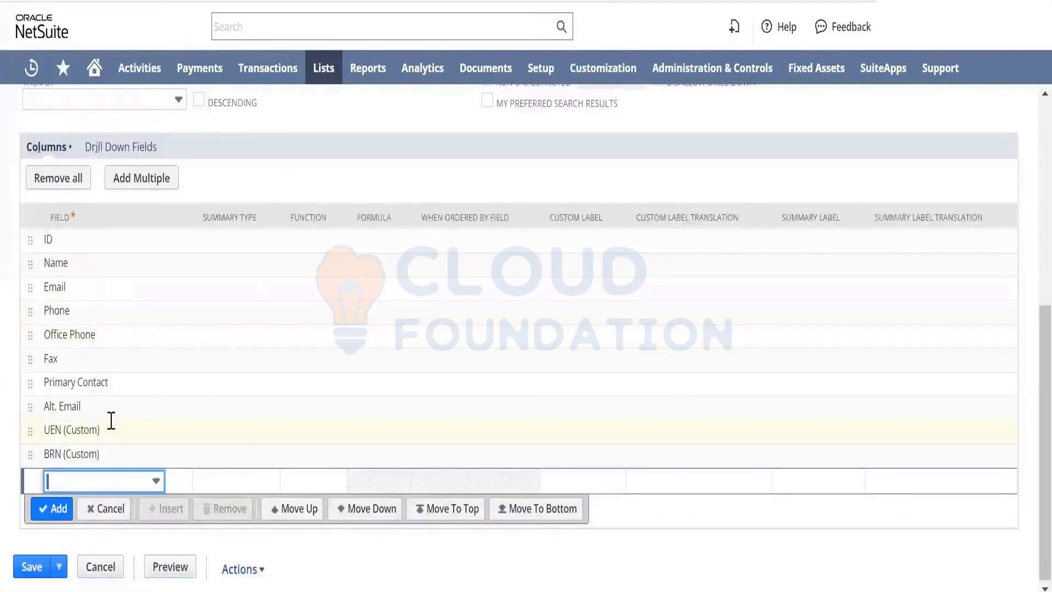
# Check the criteria of the customer saved search.
pyautogui.scroll(5, 1026, 357)
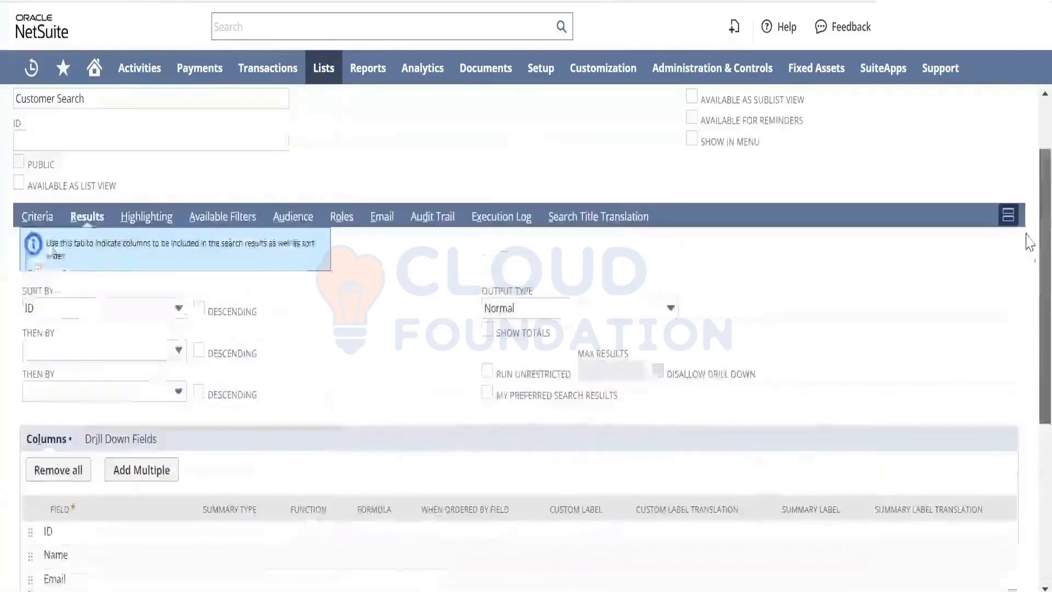
pyautogui.click(30, 217)
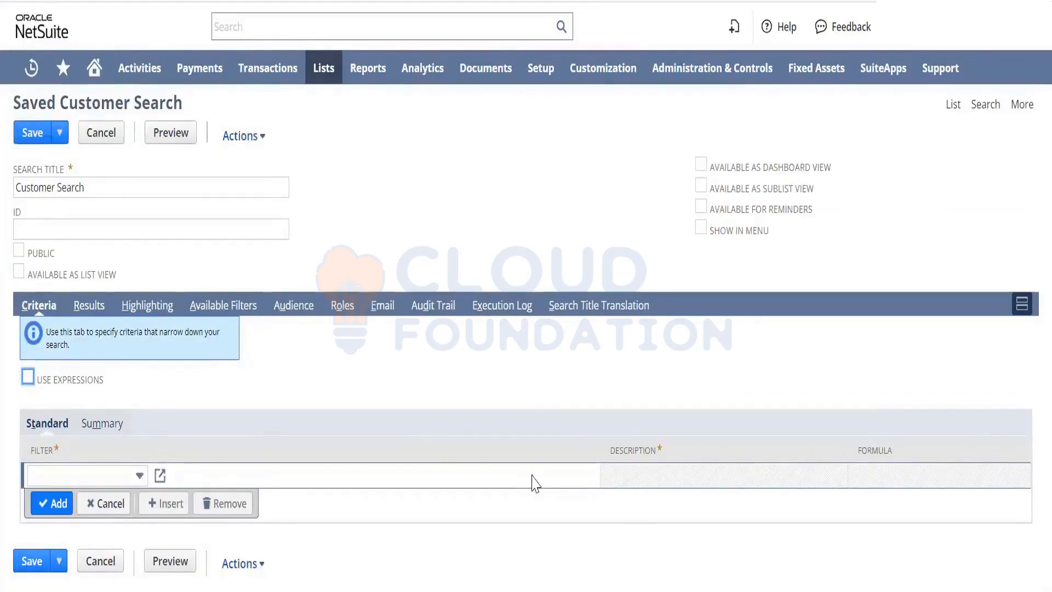
# Open the customer search from the relationship lists and create a saved search from it.
pyautogui.moveTo(324, 70)
pyautogui.moveTo(356, 217)
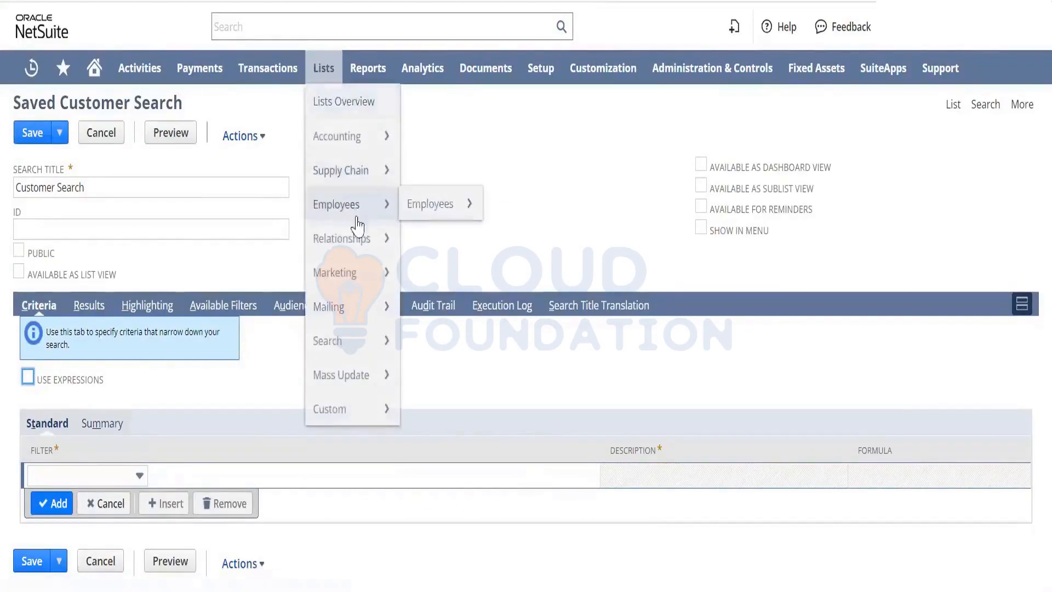
pyautogui.moveTo(357, 238)
pyautogui.moveTo(455, 307)
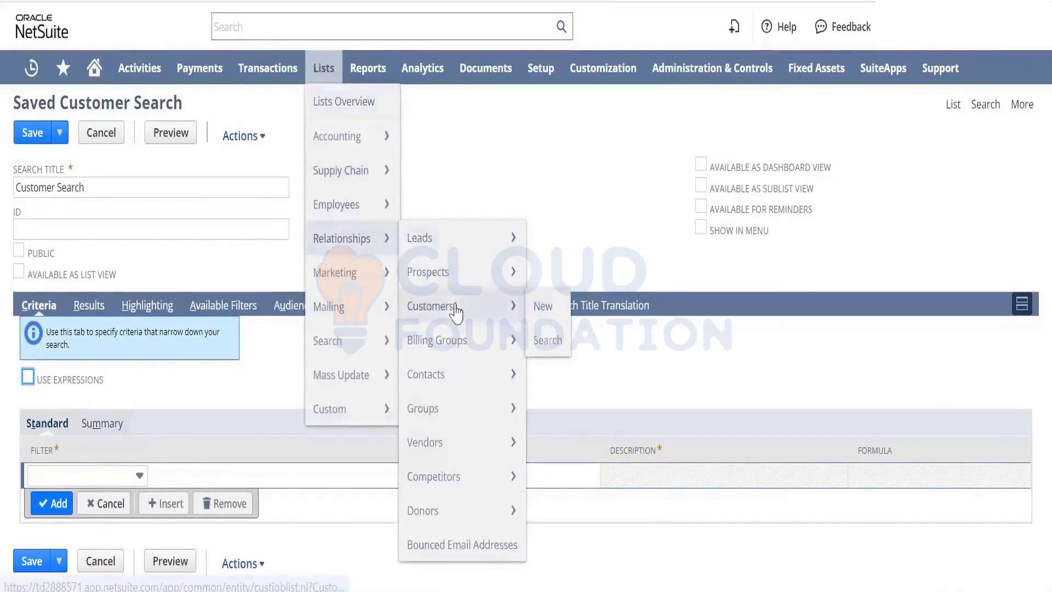
pyautogui.click(550, 341)
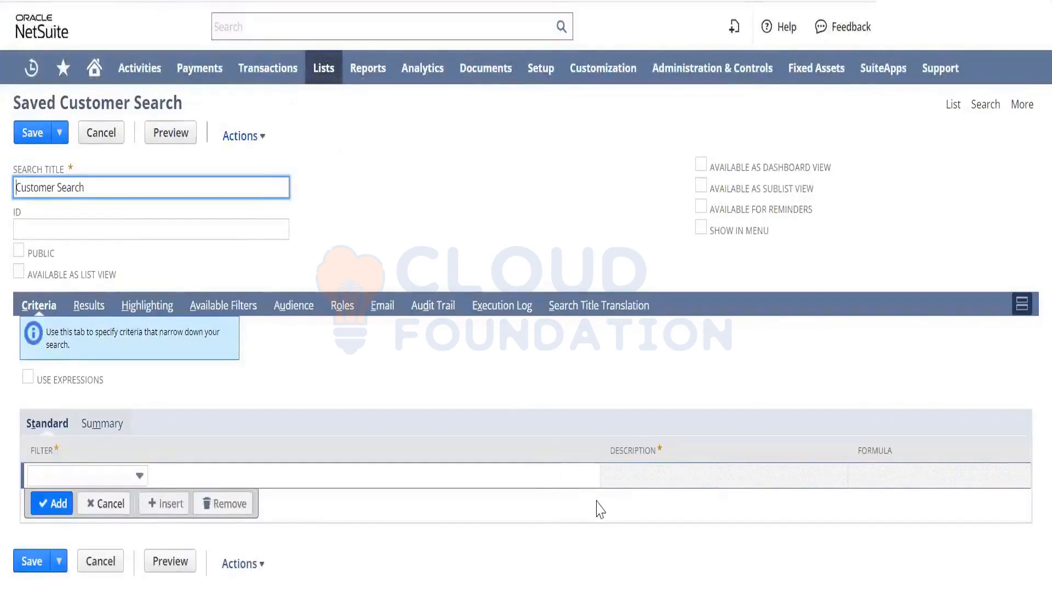
# Review the default results columns of the new customer saved search.
pyautogui.click(88, 305)
pyautogui.scroll(-5, 118, 252)
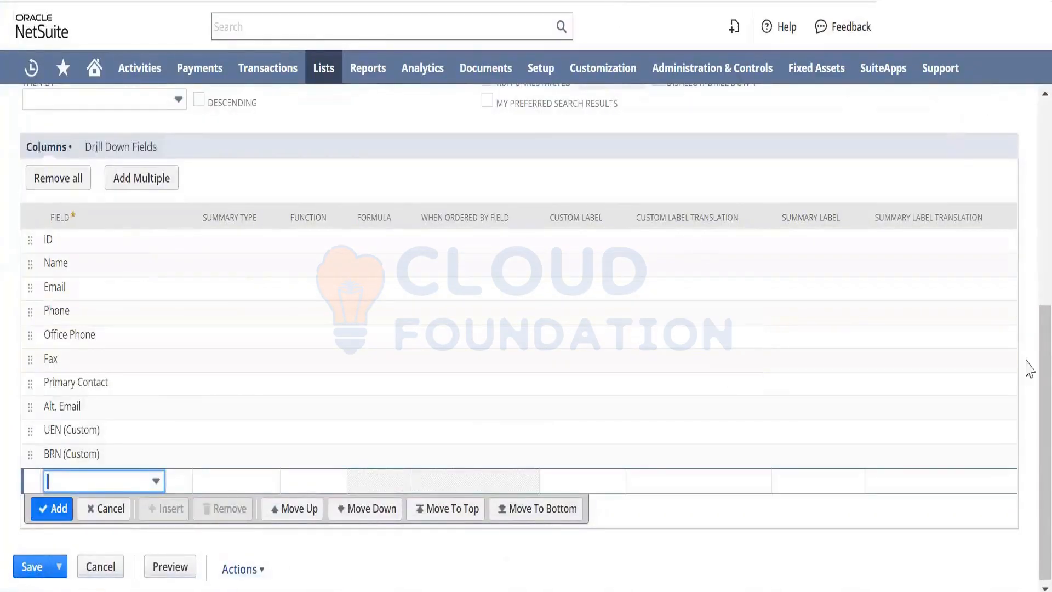
pyautogui.scroll(7, 1030, 379)
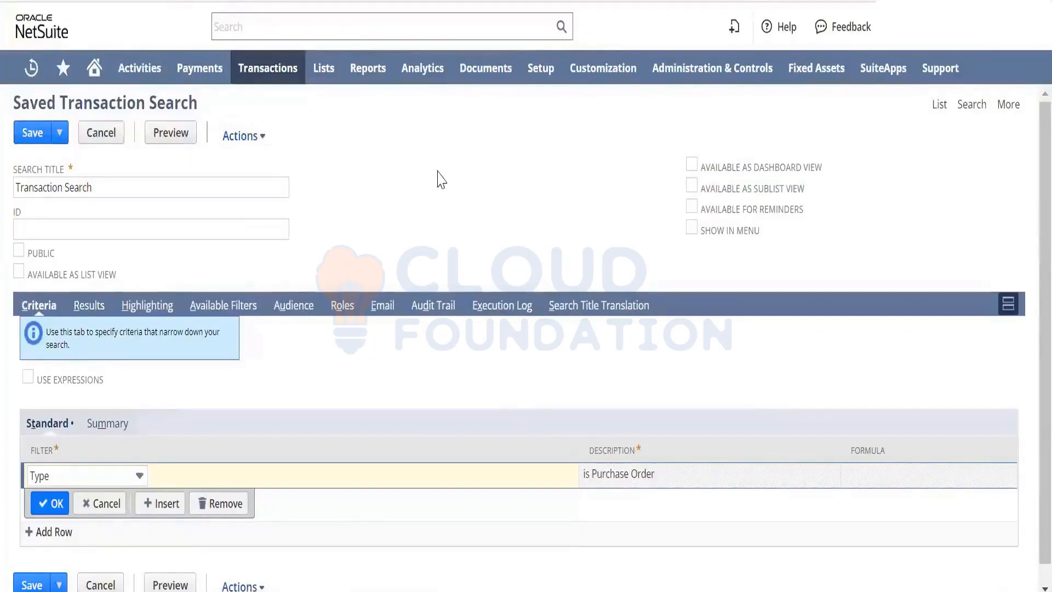
# Open the search page from the purchase orders list and create a saved search from it.
pyautogui.moveTo(243, 76)
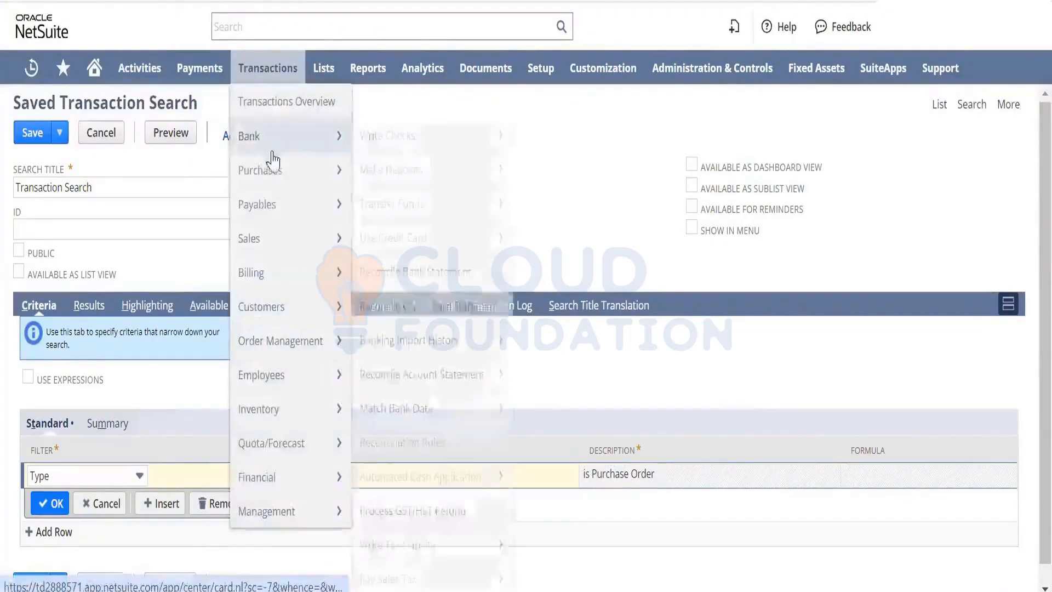
pyautogui.moveTo(276, 168)
pyautogui.moveTo(395, 180)
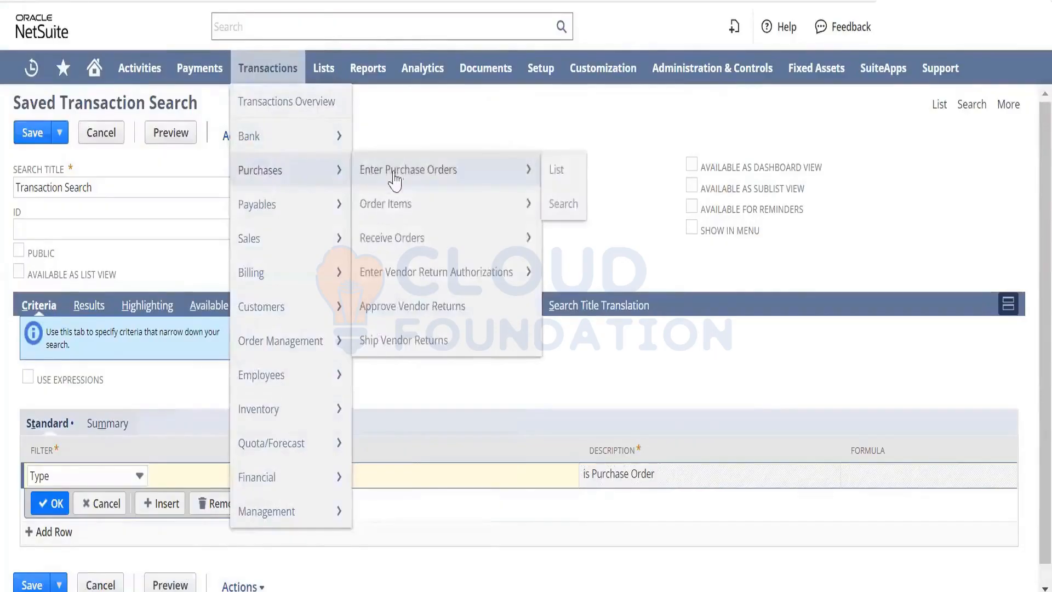
pyautogui.click(578, 174)
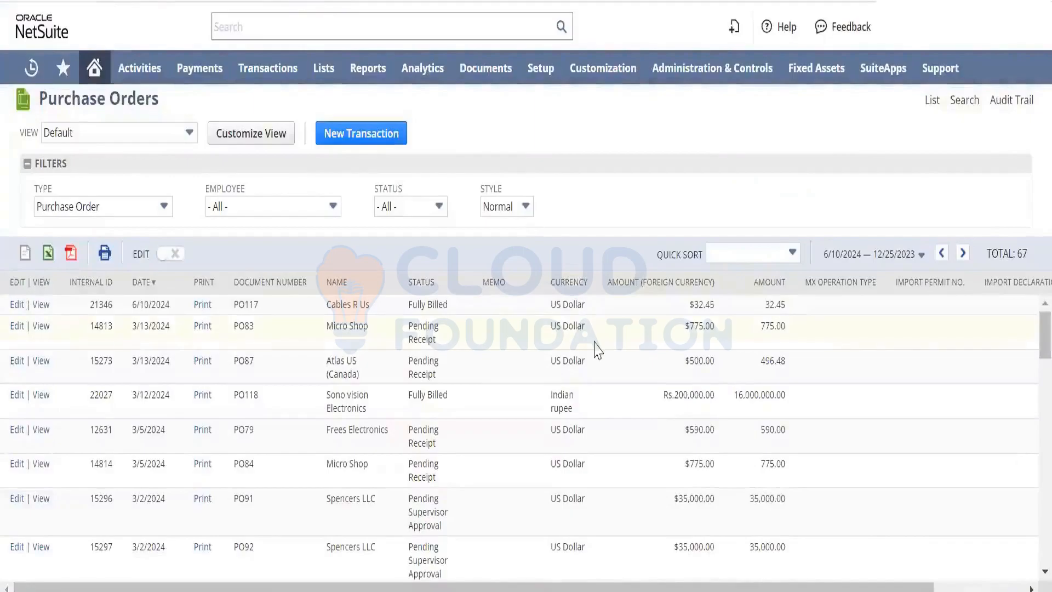
pyautogui.click(966, 104)
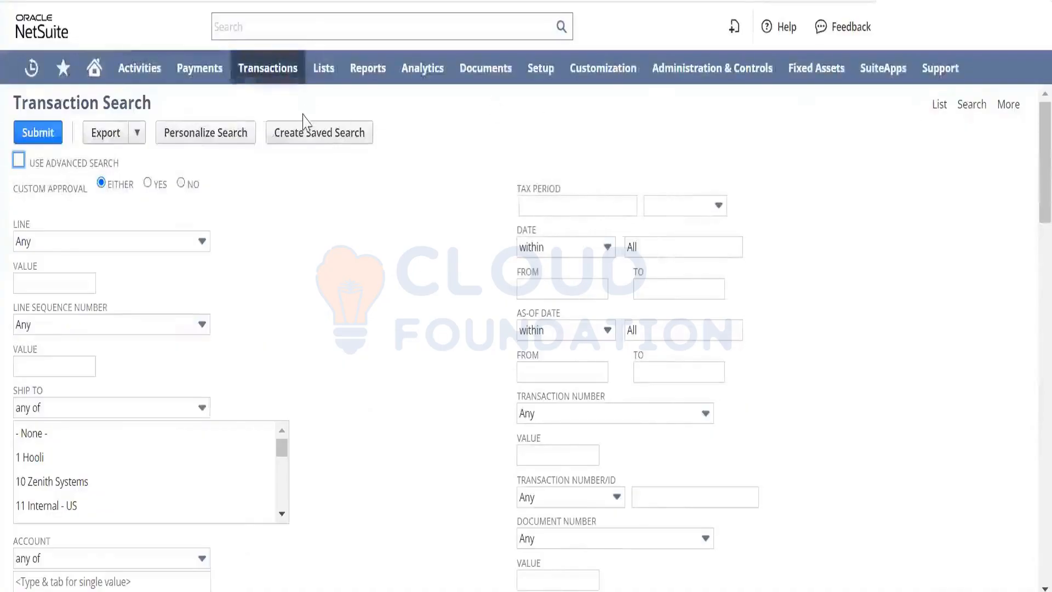
pyautogui.click(308, 132)
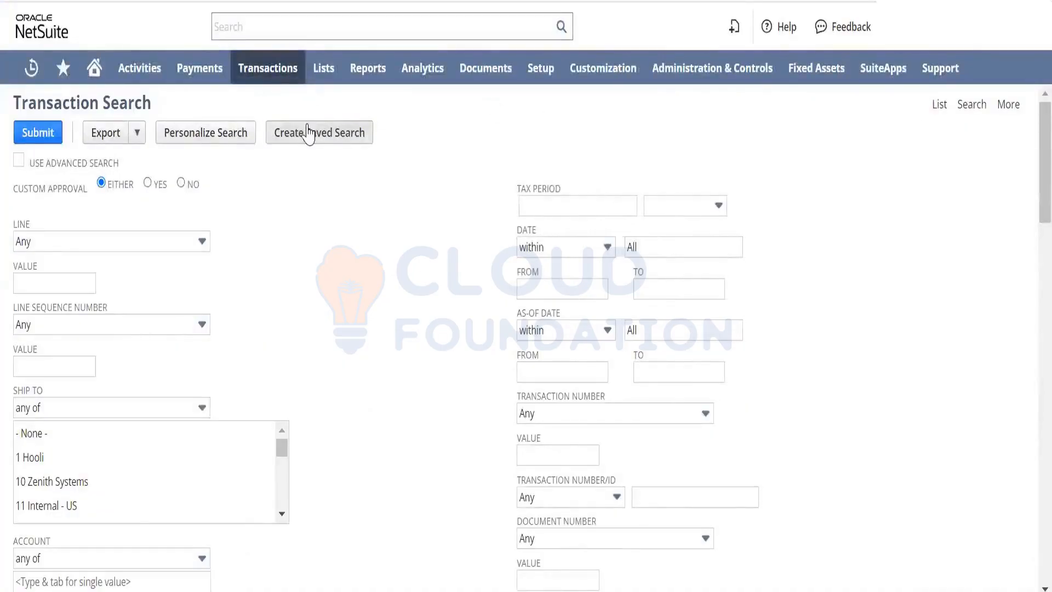